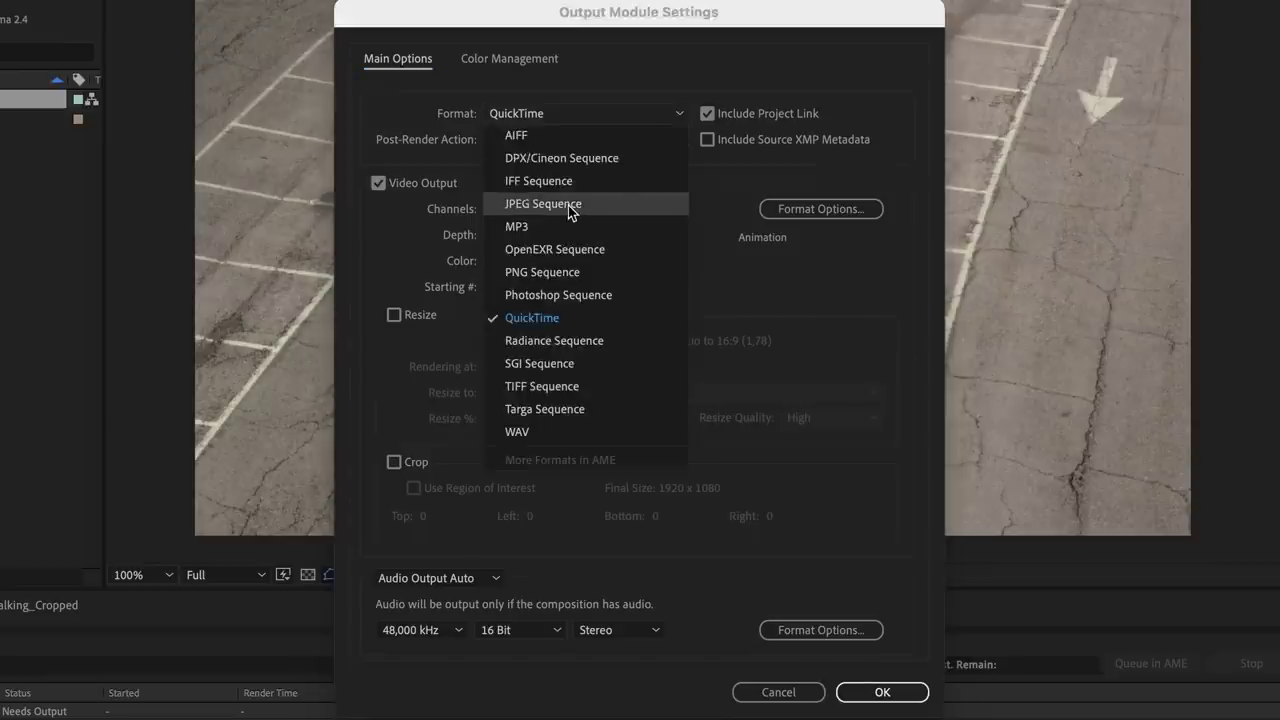
Set the After Effects output module format to JPEG Sequence and confirm the settings.
{"action": "left_click", "coordinate": [568, 205]}
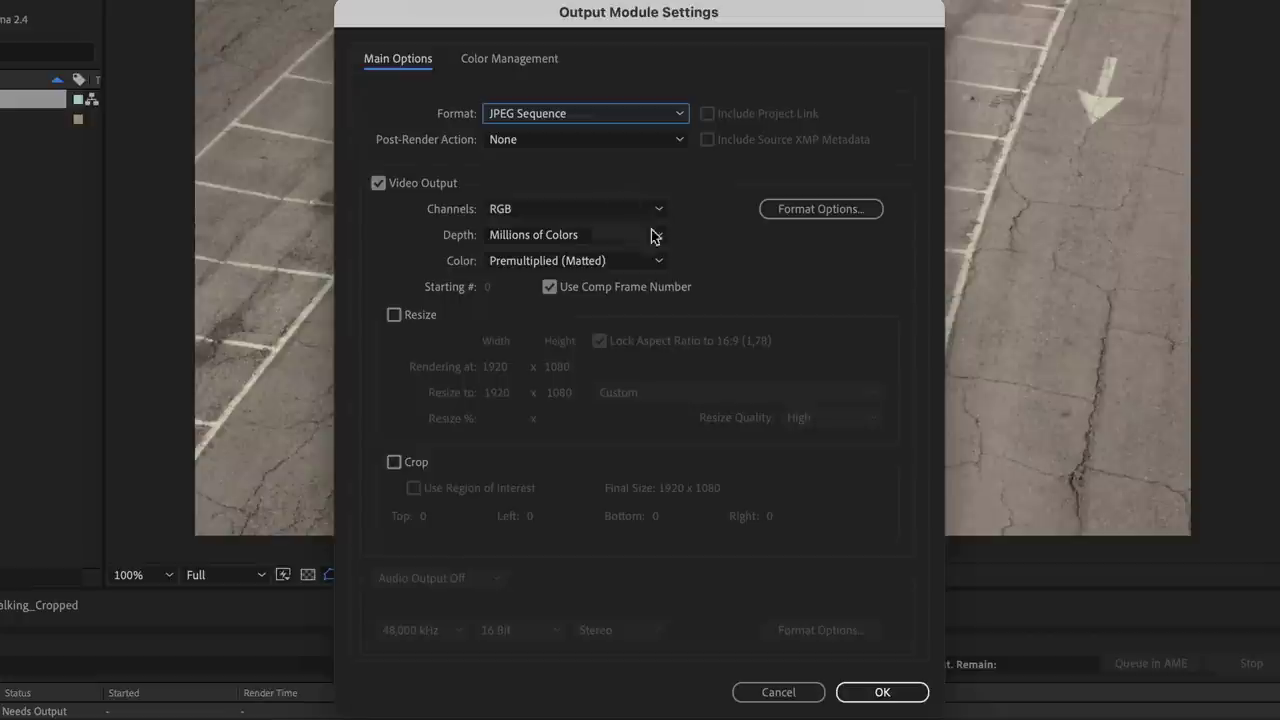
{"action": "left_click", "coordinate": [886, 692]}
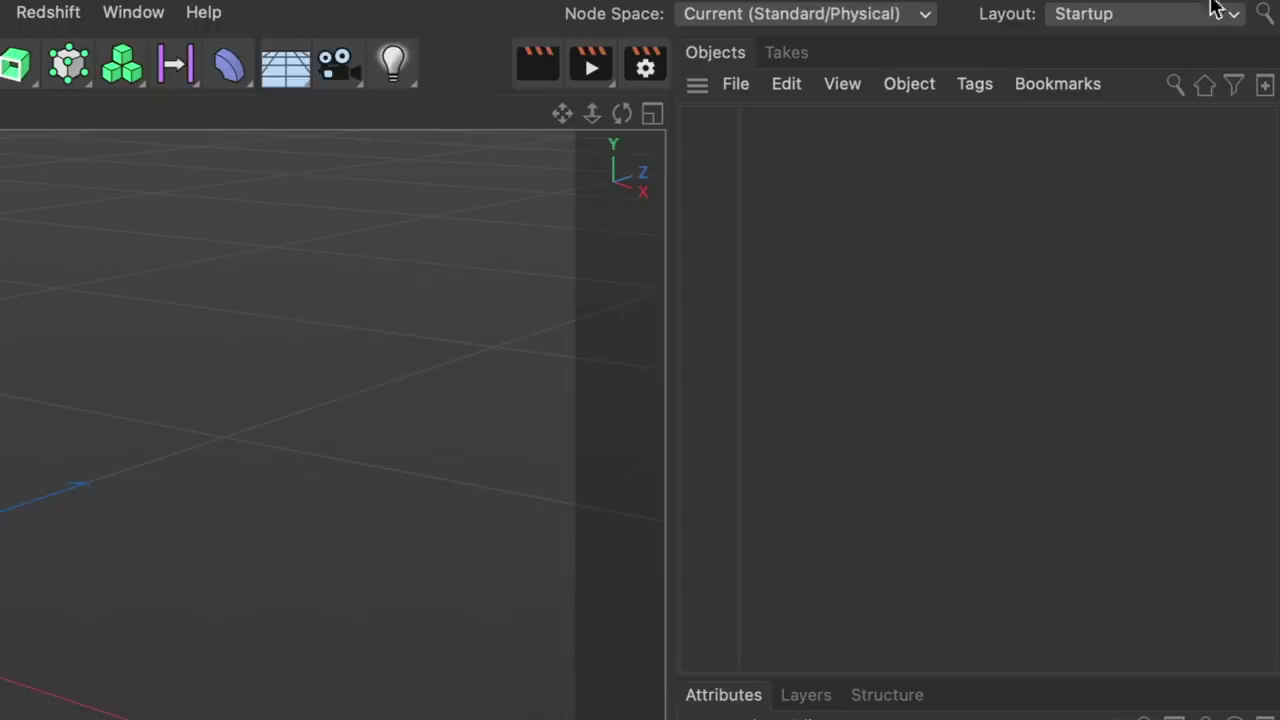
In the Motion Tracker layout, load the Woman_Walking footage into a tracker and create auto tracks.
{"action": "left_click", "coordinate": [1214, 10]}
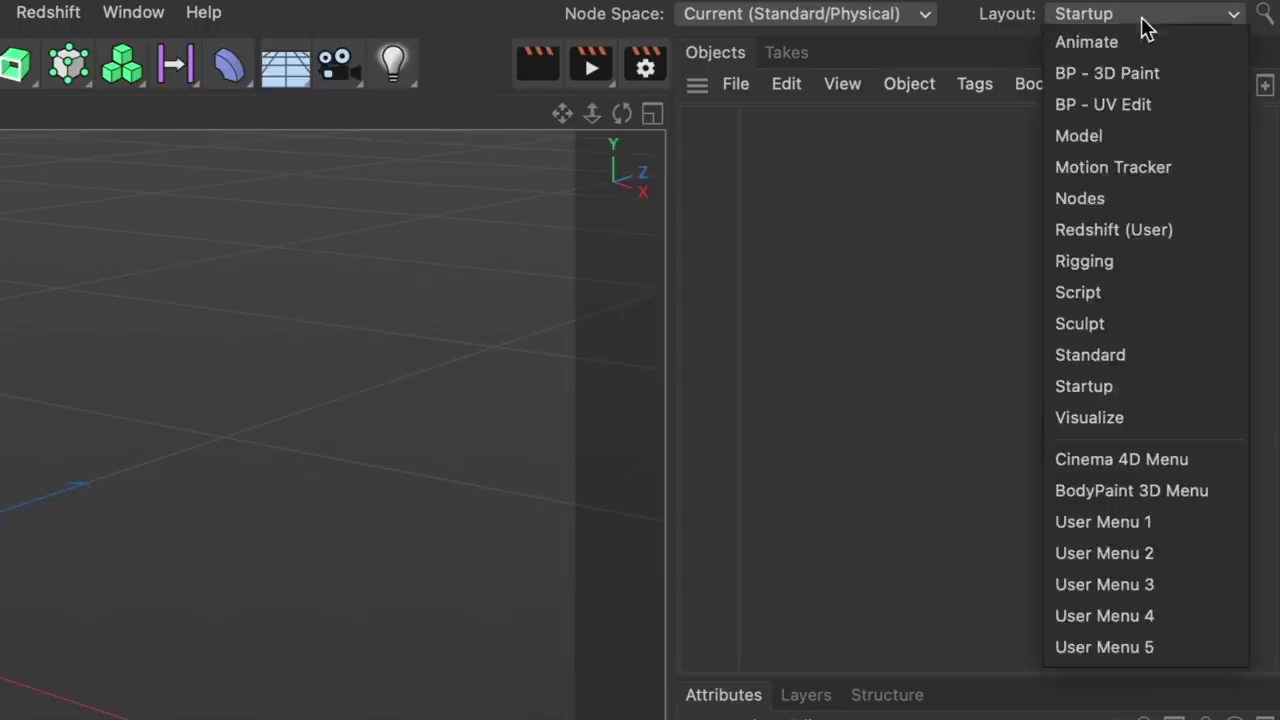
{"action": "left_click", "coordinate": [1147, 166]}
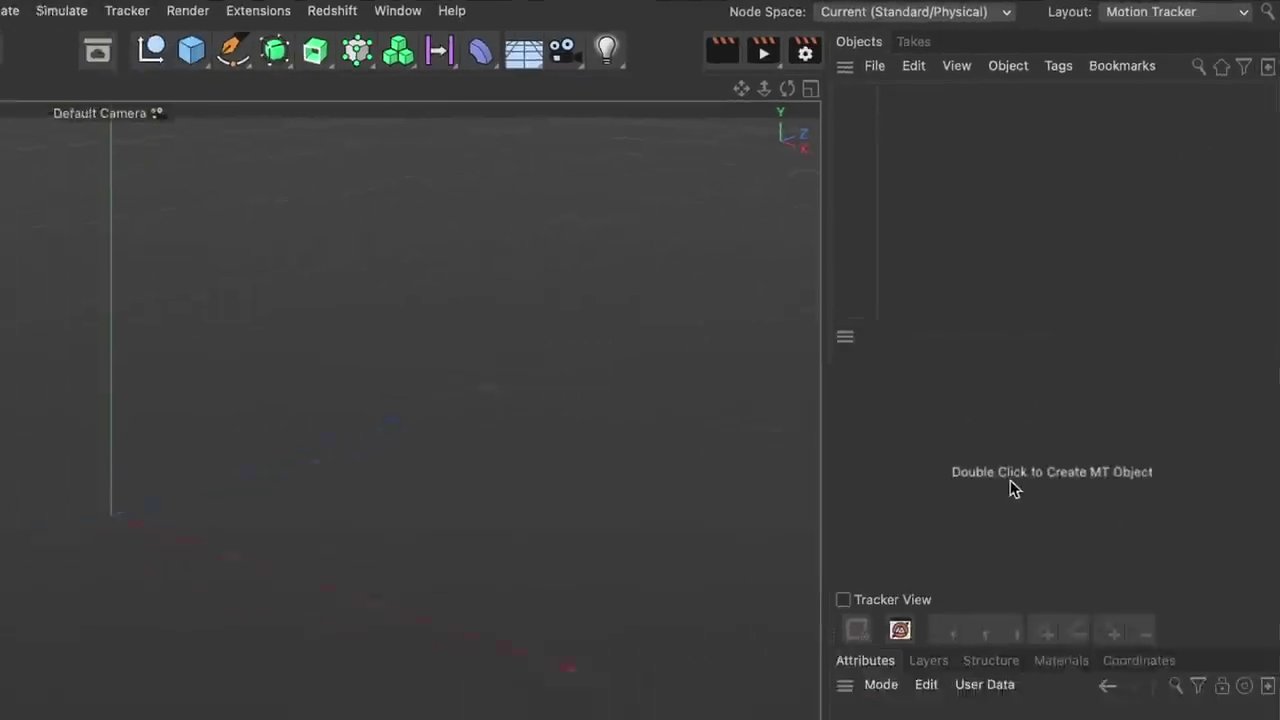
{"action": "double_click", "coordinate": [928, 616]}
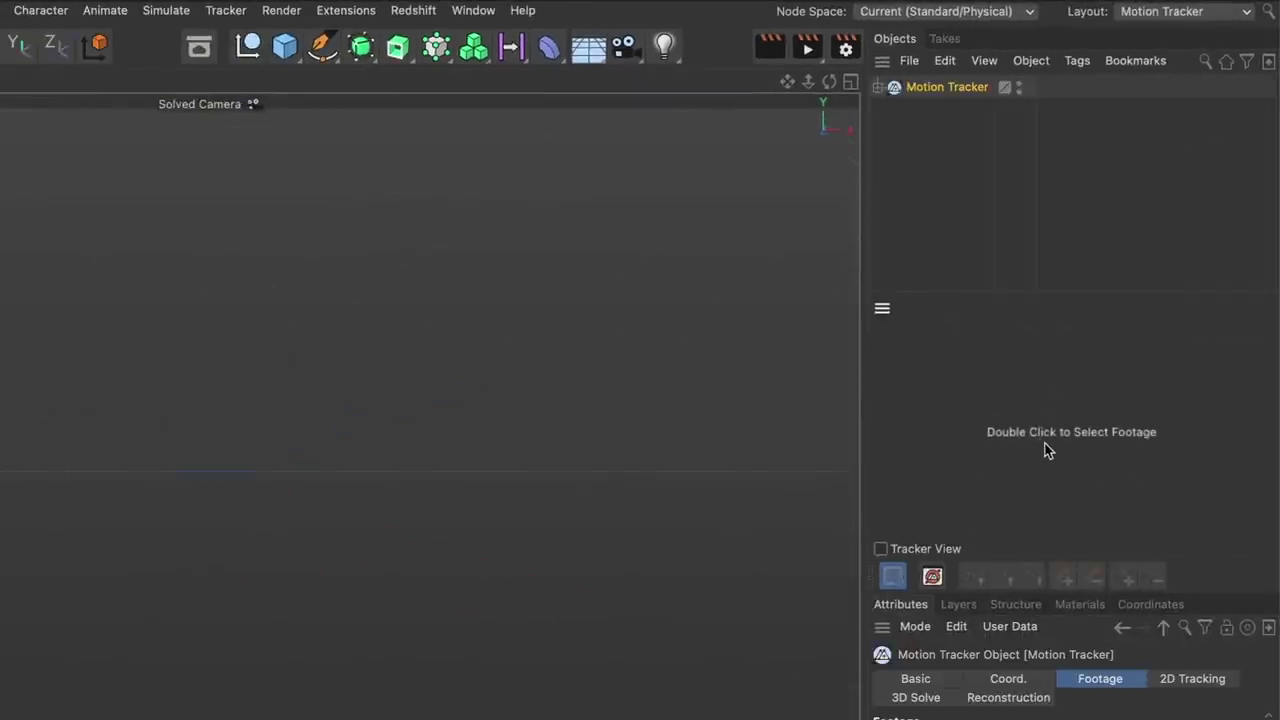
{"action": "double_click", "coordinate": [1045, 443]}
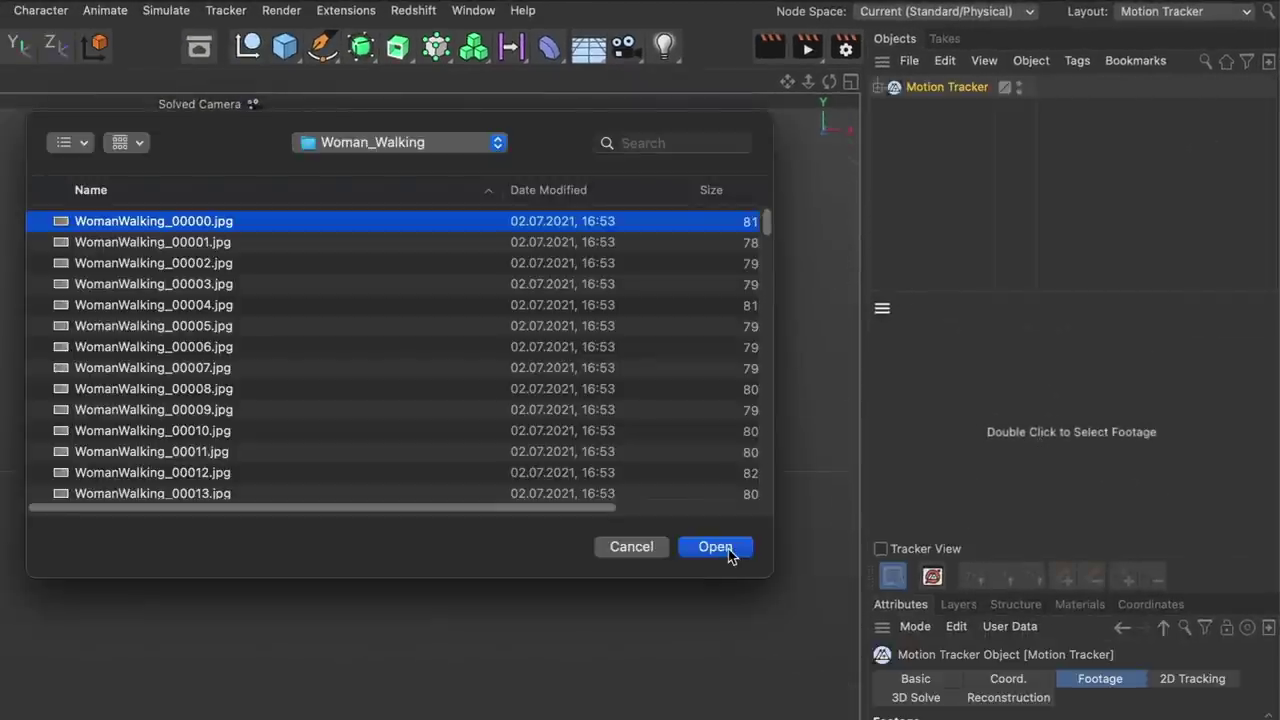
{"action": "left_click", "coordinate": [729, 556]}
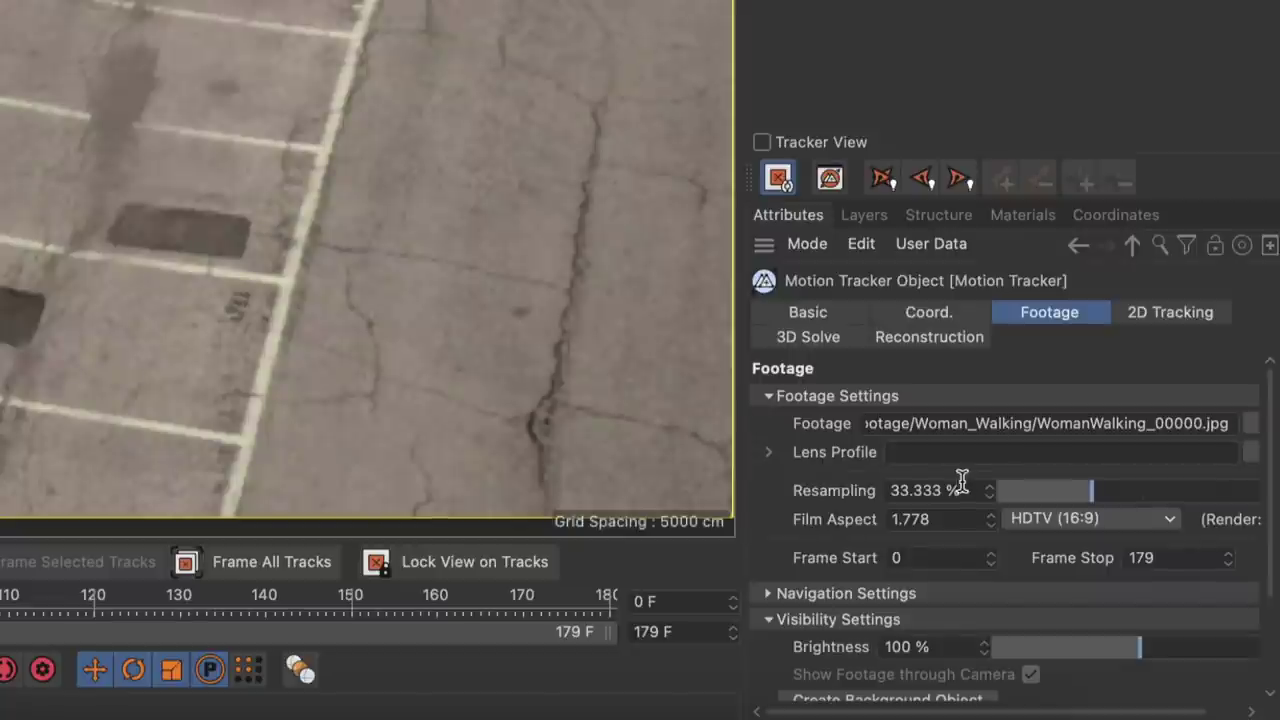
{"action": "left_click", "coordinate": [1032, 719]}
{"action": "left_click", "coordinate": [1163, 316]}
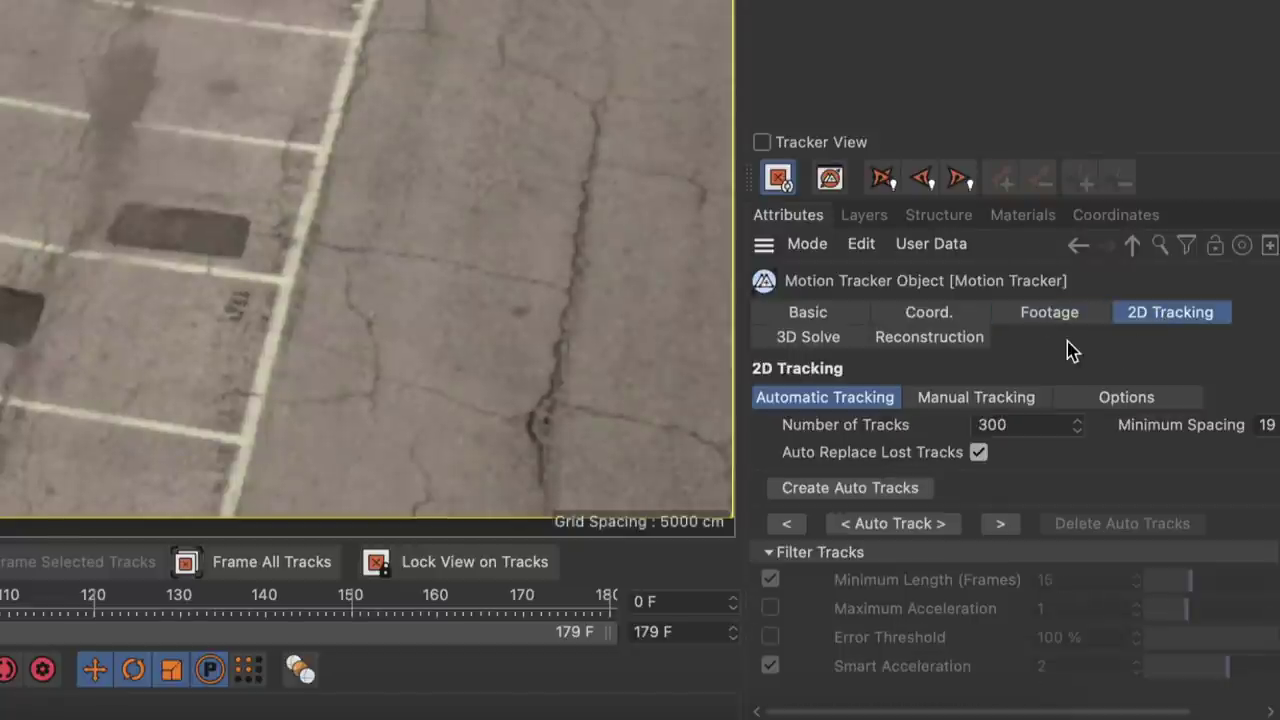
{"action": "left_click", "coordinate": [926, 525]}
Set the focal length to Known and Constant at 80 mm and run the 3D solver.
{"action": "left_click", "coordinate": [822, 340]}
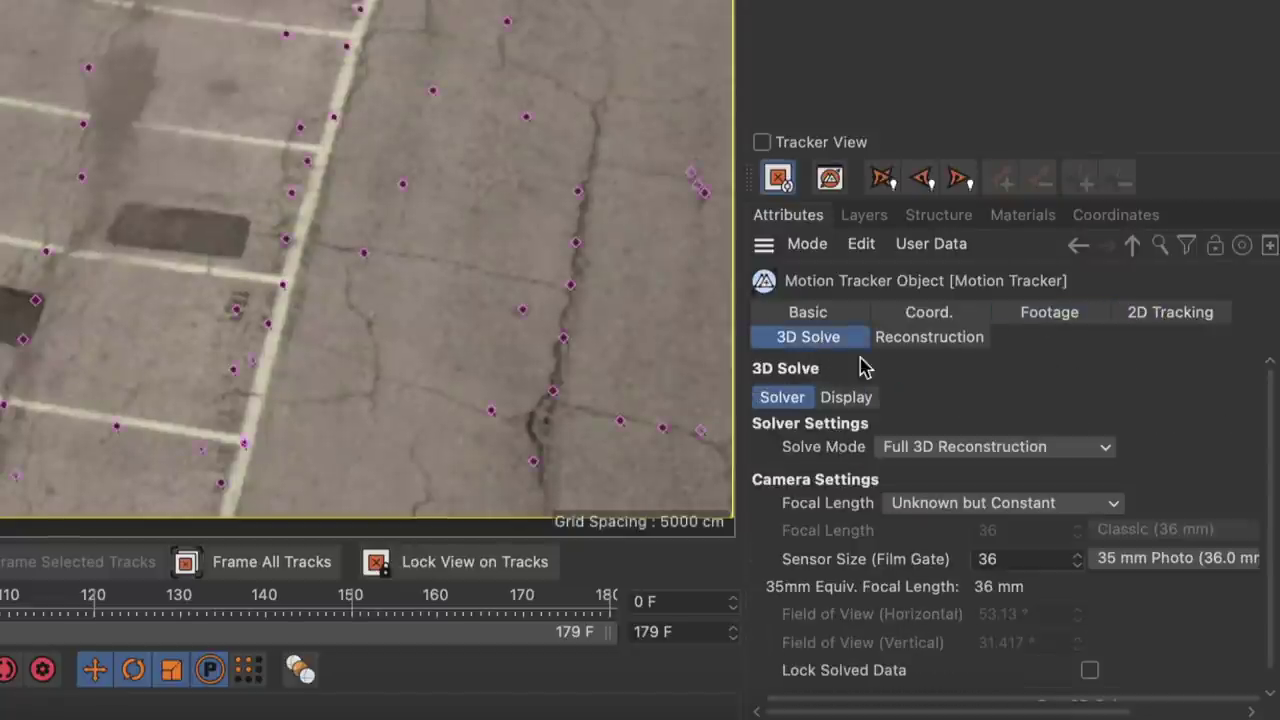
{"action": "left_click", "coordinate": [942, 504]}
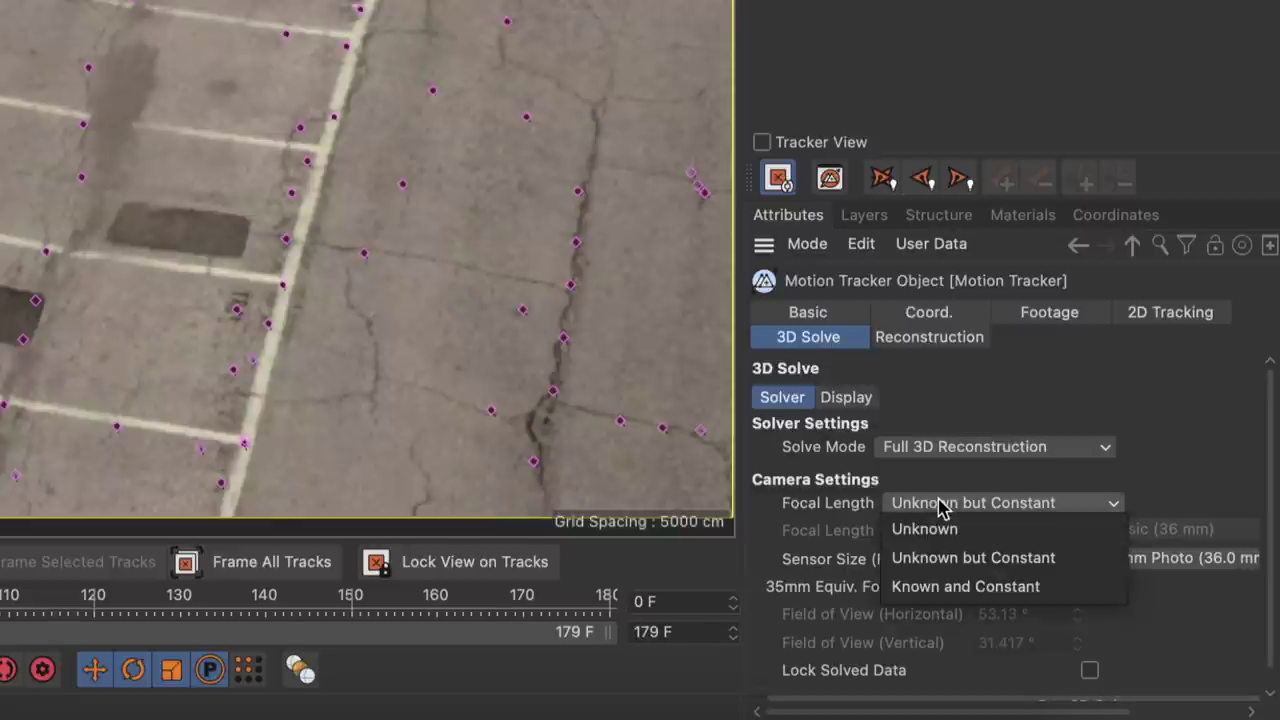
{"action": "left_click", "coordinate": [966, 587]}
{"action": "left_click", "coordinate": [988, 531]}
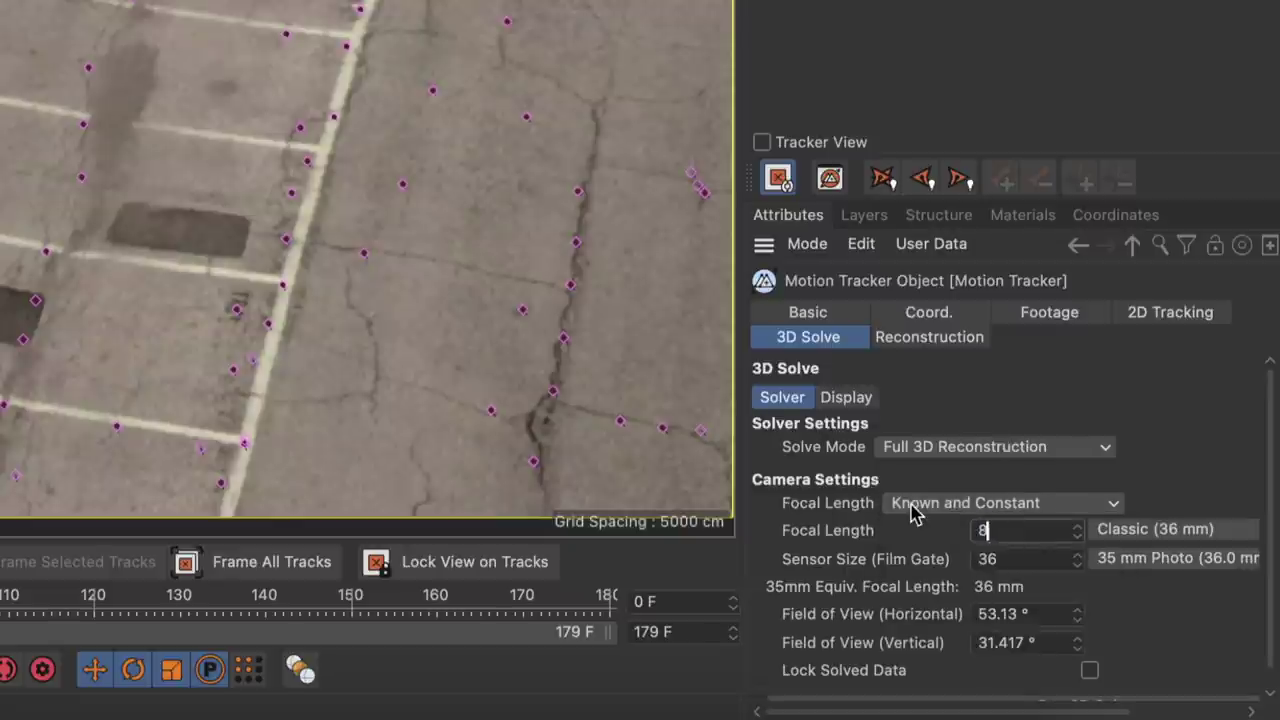
{"action": "key", "text": "Return"}
{"action": "scroll", "coordinate": [1118, 414], "scroll_direction": "down", "scroll_amount": 1}
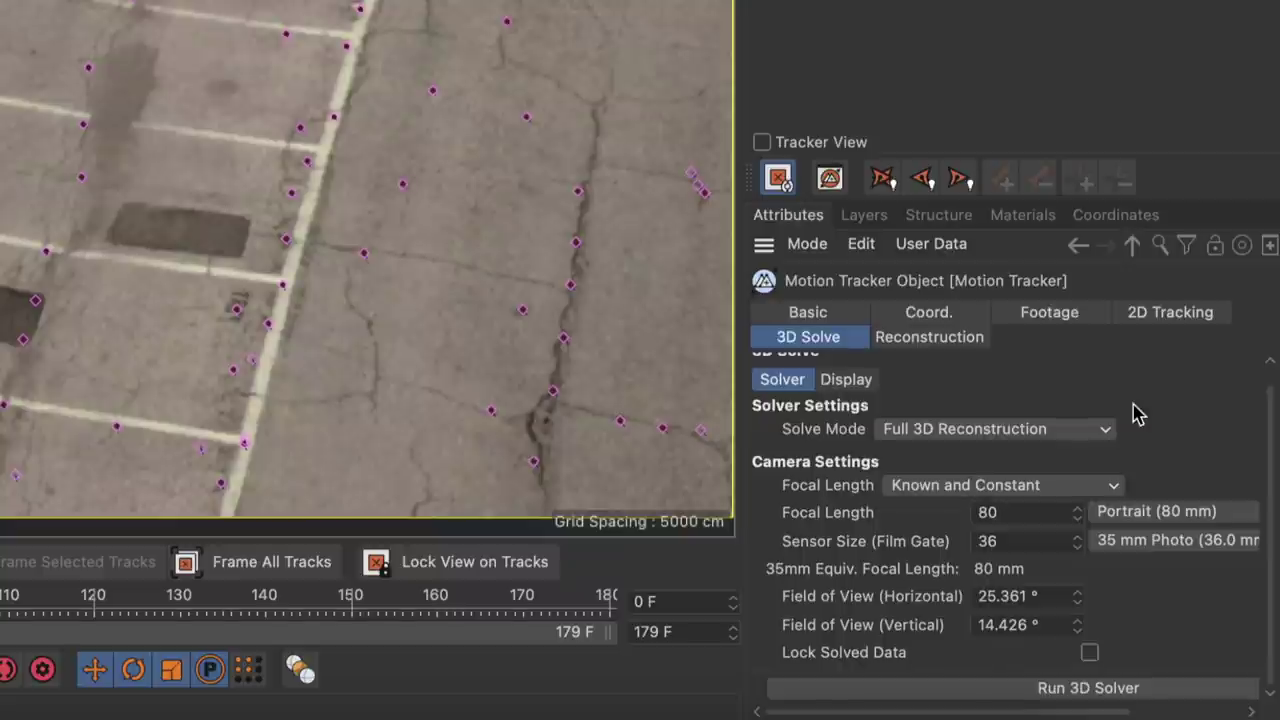
{"action": "left_click", "coordinate": [1060, 690]}
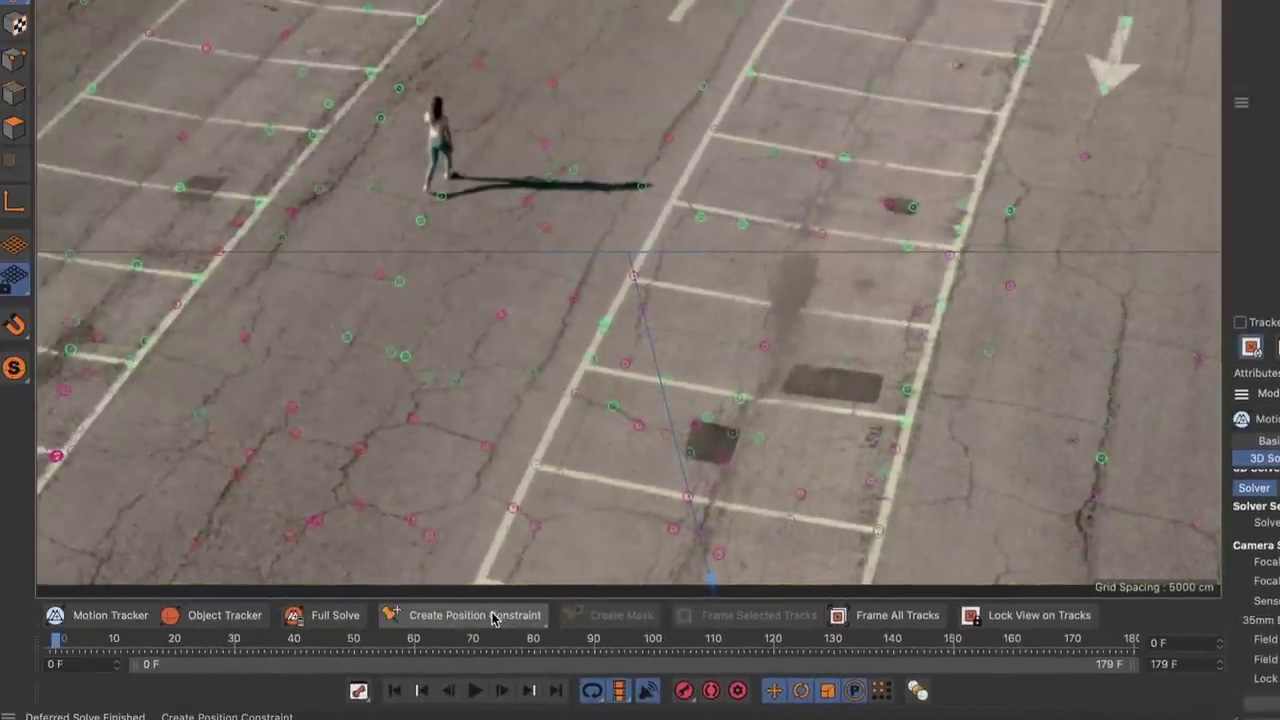
Add a position constraint near the woman's feet and a planar constraint on the car park floor.
{"action": "left_click", "coordinate": [493, 617]}
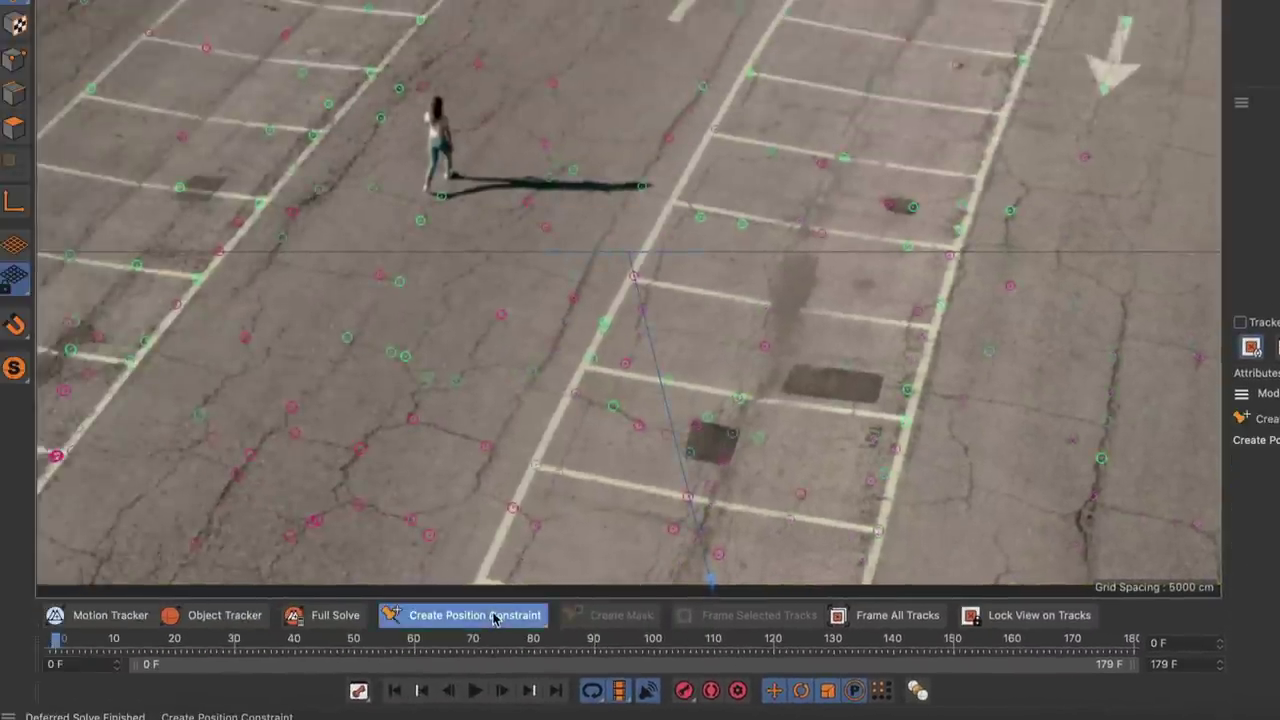
{"action": "left_click", "coordinate": [421, 223]}
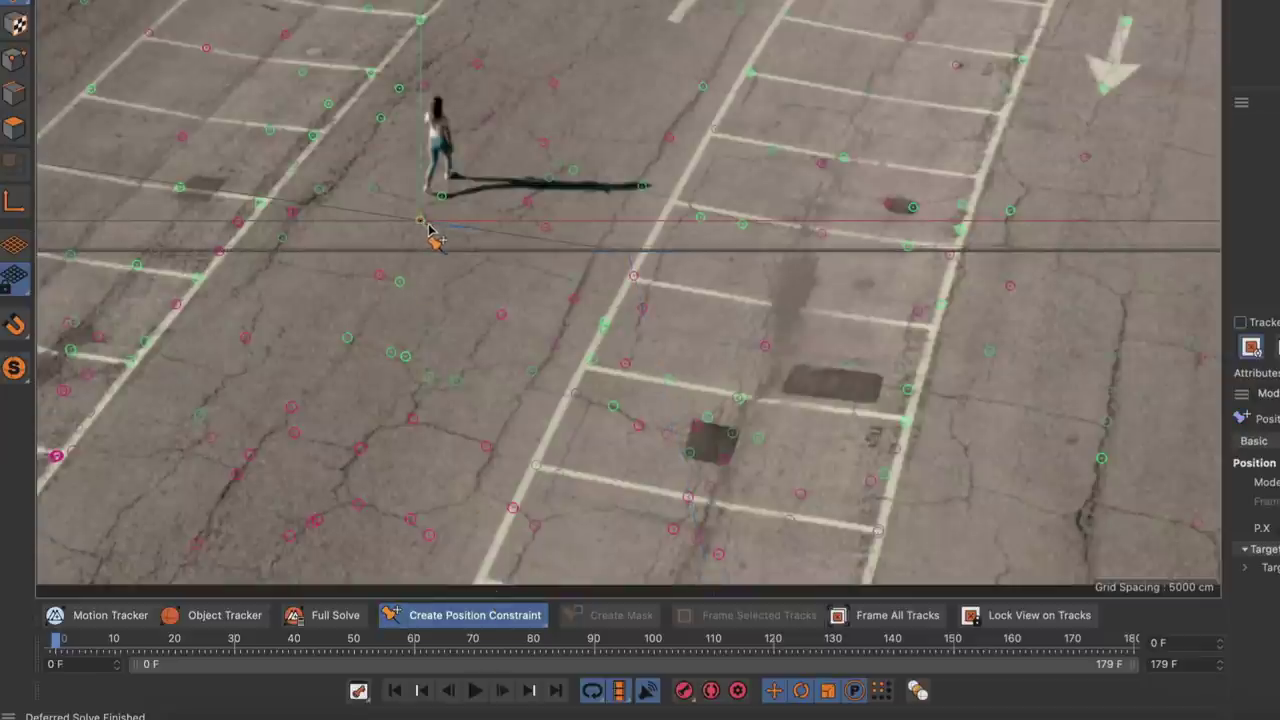
{"action": "left_click", "coordinate": [535, 615]}
{"action": "left_click", "coordinate": [649, 707]}
{"action": "left_click", "coordinate": [906, 250]}
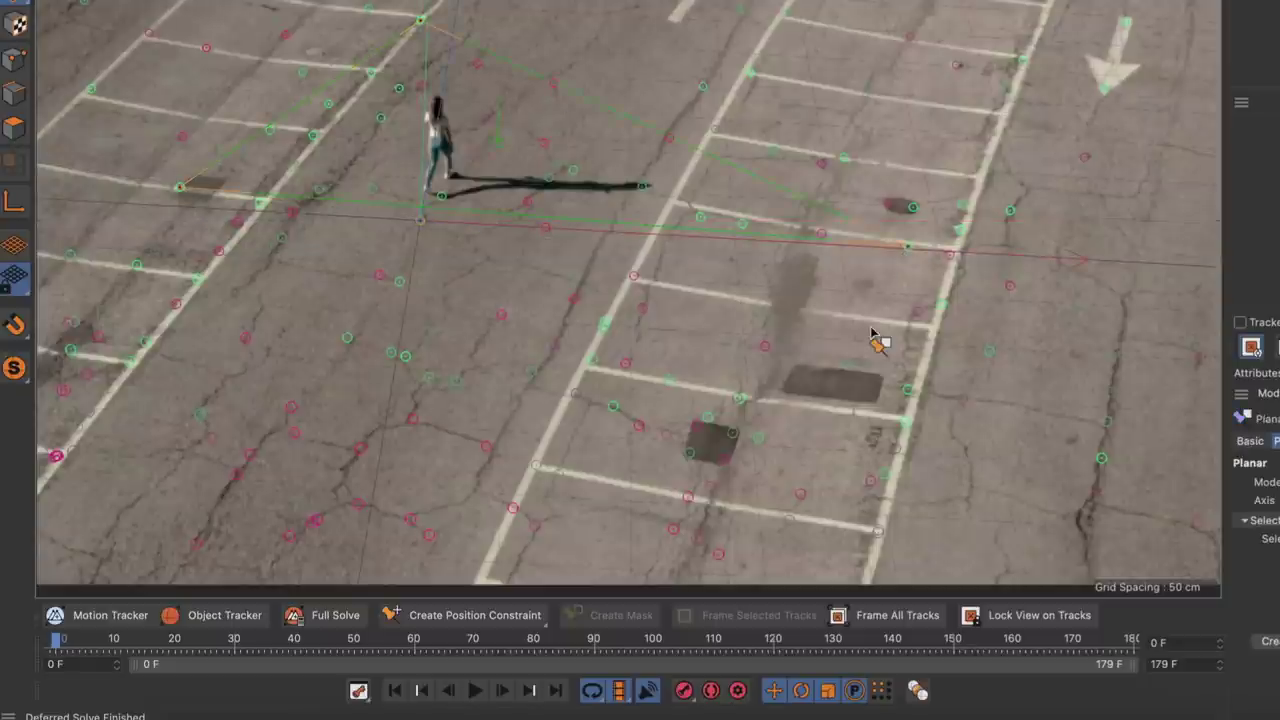
Add a vector constraint along the Z axis with a known length of 900 cm.
{"action": "left_click", "coordinate": [465, 612]}
{"action": "left_click", "coordinate": [658, 672]}
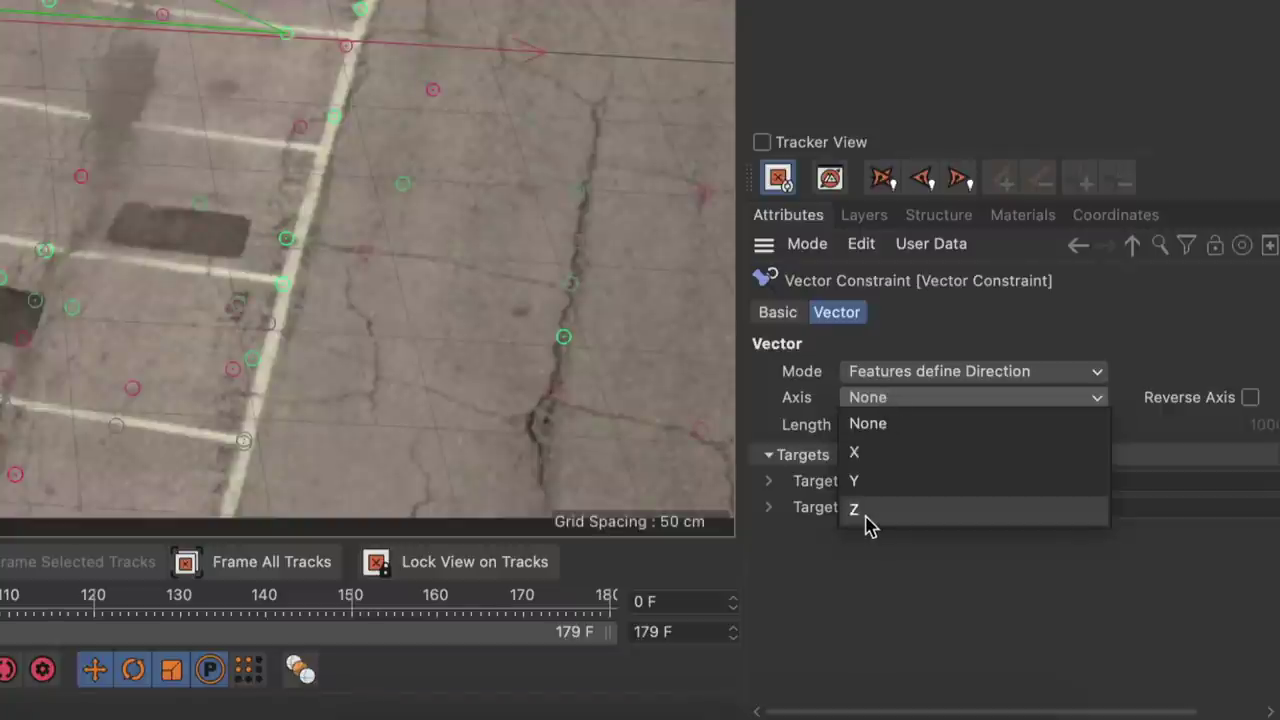
{"action": "left_click", "coordinate": [866, 518]}
{"action": "left_click", "coordinate": [885, 424]}
{"action": "left_click", "coordinate": [889, 477]}
{"action": "left_click_drag", "start_coordinate": [737, 417], "coordinate": [696, 417]}
{"action": "left_click", "coordinate": [1163, 432]}
{"action": "type", "text": "900"}
{"action": "key", "text": "Return"}
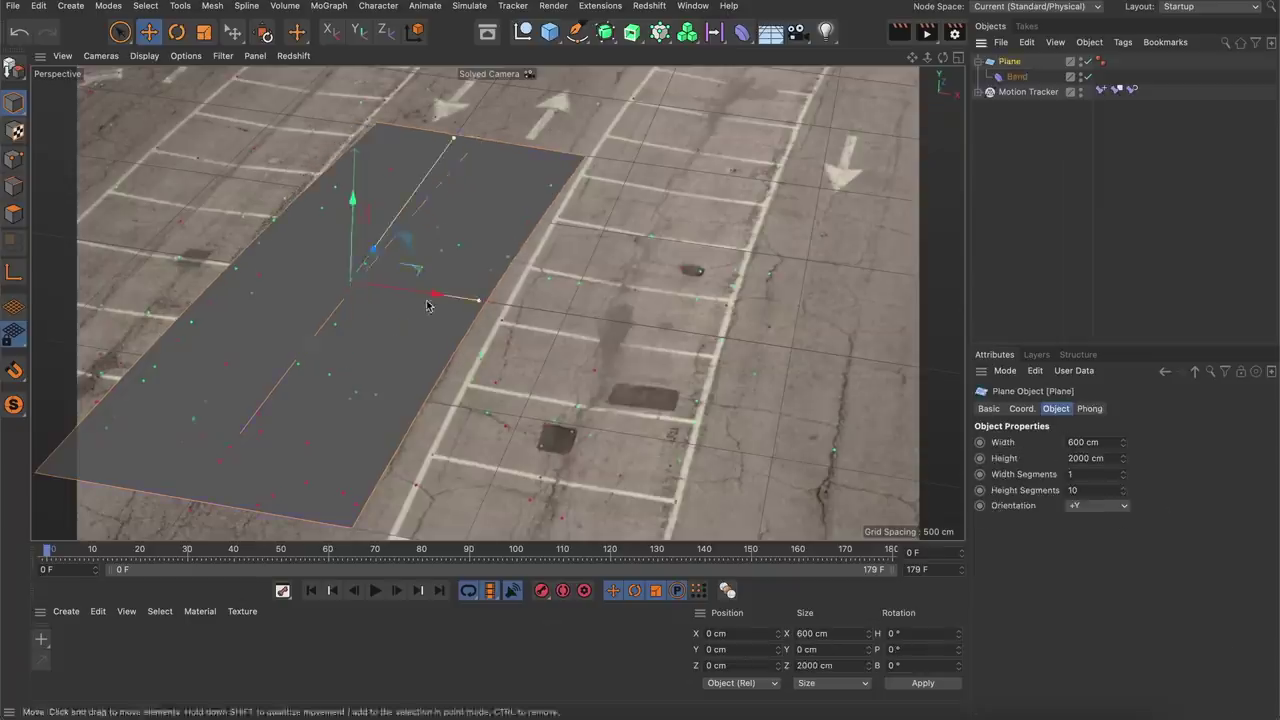
Scale the ground plane to cover much more of the car park floor.
{"action": "key", "text": "e"}
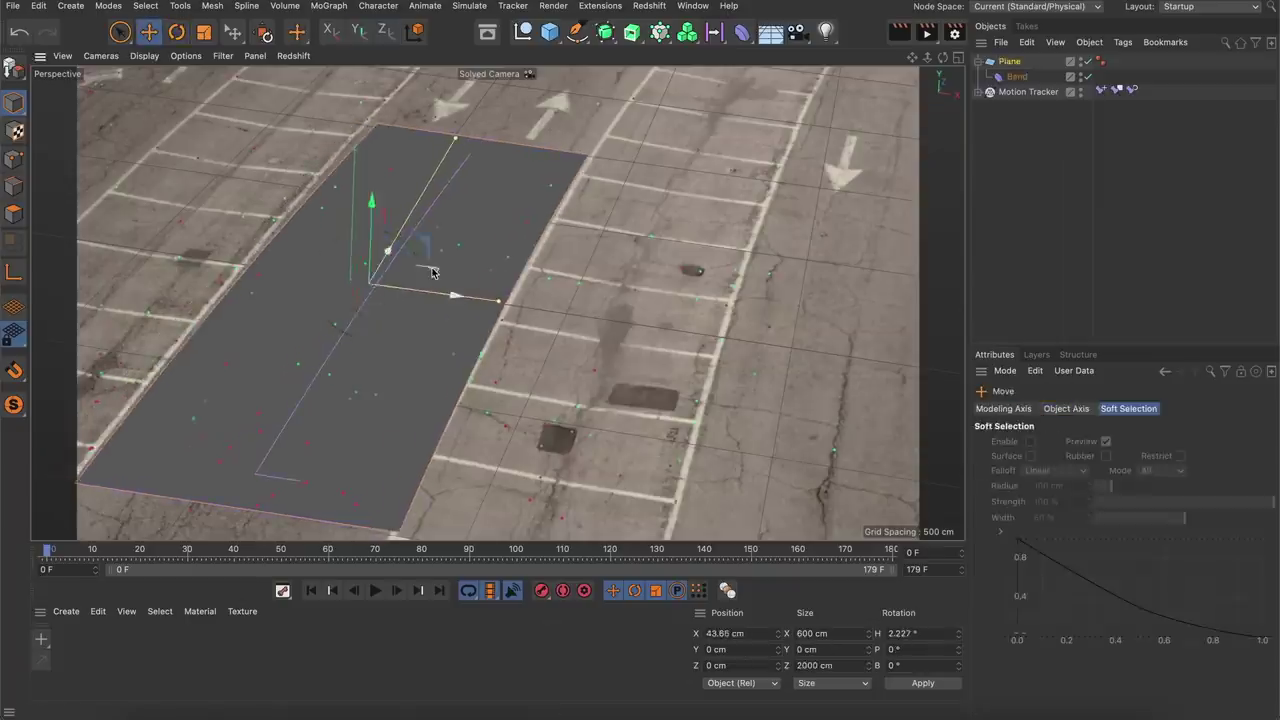
{"action": "left_click_drag", "start_coordinate": [494, 280], "coordinate": [717, 349]}
{"action": "left_click_drag", "start_coordinate": [455, 140], "coordinate": [449, 143]}
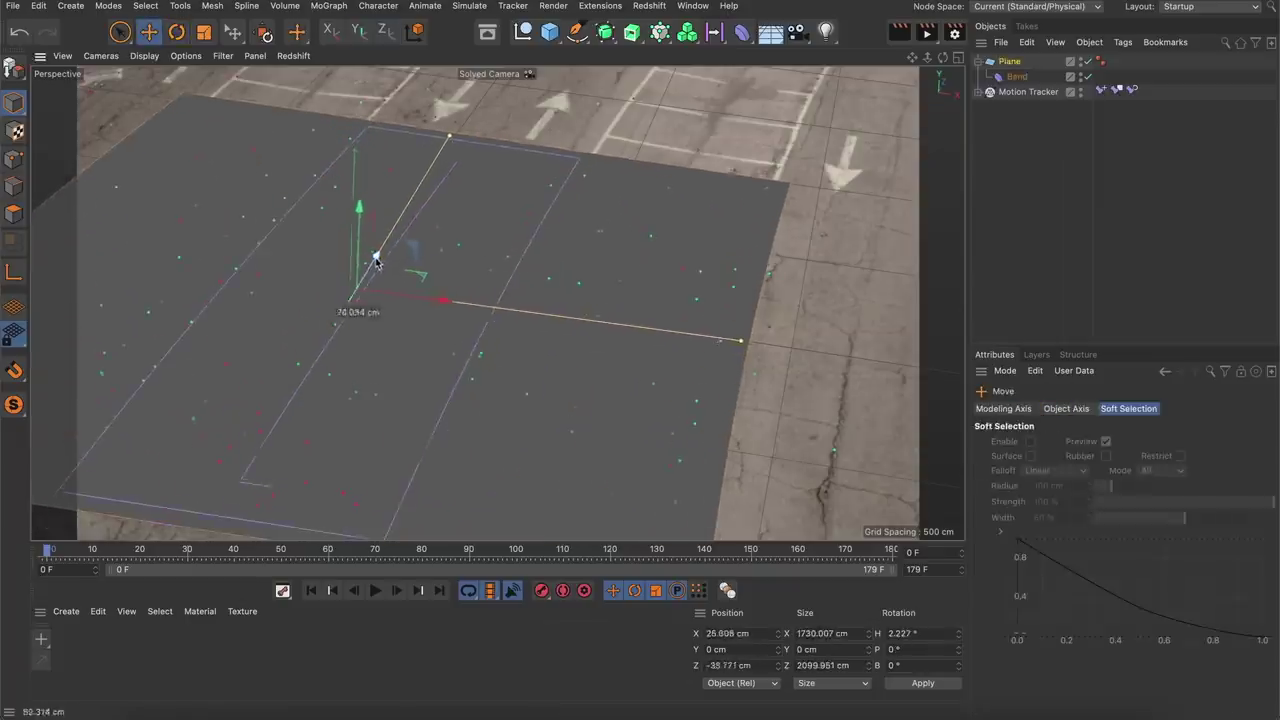
Use a Checkerboard texture in the material's alpha channel and scrub to around frame 49.
{"action": "left_click", "coordinate": [405, 215]}
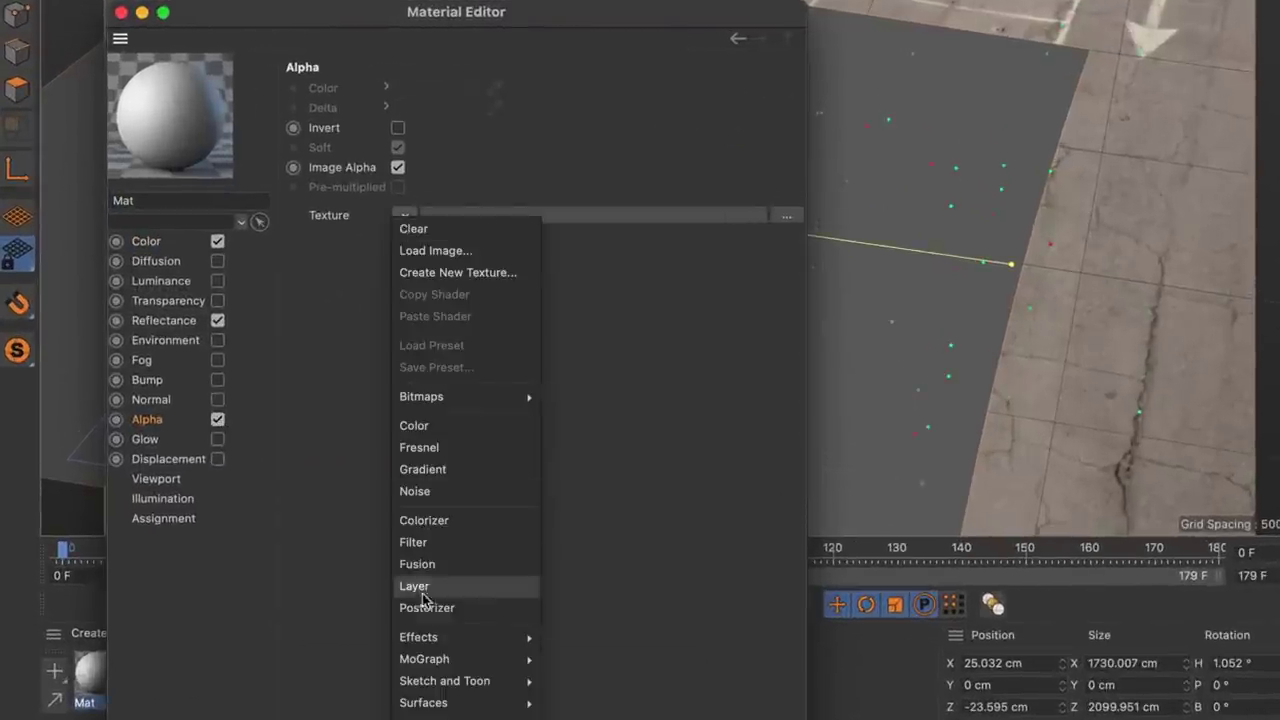
{"action": "mouse_move", "coordinate": [425, 702]}
{"action": "left_click", "coordinate": [590, 287]}
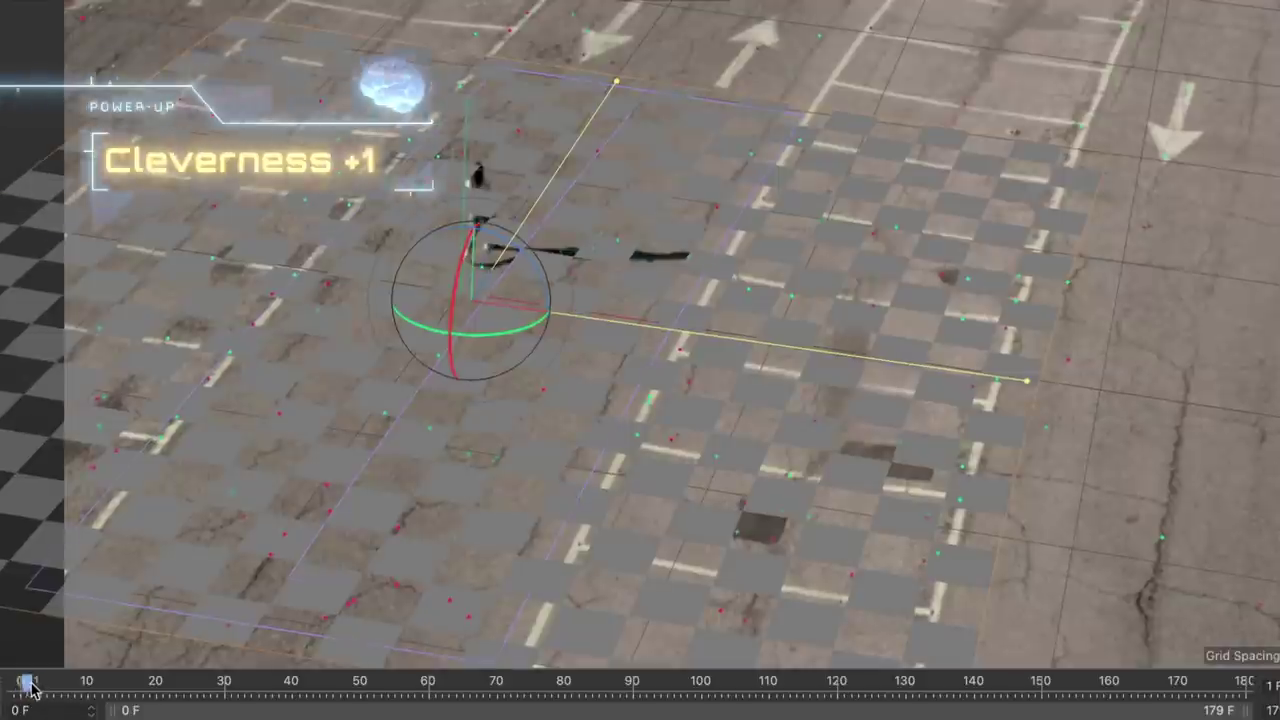
{"action": "left_click_drag", "start_coordinate": [40, 686], "coordinate": [20, 710]}
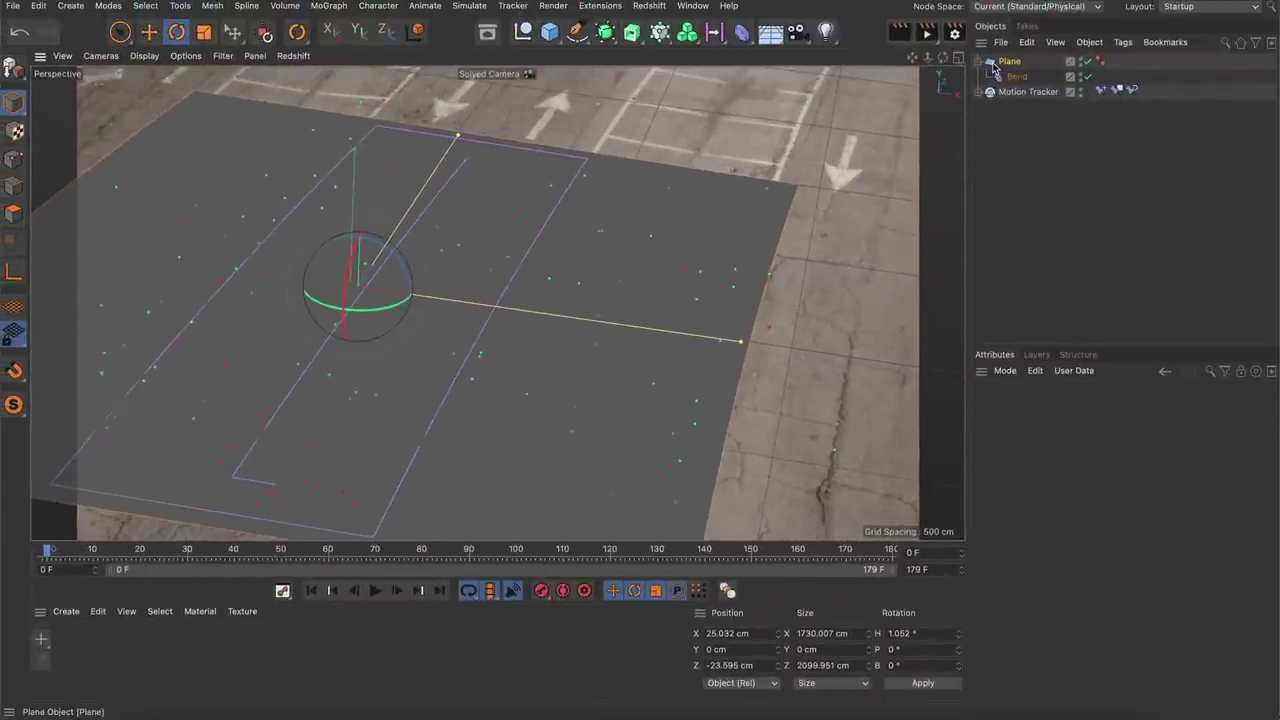
Merge the plane into one mesh and fracture it with Voronoi Fracture: 2000 points, 30 cm max edge.
{"action": "right_click", "coordinate": [993, 66]}
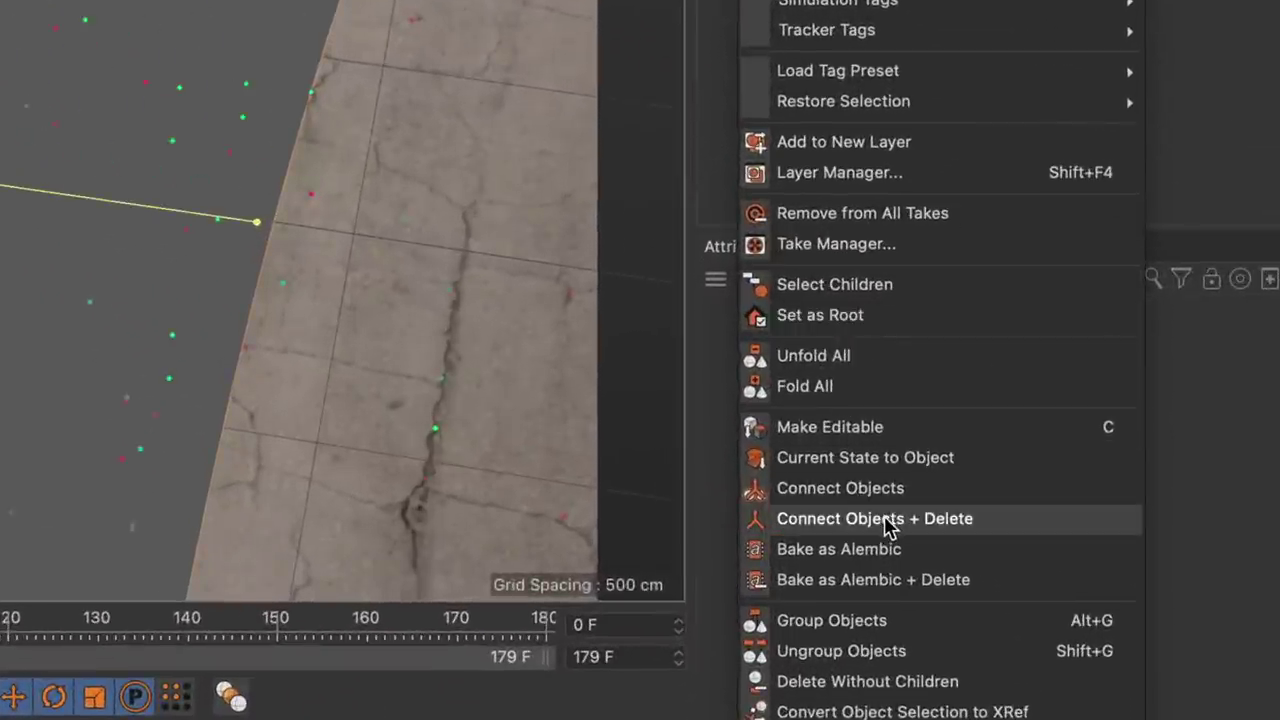
{"action": "left_click", "coordinate": [888, 528]}
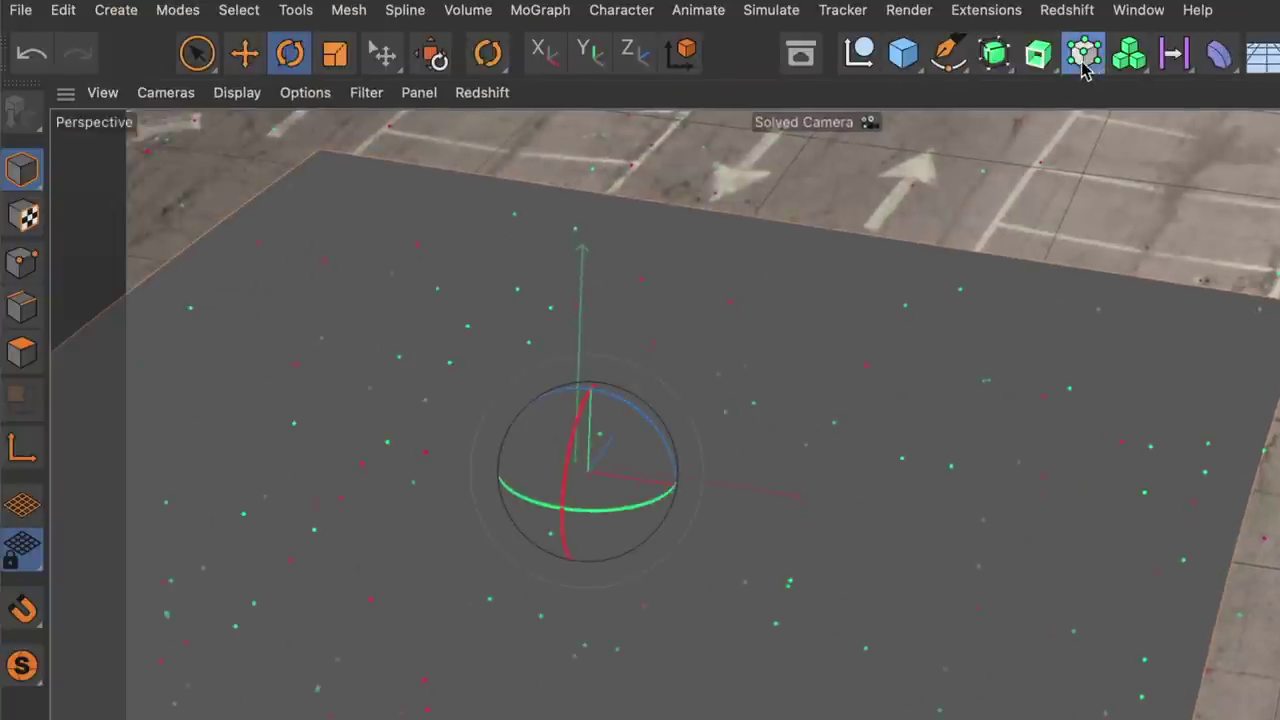
{"action": "left_click", "coordinate": [1083, 51]}
{"action": "left_click", "coordinate": [105, 140]}
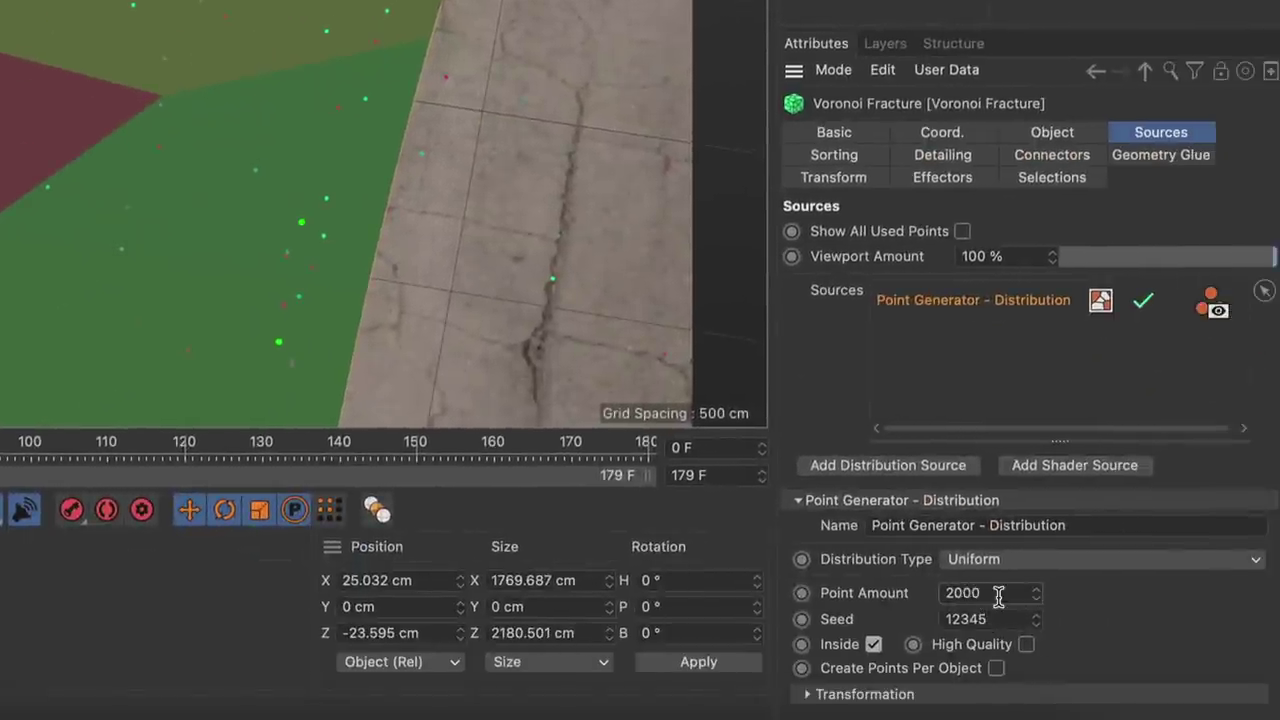
{"action": "key", "text": "Return"}
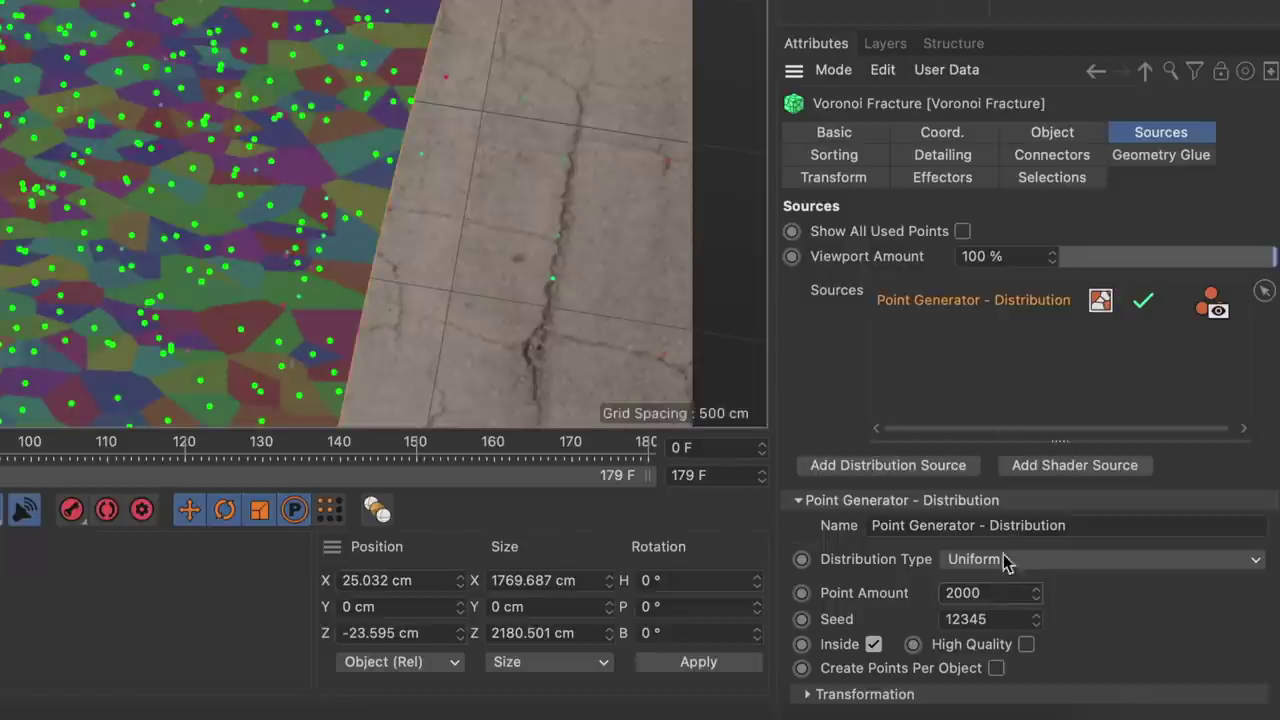
{"action": "left_click", "coordinate": [943, 155]}
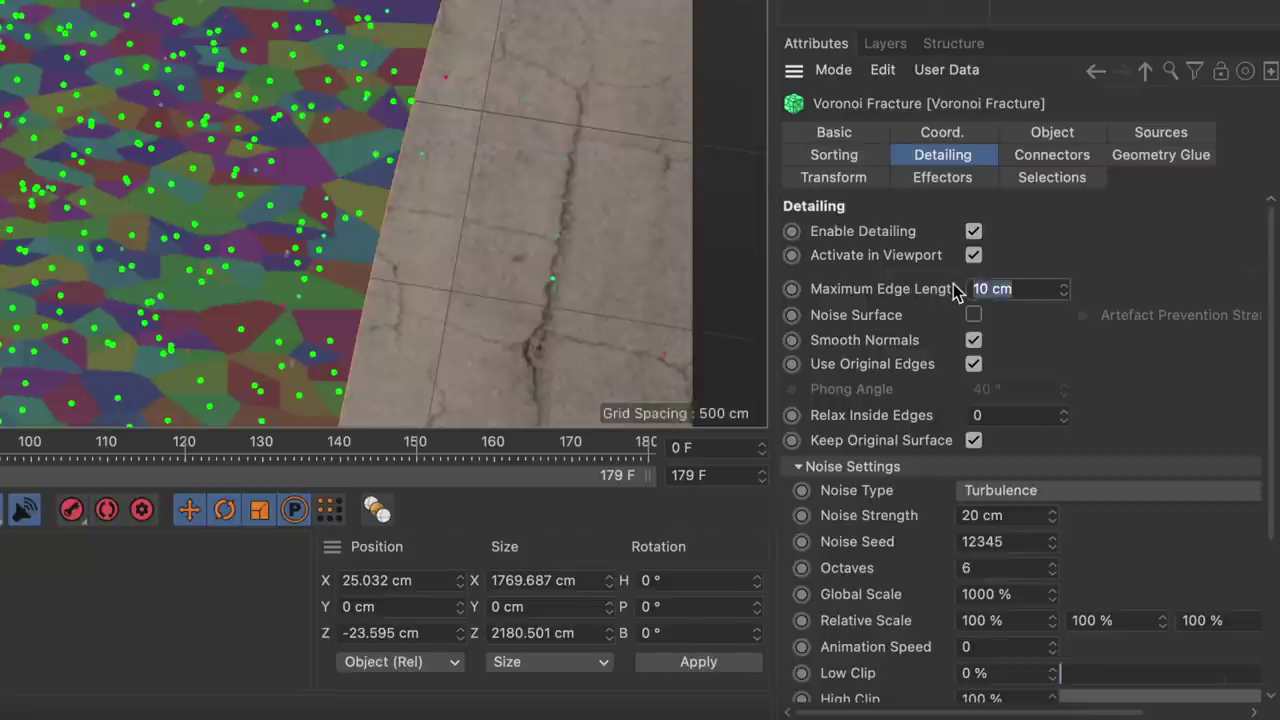
{"action": "type", "text": "30"}
{"action": "key", "text": "Return"}
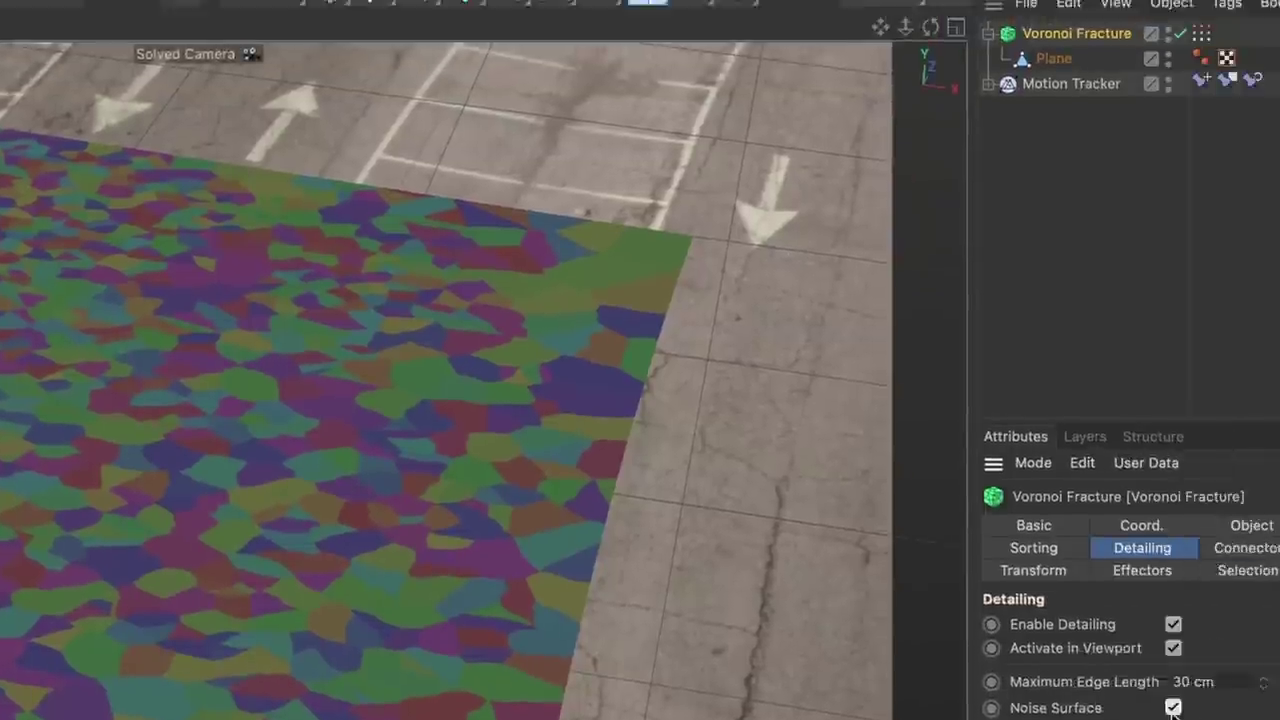
Collapse the fracture into one polygon object and delete all its vertex map tags.
{"action": "right_click", "coordinate": [1057, 34]}
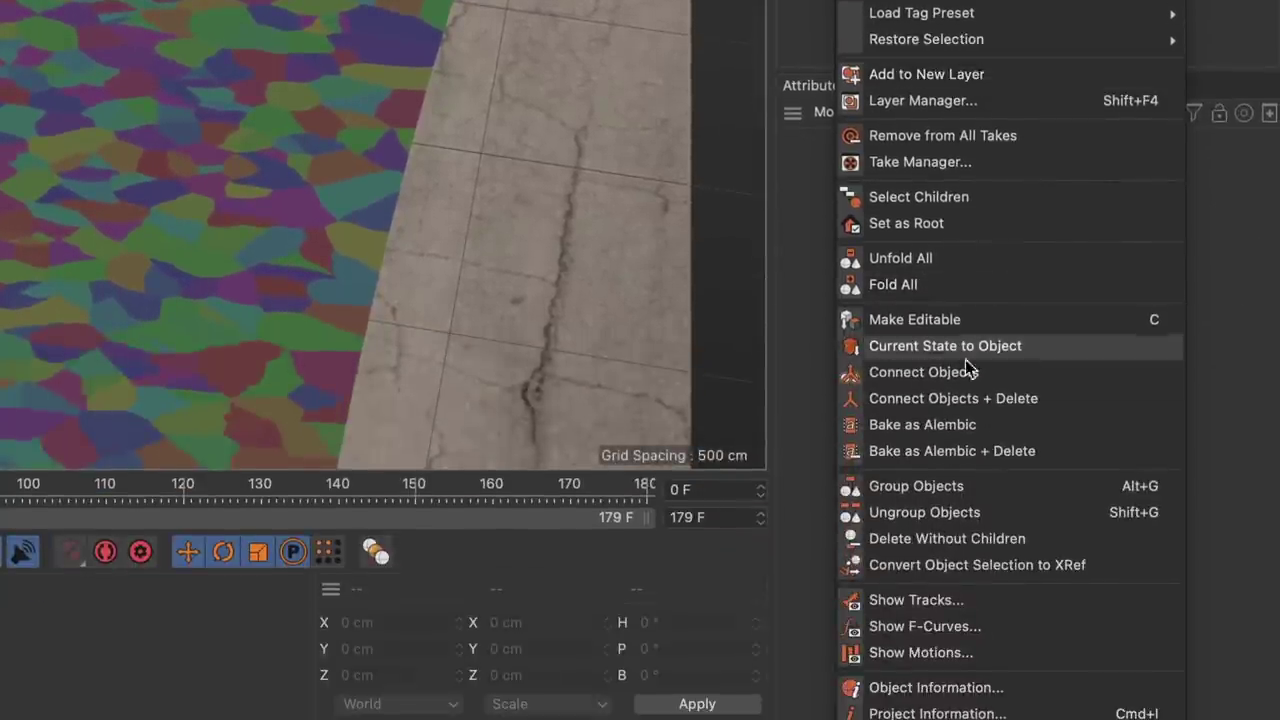
{"action": "left_click", "coordinate": [988, 397]}
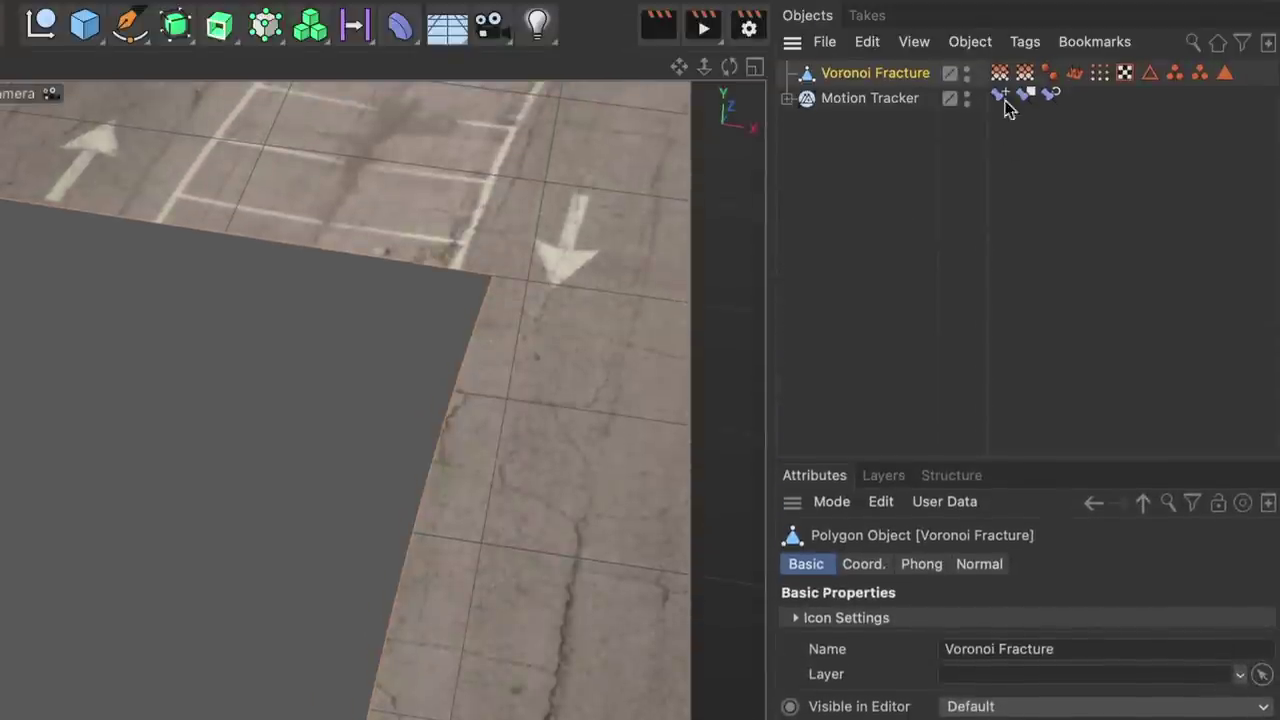
{"action": "left_click", "coordinate": [1001, 76]}
{"action": "left_click", "coordinate": [1025, 76], "text": "shift"}
{"action": "key", "text": "Delete"}
{"action": "left_click", "coordinate": [1025, 76]}
{"action": "left_click", "coordinate": [1050, 76], "text": "shift"}
{"action": "key", "text": "Delete"}
{"action": "left_click_drag", "start_coordinate": [1142, 71], "coordinate": [1040, 82]}
{"action": "key", "text": "Delete"}
Rename the fractured object to 'Street'.
{"action": "double_click", "coordinate": [893, 73]}
{"action": "type", "text": "Stre"}
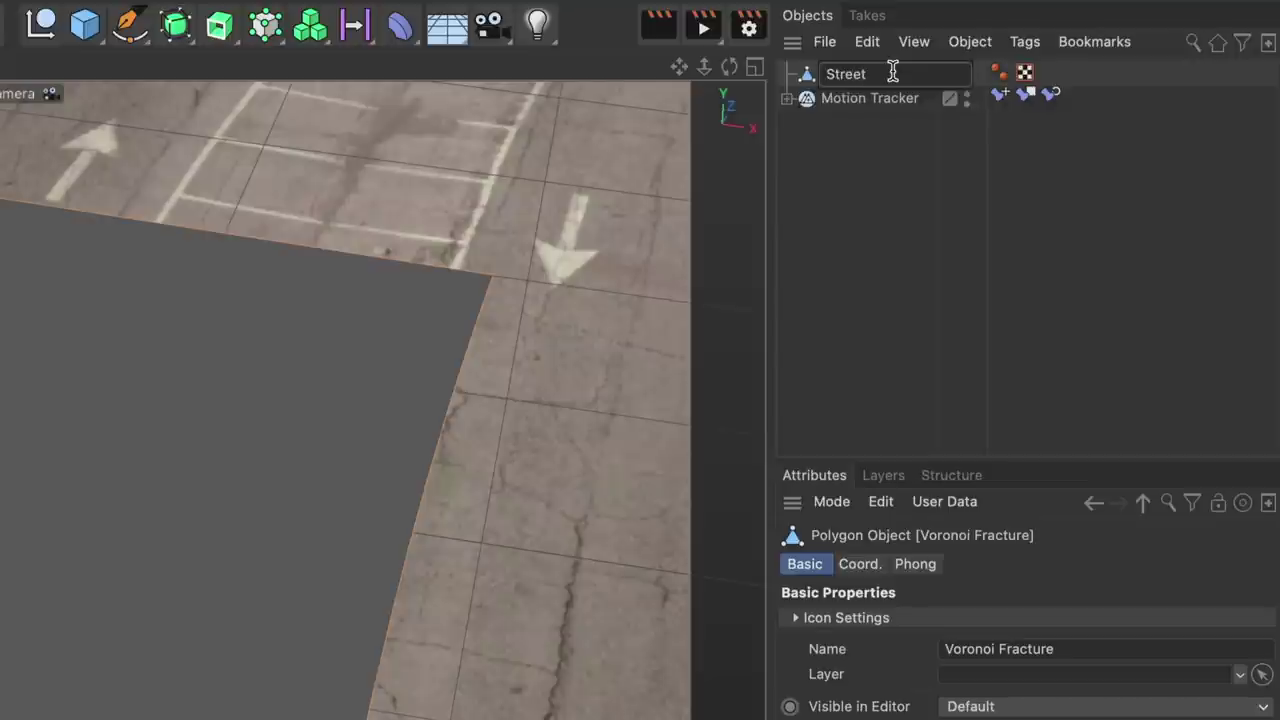
{"action": "type", "text": "et"}
{"action": "key", "text": "Return"}
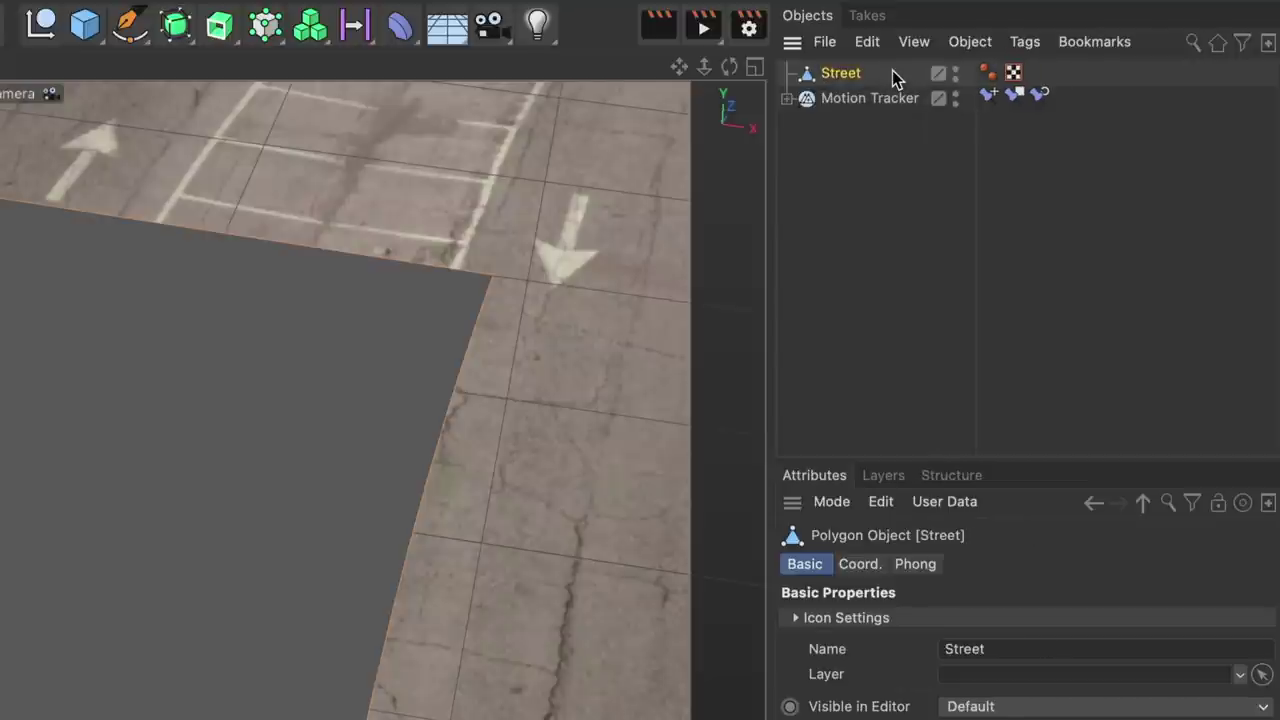
In the BP - UV Edit layout, create a UVW set named Frontal using Frontal projection.
{"action": "left_click", "coordinate": [1116, 12]}
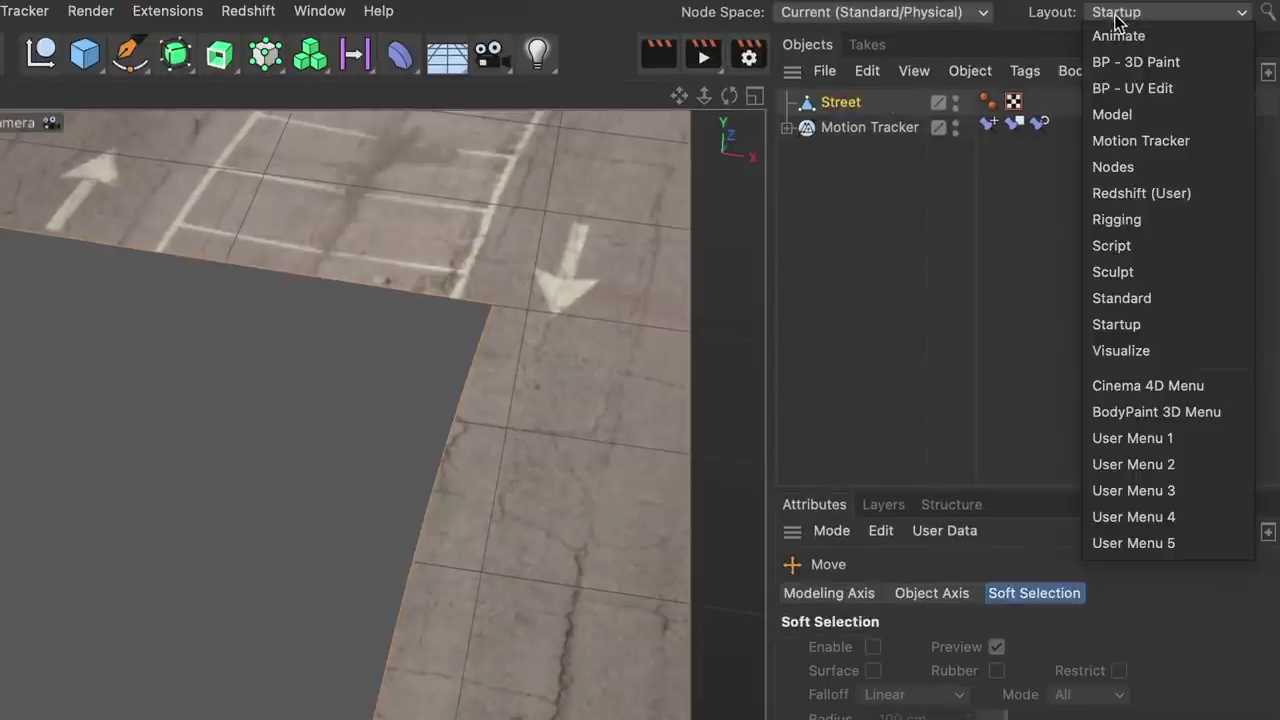
{"action": "left_click", "coordinate": [1157, 88]}
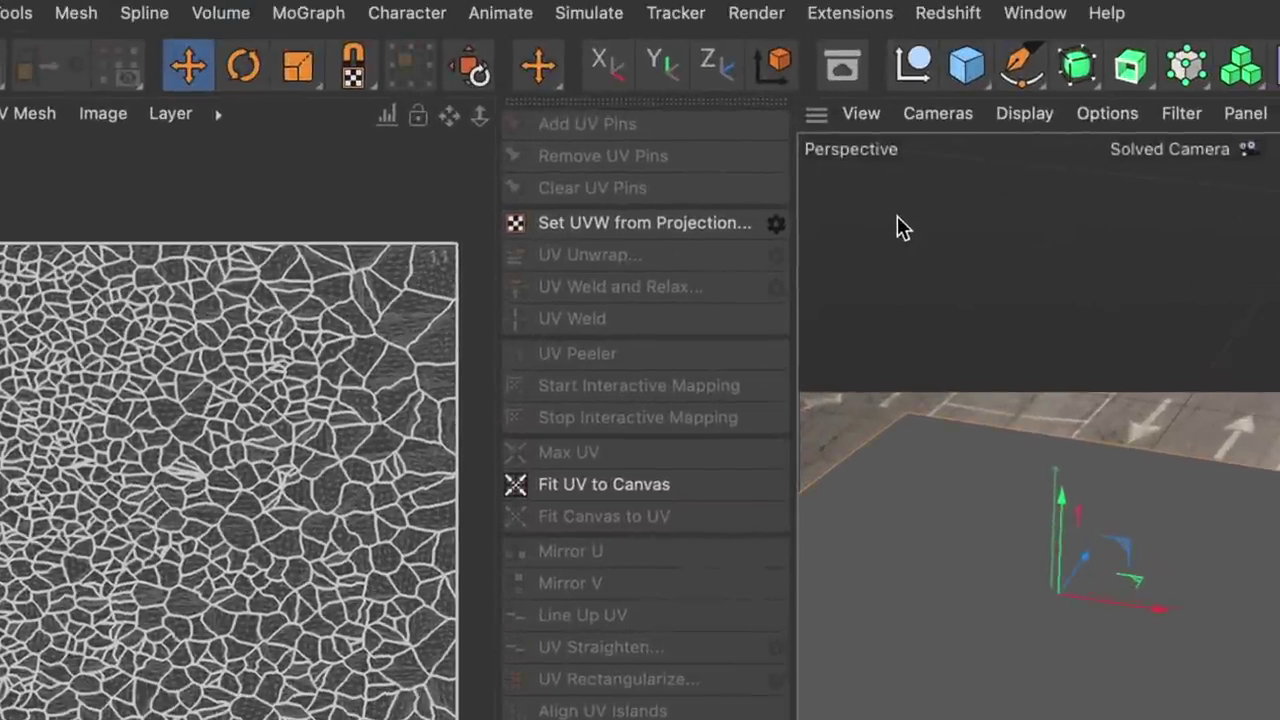
{"action": "left_click", "coordinate": [776, 223]}
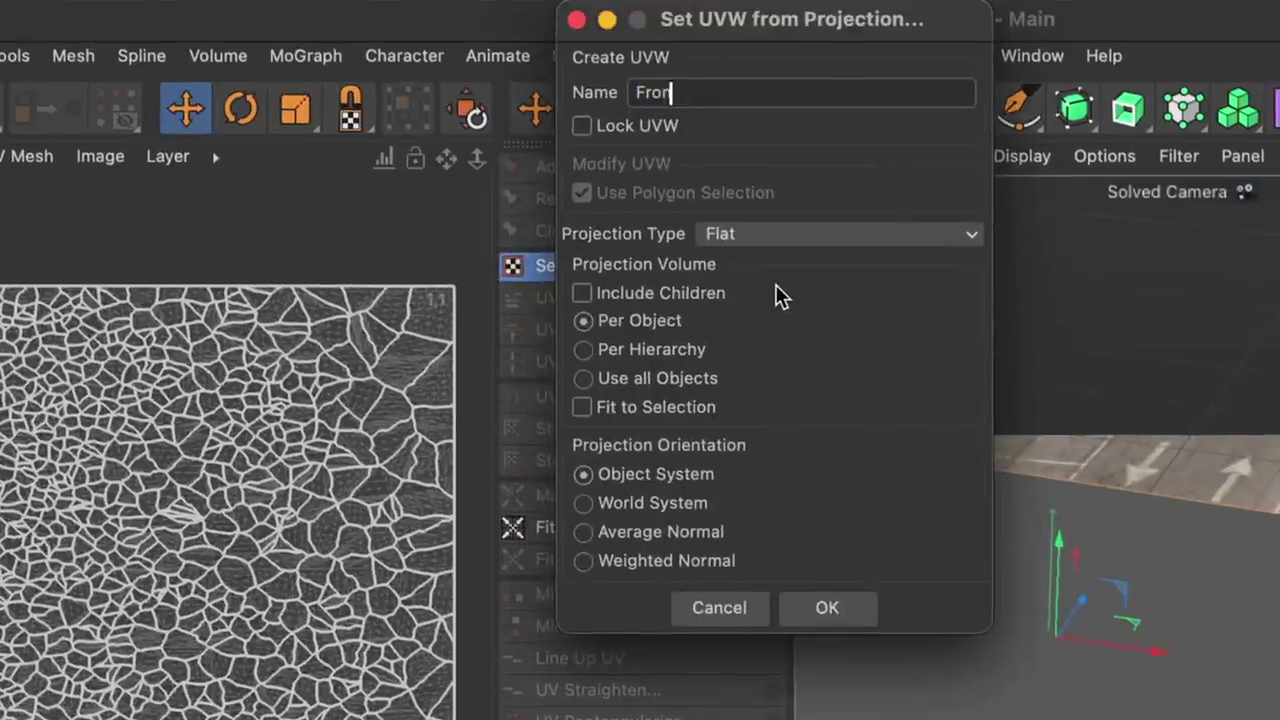
{"action": "left_click", "coordinate": [788, 240]}
{"action": "left_click", "coordinate": [792, 326]}
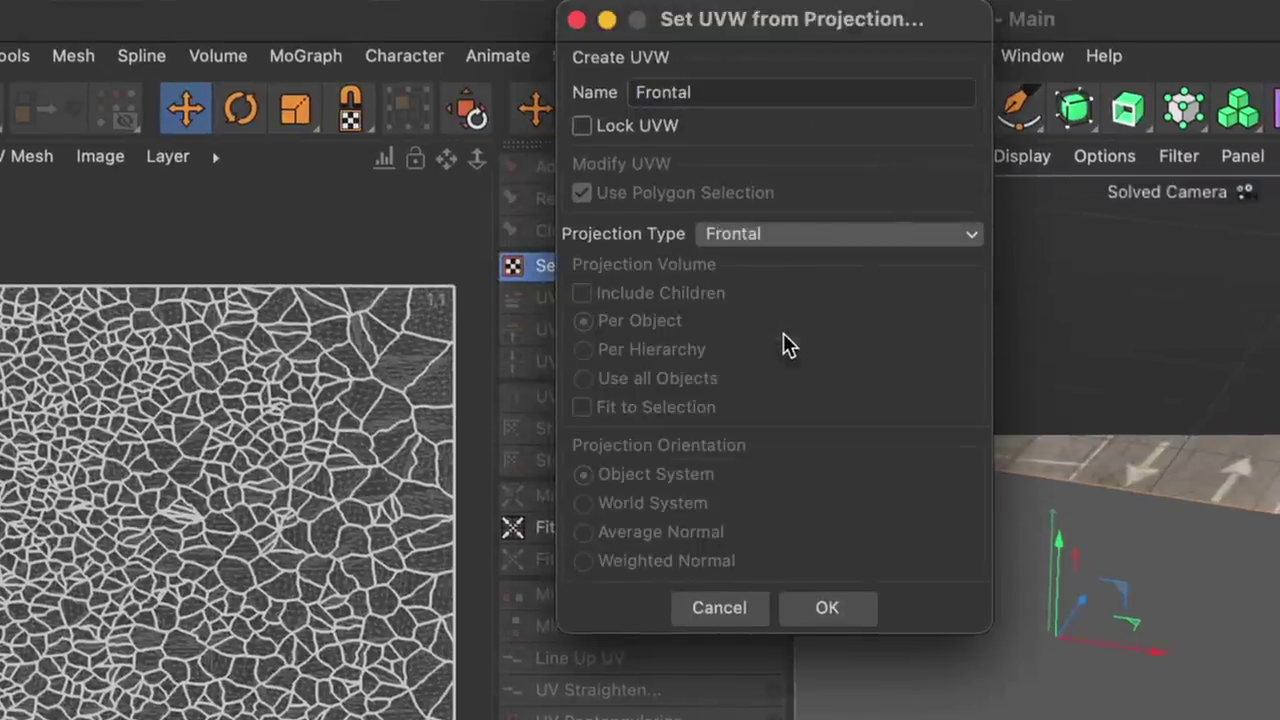
{"action": "left_click", "coordinate": [837, 609]}
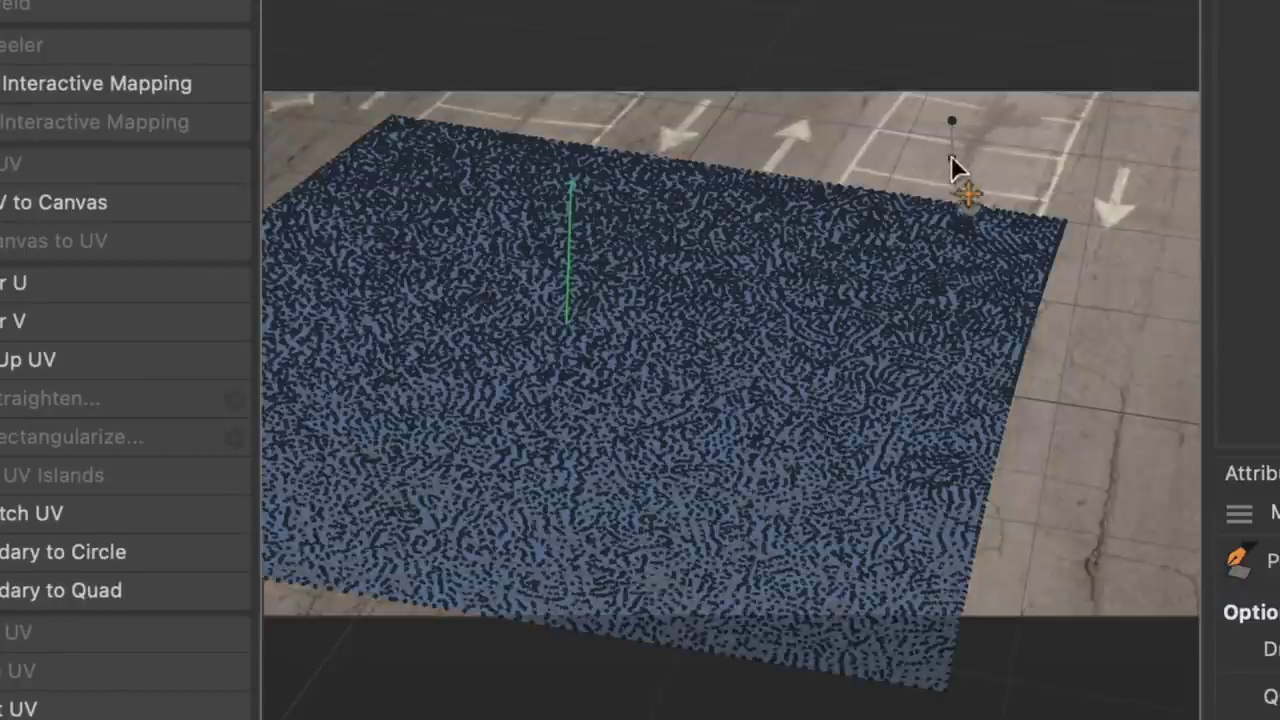
Draw a small quad near the plane's far edge, then scale the polygon UVs vertically by 16/9.
{"action": "left_click", "coordinate": [950, 158]}
{"action": "left_click", "coordinate": [902, 157]}
{"action": "left_click", "coordinate": [901, 121]}
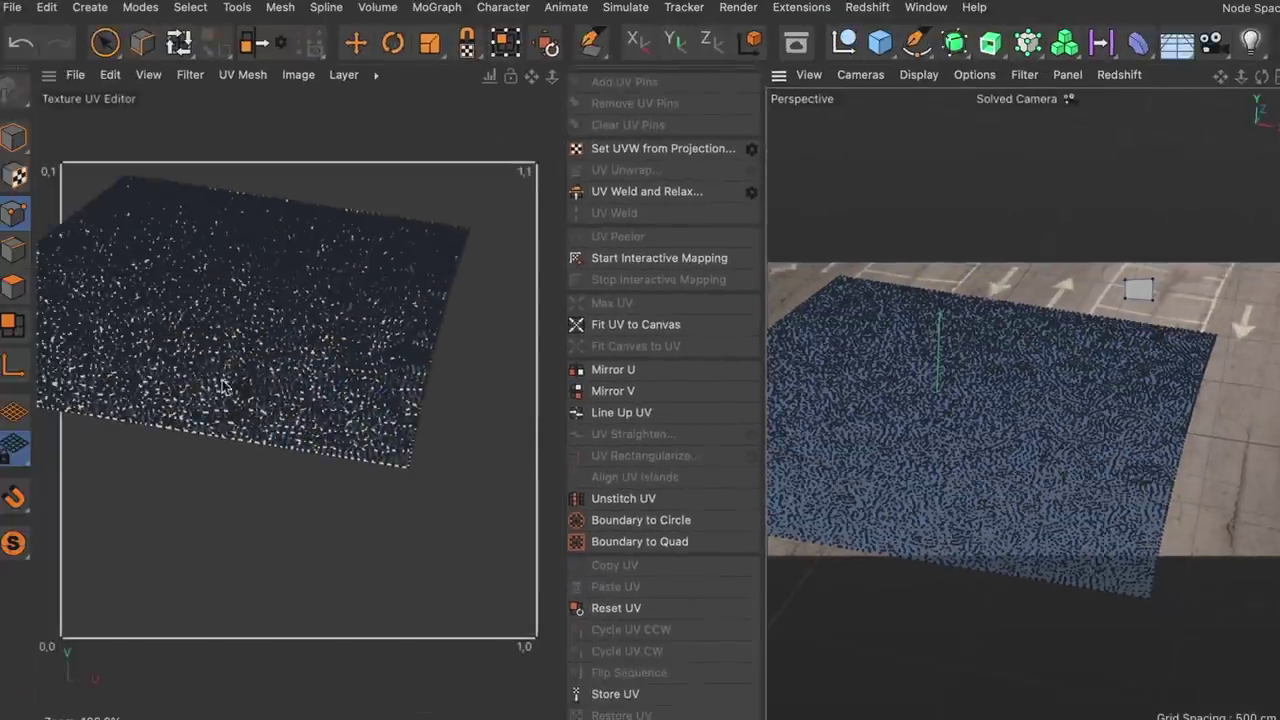
{"action": "left_click", "coordinate": [14, 287]}
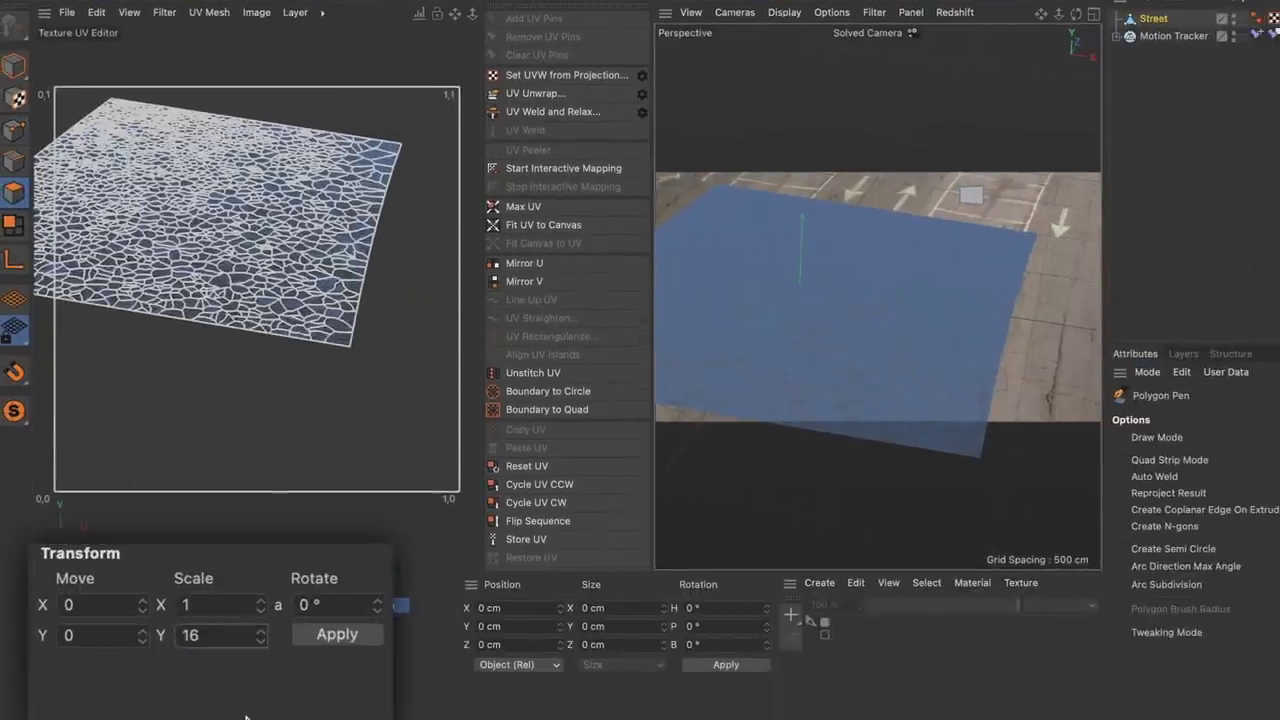
{"action": "left_click", "coordinate": [338, 636]}
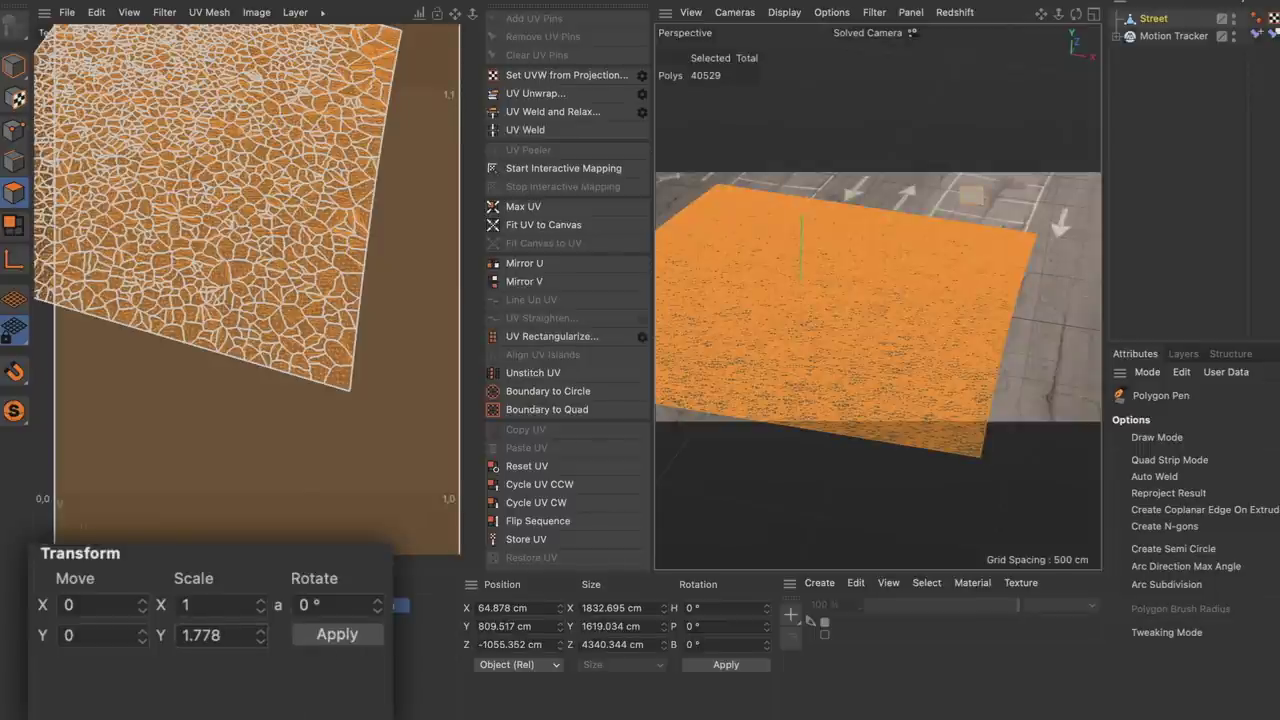
Move the UVs up by (16/9-1)/2, i.e. 0.389, then clear the polygon selection.
{"action": "scroll", "coordinate": [314, 400], "scroll_direction": "down", "scroll_amount": 5}
{"action": "left_click", "coordinate": [51, 642]}
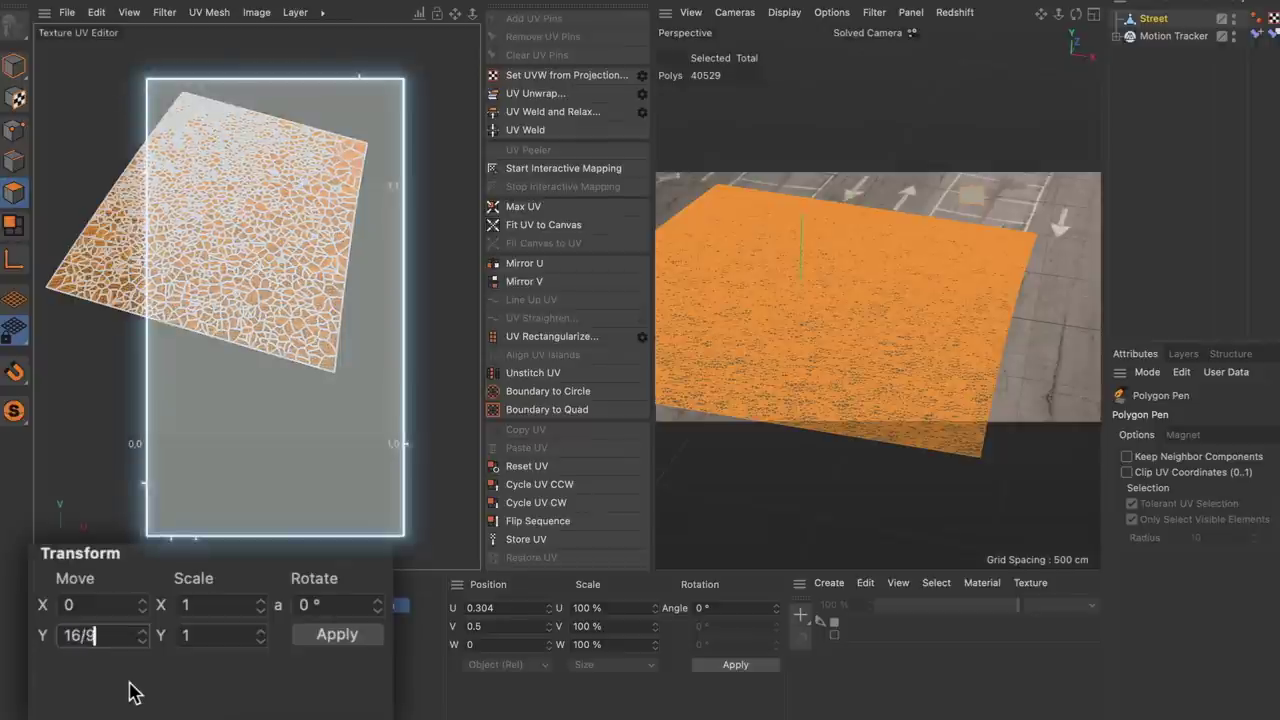
{"action": "type", "text": "16/9"}
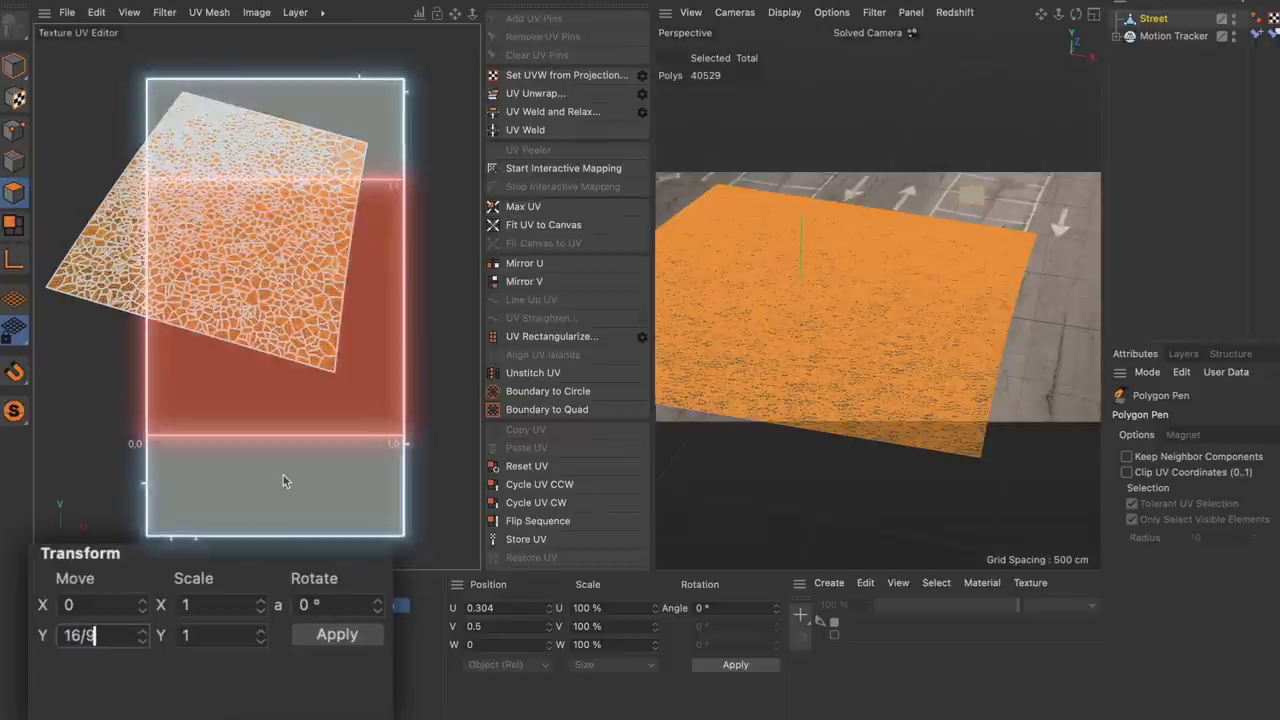
{"action": "type", "text": "-1"}
{"action": "key", "text": "Home"}
{"action": "type", "text": "("}
{"action": "key", "text": "End"}
{"action": "type", "text": ")/2"}
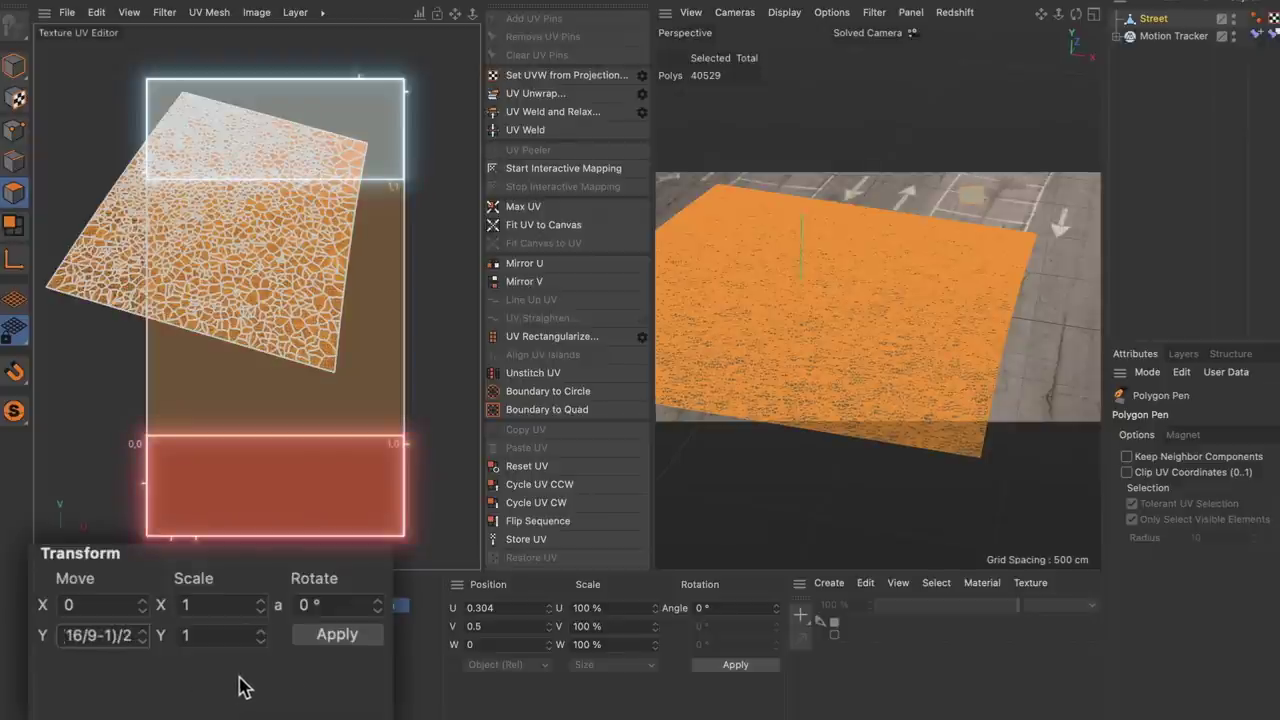
{"action": "key", "text": "Return"}
{"action": "left_click", "coordinate": [346, 645]}
{"action": "key", "text": "9"}
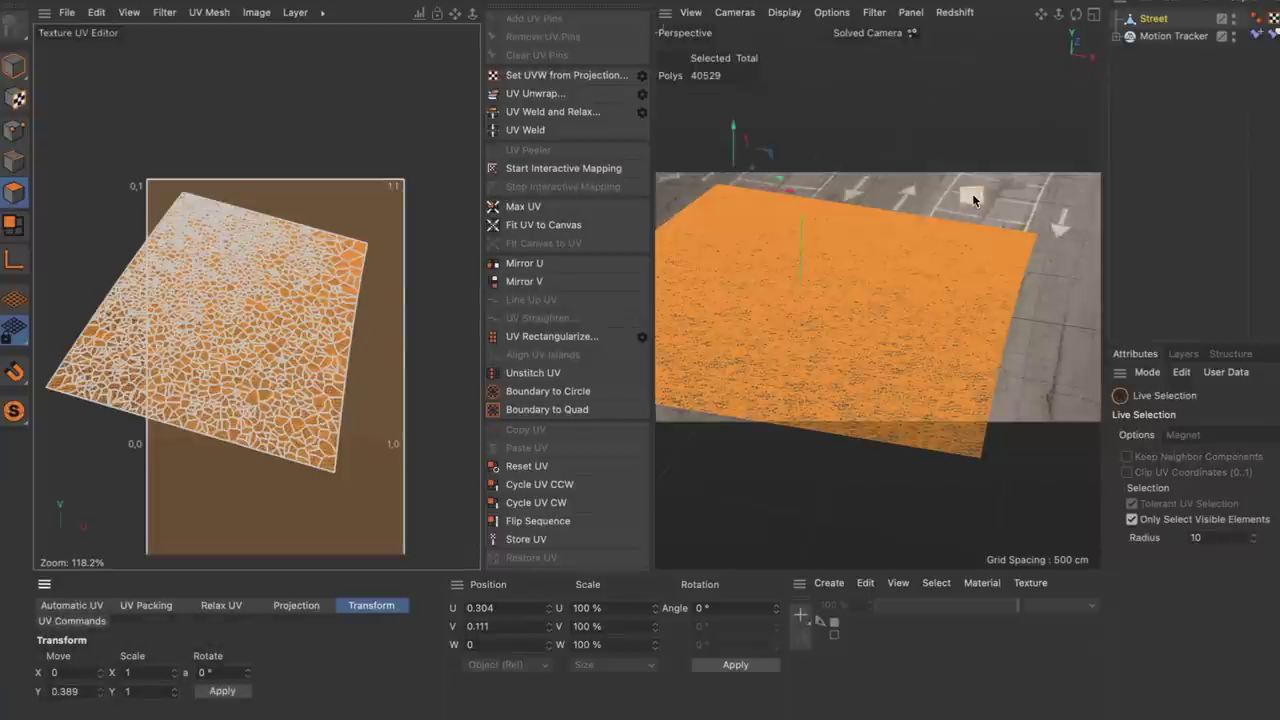
{"action": "left_click", "coordinate": [1014, 193]}
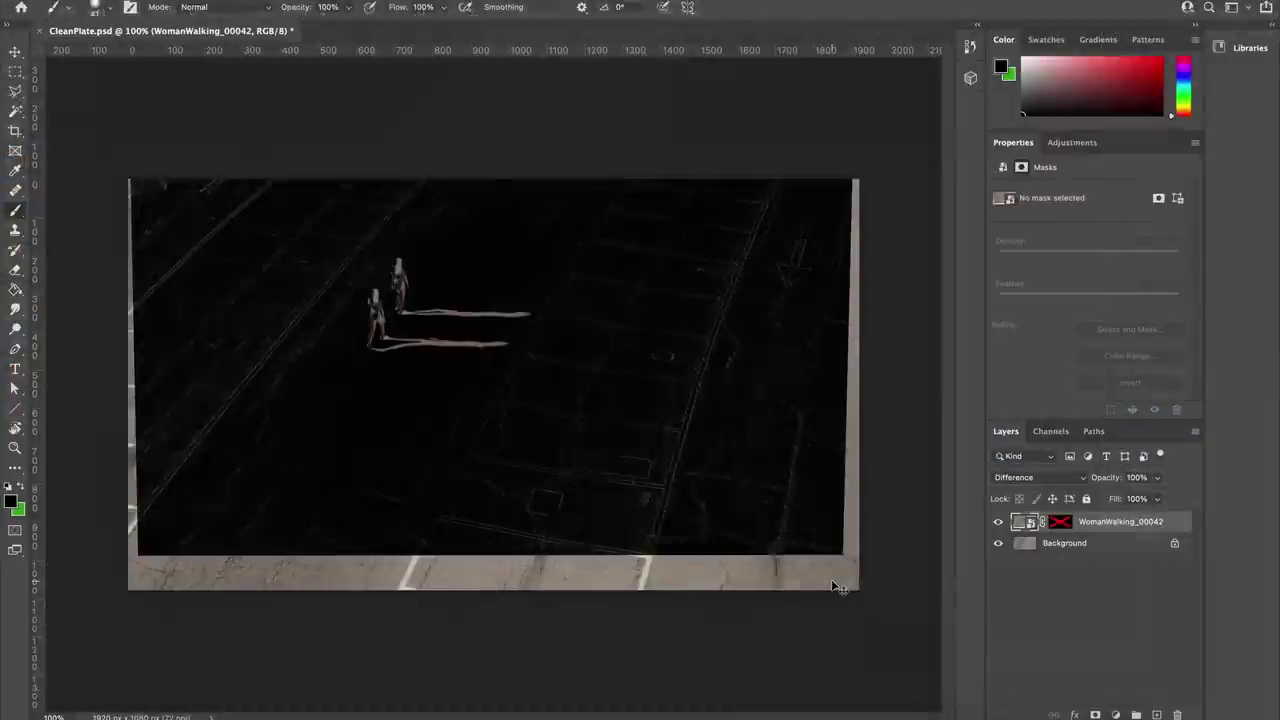
In Photoshop, align the CleanPlate top layer, set it to Normal blending, and toggle it to compare.
{"action": "key", "text": "ctrl+t"}
{"action": "left_click_drag", "start_coordinate": [860, 592], "coordinate": [862, 591]}
{"action": "key", "text": "Return"}
{"action": "key", "text": "b"}
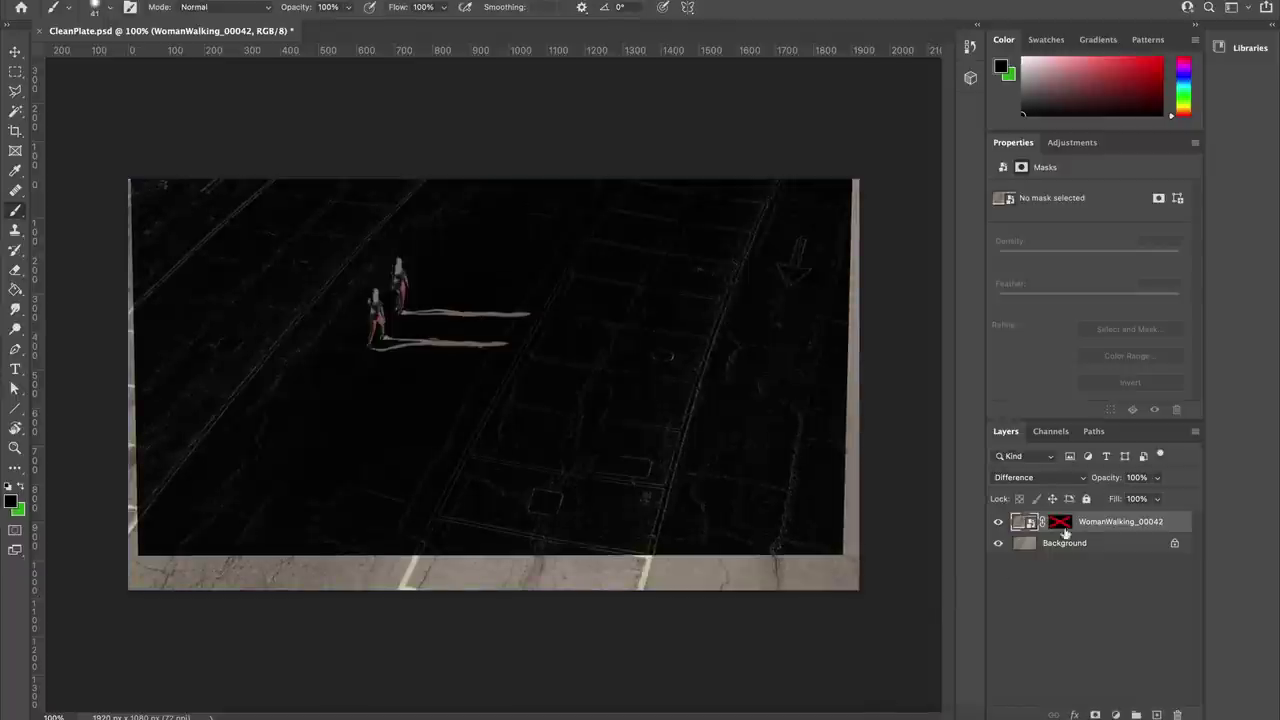
{"action": "left_click", "coordinate": [1050, 477]}
{"action": "left_click", "coordinate": [1025, 170]}
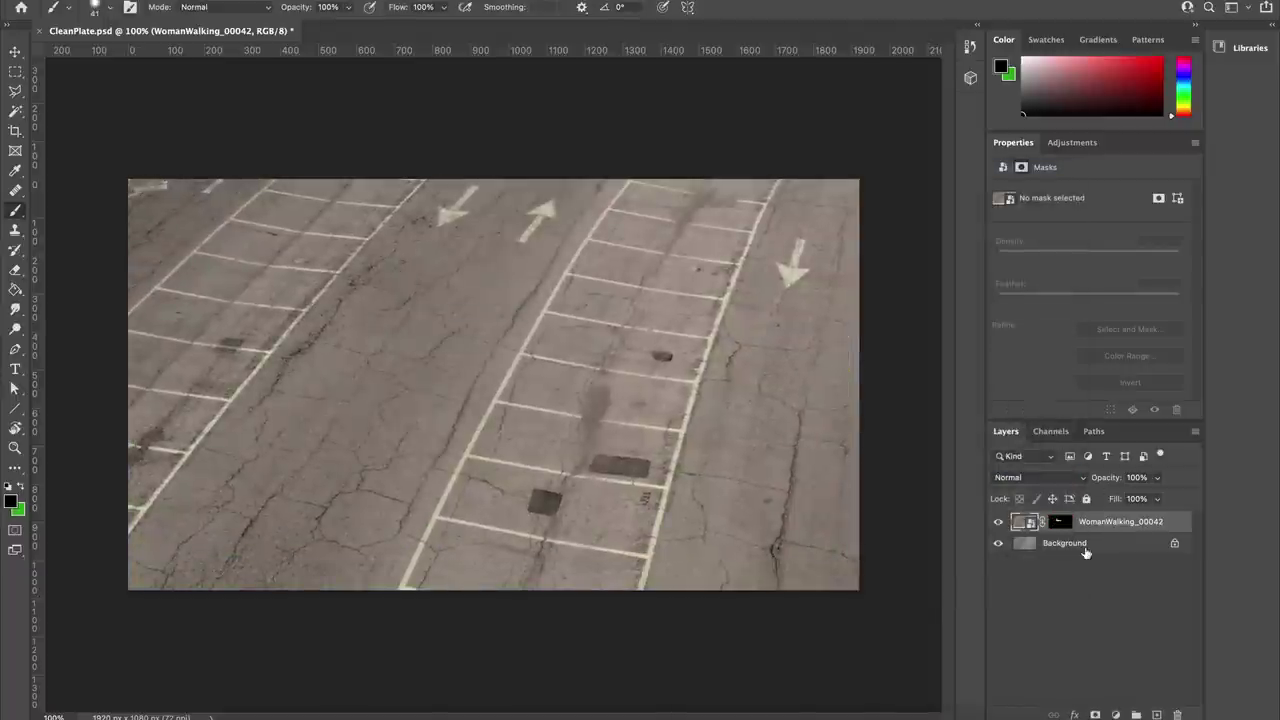
{"action": "left_click", "coordinate": [998, 522]}
{"action": "left_click", "coordinate": [998, 522]}
{"action": "left_click", "coordinate": [998, 522]}
{"action": "left_click", "coordinate": [999, 523]}
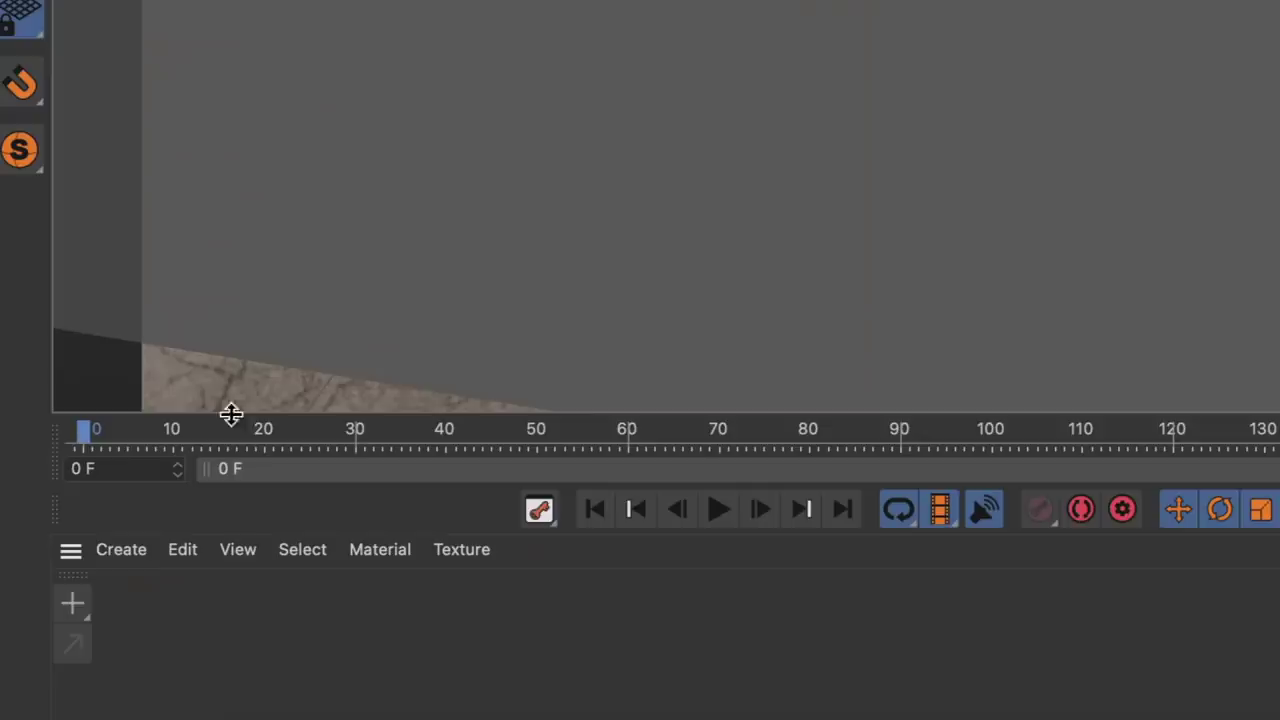
Create a Redshift material and bring WomanWalking_CleanPlate.tif into its shader graph.
{"action": "left_click", "coordinate": [121, 550]}
{"action": "mouse_move", "coordinate": [420, 299]}
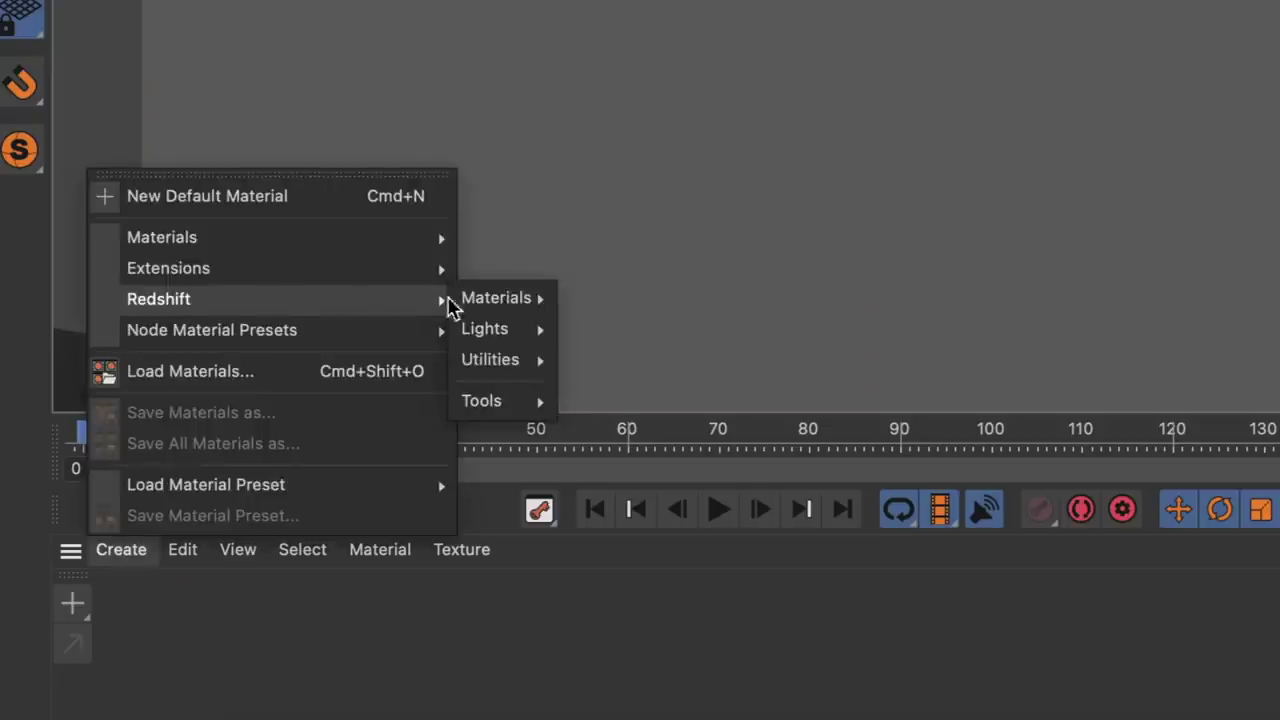
{"action": "mouse_move", "coordinate": [480, 300]}
{"action": "left_click", "coordinate": [645, 305]}
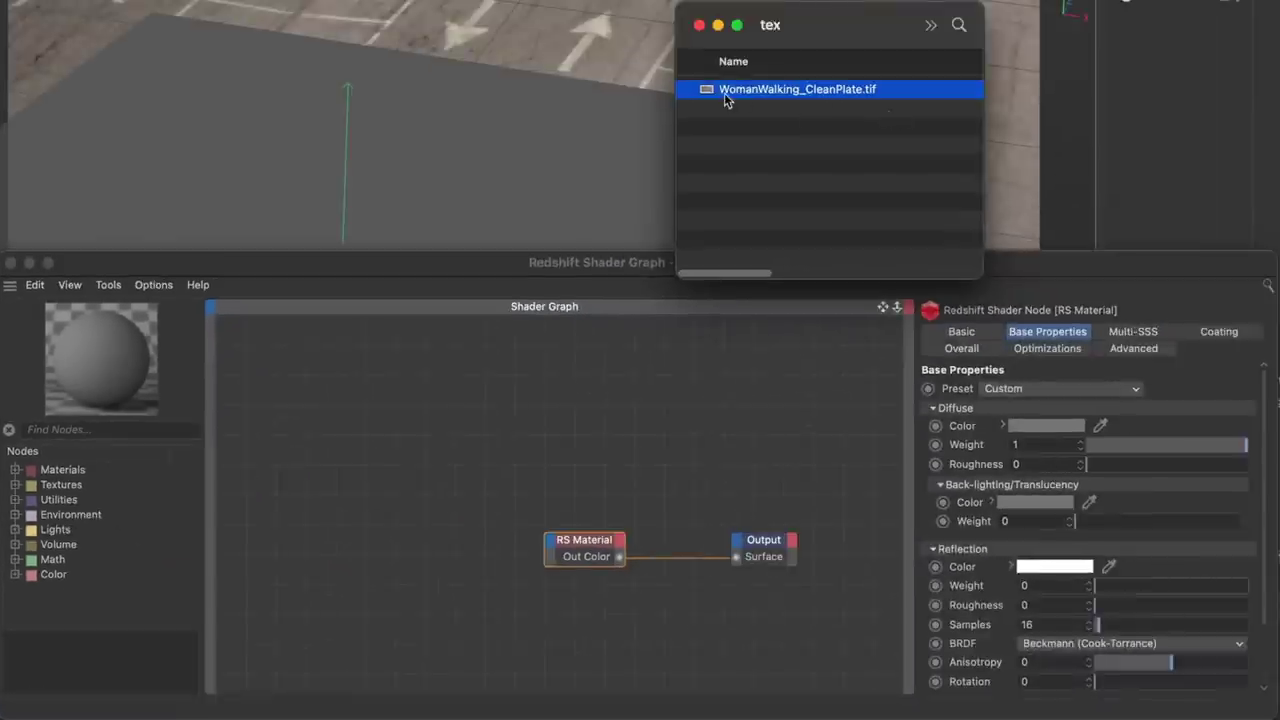
{"action": "left_click_drag", "start_coordinate": [723, 100], "coordinate": [315, 527]}
Wire the texture into Diffuse Color on the Frontal UV channel and apply the material to Street.
{"action": "left_click", "coordinate": [461, 541]}
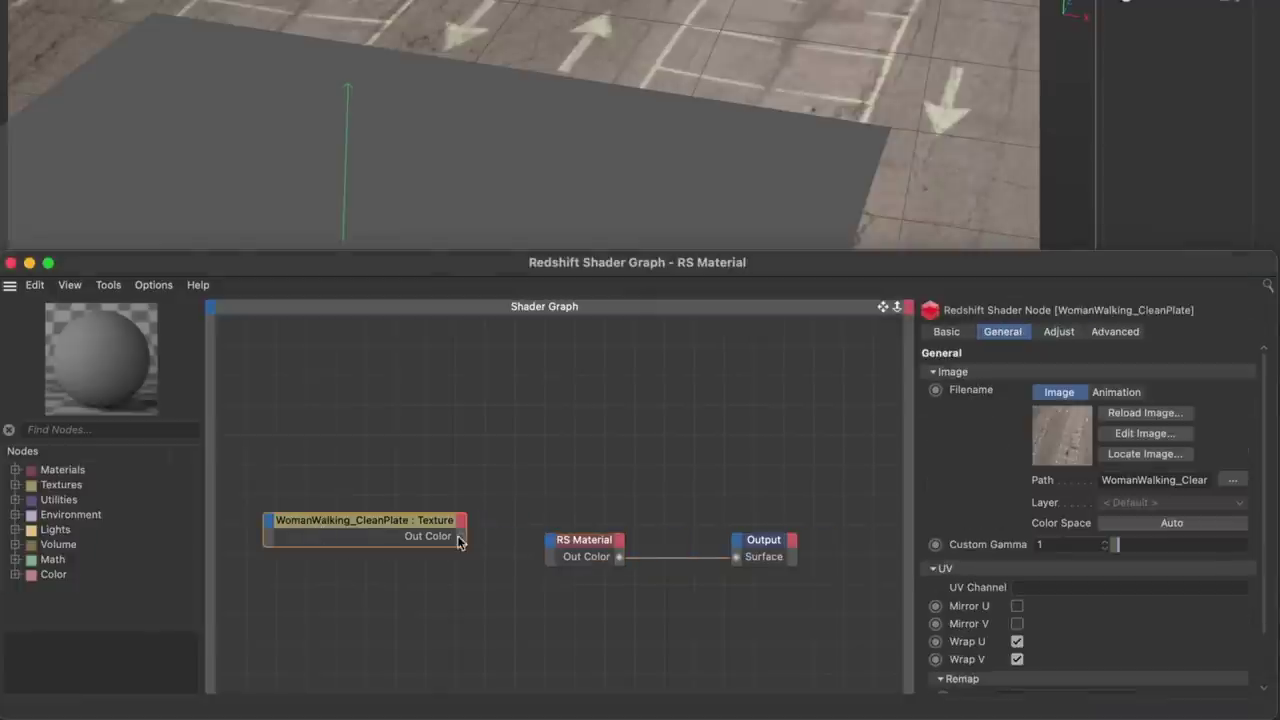
{"action": "left_click_drag", "start_coordinate": [515, 560], "coordinate": [550, 527]}
{"action": "mouse_move", "coordinate": [614, 531]}
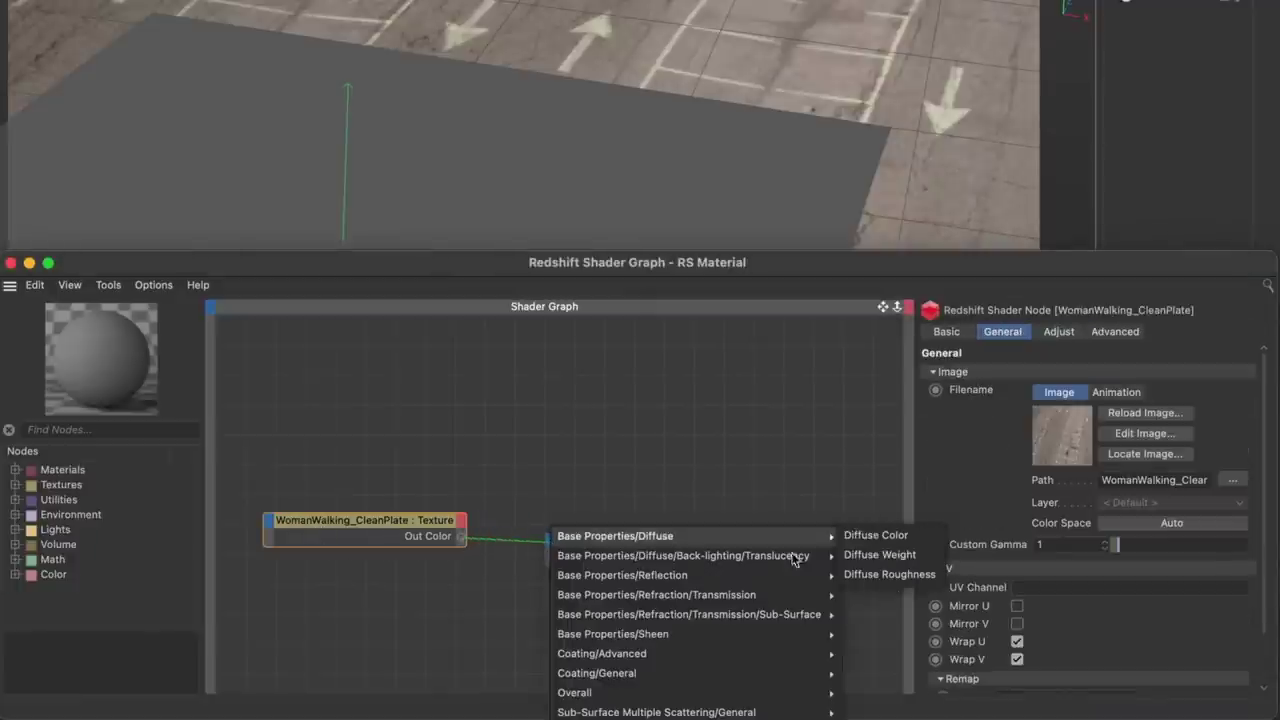
{"action": "left_click", "coordinate": [876, 533]}
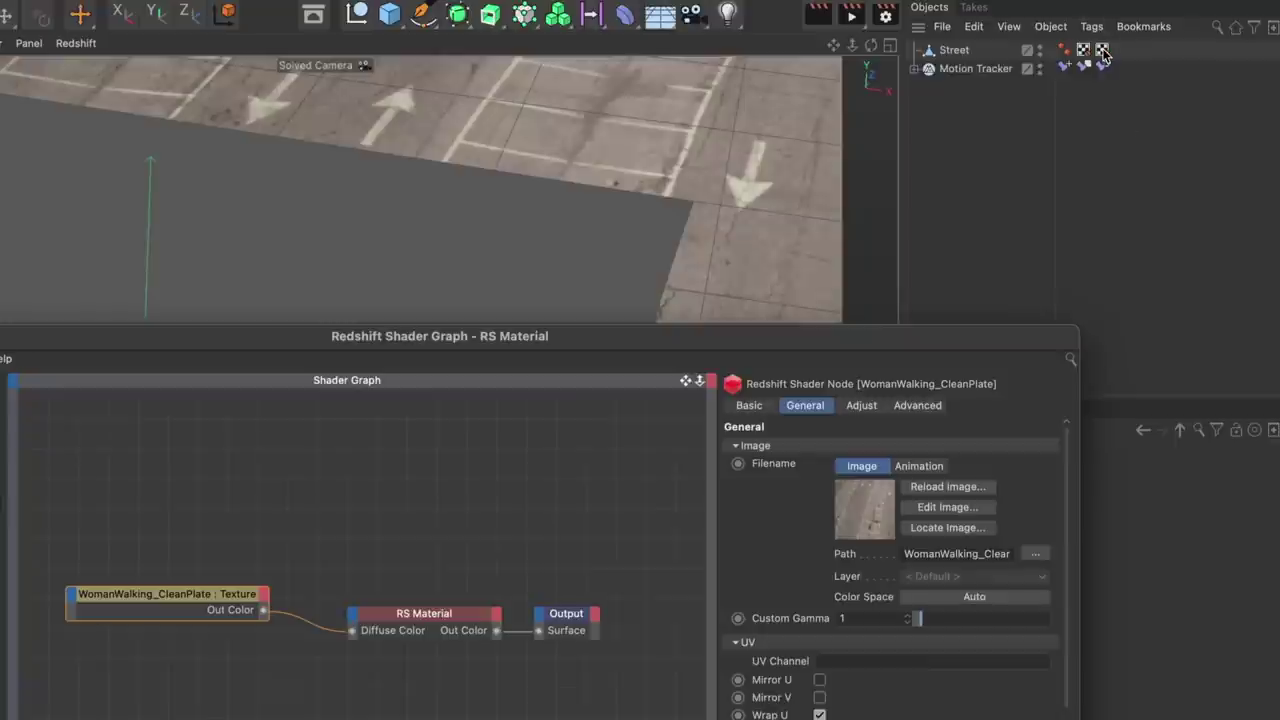
{"action": "left_click", "coordinate": [1103, 52]}
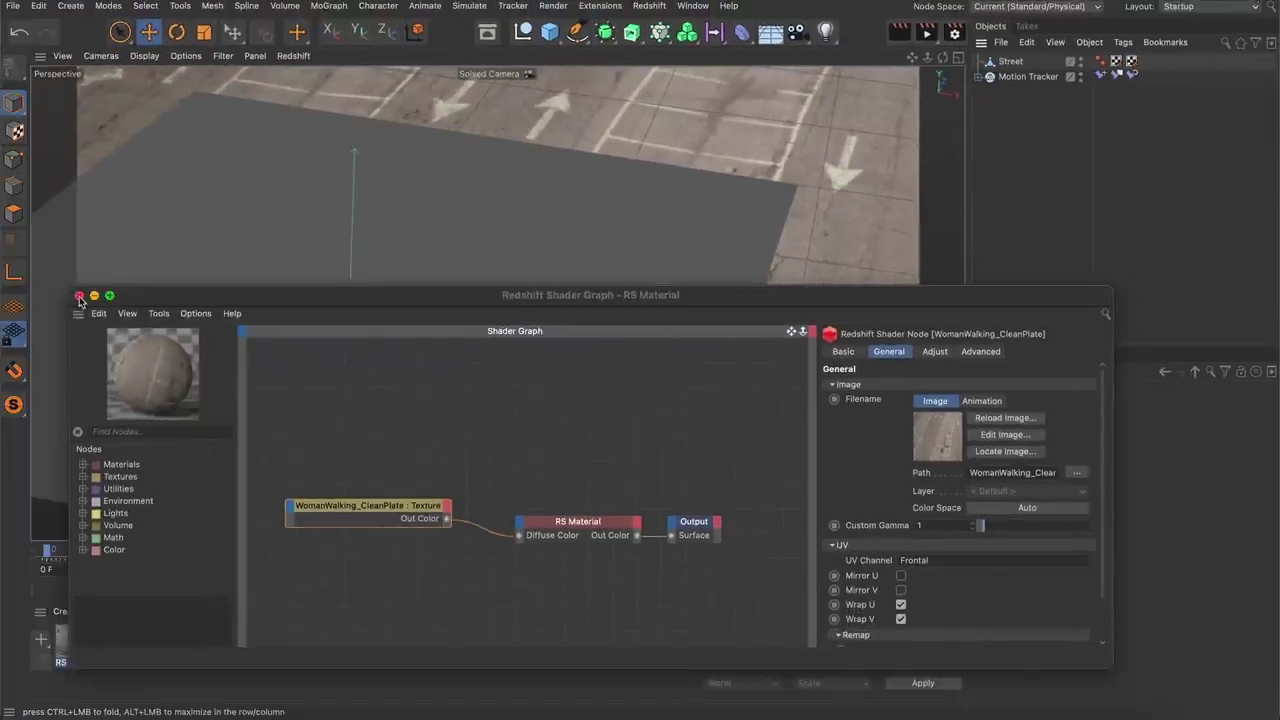
{"action": "left_click", "coordinate": [82, 302]}
{"action": "left_click_drag", "start_coordinate": [70, 640], "coordinate": [549, 434]}
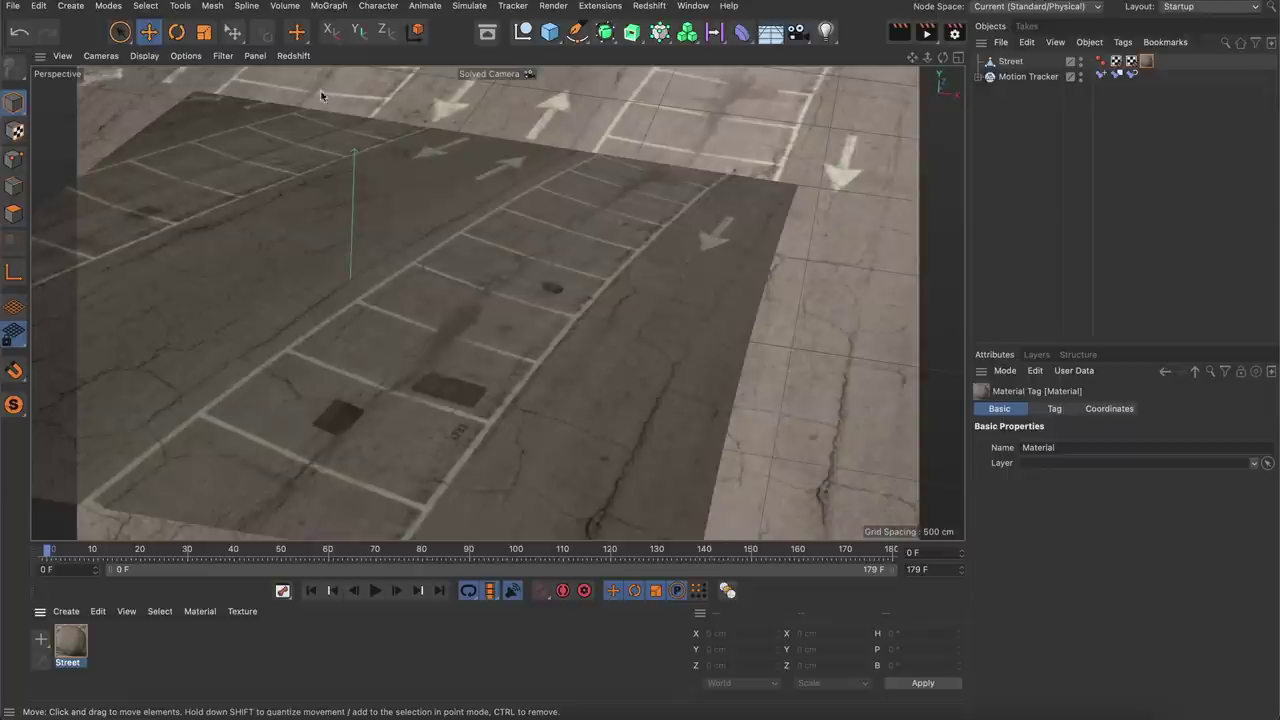
{"action": "left_click", "coordinate": [293, 55]}
{"action": "left_click", "coordinate": [310, 78]}
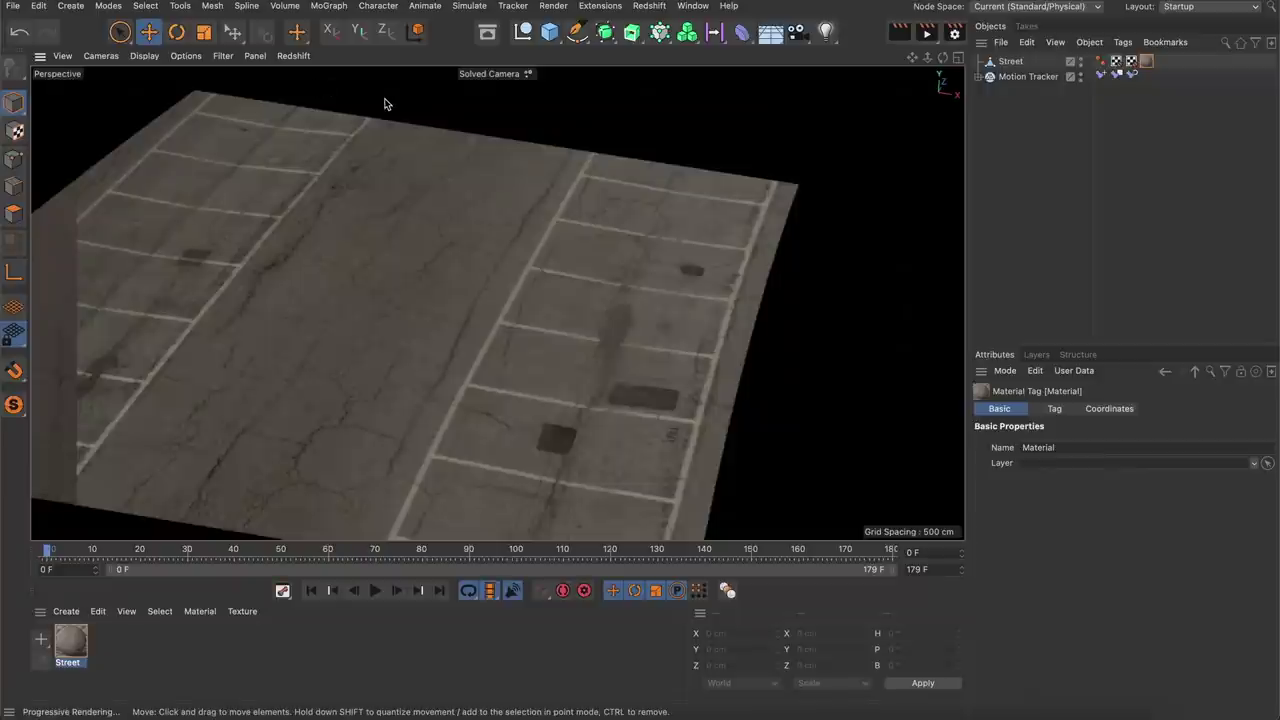
{"action": "left_click", "coordinate": [293, 55]}
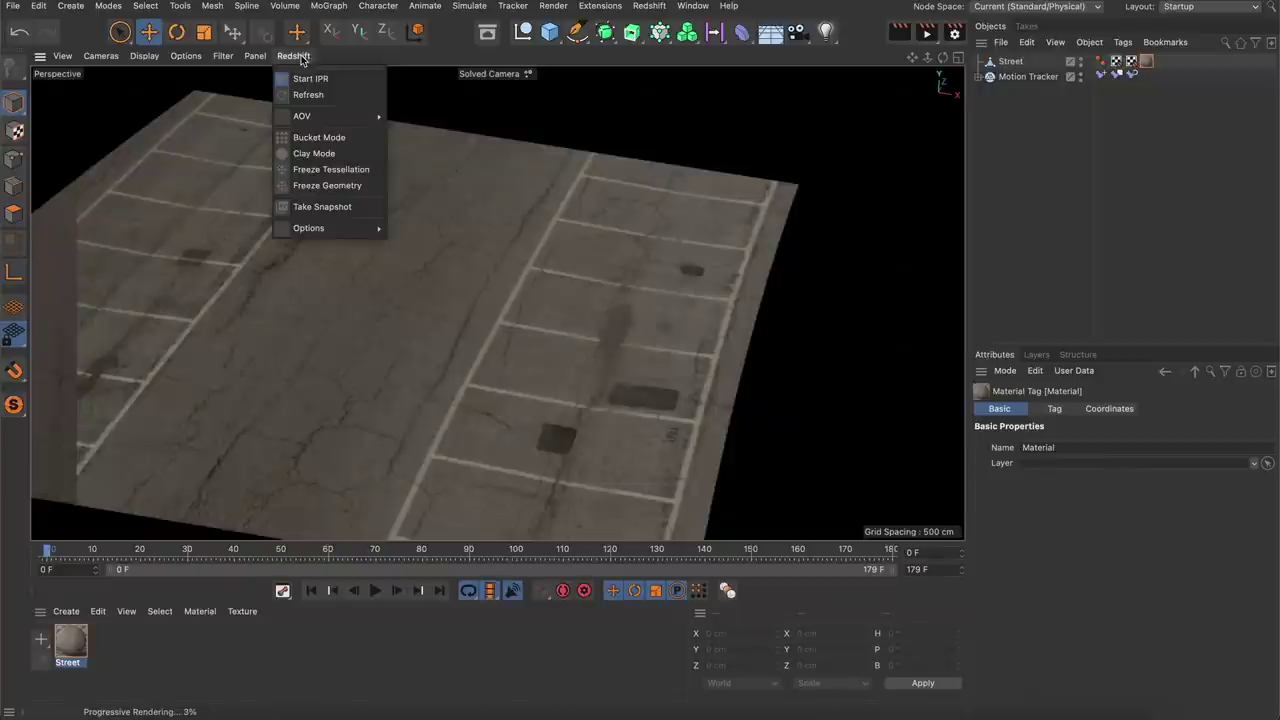
{"action": "left_click", "coordinate": [310, 80]}
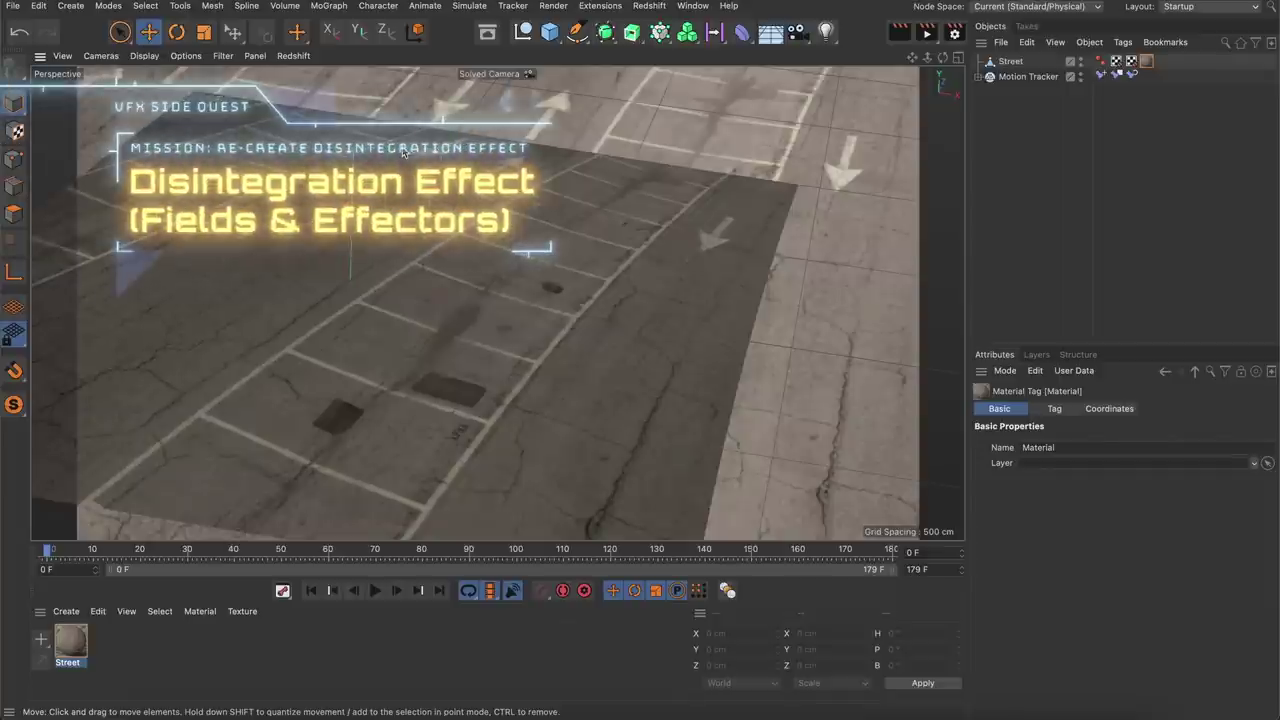
{"action": "left_click", "coordinate": [1010, 61]}
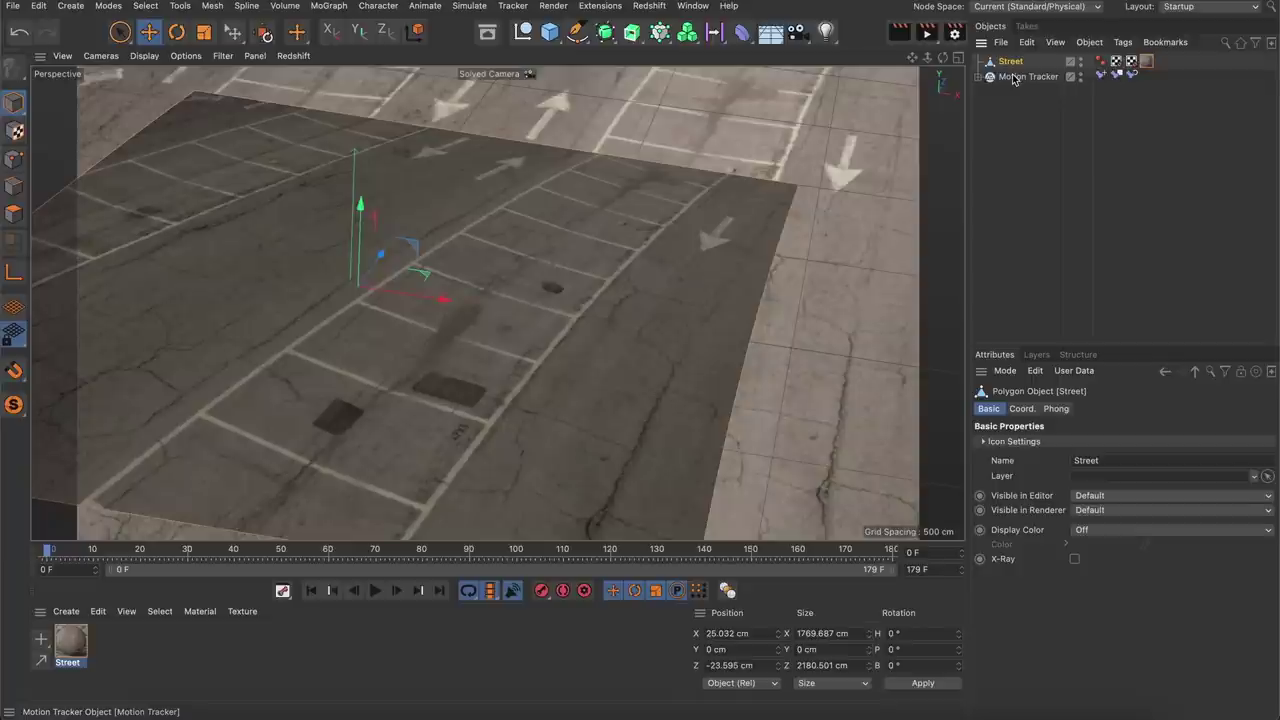
Give the whole Street mesh a full vertex weight in a Vertex Map.
{"action": "left_click", "coordinate": [14, 159]}
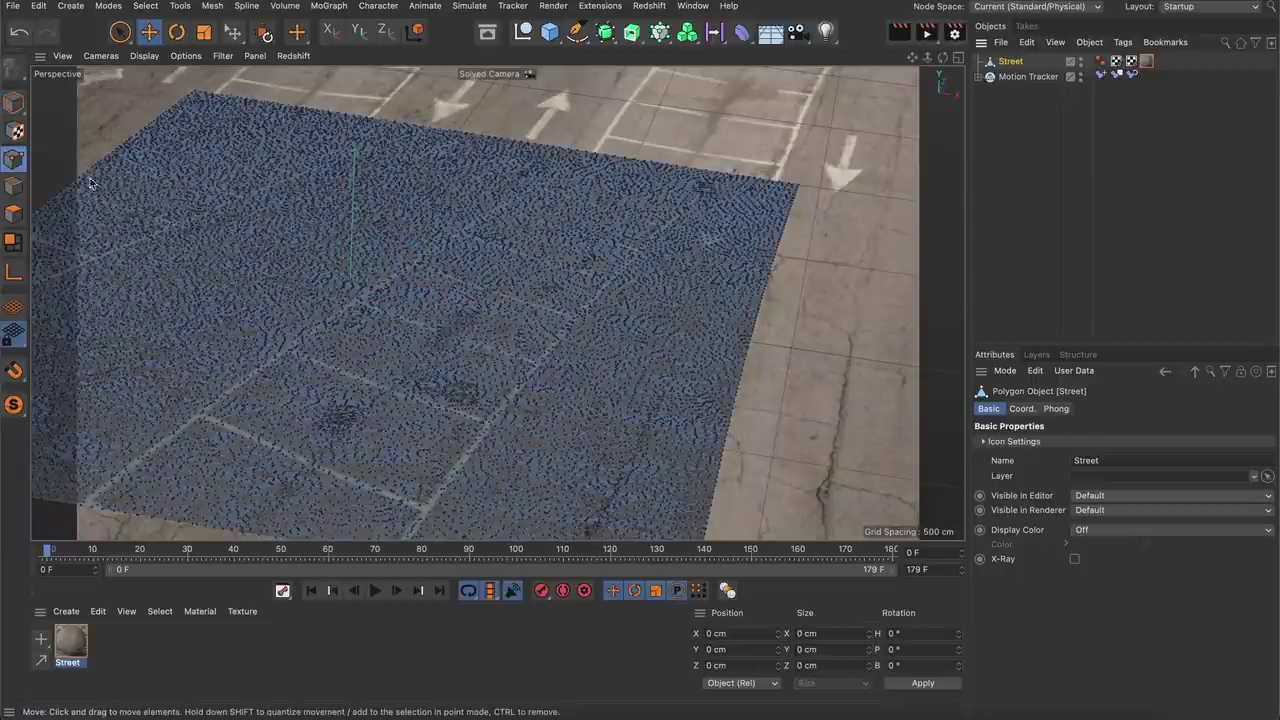
{"action": "left_click", "coordinate": [334, 323]}
{"action": "left_click", "coordinate": [145, 5]}
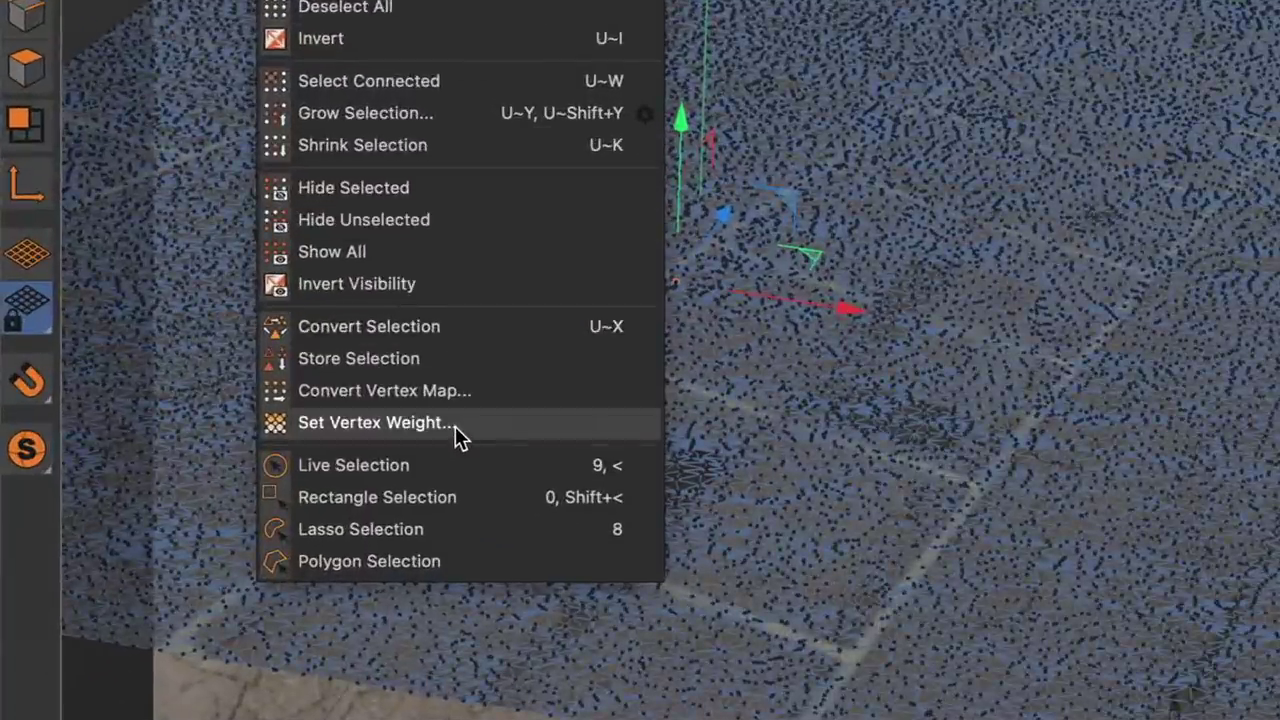
{"action": "left_click", "coordinate": [455, 426]}
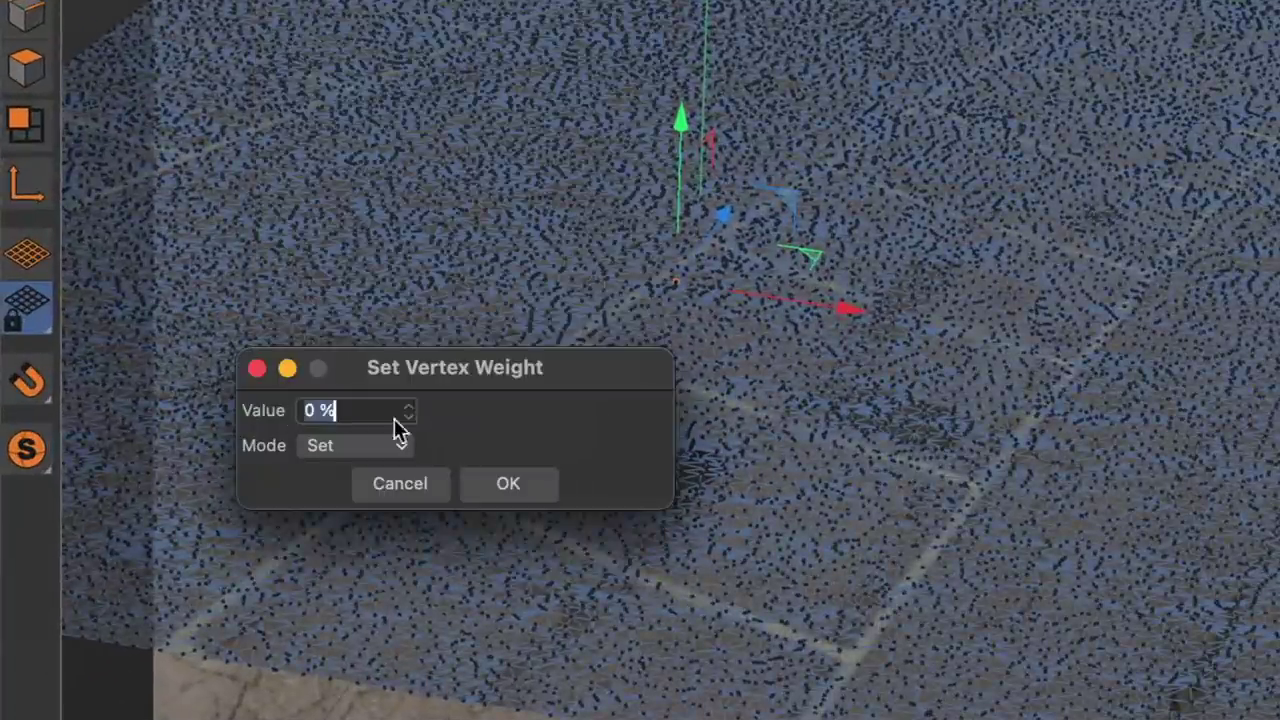
{"action": "left_click", "coordinate": [530, 484]}
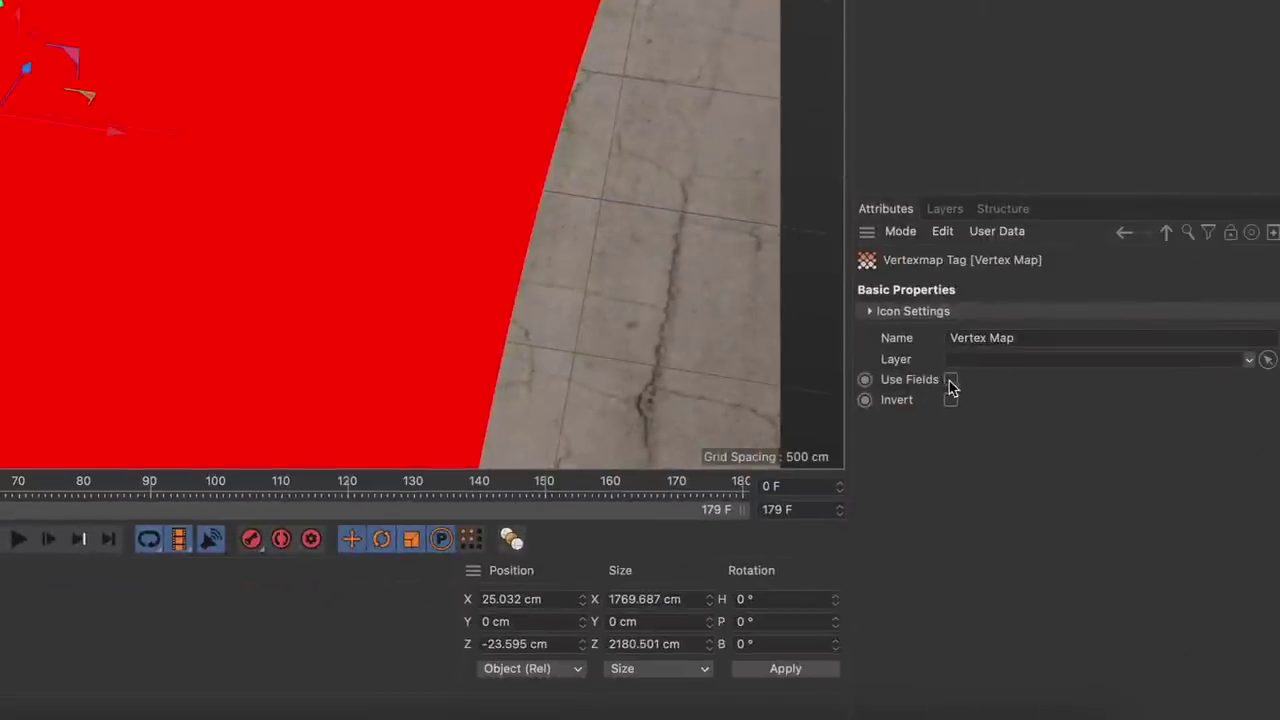
Enable Use Fields on the vertex map, delete the Freeze layer, and add a Group Field.
{"action": "left_click", "coordinate": [950, 382]}
{"action": "left_click", "coordinate": [943, 400]}
{"action": "key", "text": "Delete"}
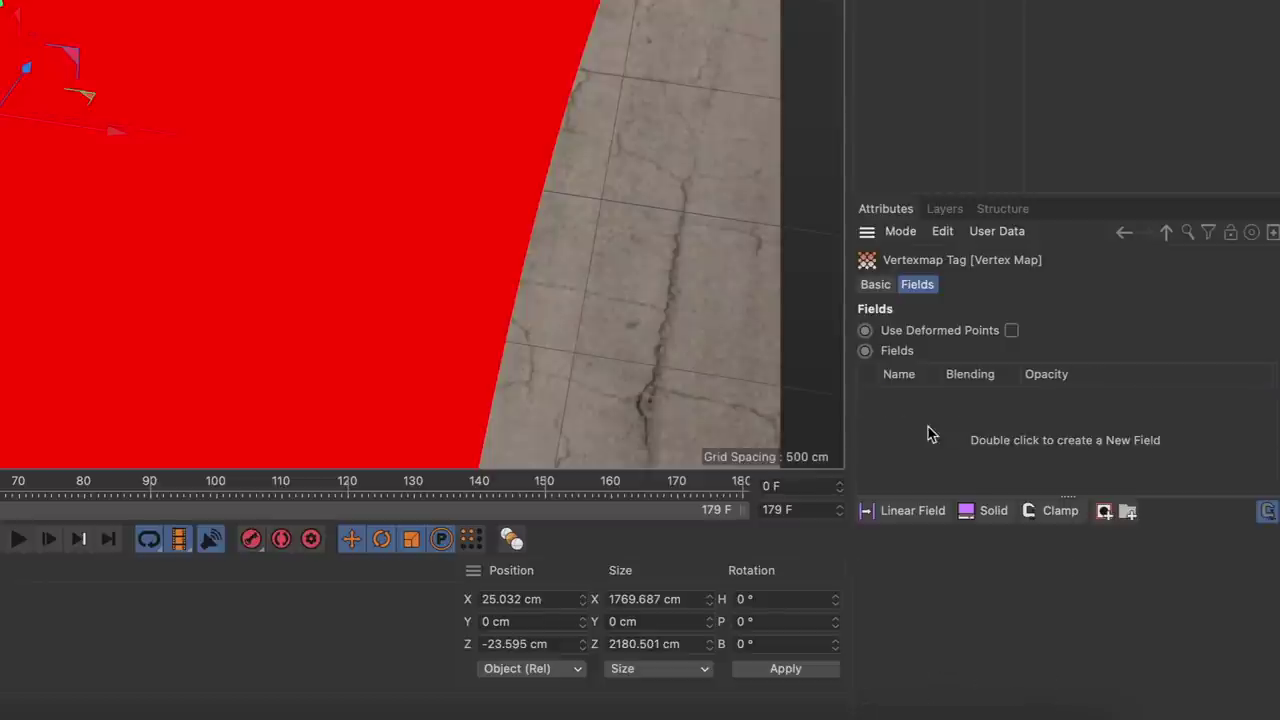
{"action": "left_click", "coordinate": [943, 516]}
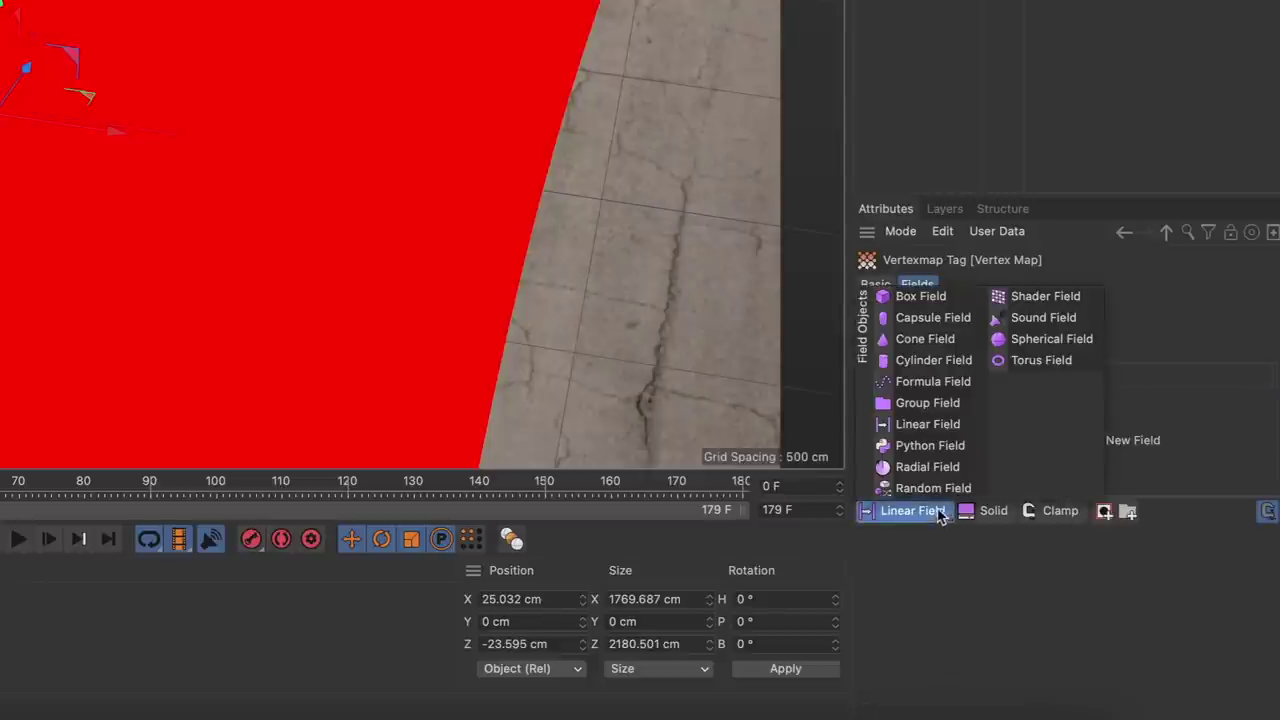
{"action": "left_click", "coordinate": [948, 404]}
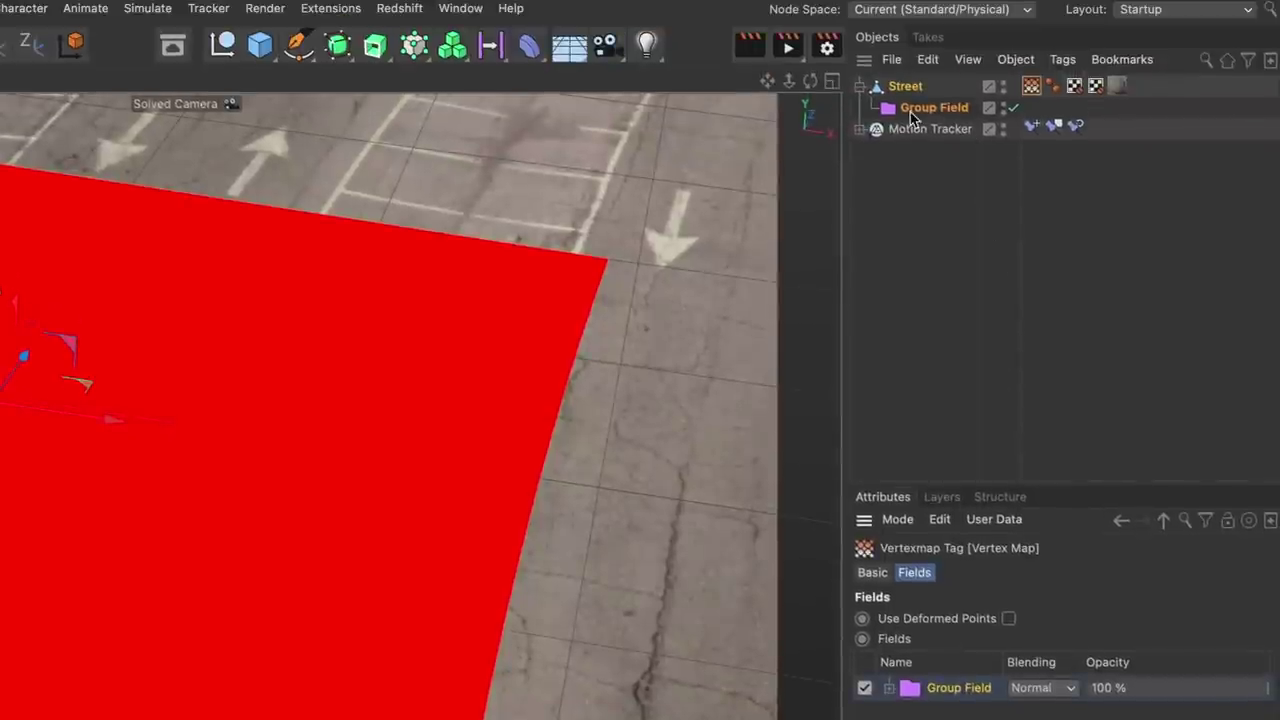
Add a Linear Field to the Group Field running along Z- with a 400 cm length.
{"action": "left_click", "coordinate": [930, 107]}
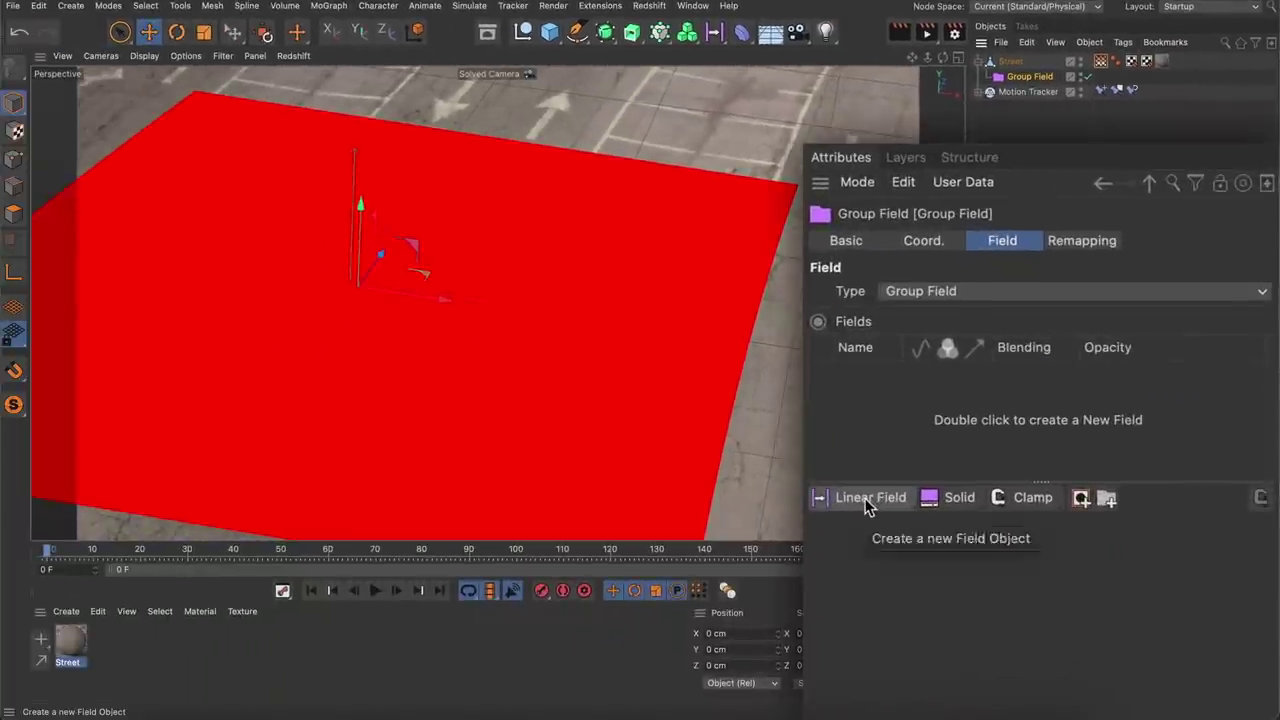
{"action": "left_click", "coordinate": [869, 497]}
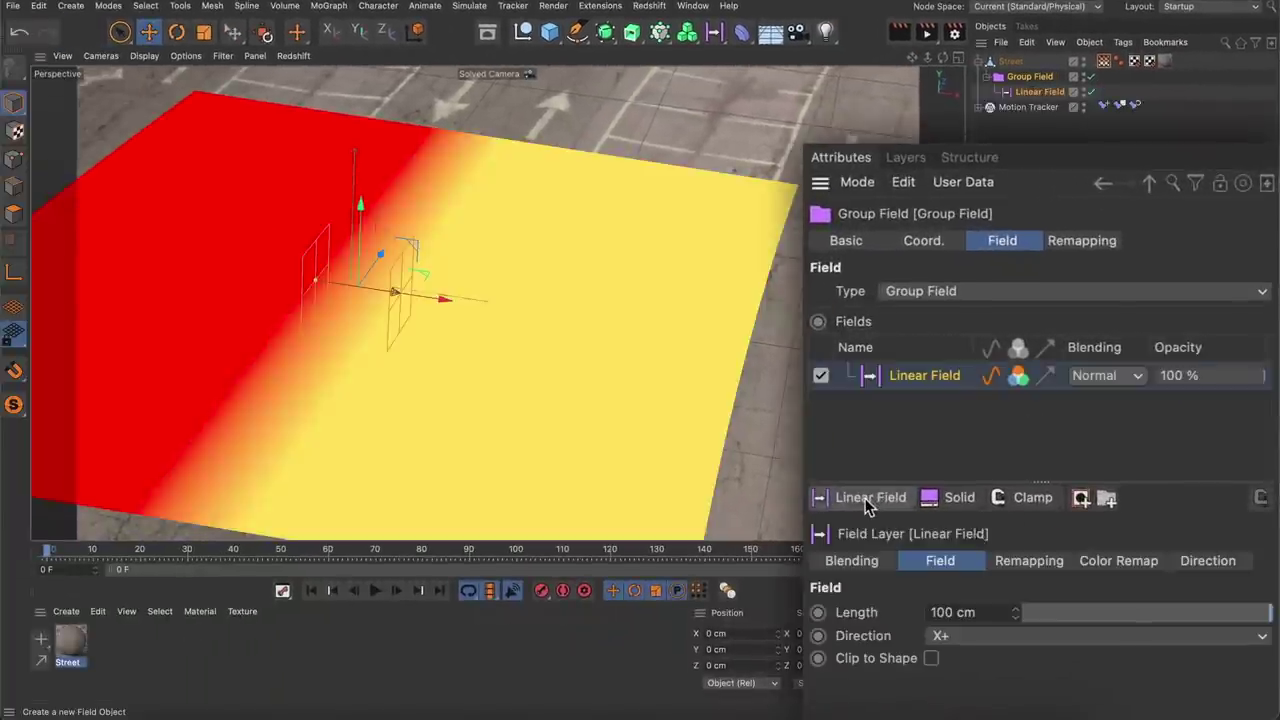
{"action": "left_click", "coordinate": [966, 636]}
{"action": "left_click", "coordinate": [945, 603]}
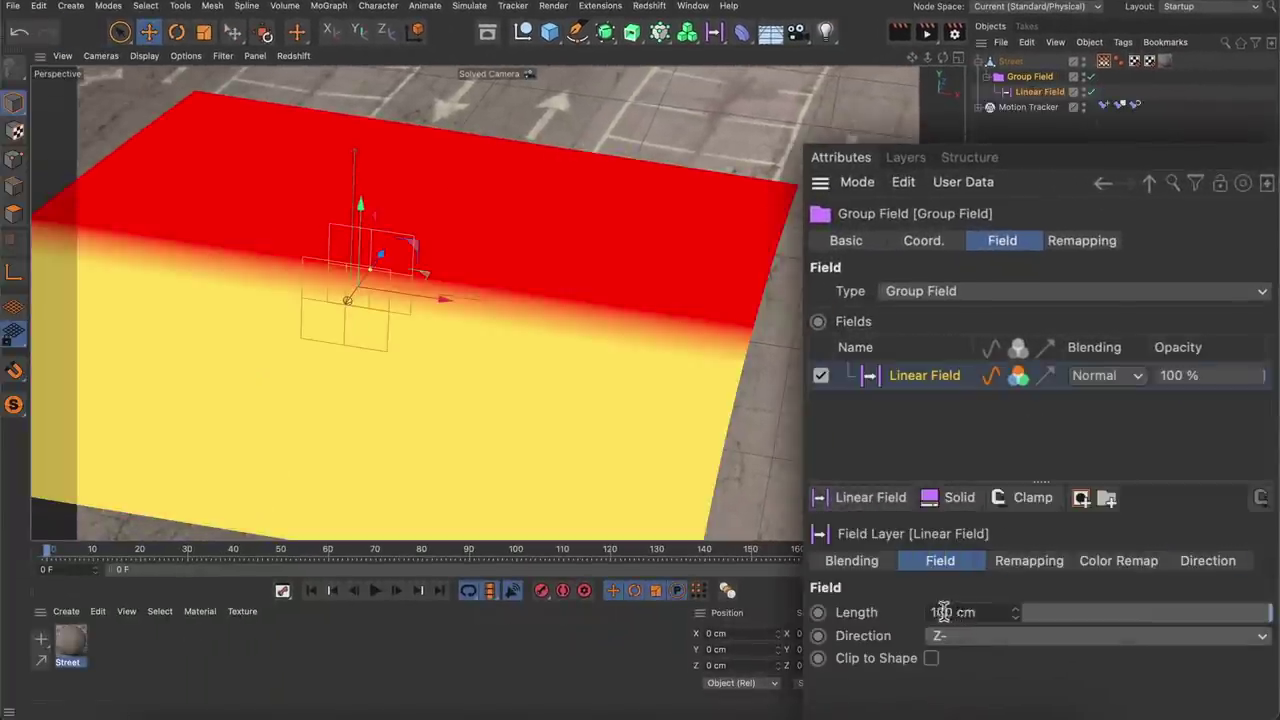
{"action": "double_click", "coordinate": [943, 612]}
{"action": "type", "text": "400"}
{"action": "key", "text": "Return"}
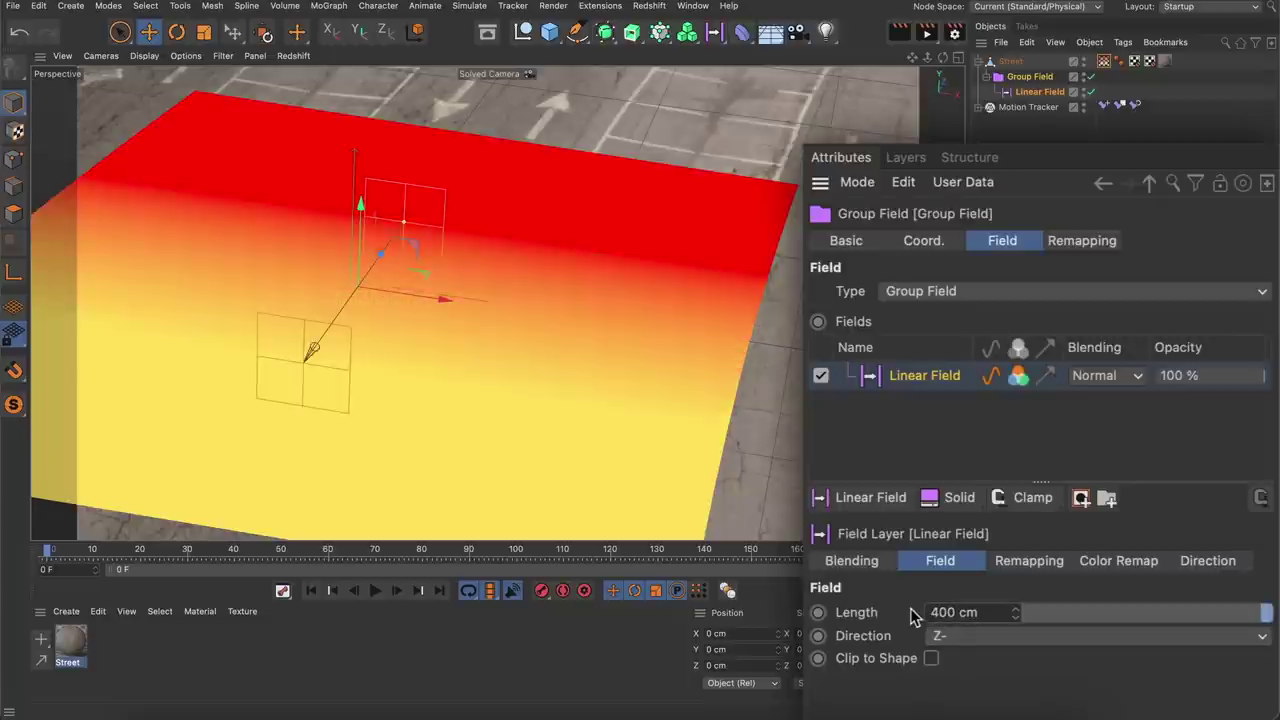
Add a Random Field using VL Noise at 4000% scale, blended with Overlay.
{"action": "left_click", "coordinate": [851, 508]}
{"action": "left_click", "coordinate": [881, 472]}
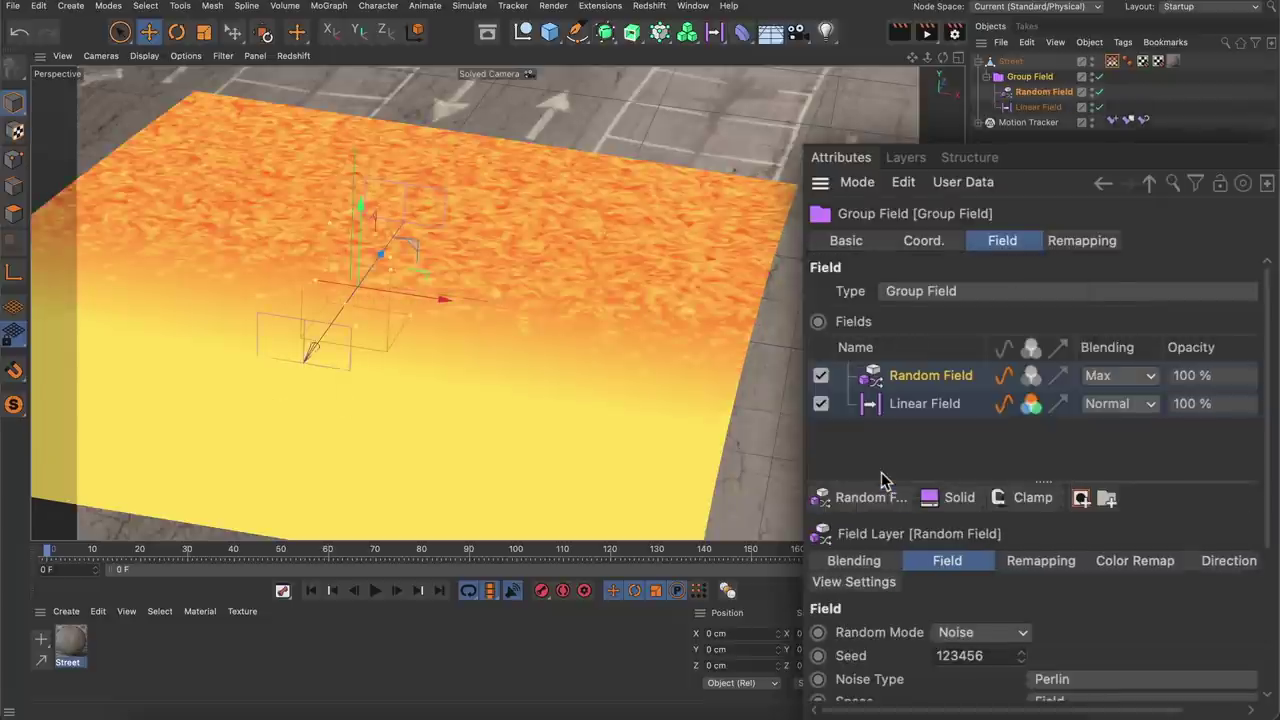
{"action": "scroll", "coordinate": [1090, 615], "scroll_direction": "down", "scroll_amount": 2}
{"action": "left_click", "coordinate": [1062, 610]}
{"action": "left_click", "coordinate": [966, 389]}
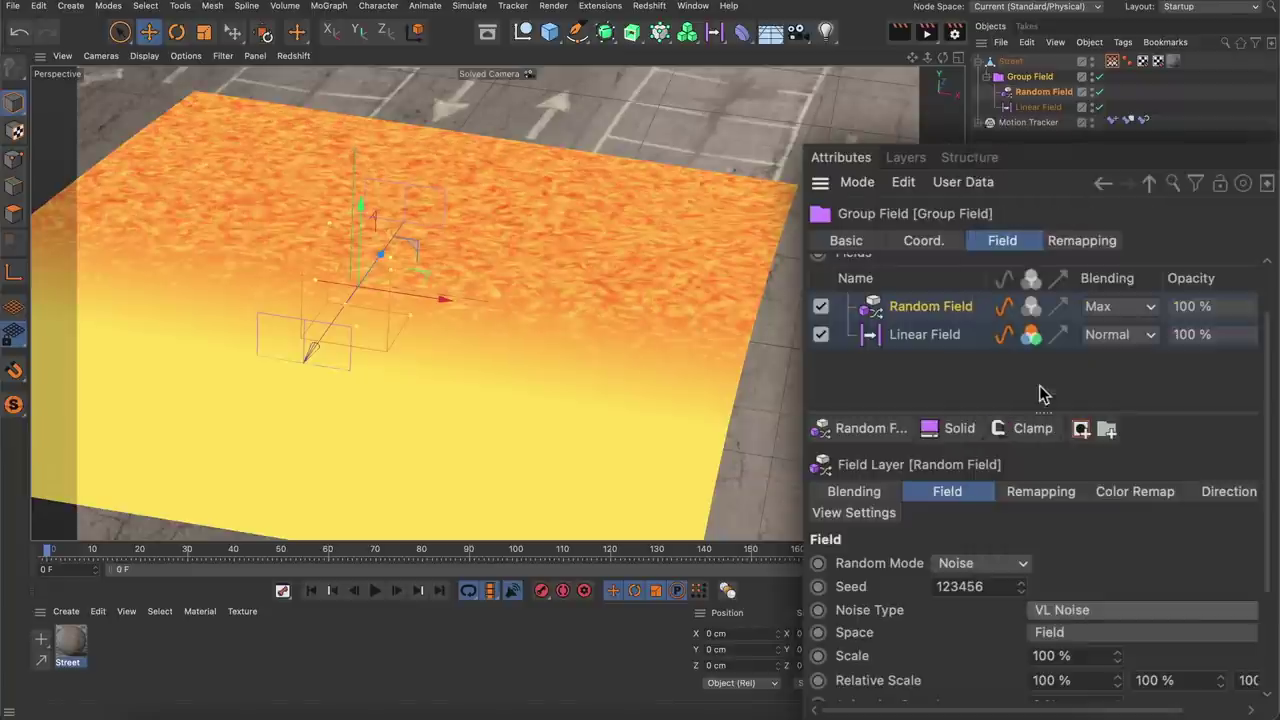
{"action": "double_click", "coordinate": [1030, 655]}
{"action": "type", "text": "400"}
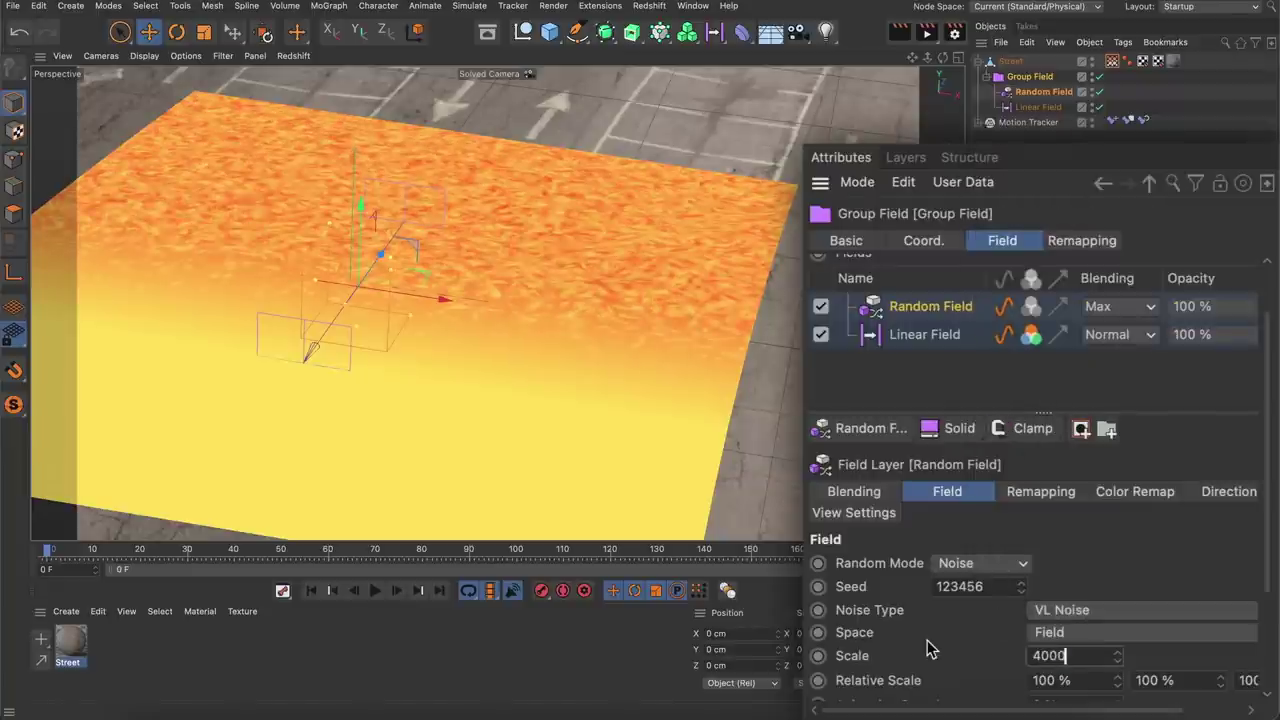
{"action": "left_click", "coordinate": [1145, 306]}
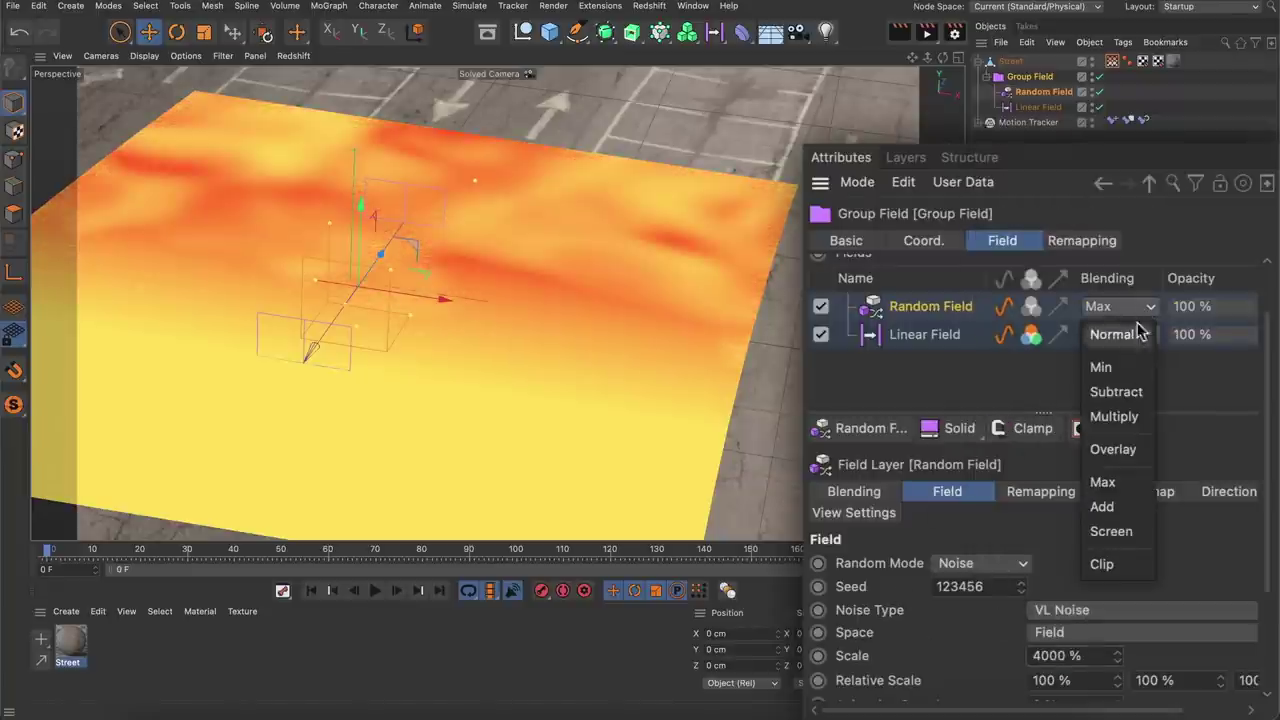
{"action": "left_click", "coordinate": [1125, 458]}
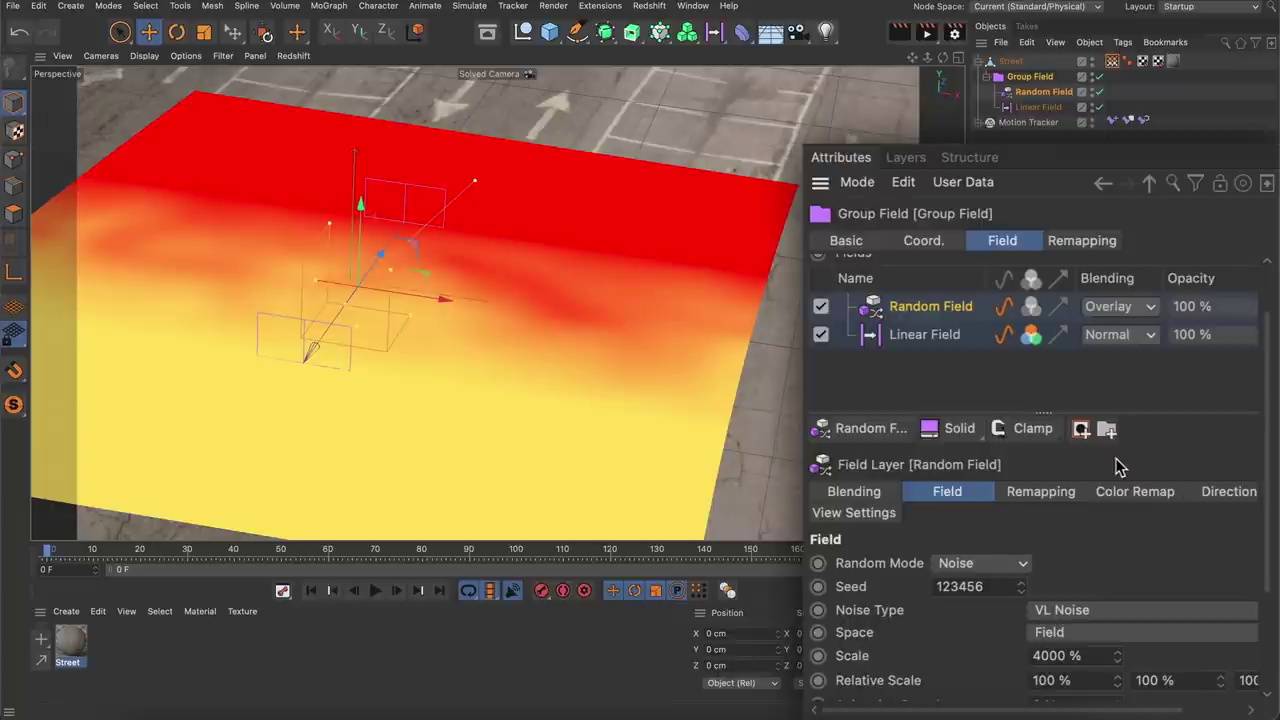
Add a Curve modifier layer and pull its points in to sharpen the contrast.
{"action": "left_click", "coordinate": [1033, 428]}
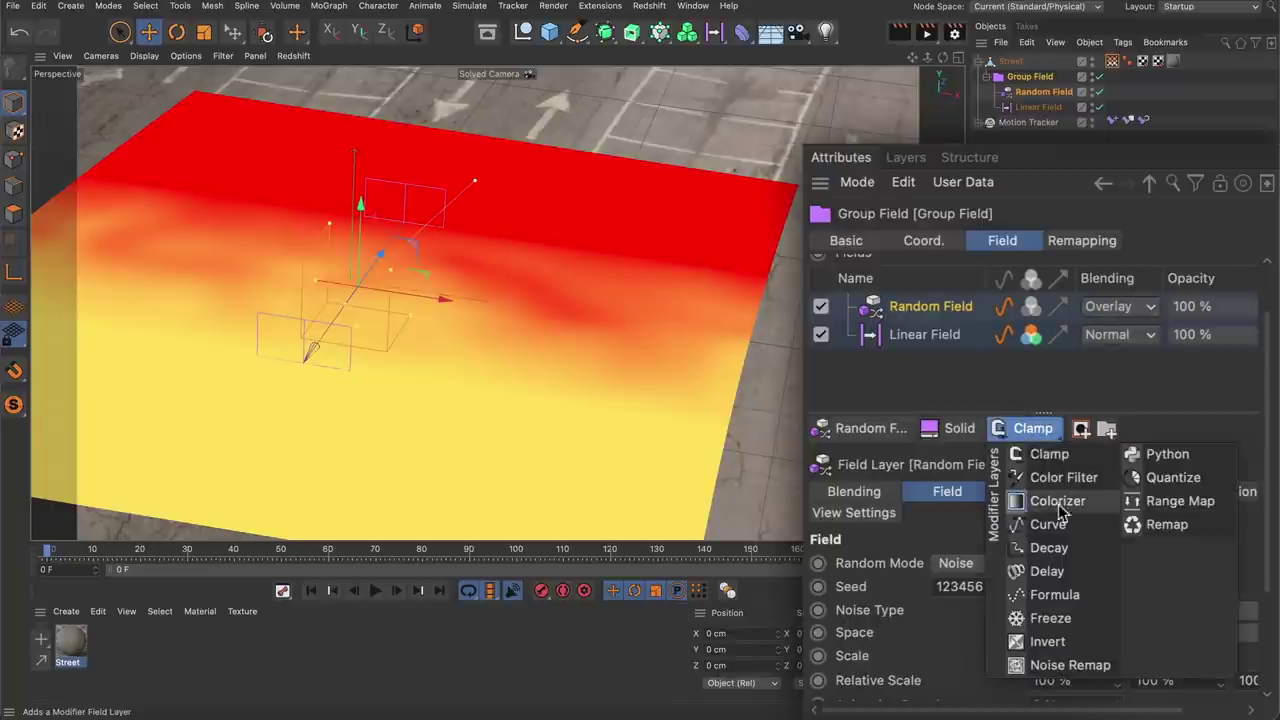
{"action": "left_click", "coordinate": [1046, 521]}
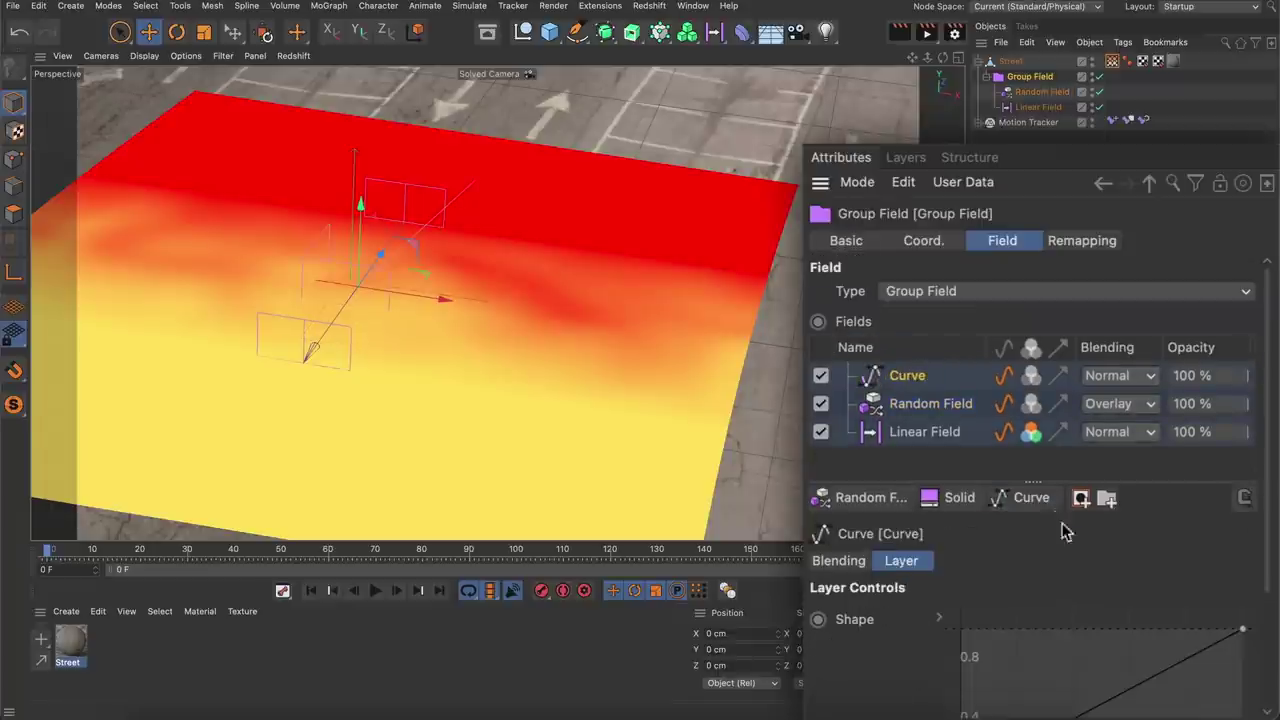
{"action": "scroll", "coordinate": [1262, 428], "scroll_direction": "down", "scroll_amount": 3}
{"action": "left_click_drag", "start_coordinate": [964, 645], "coordinate": [1016, 645]}
{"action": "left_click_drag", "start_coordinate": [1242, 490], "coordinate": [1190, 487]}
Add a second Random Field with 800% noise scale, blended with Overlay.
{"action": "scroll", "coordinate": [1262, 430], "scroll_direction": "up", "scroll_amount": 3}
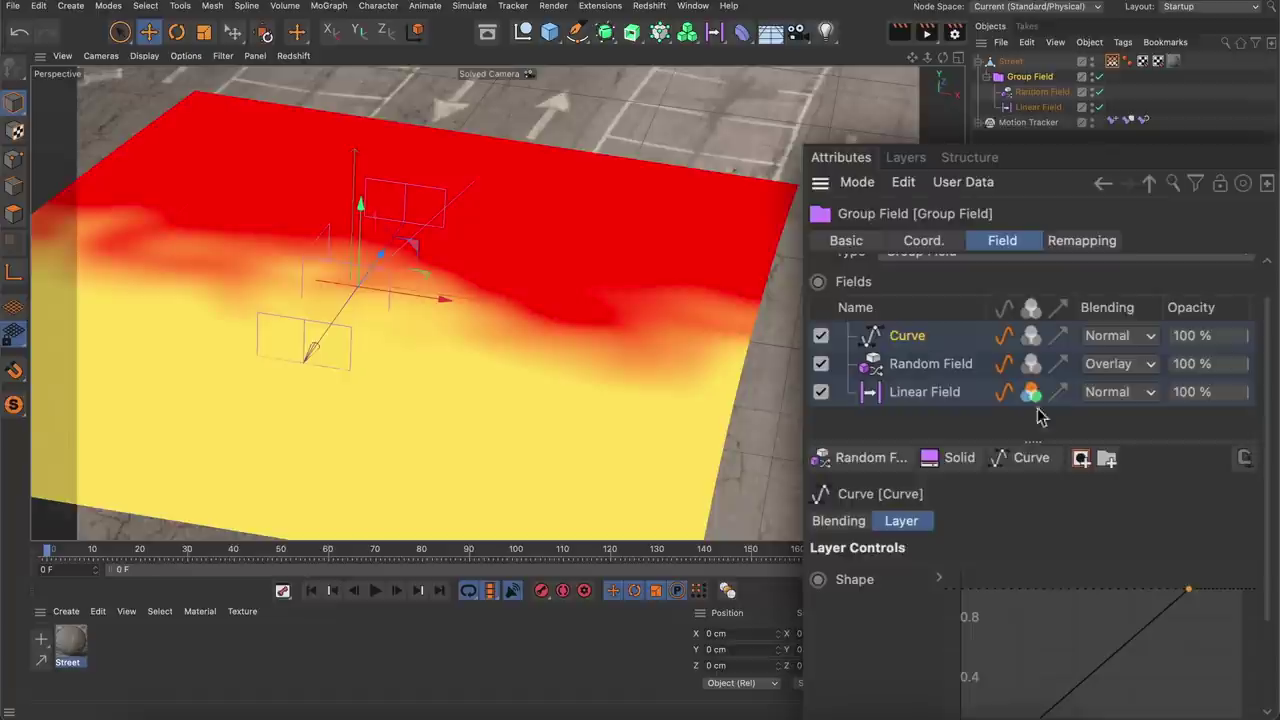
{"action": "left_click", "coordinate": [860, 460]}
{"action": "scroll", "coordinate": [1262, 430], "scroll_direction": "down", "scroll_amount": 3}
{"action": "left_click", "coordinate": [1050, 577]}
{"action": "type", "text": "800"}
{"action": "key", "text": "Return"}
{"action": "scroll", "coordinate": [1254, 473], "scroll_direction": "up", "scroll_amount": 3}
{"action": "left_click", "coordinate": [1120, 344]}
{"action": "left_click", "coordinate": [1112, 486]}
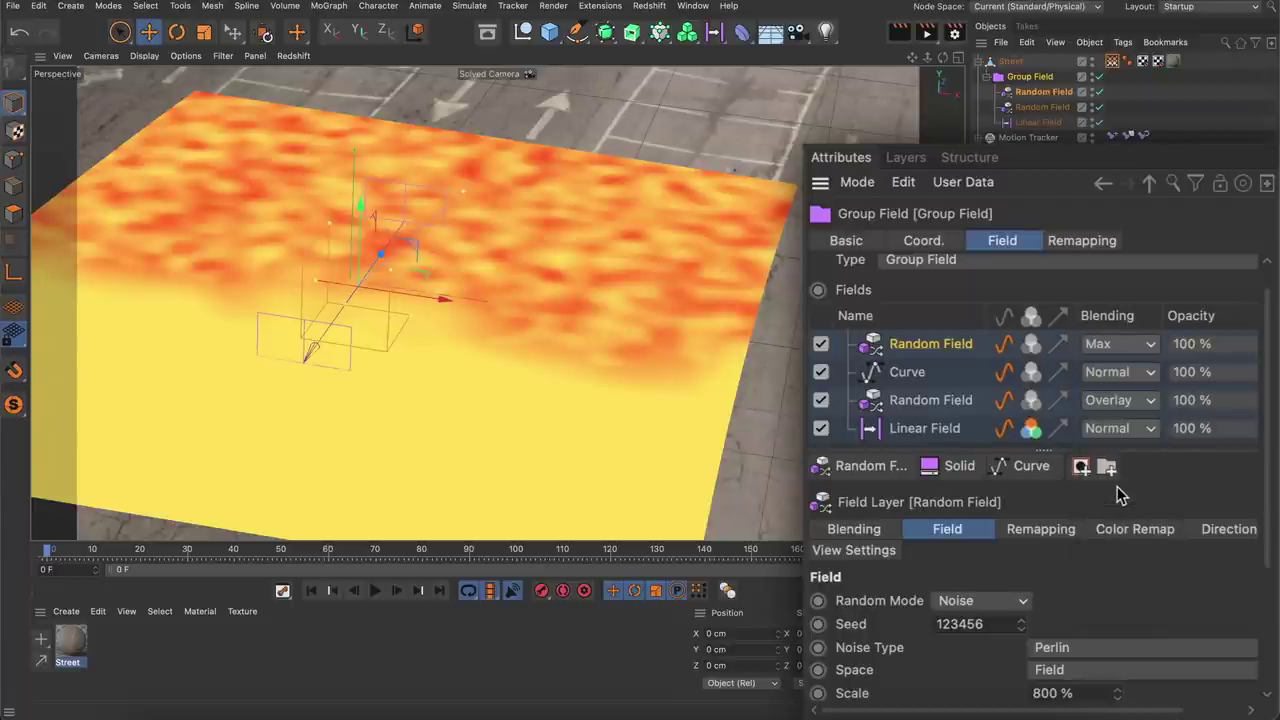
Move the Linear Field along Z and keyframe its Z position at frame 0.
{"action": "left_click", "coordinate": [1038, 122]}
{"action": "left_click_drag", "start_coordinate": [406, 298], "coordinate": [288, 395]}
{"action": "left_click", "coordinate": [1060, 409]}
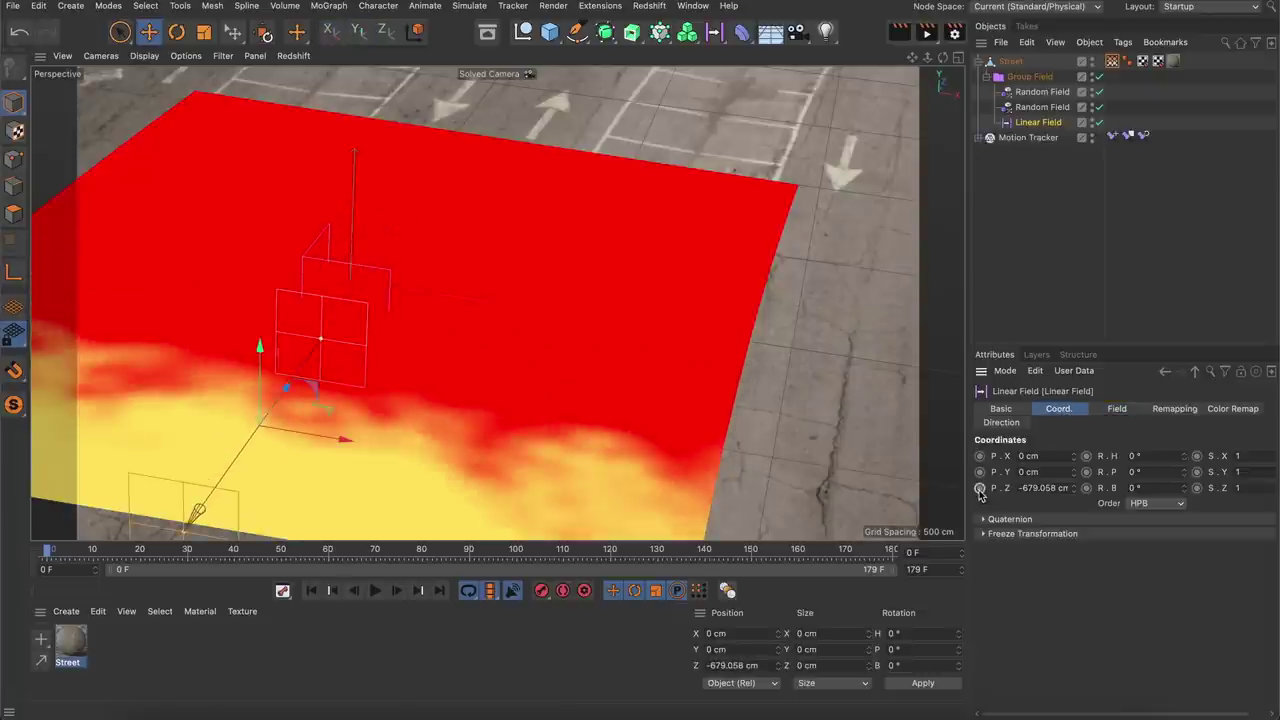
{"action": "left_click", "coordinate": [979, 488]}
{"action": "key", "text": "shift+g"}
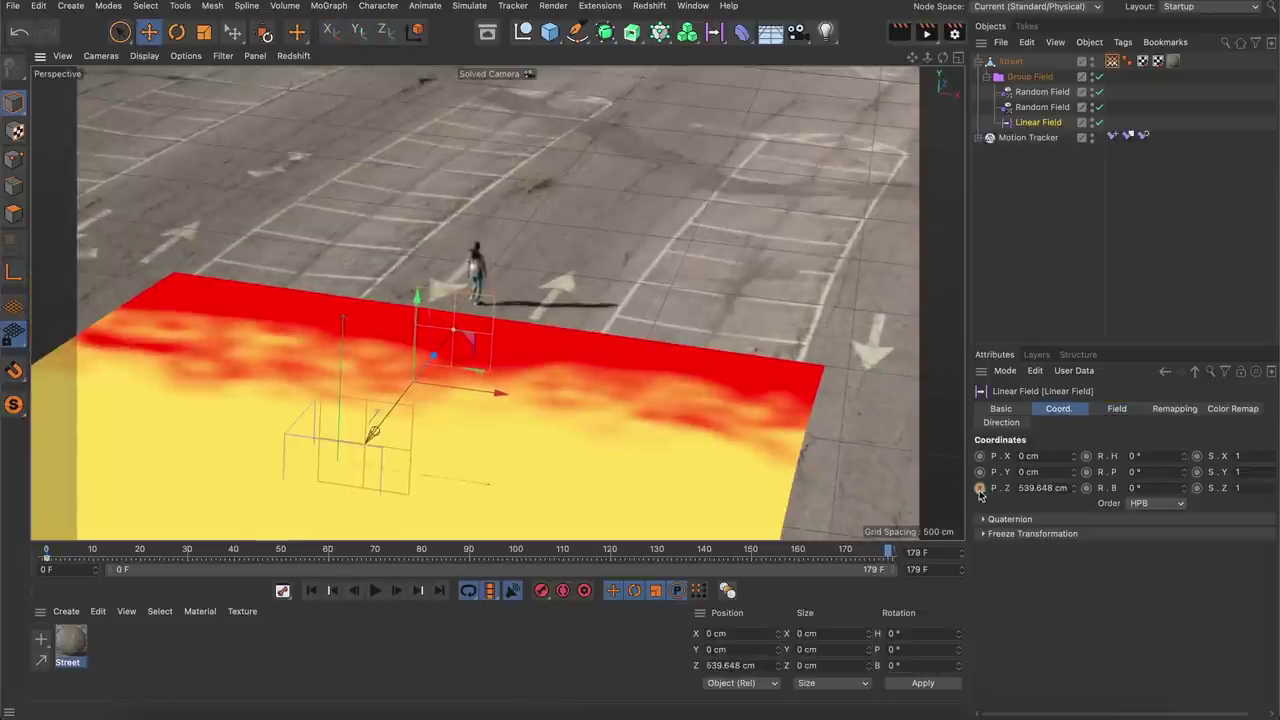
Make the Linear Field's Z animation linear in the F-Curve timeline.
{"action": "left_click", "coordinate": [282, 590]}
{"action": "left_click", "coordinate": [365, 640]}
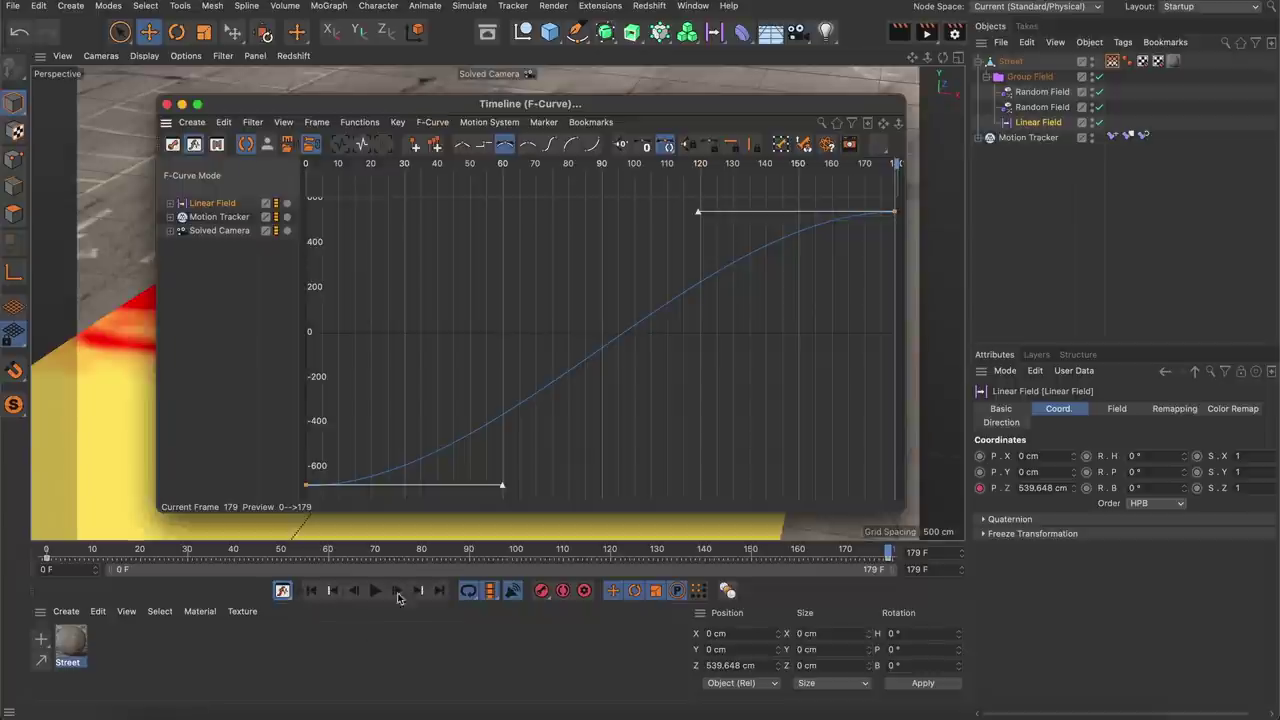
{"action": "left_click", "coordinate": [462, 145]}
{"action": "left_click", "coordinate": [167, 105]}
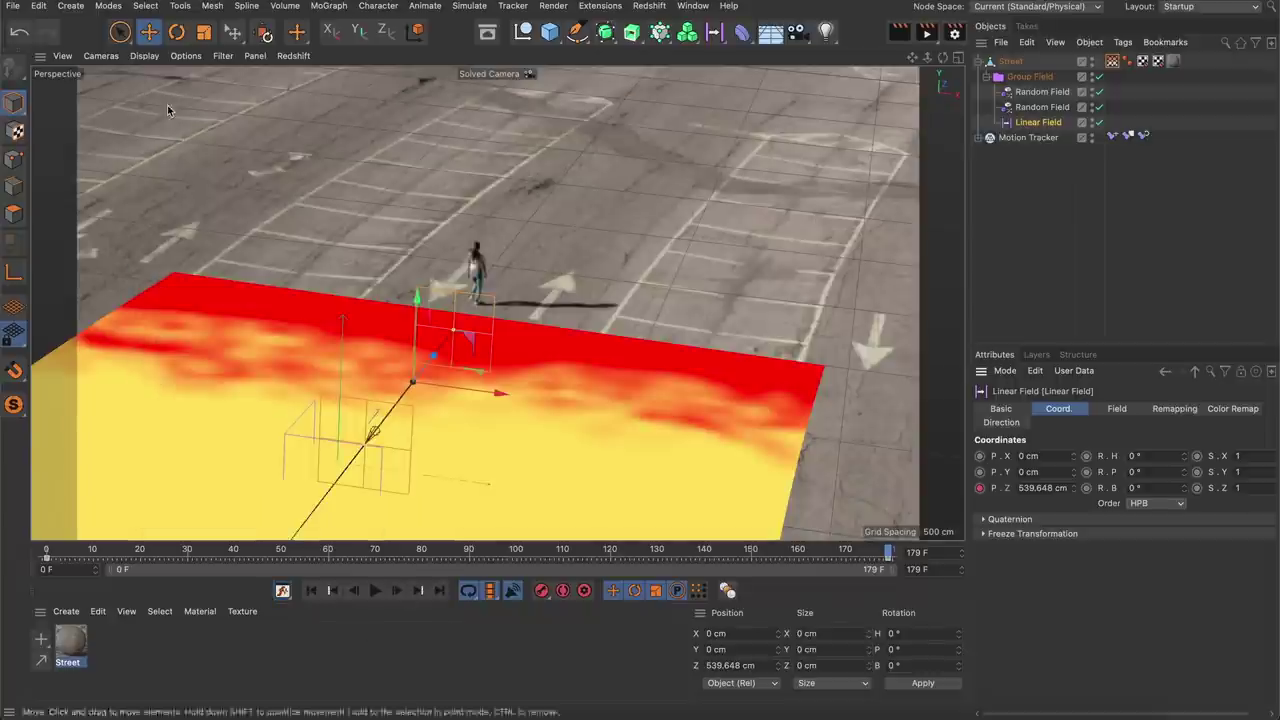
Play back the edge sweep and return to frame 0.
{"action": "left_click", "coordinate": [375, 590]}
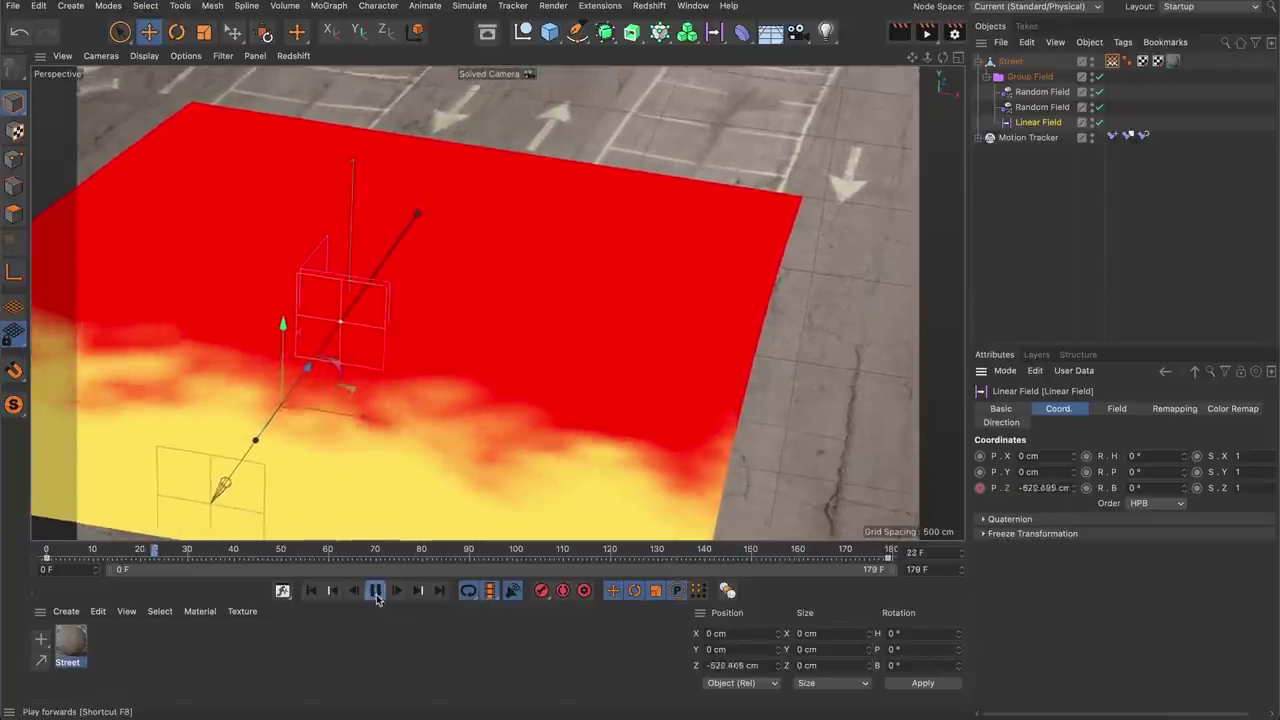
{"action": "left_click", "coordinate": [376, 591]}
{"action": "left_click", "coordinate": [311, 590]}
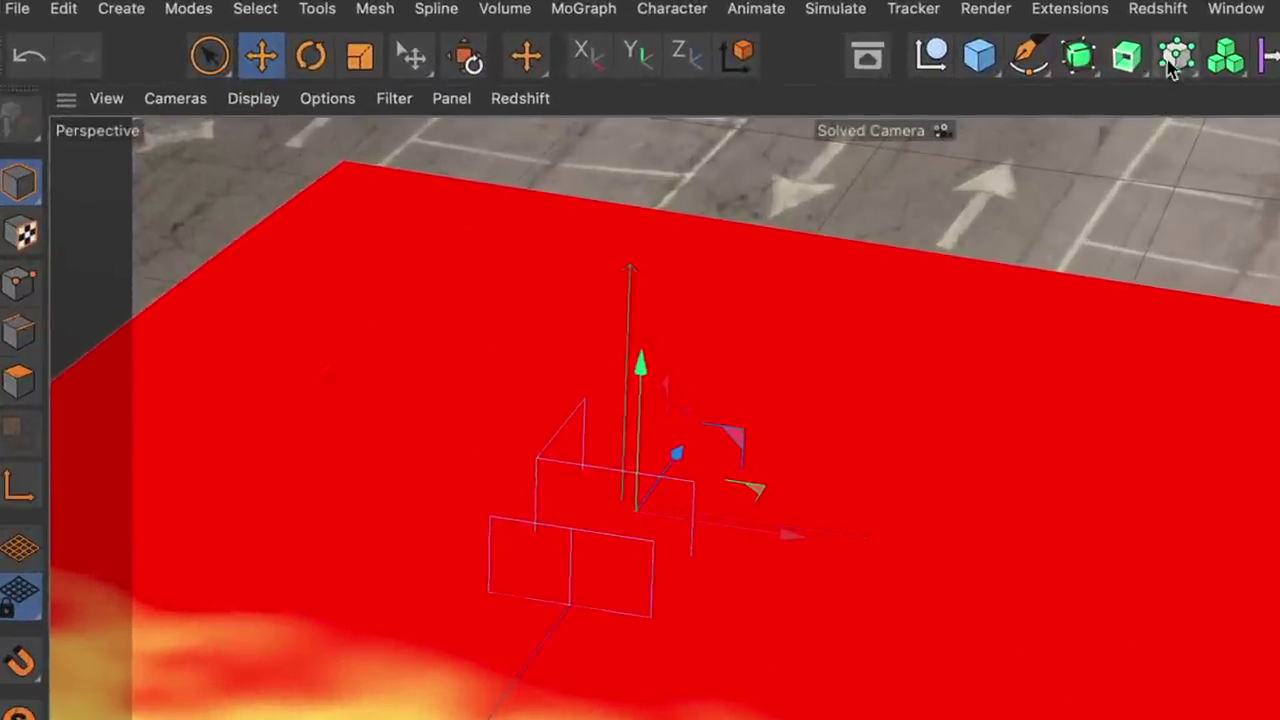
{"action": "left_click", "coordinate": [659, 32]}
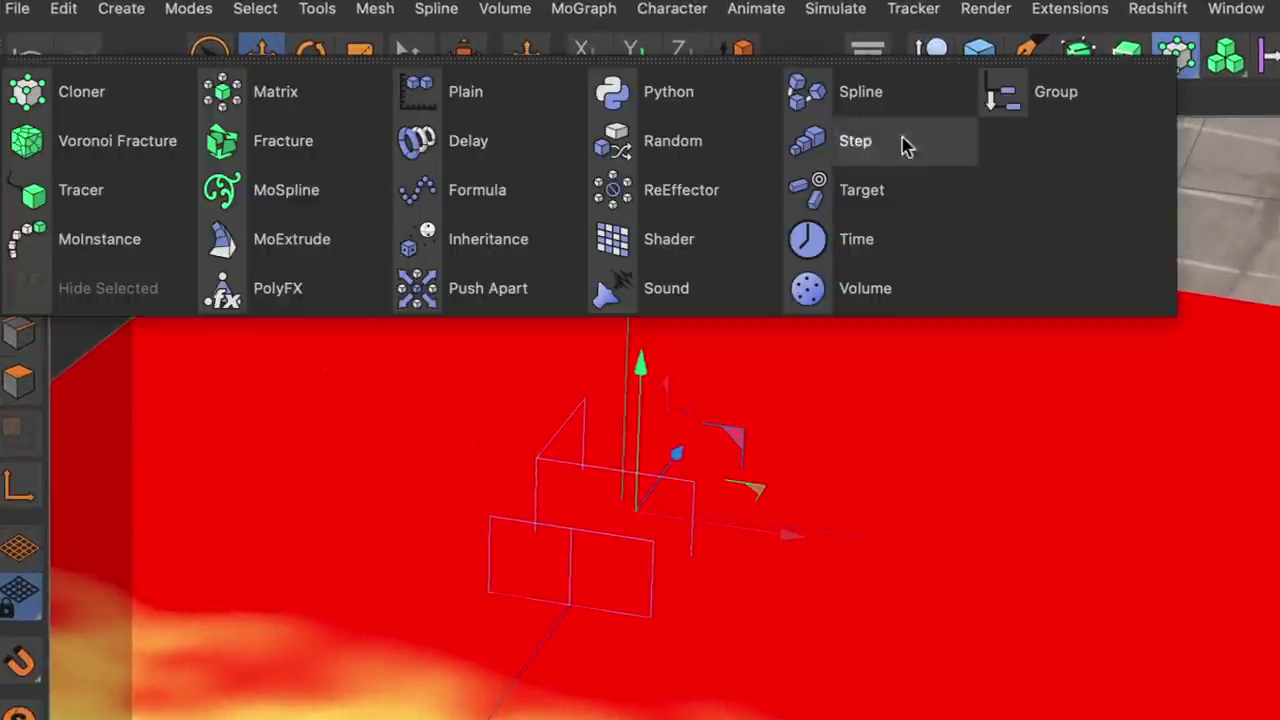
Add a Fracture object set to Explode Segments.
{"action": "left_click", "coordinate": [283, 155]}
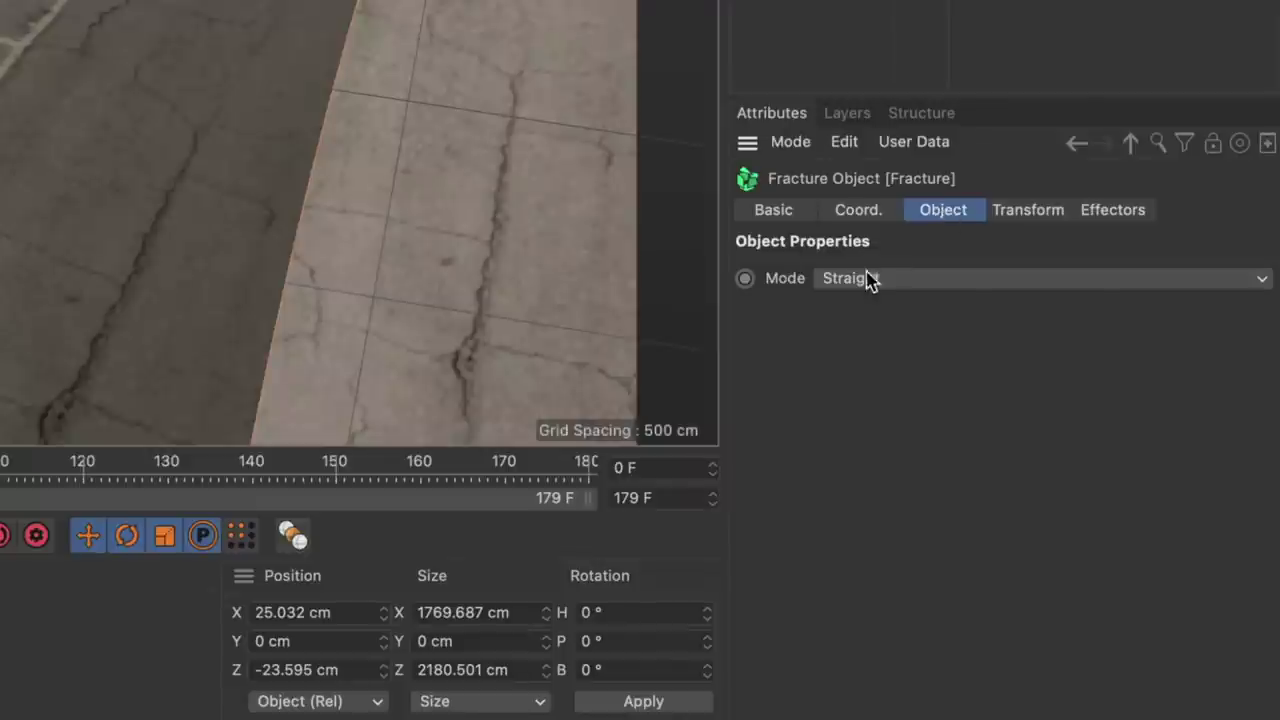
{"action": "left_click", "coordinate": [866, 277]}
{"action": "left_click", "coordinate": [889, 340]}
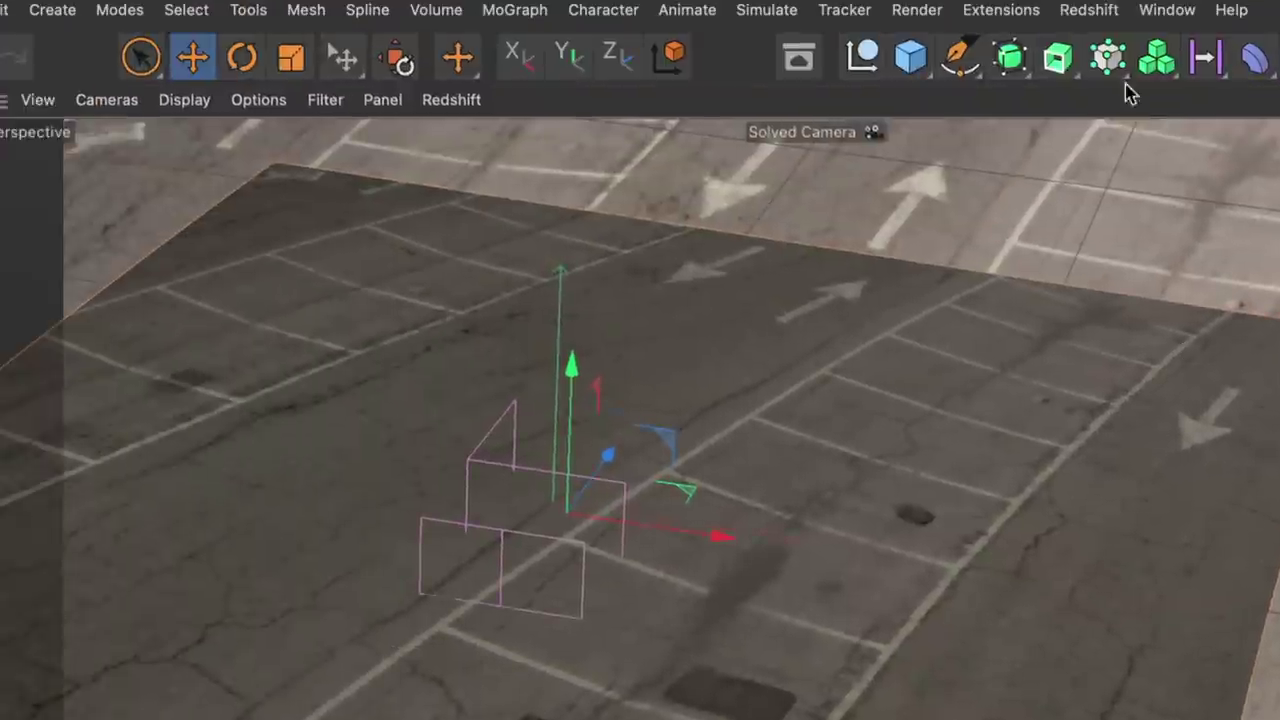
Add a Plain effector affecting scale instead of position, with uniform scale -1.
{"action": "left_click", "coordinate": [1108, 55]}
{"action": "left_click", "coordinate": [452, 112]}
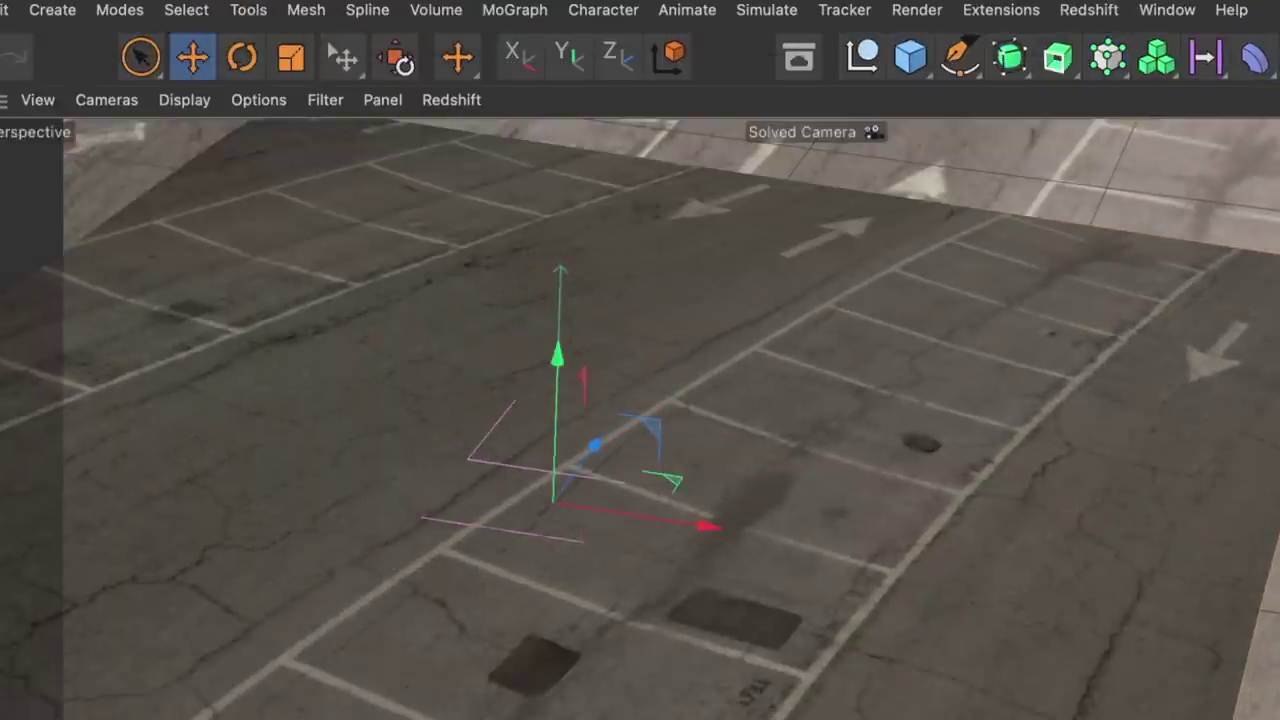
{"action": "left_click", "coordinate": [1078, 287]}
{"action": "left_click", "coordinate": [922, 377]}
{"action": "left_click", "coordinate": [1084, 377]}
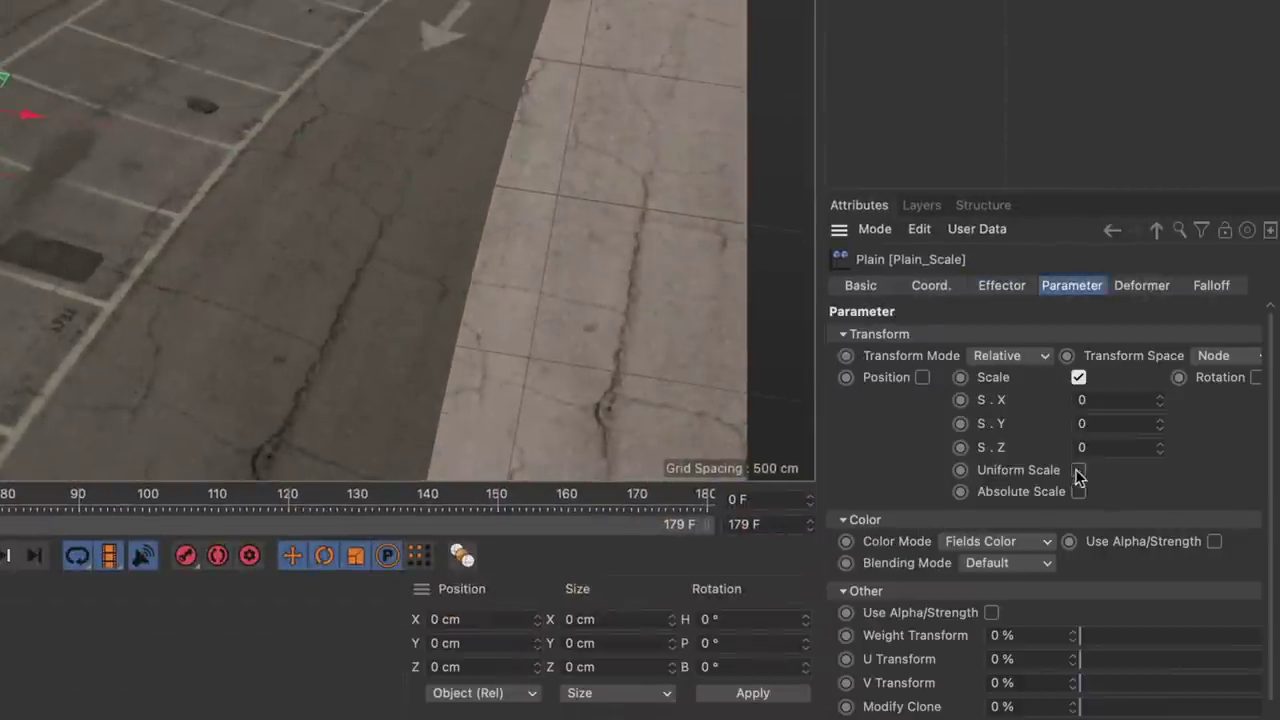
{"action": "left_click", "coordinate": [1077, 468]}
{"action": "type", "text": "-1"}
{"action": "key", "text": "Return"}
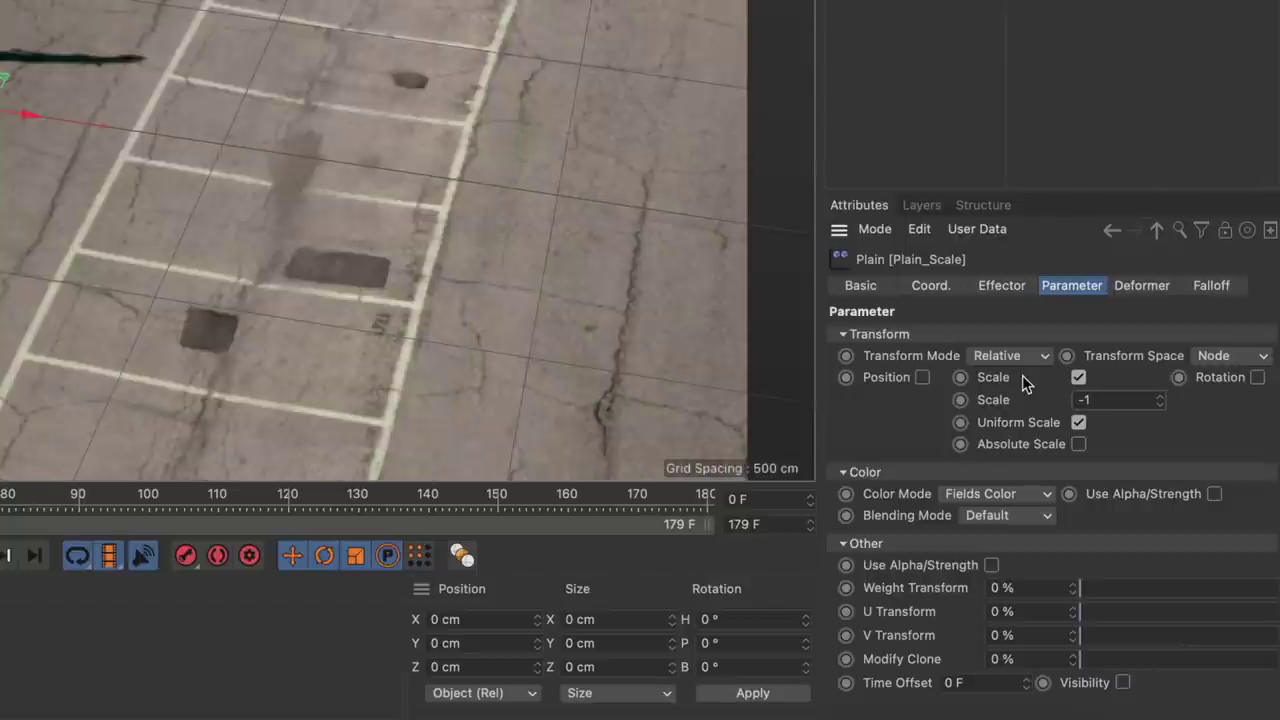
Put the Group Field in the effector's falloff and add an eased Curve modifier.
{"action": "left_click", "coordinate": [1211, 285]}
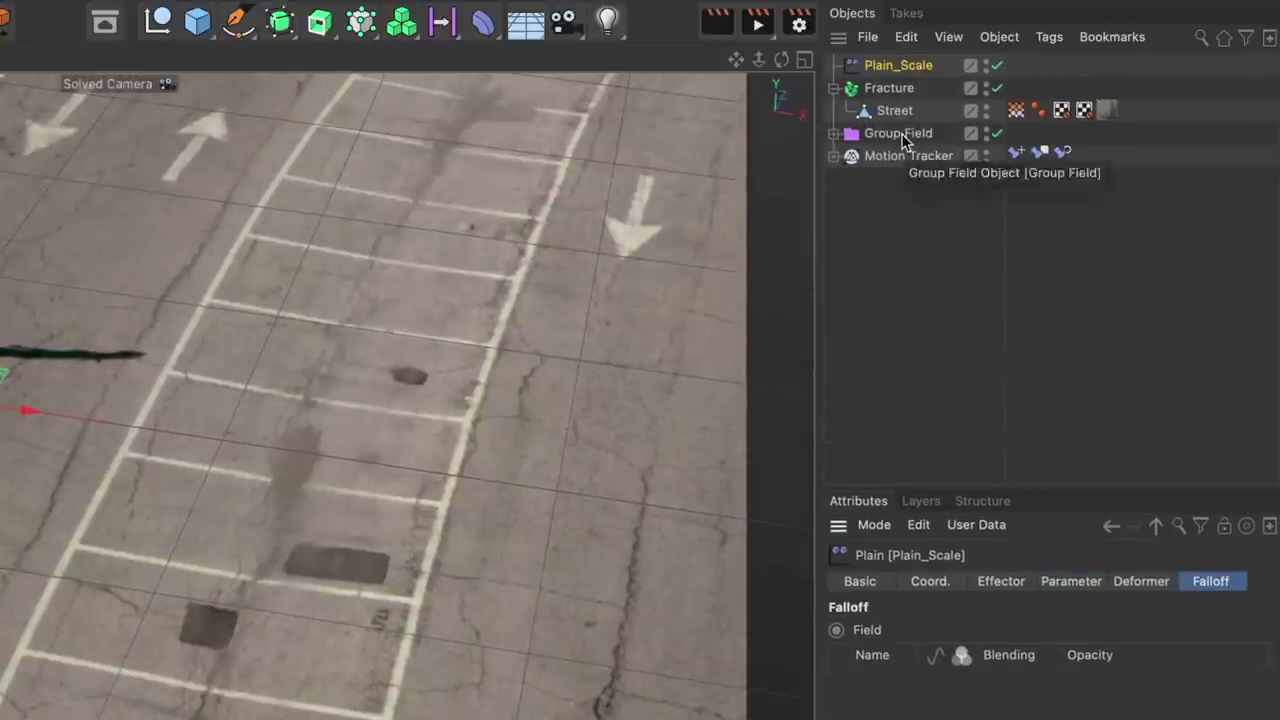
{"action": "left_click_drag", "start_coordinate": [908, 131], "coordinate": [905, 497]}
{"action": "left_click", "coordinate": [1040, 588]}
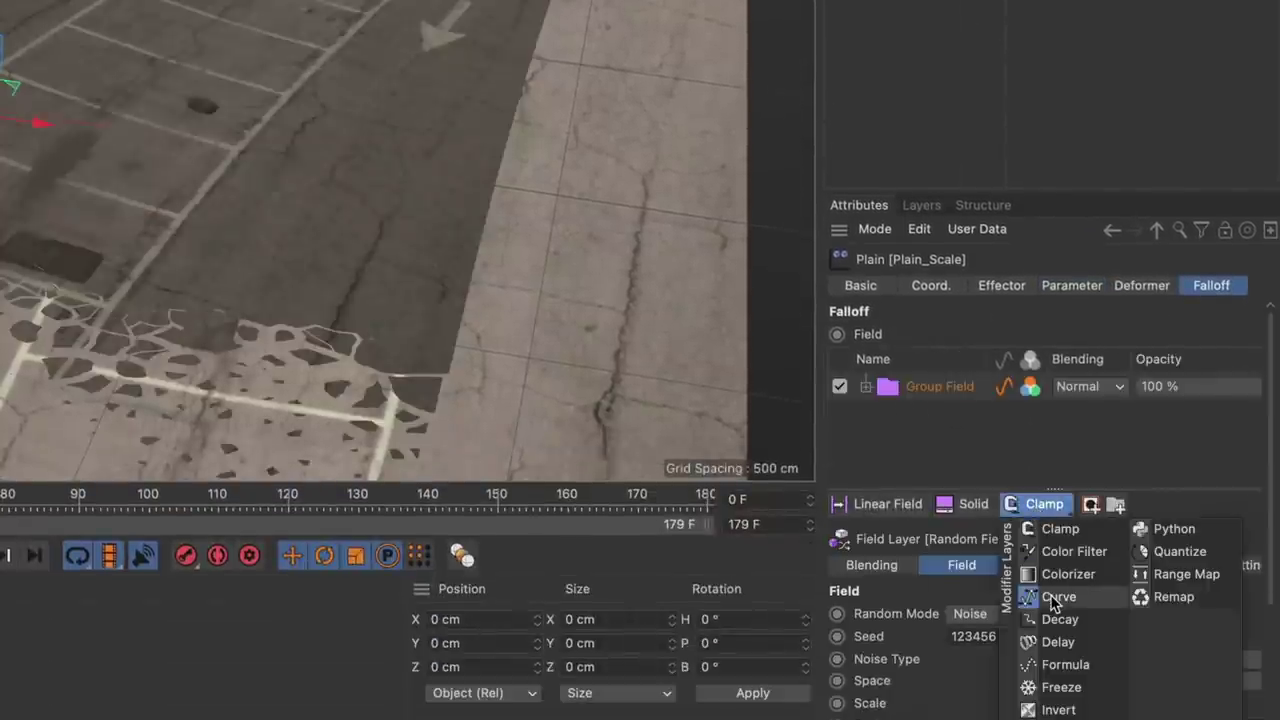
{"action": "left_click", "coordinate": [1057, 597]}
{"action": "scroll", "coordinate": [1100, 600], "scroll_direction": "down", "scroll_amount": 2}
{"action": "left_click_drag", "start_coordinate": [968, 688], "coordinate": [1057, 700]}
{"action": "left_click_drag", "start_coordinate": [1245, 542], "coordinate": [1228, 542]}
{"action": "scroll", "coordinate": [960, 388], "scroll_direction": "up", "scroll_amount": 3}
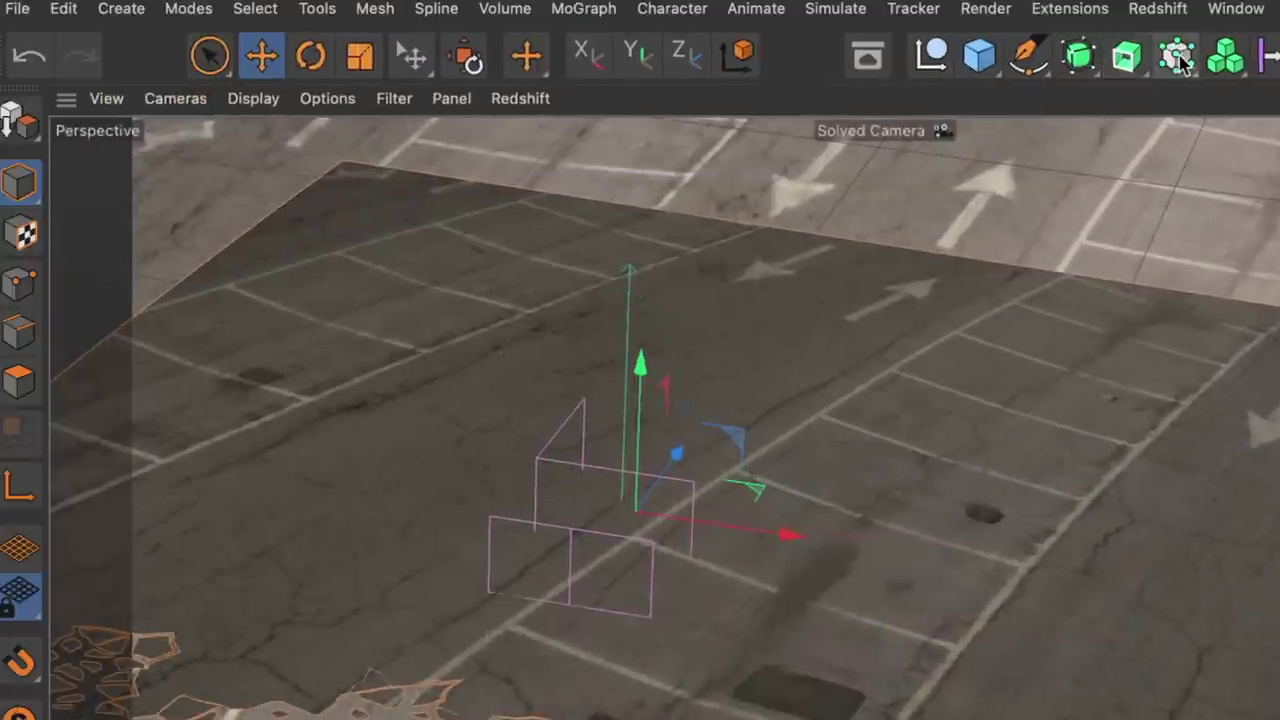
Add a Plain effector offsetting pieces -100 cm in Y with an ease-in falloff curve.
{"action": "left_click", "coordinate": [1178, 52]}
{"action": "left_click", "coordinate": [498, 97]}
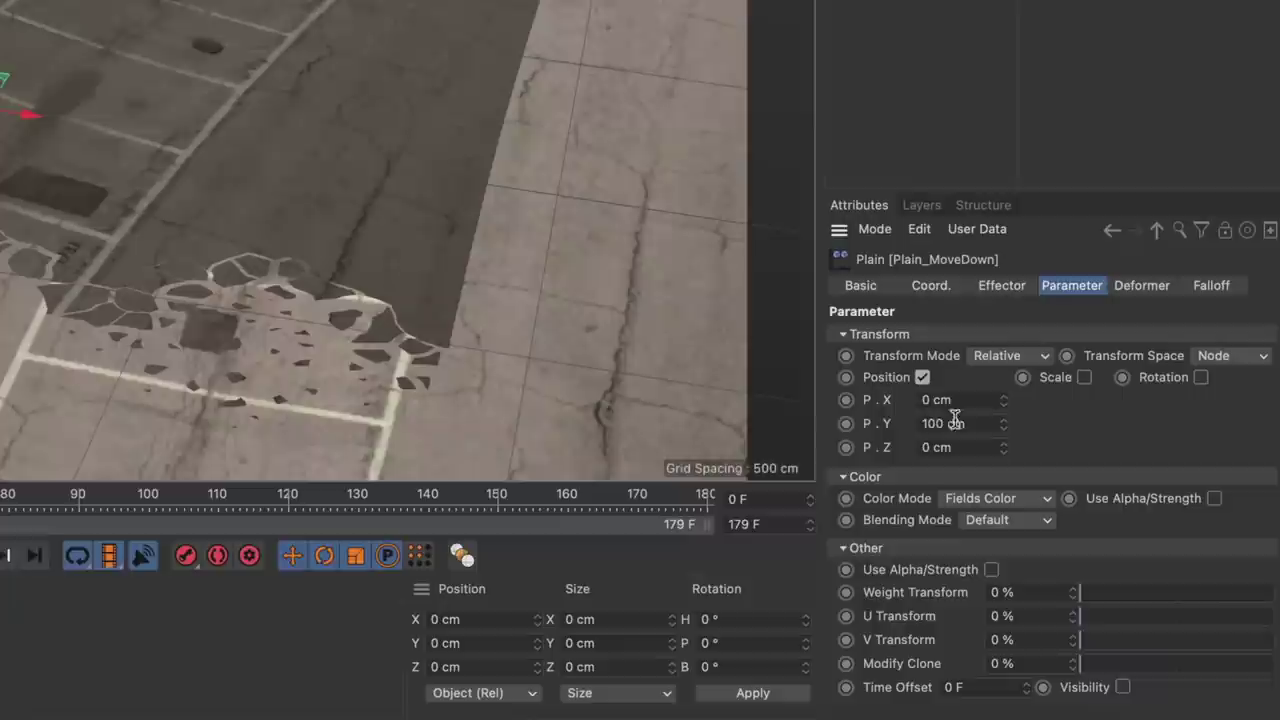
{"action": "left_click", "coordinate": [960, 423]}
{"action": "type", "text": "-100"}
{"action": "key", "text": "Return"}
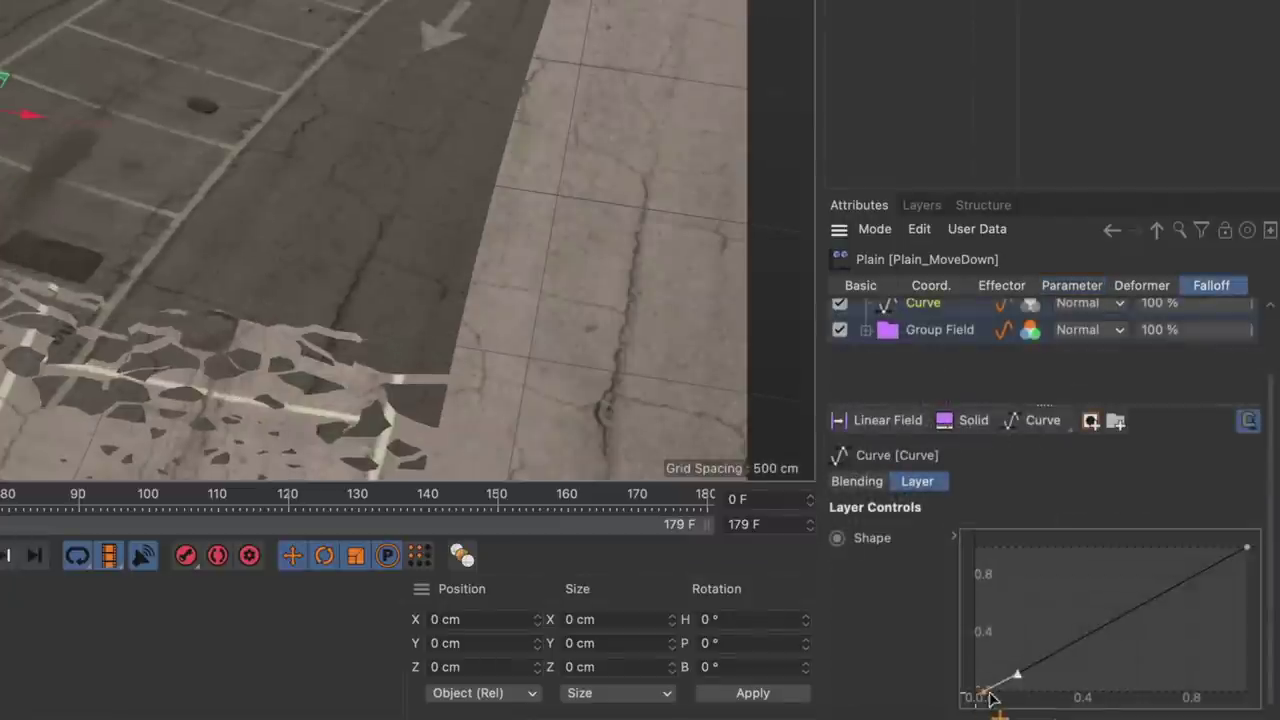
{"action": "left_click_drag", "start_coordinate": [980, 694], "coordinate": [1074, 691]}
{"action": "left_click", "coordinate": [1246, 549]}
{"action": "left_click_drag", "start_coordinate": [1237, 571], "coordinate": [1239, 581]}
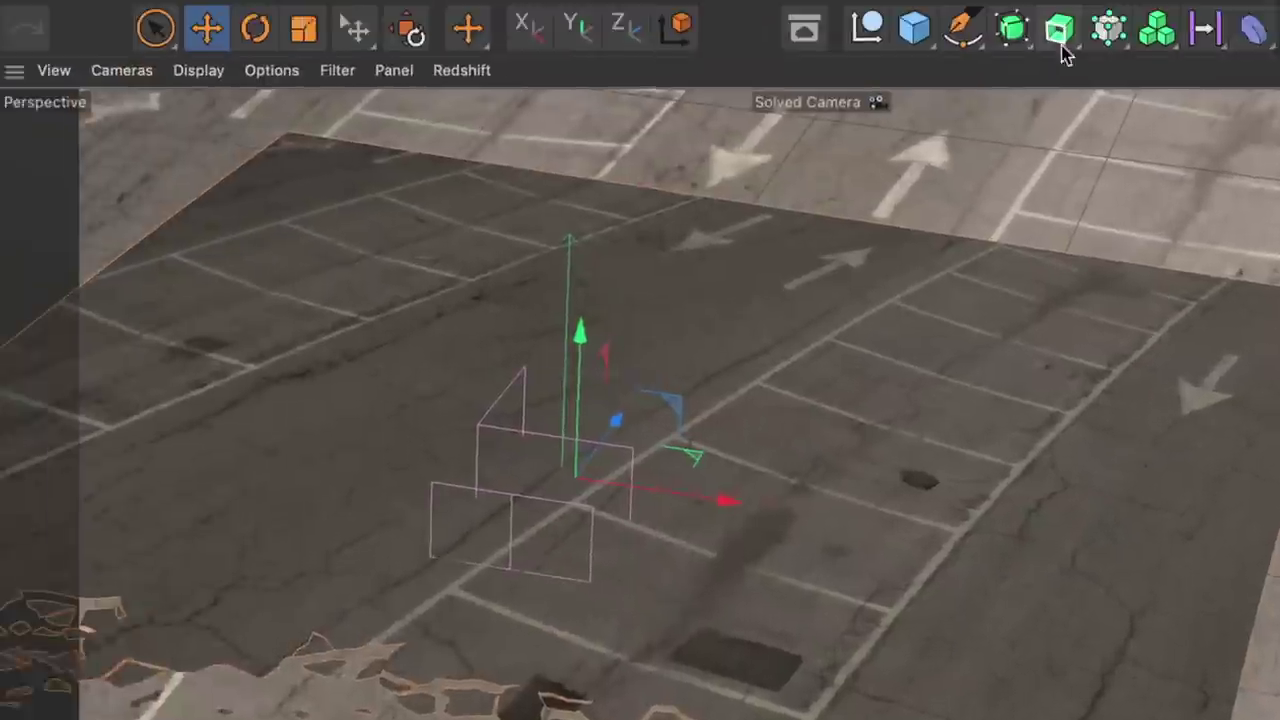
Add a Random effector with 180° rotation and reshape its falloff curve.
{"action": "left_click", "coordinate": [1177, 57]}
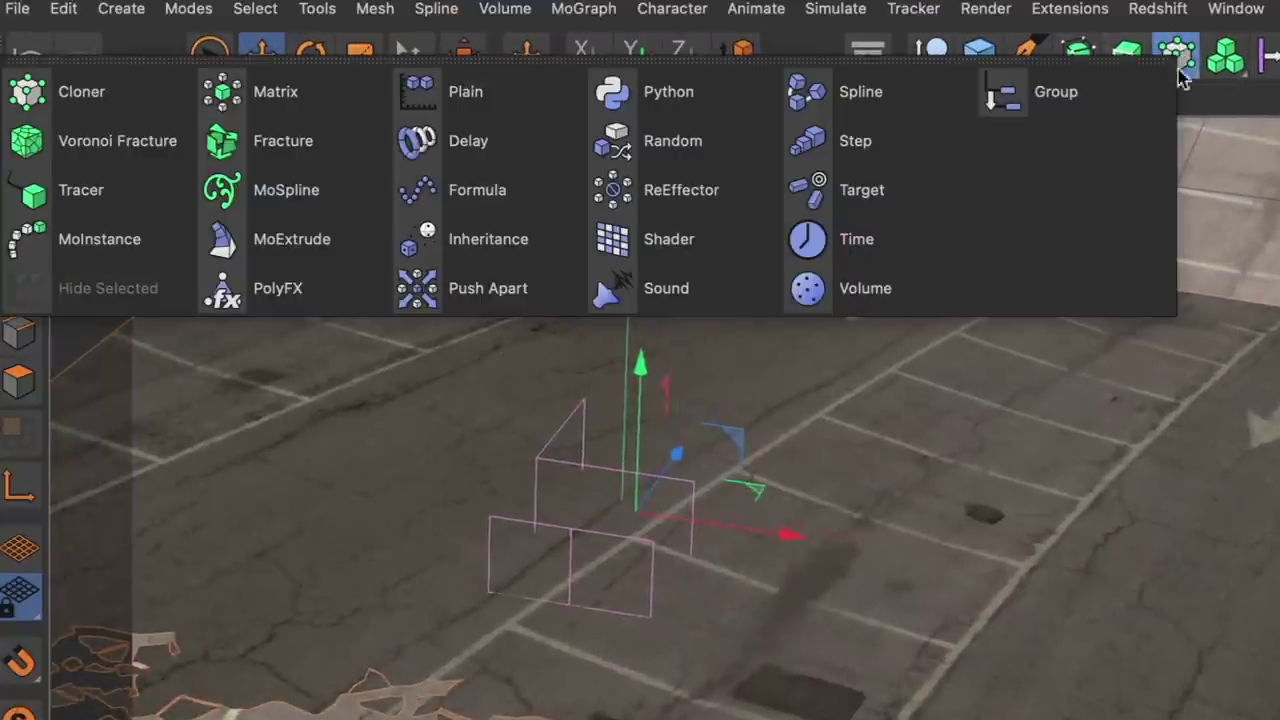
{"action": "left_click", "coordinate": [636, 141]}
{"action": "type", "text": "180"}
{"action": "key", "text": "Return"}
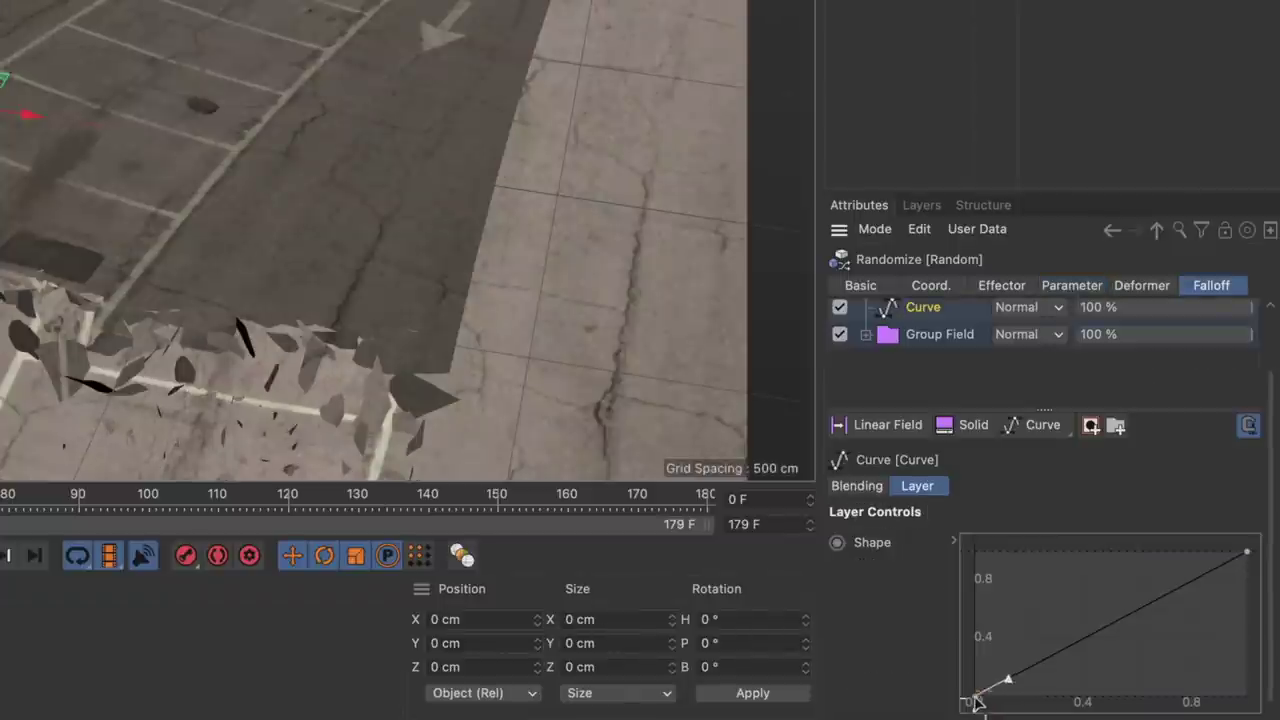
{"action": "left_click_drag", "start_coordinate": [971, 694], "coordinate": [1085, 690]}
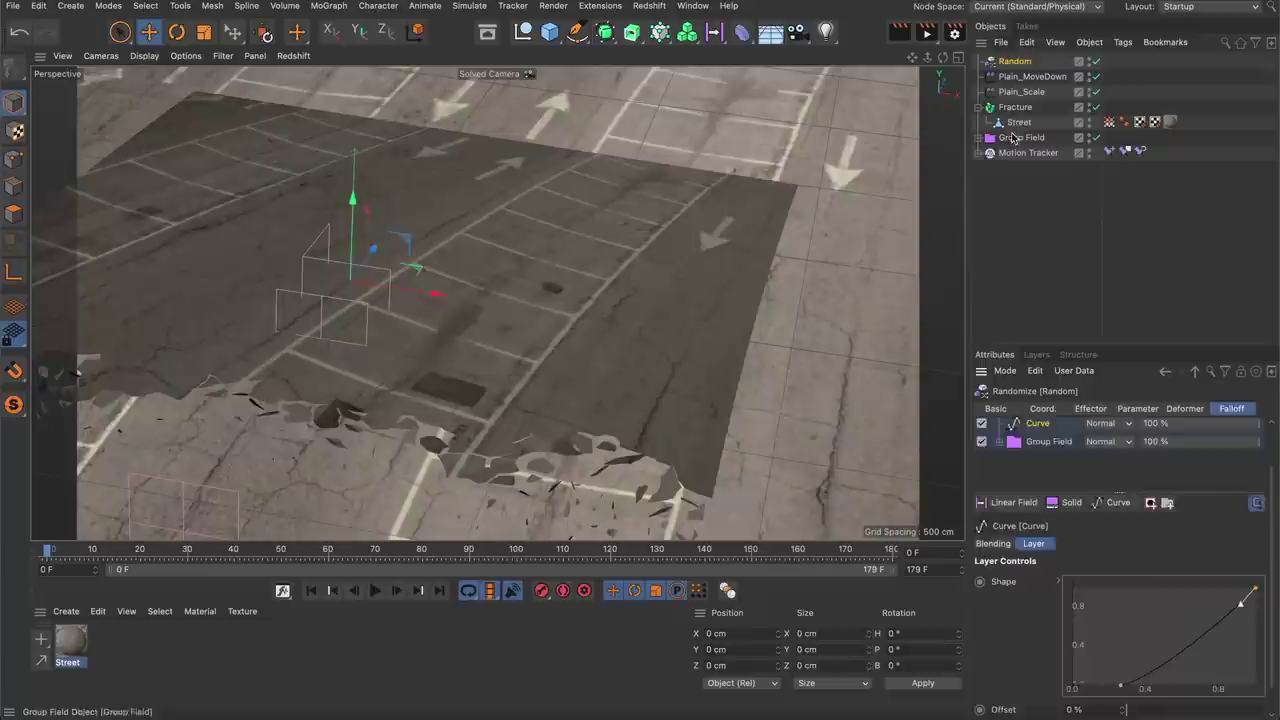
{"action": "left_click", "coordinate": [1019, 122]}
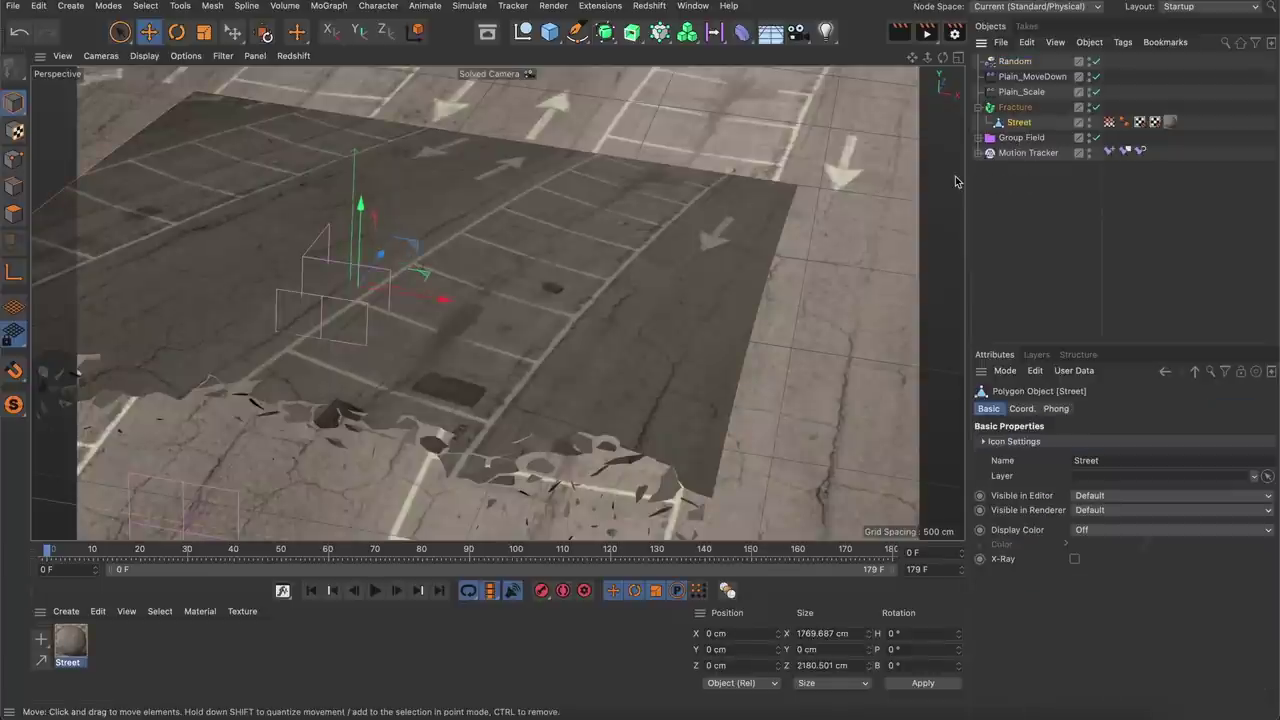
Add a Plain effector under Street deforming points, with its falloff curve end pulled down.
{"action": "left_click", "coordinate": [659, 31]}
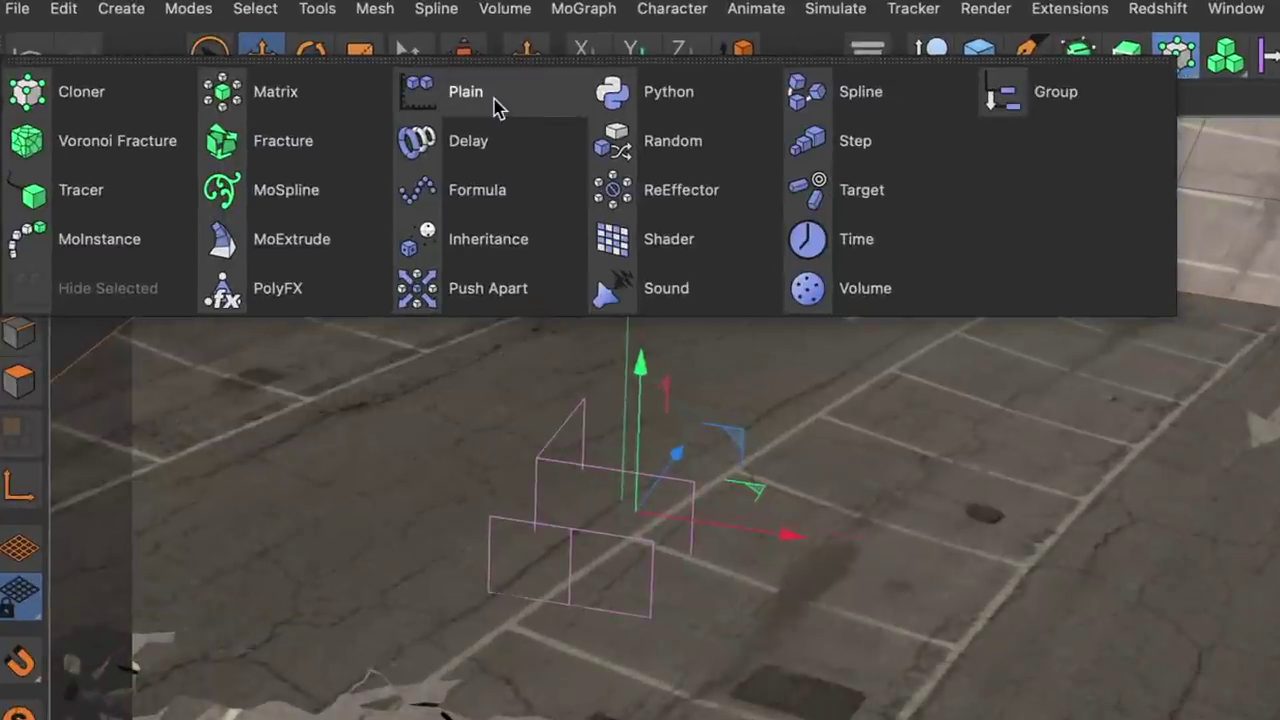
{"action": "left_click", "coordinate": [495, 105]}
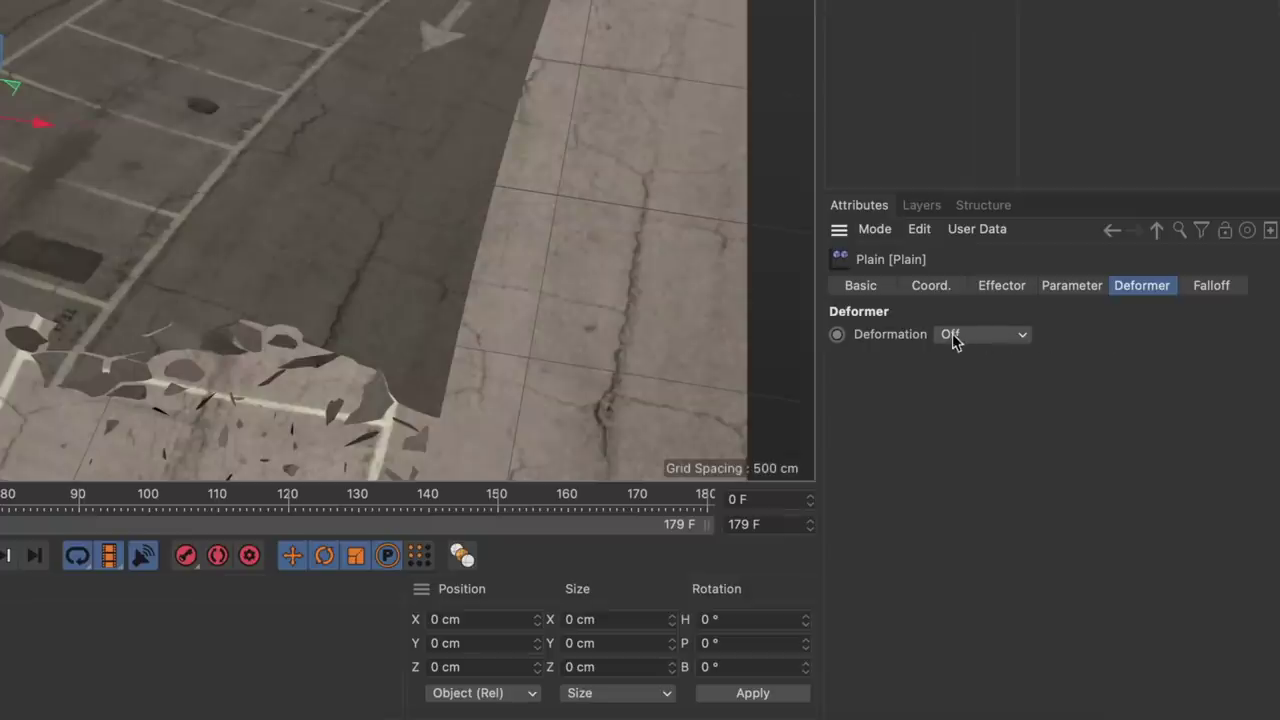
{"action": "left_click", "coordinate": [955, 335]}
{"action": "left_click", "coordinate": [977, 414]}
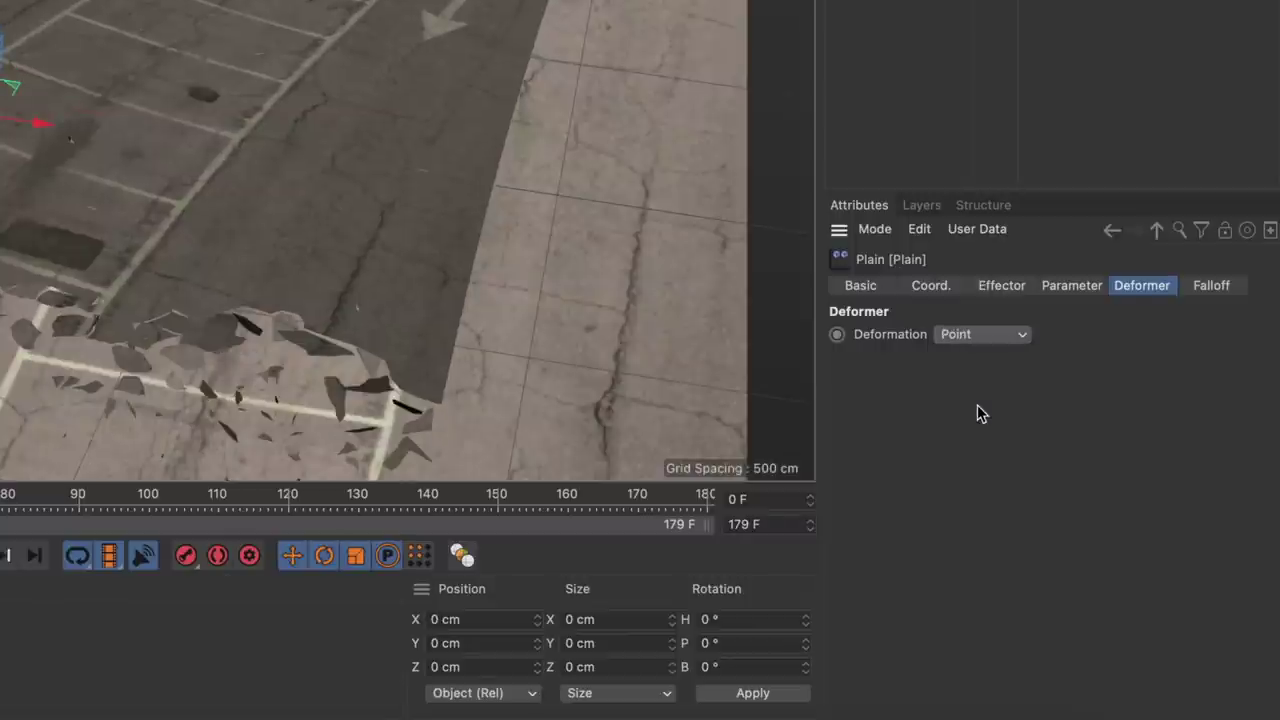
{"action": "left_click", "coordinate": [1211, 285]}
{"action": "left_click_drag", "start_coordinate": [1245, 506], "coordinate": [1030, 525]}
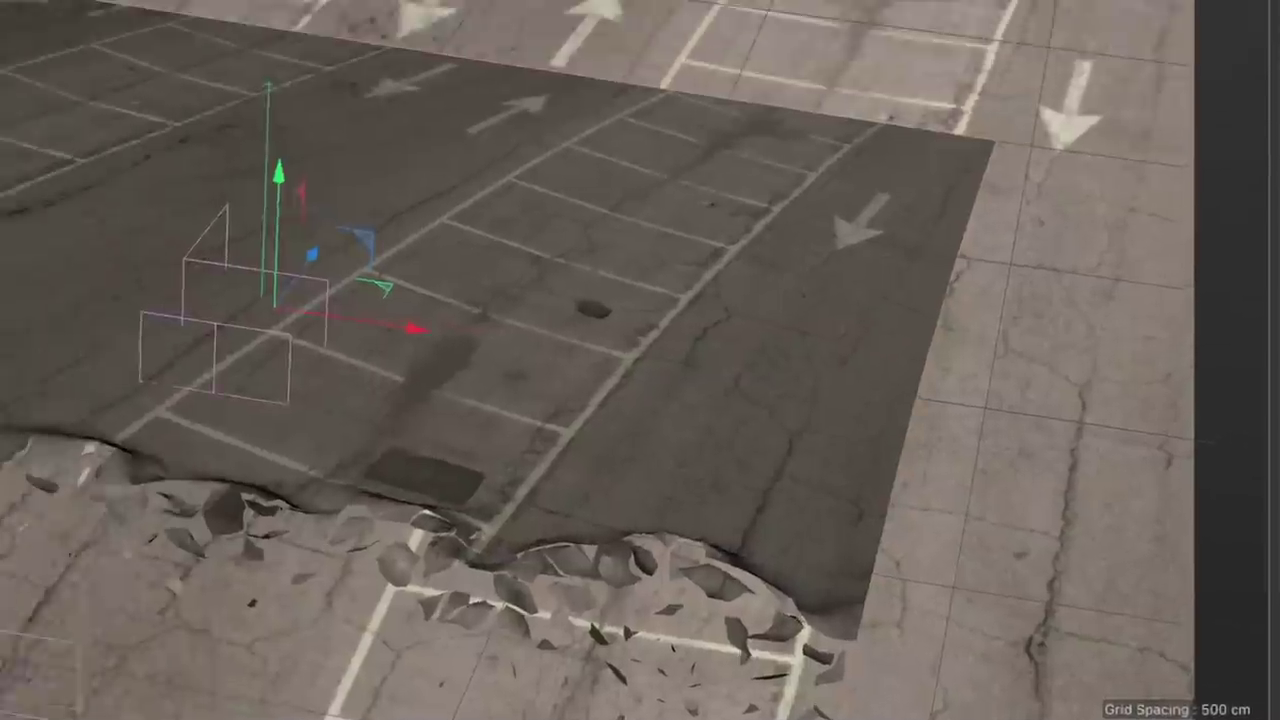
Add a Random effector under Street with an S-shaped falloff curve.
{"action": "left_click", "coordinate": [1177, 52]}
{"action": "left_click", "coordinate": [665, 141]}
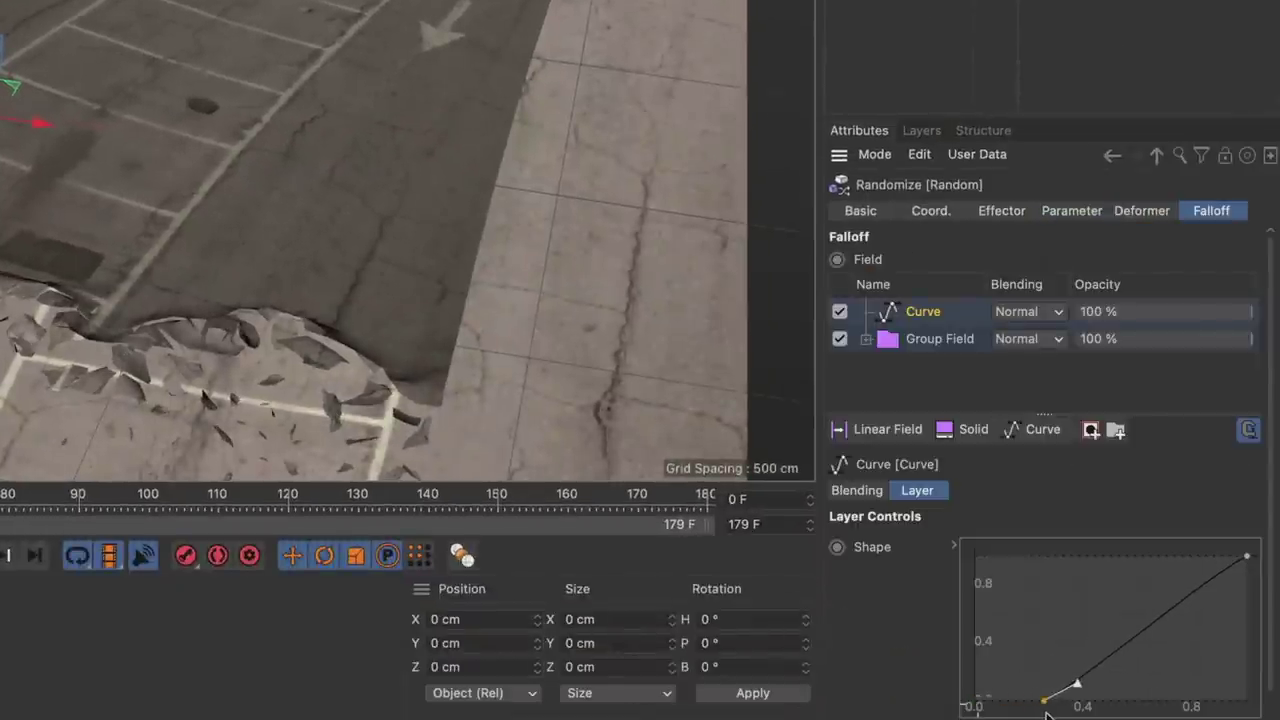
{"action": "left_click_drag", "start_coordinate": [1045, 704], "coordinate": [1165, 548]}
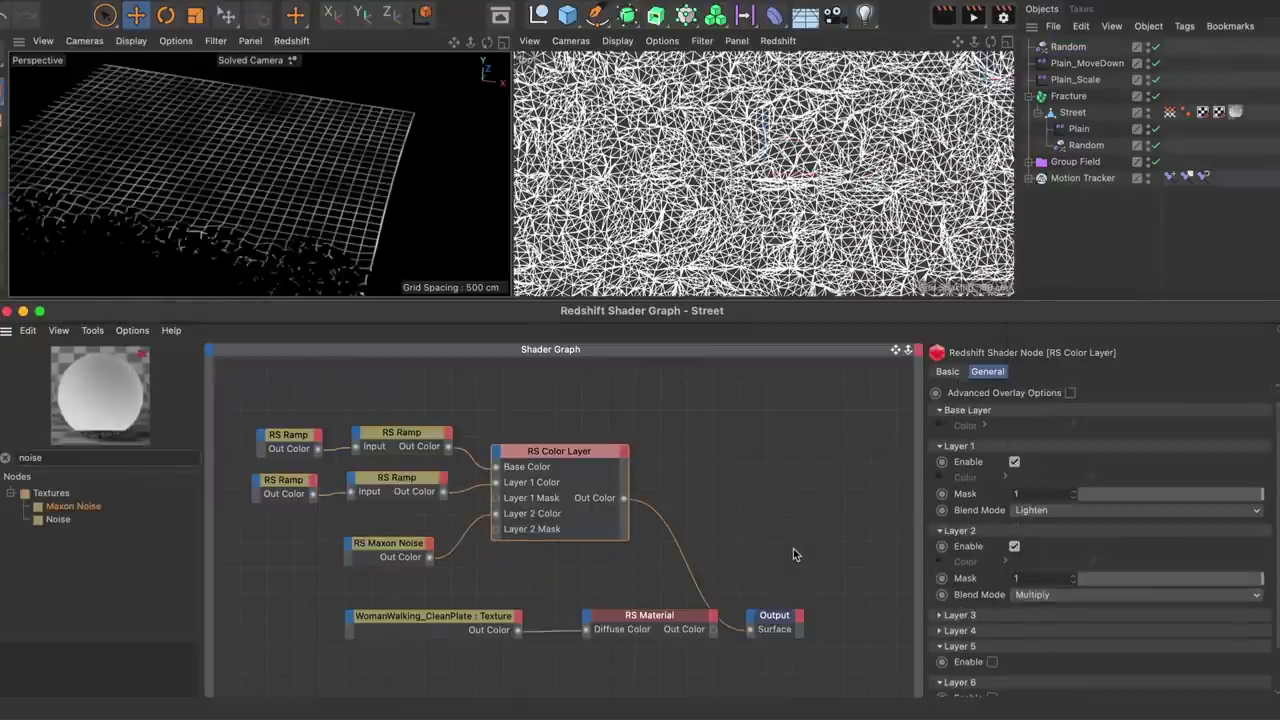
Add a Maxon Noise layer and a Vertex Map-driven ramp as the colour layer mask.
{"action": "left_click", "coordinate": [407, 549]}
{"action": "scroll", "coordinate": [1100, 560], "scroll_direction": "down", "scroll_amount": 5}
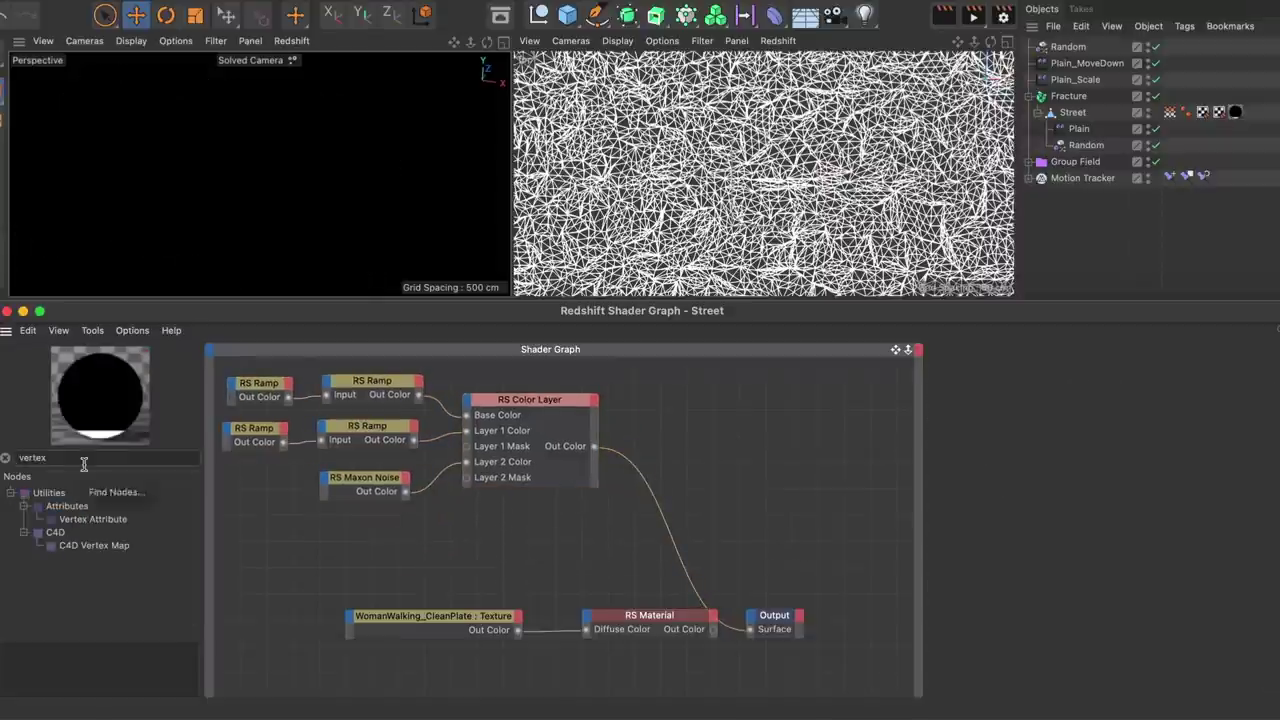
{"action": "left_click_drag", "start_coordinate": [94, 545], "coordinate": [587, 615]}
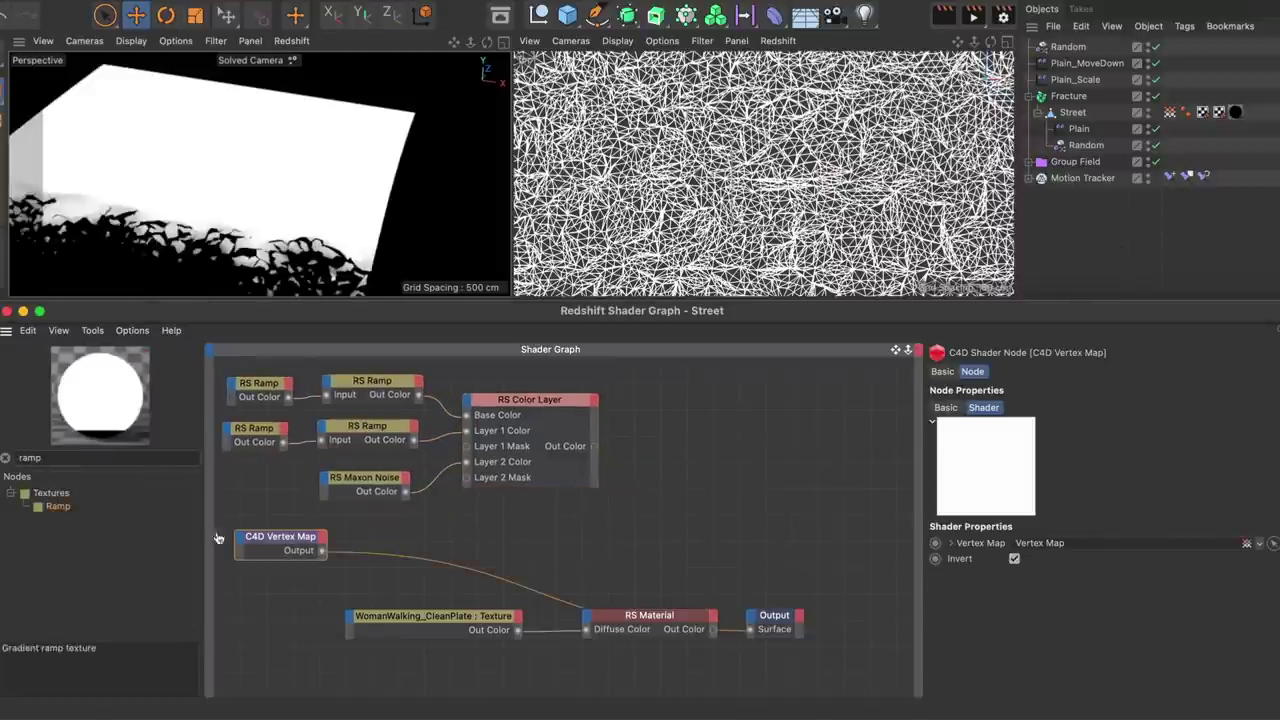
{"action": "left_click_drag", "start_coordinate": [217, 538], "coordinate": [447, 546]}
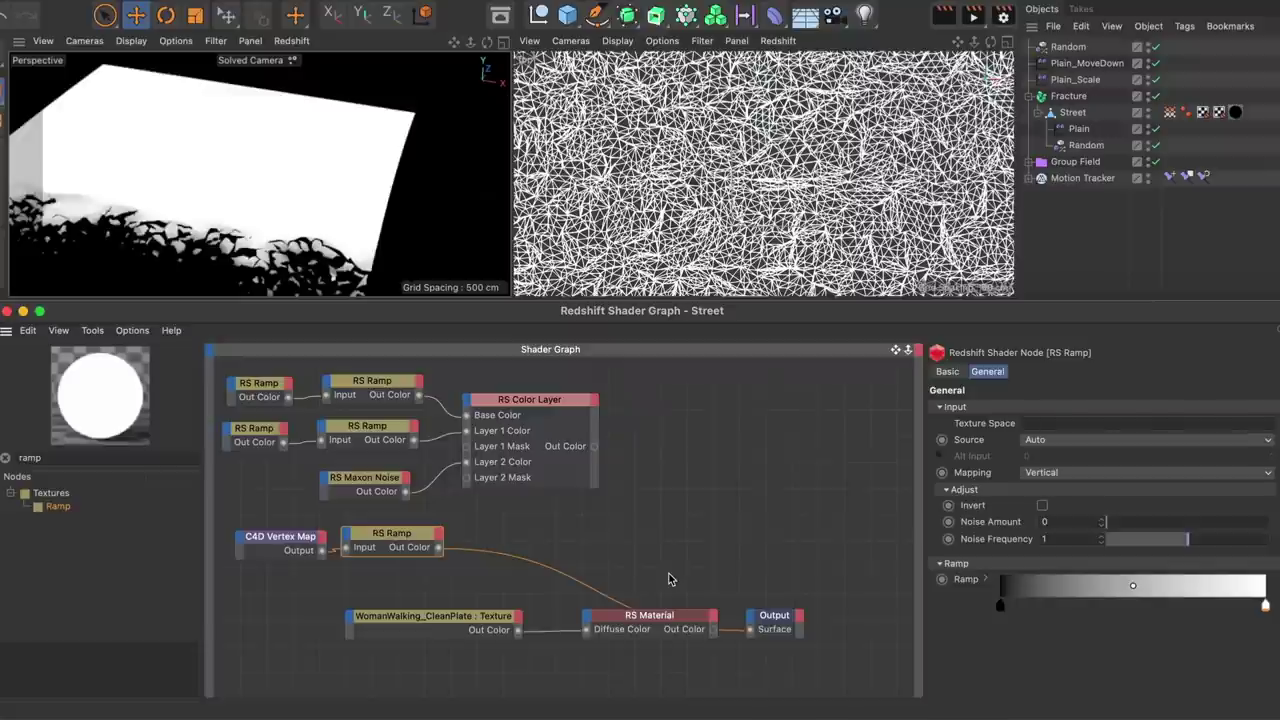
{"action": "left_click_drag", "start_coordinate": [1000, 604], "coordinate": [1251, 609]}
{"action": "left_click_drag", "start_coordinate": [438, 547], "coordinate": [466, 493]}
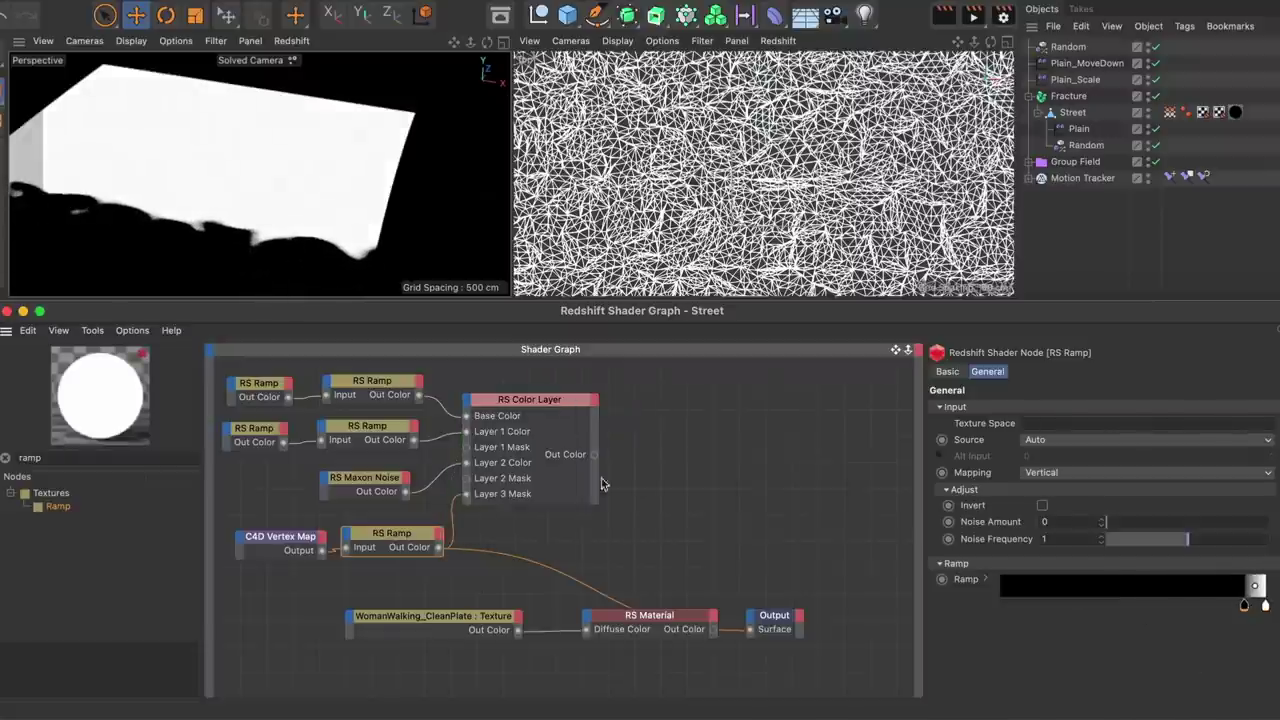
Add a teal ramp after the colour layer with a lighter second stop.
{"action": "left_click_drag", "start_coordinate": [640, 612], "coordinate": [596, 454]}
{"action": "key", "text": "ctrl+v"}
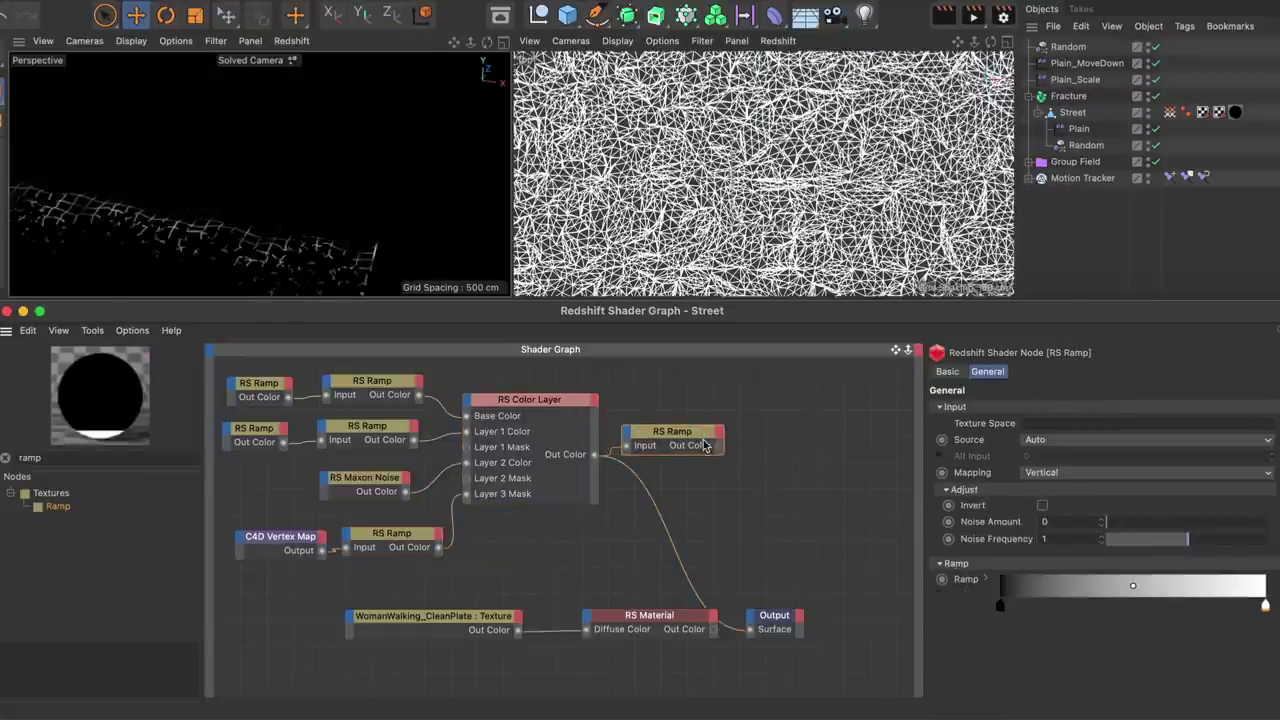
{"action": "left_click", "coordinate": [1156, 612]}
{"action": "left_click_drag", "start_coordinate": [1160, 637], "coordinate": [1100, 637]}
{"action": "left_click", "coordinate": [1240, 524]}
{"action": "left_click_drag", "start_coordinate": [1180, 637], "coordinate": [1166, 645]}
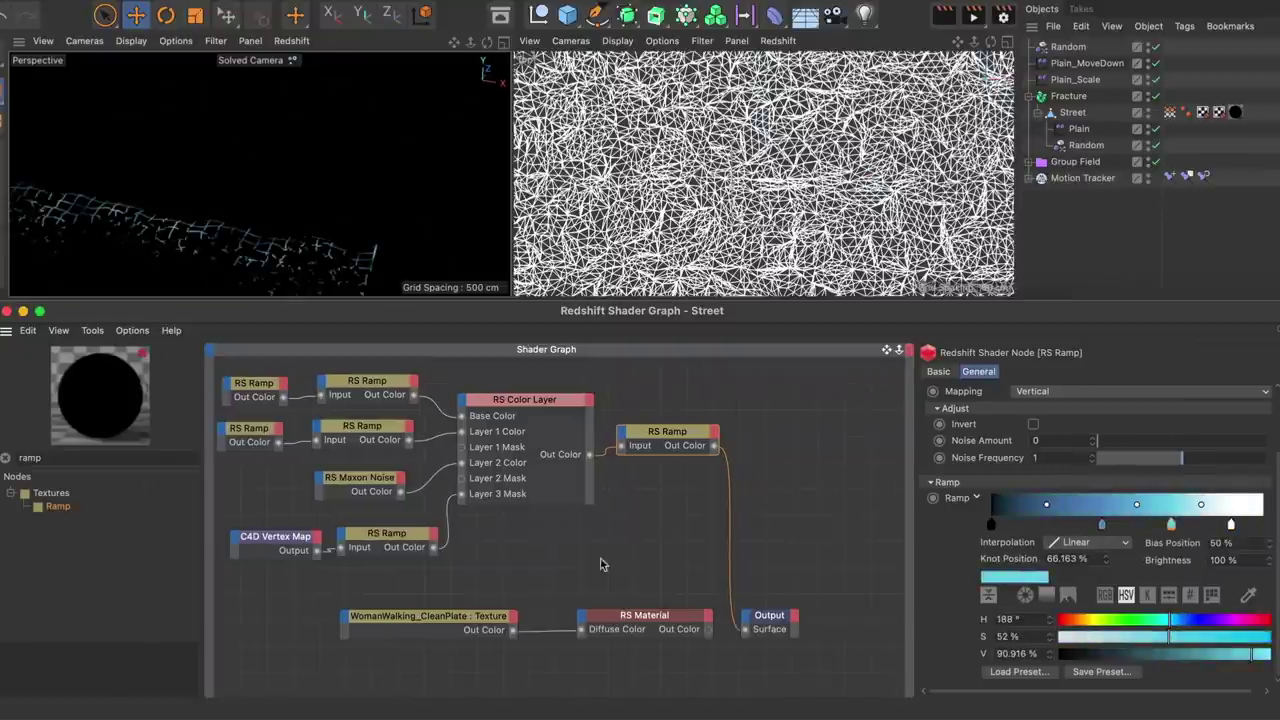
Feed the teal ramp into Emission Color and set Emission Weight to 1.
{"action": "left_click", "coordinate": [585, 616]}
{"action": "left_click", "coordinate": [740, 600]}
{"action": "left_click", "coordinate": [955, 386]}
{"action": "left_click", "coordinate": [1030, 469]}
{"action": "type", "text": "1"}
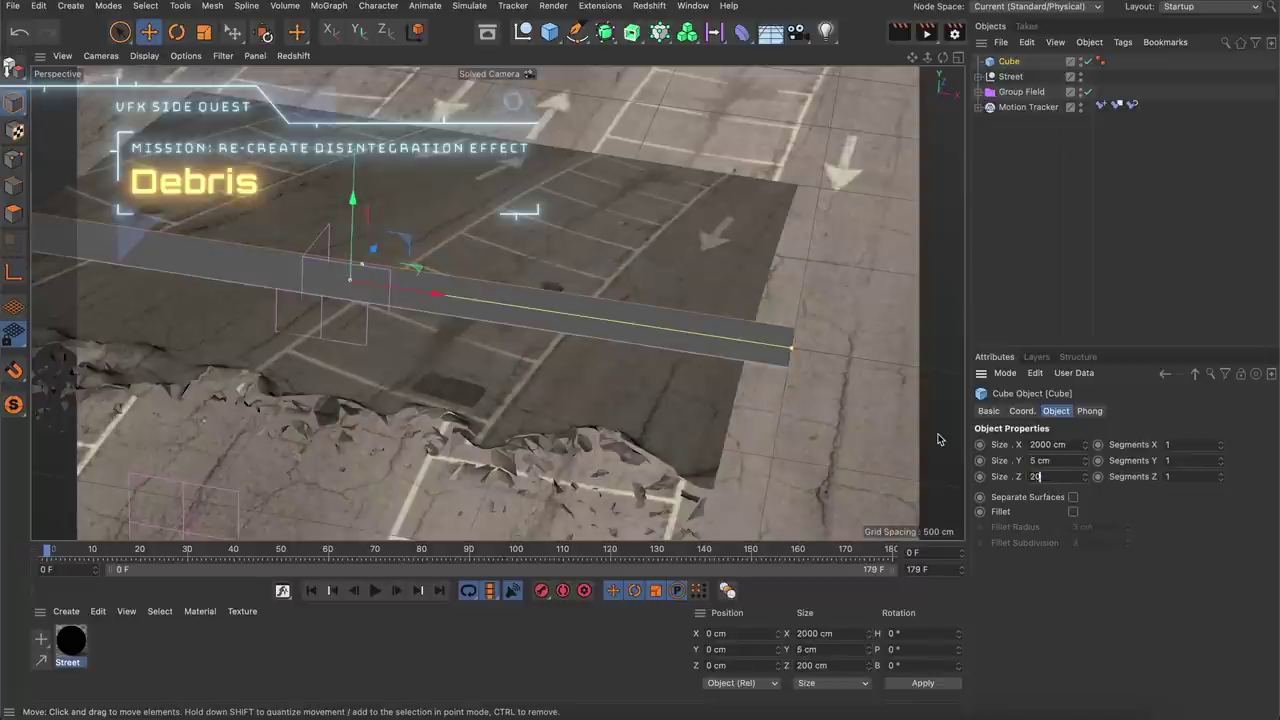
Stretch the Cube into a thin slab and Voronoi-fracture it with 20000 points.
{"action": "left_click_drag", "start_coordinate": [829, 286], "coordinate": [739, 345]}
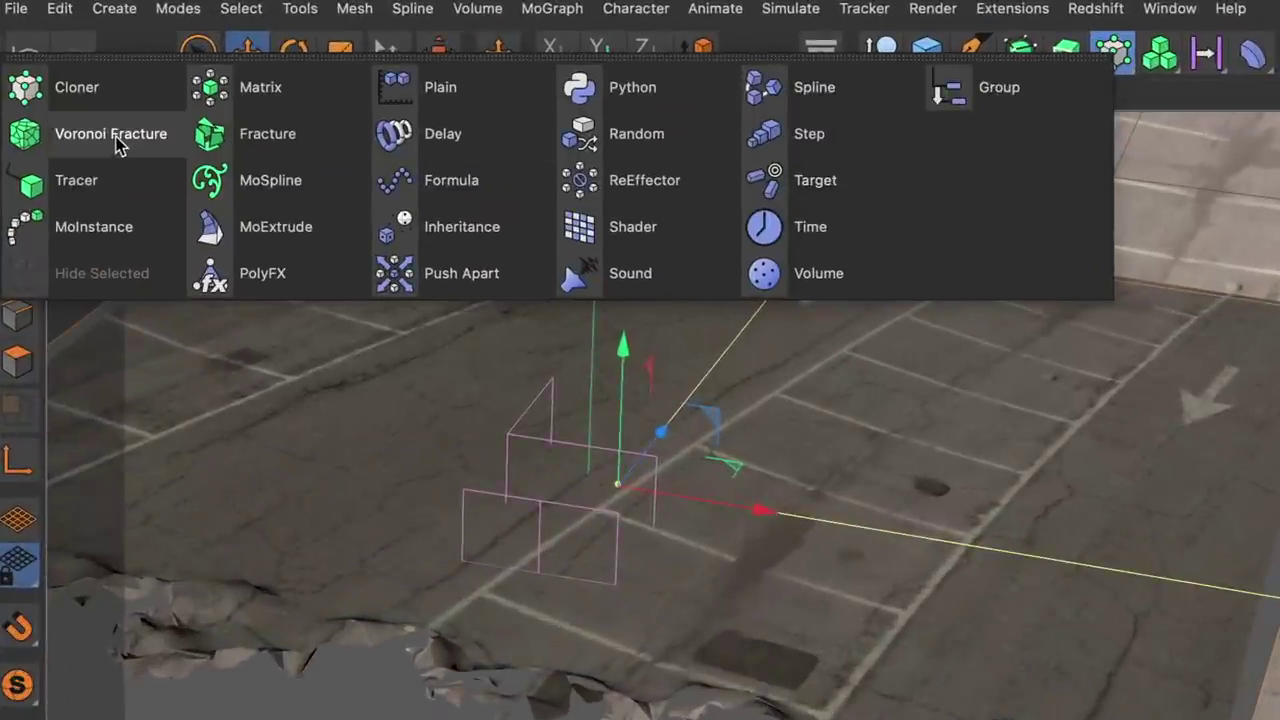
{"action": "left_click", "coordinate": [120, 140]}
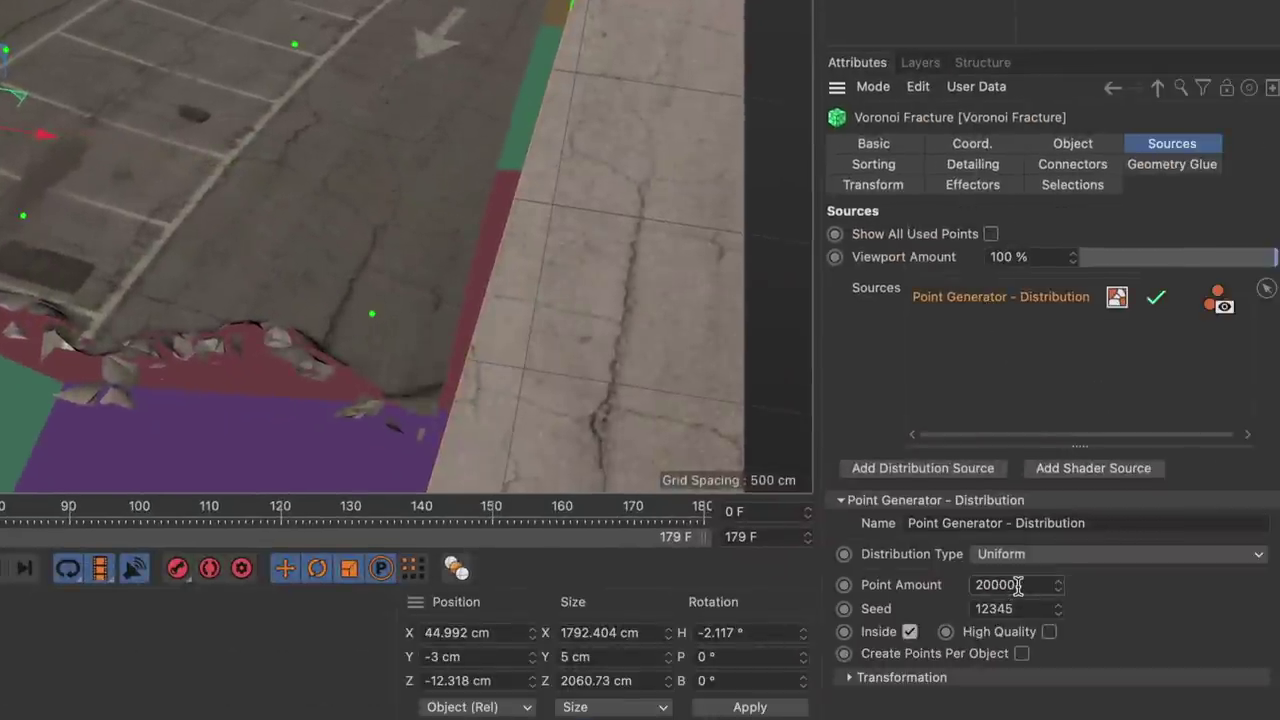
{"action": "key", "text": "Return"}
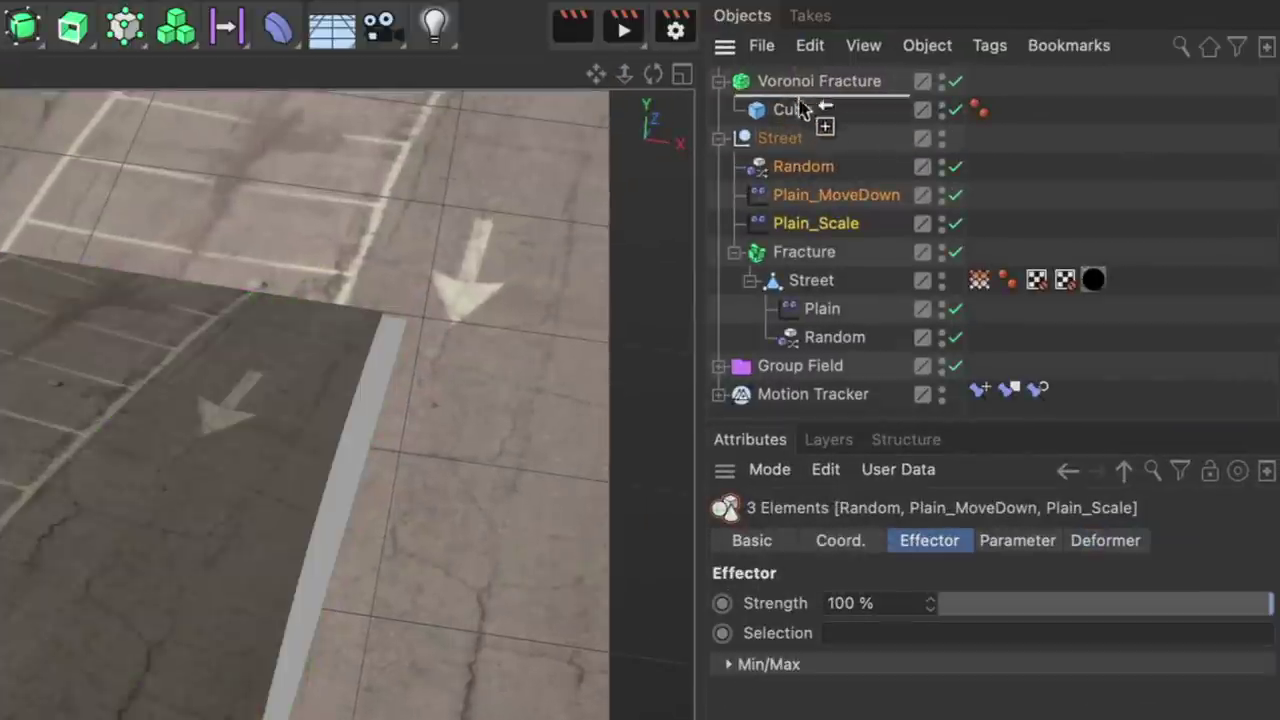
Copy the Random, Plain_MoveDown and Plain_Scale effectors into the Voronoi Fracture's Effectors list.
{"action": "mouse_move", "coordinate": [800, 100]}
{"action": "left_mouse_down", "text": "ctrl"}
{"action": "mouse_move", "coordinate": [777, 103]}
{"action": "mouse_move", "coordinate": [805, 80]}
{"action": "left_mouse_up", "text": "ctrl"}
{"action": "left_click", "coordinate": [719, 224]}
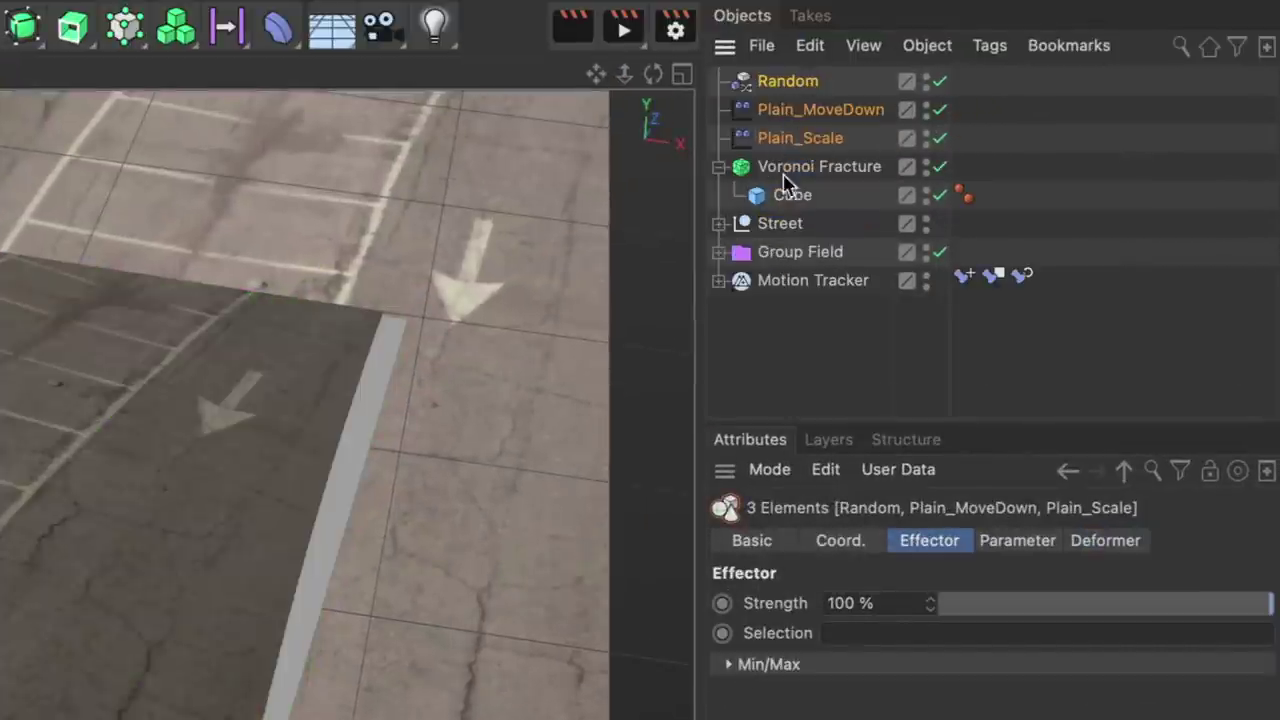
{"action": "left_click", "coordinate": [805, 168]}
{"action": "left_click", "coordinate": [894, 591]}
{"action": "left_click_drag", "start_coordinate": [829, 137], "coordinate": [887, 683]}
{"action": "left_click_drag", "start_coordinate": [940, 313], "coordinate": [935, 308]}
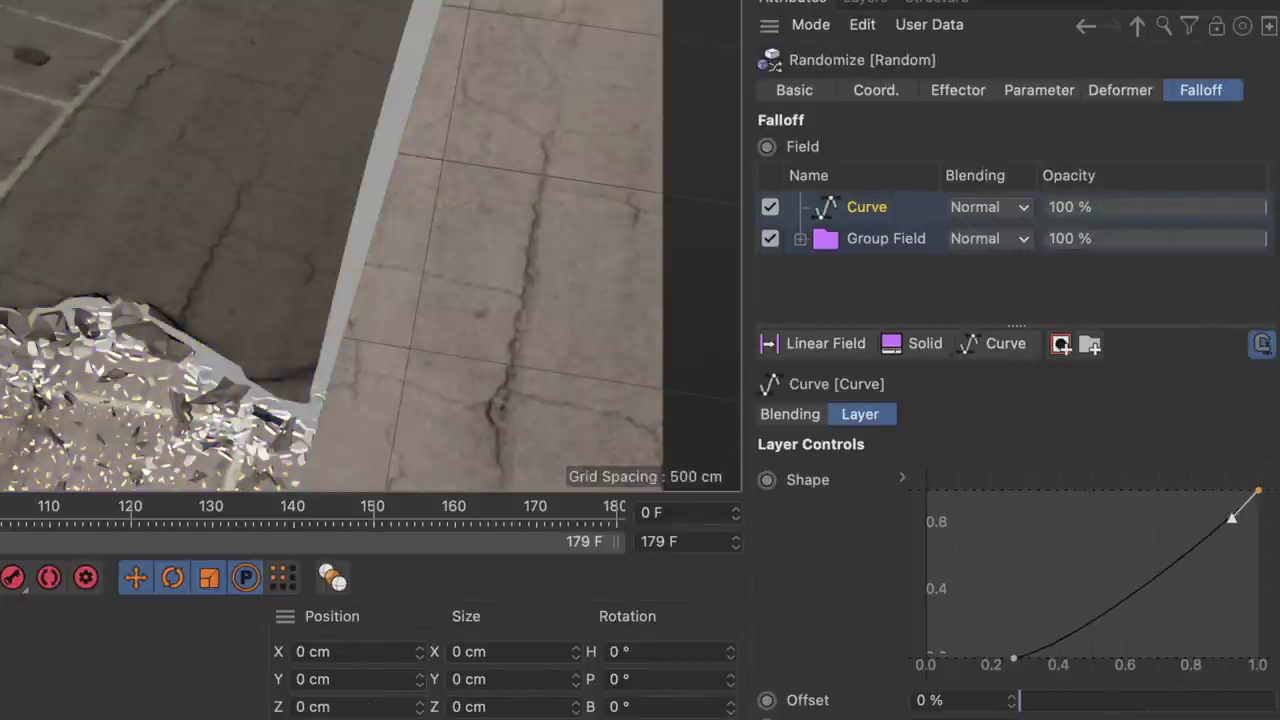
{"action": "left_click_drag", "start_coordinate": [1237, 497], "coordinate": [1194, 491]}
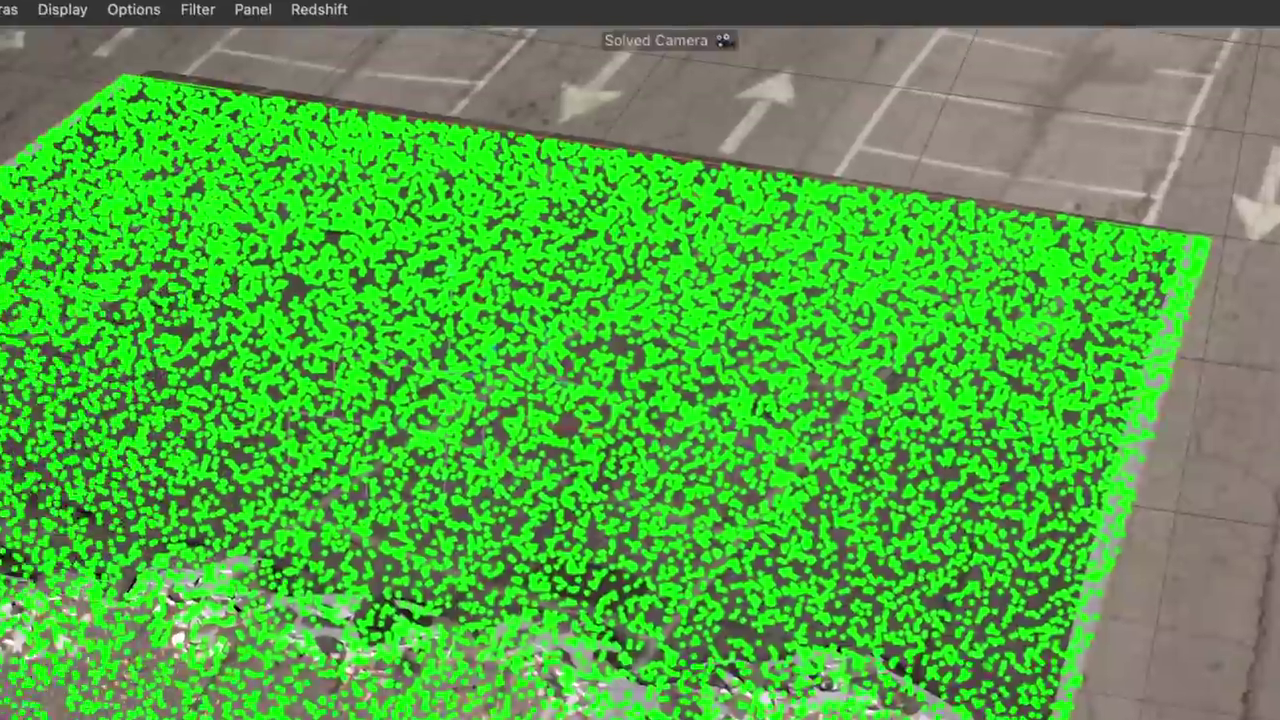
Export the selection as Alembic through frame 179 without cameras or subdivision surfaces, then scrub playback.
{"action": "left_click", "coordinate": [16, 12]}
{"action": "mouse_move", "coordinate": [195, 537]}
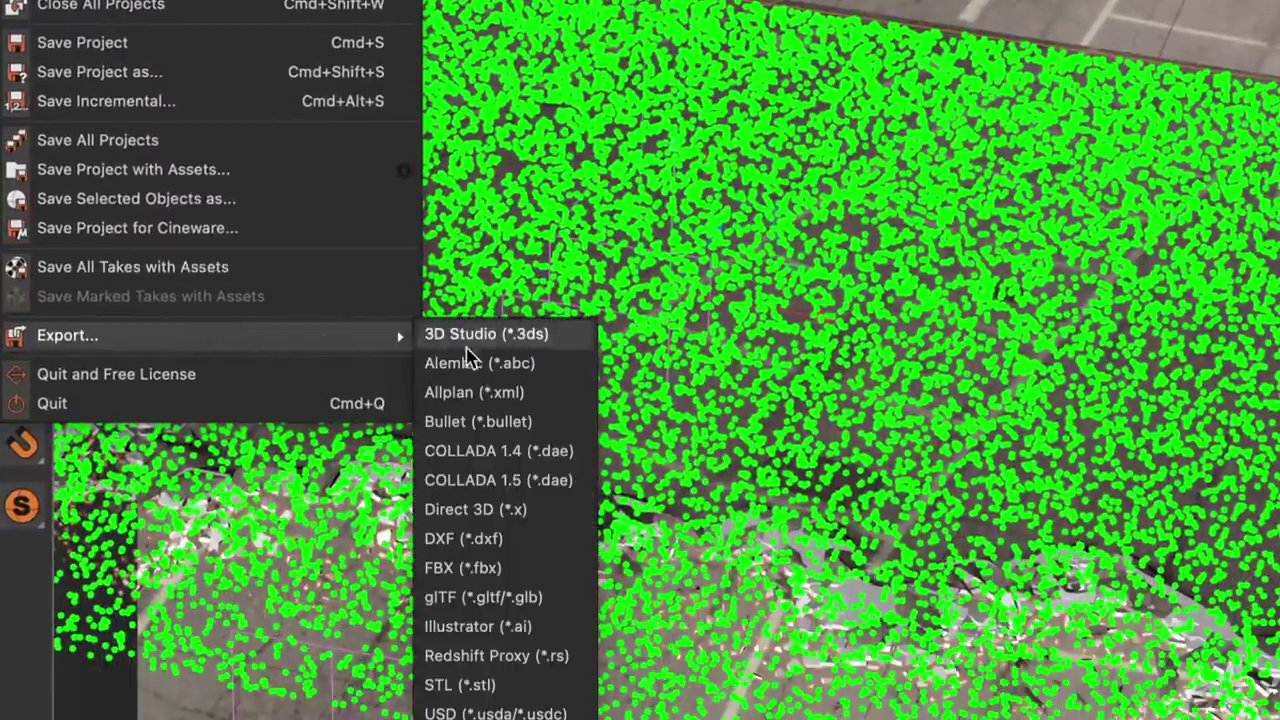
{"action": "left_click", "coordinate": [476, 366]}
{"action": "left_click_drag", "start_coordinate": [560, 121], "coordinate": [730, 128]}
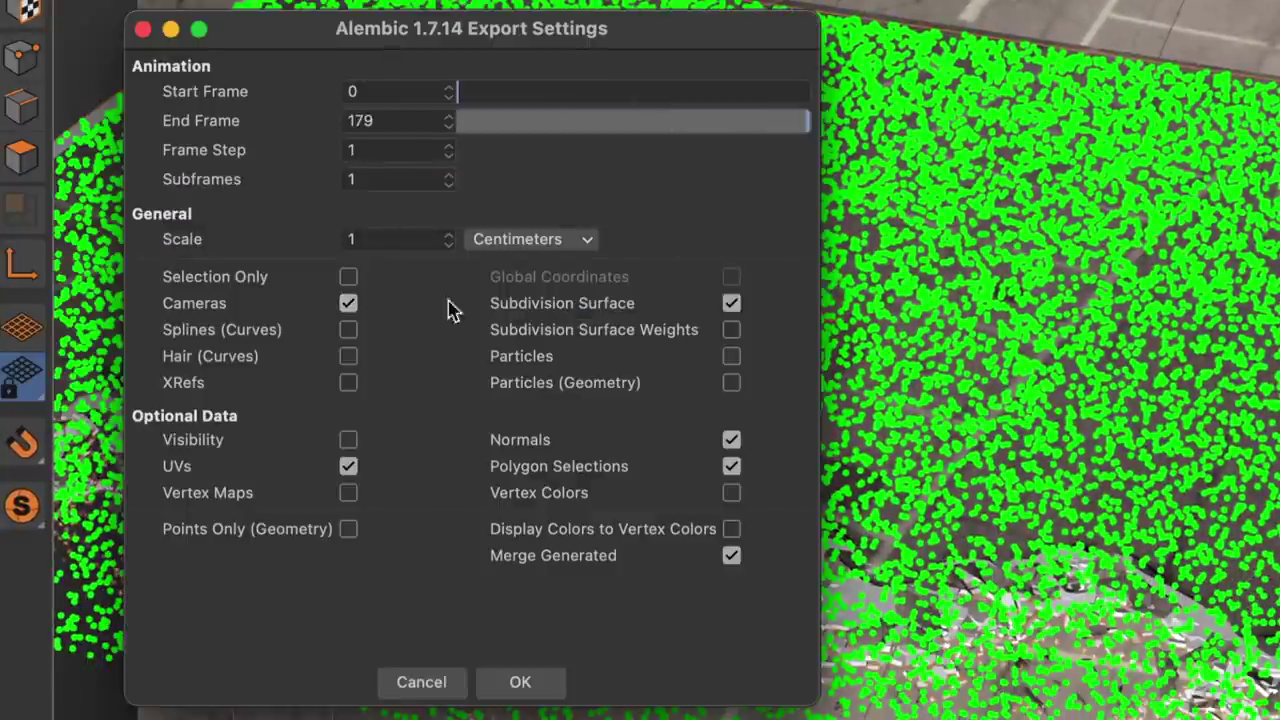
{"action": "left_click", "coordinate": [348, 277]}
{"action": "left_click", "coordinate": [348, 303]}
{"action": "left_click", "coordinate": [731, 303]}
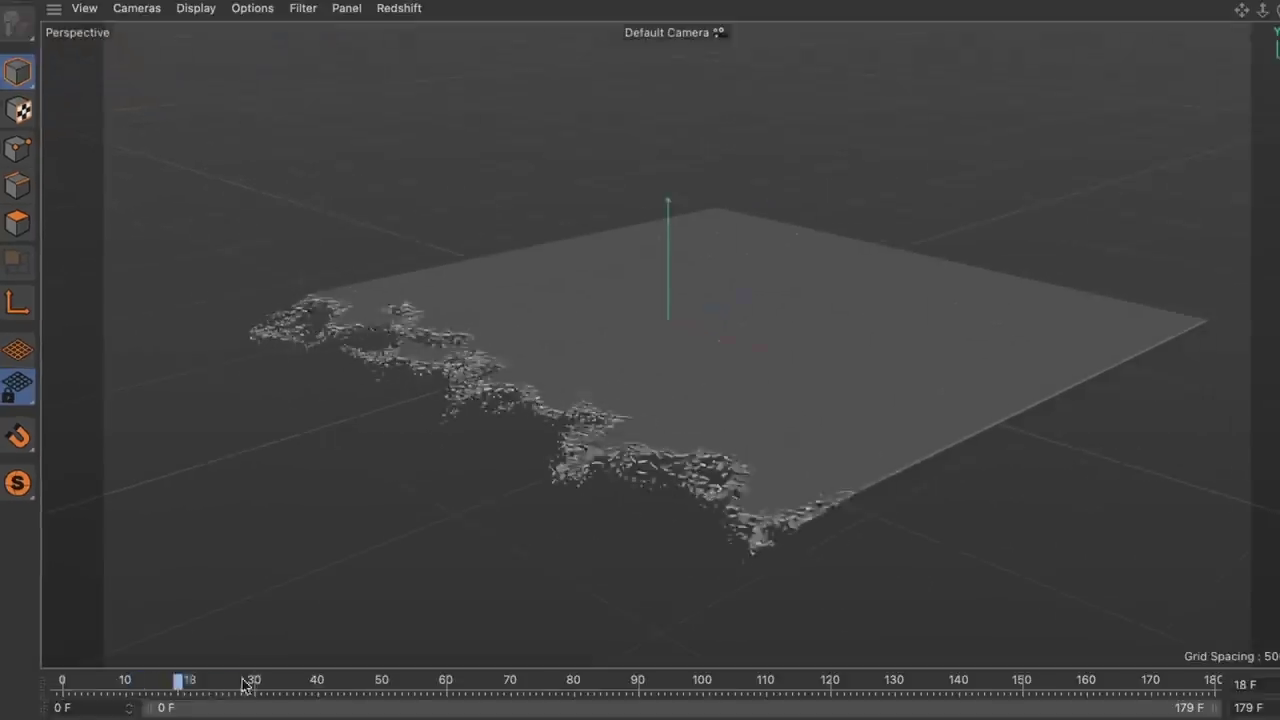
{"action": "left_click_drag", "start_coordinate": [249, 686], "coordinate": [805, 690]}
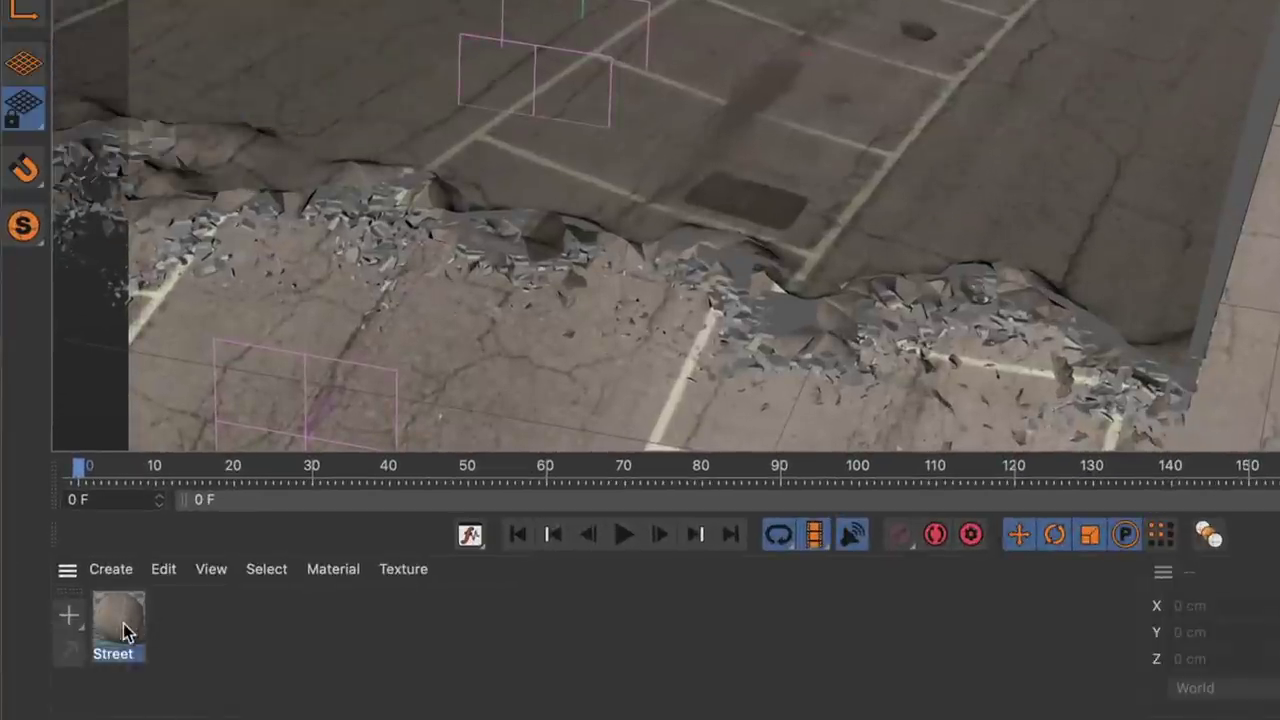
Duplicate the Street material for Debris and wire a TriPlanar-fed ramp into it.
{"action": "left_click_drag", "start_coordinate": [126, 640], "coordinate": [180, 655], "text": "ctrl"}
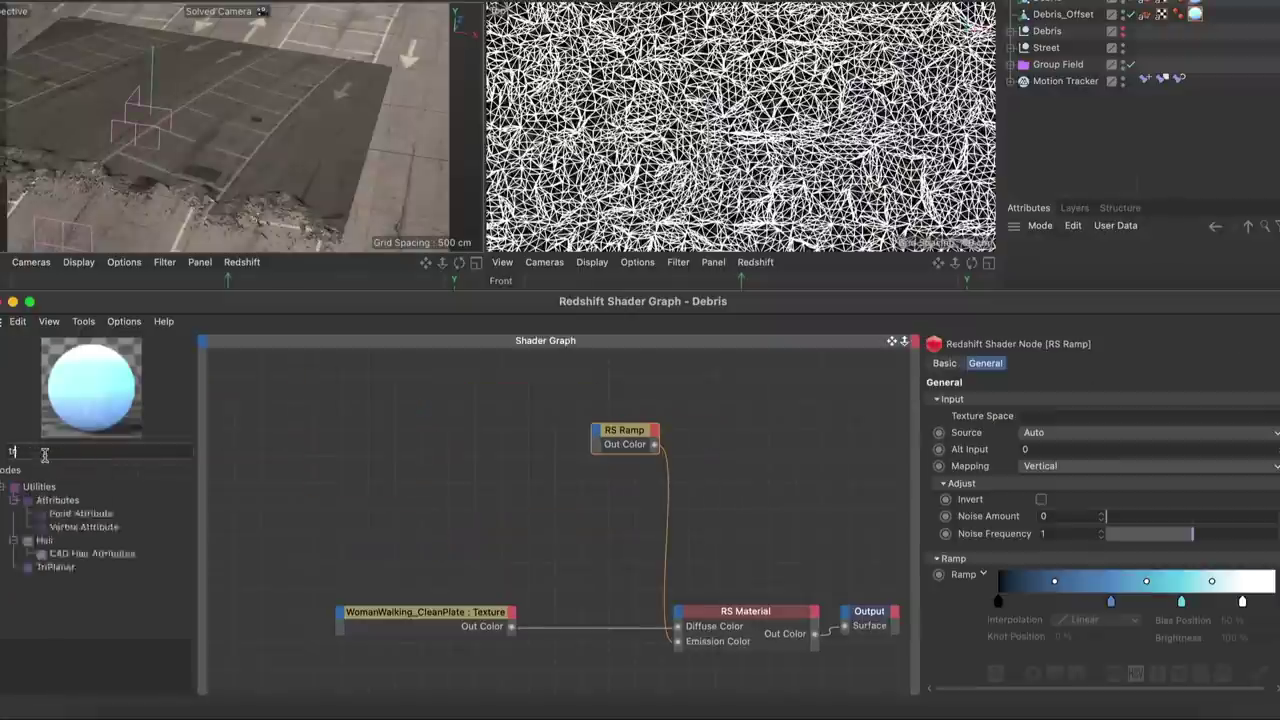
{"action": "left_click_drag", "start_coordinate": [501, 445], "coordinate": [598, 437]}
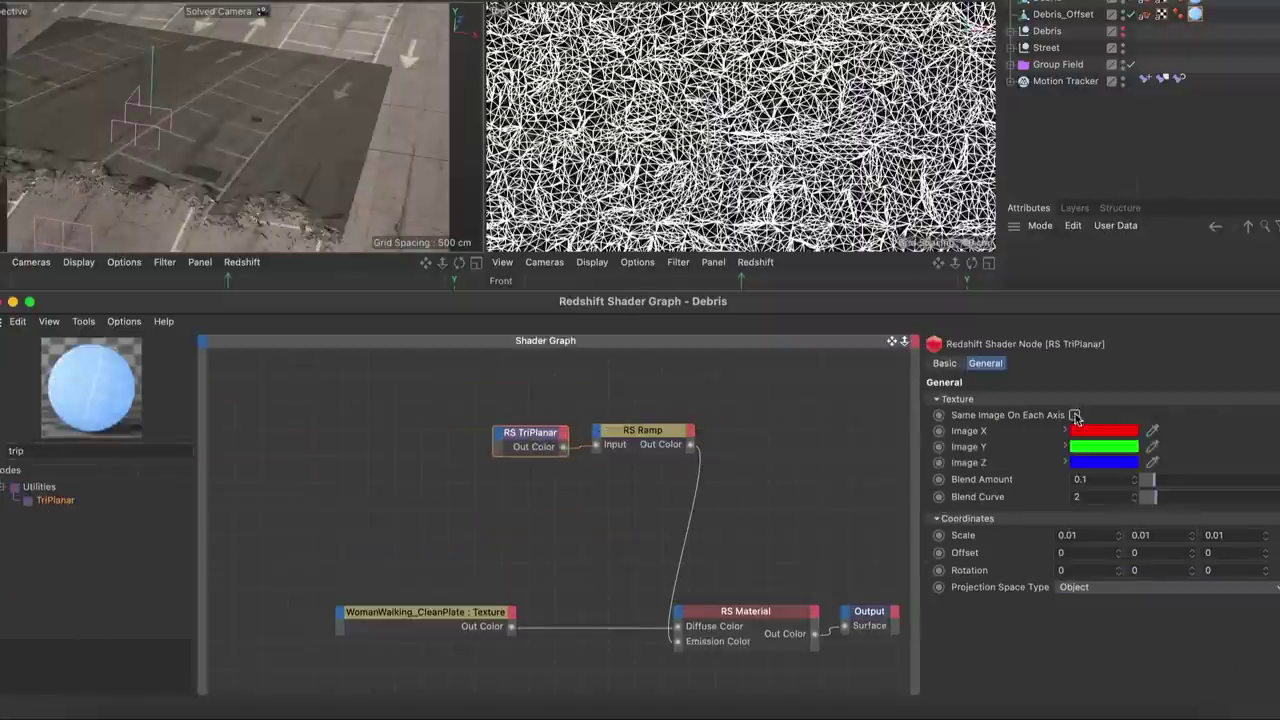
{"action": "left_click", "coordinate": [1065, 446]}
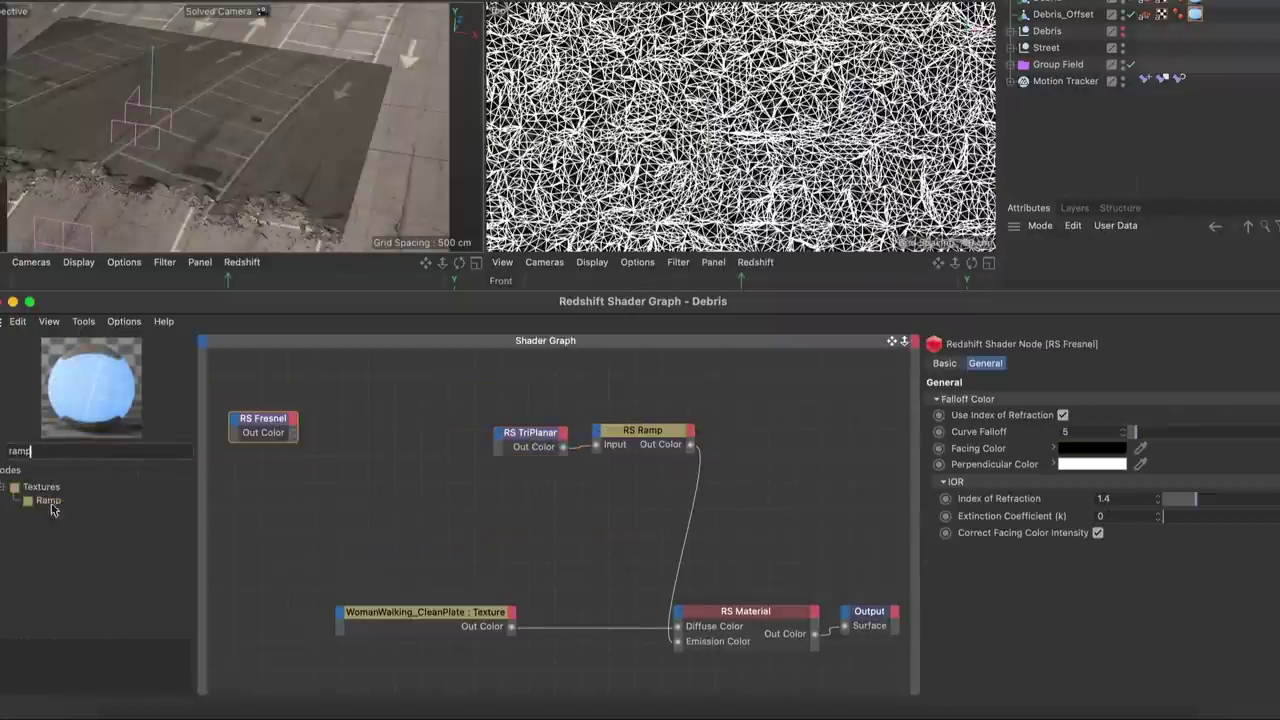
{"action": "double_click", "coordinate": [48, 500]}
{"action": "left_click_drag", "start_coordinate": [407, 427], "coordinate": [508, 443]}
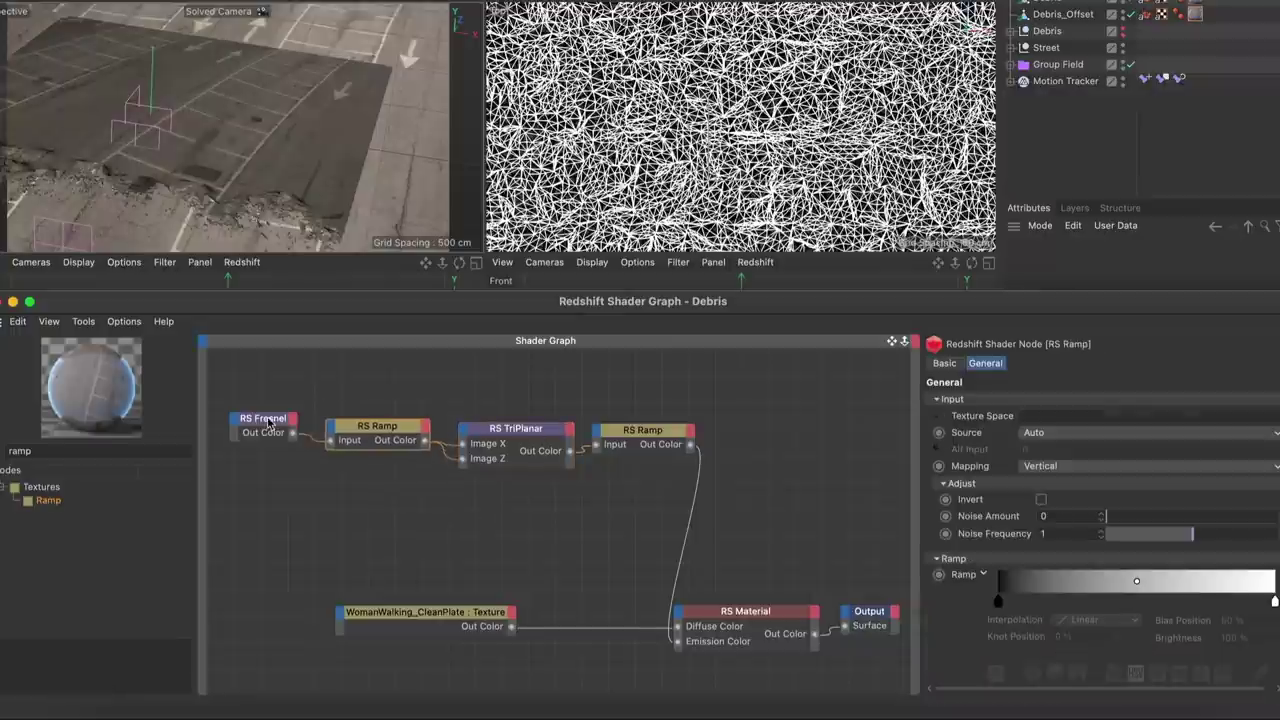
{"action": "left_click_drag", "start_coordinate": [1274, 601], "coordinate": [1006, 604]}
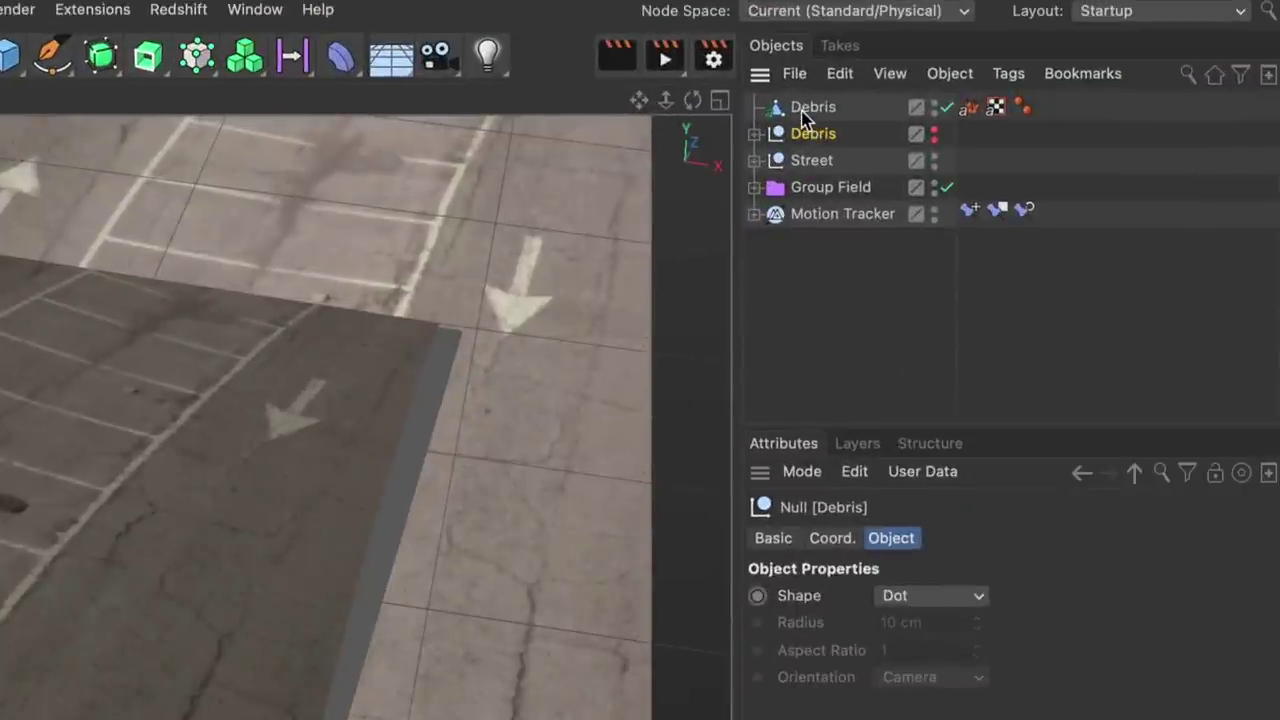
Duplicate the Debris Alembic as Debris_Offset with a -10 F animation offset.
{"action": "left_click", "coordinate": [806, 110]}
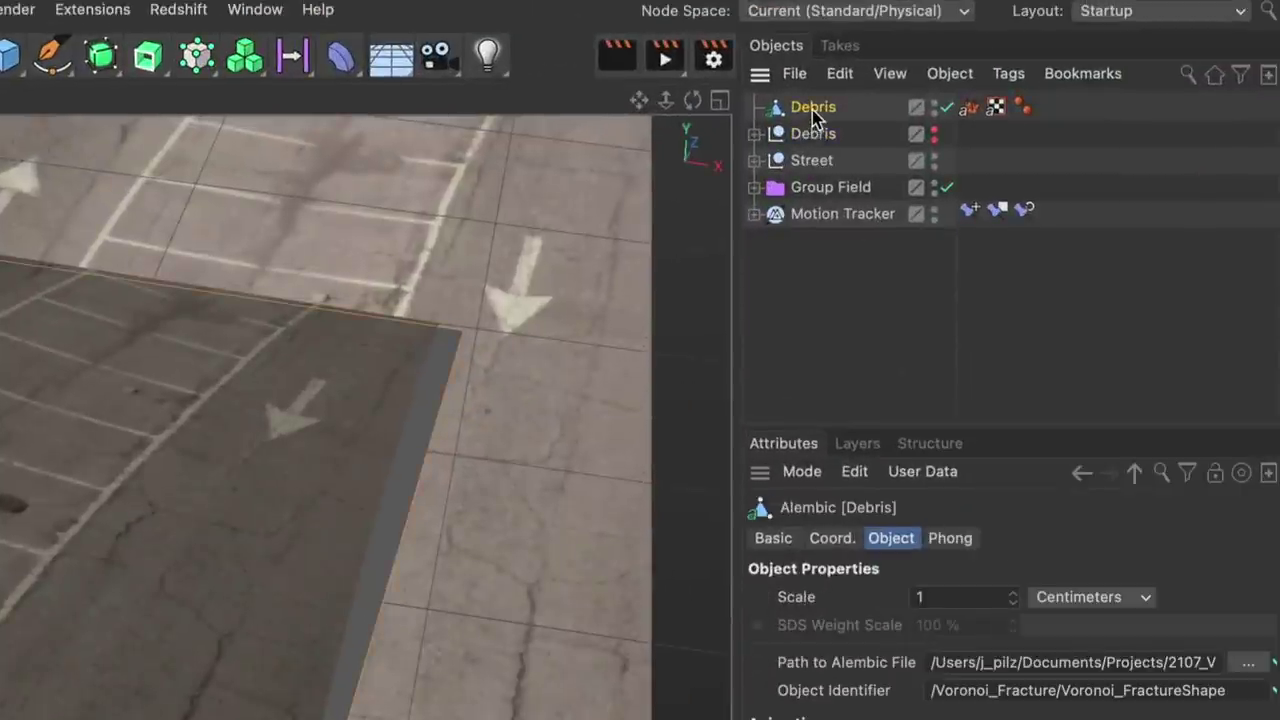
{"action": "left_click_drag", "start_coordinate": [813, 117], "coordinate": [828, 141], "text": "ctrl"}
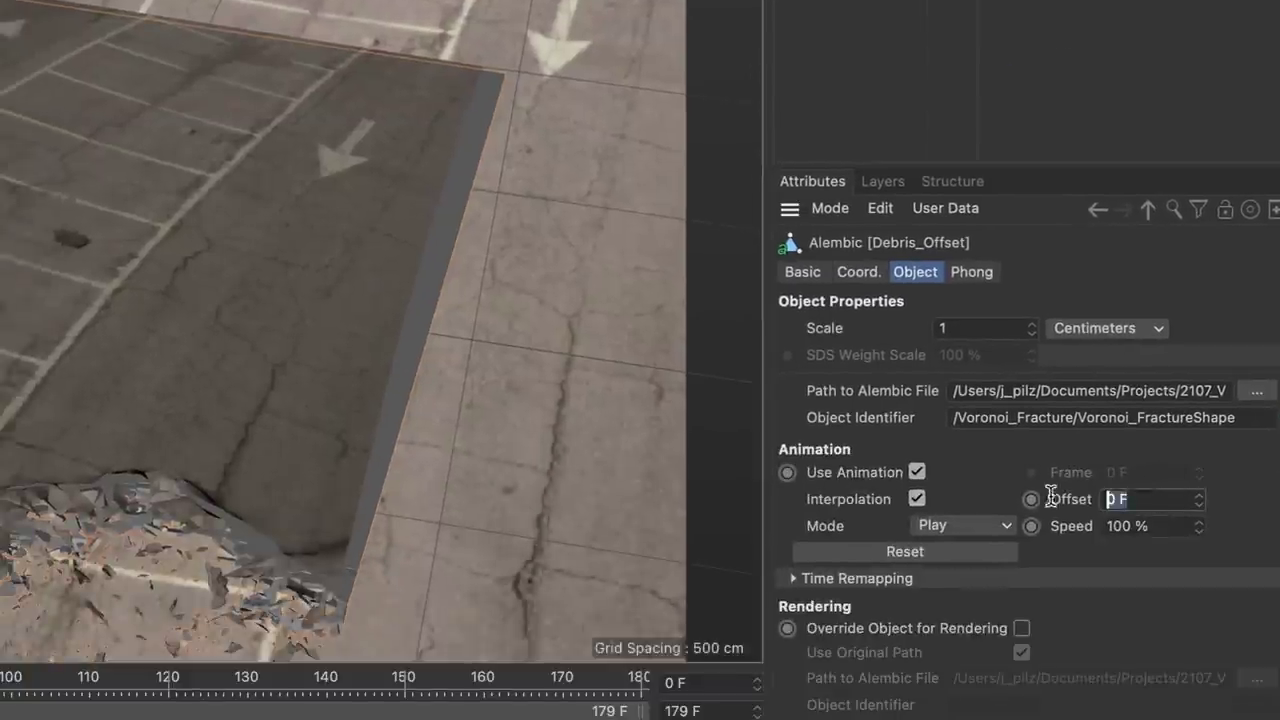
{"action": "type", "text": "-10"}
{"action": "key", "text": "Return"}
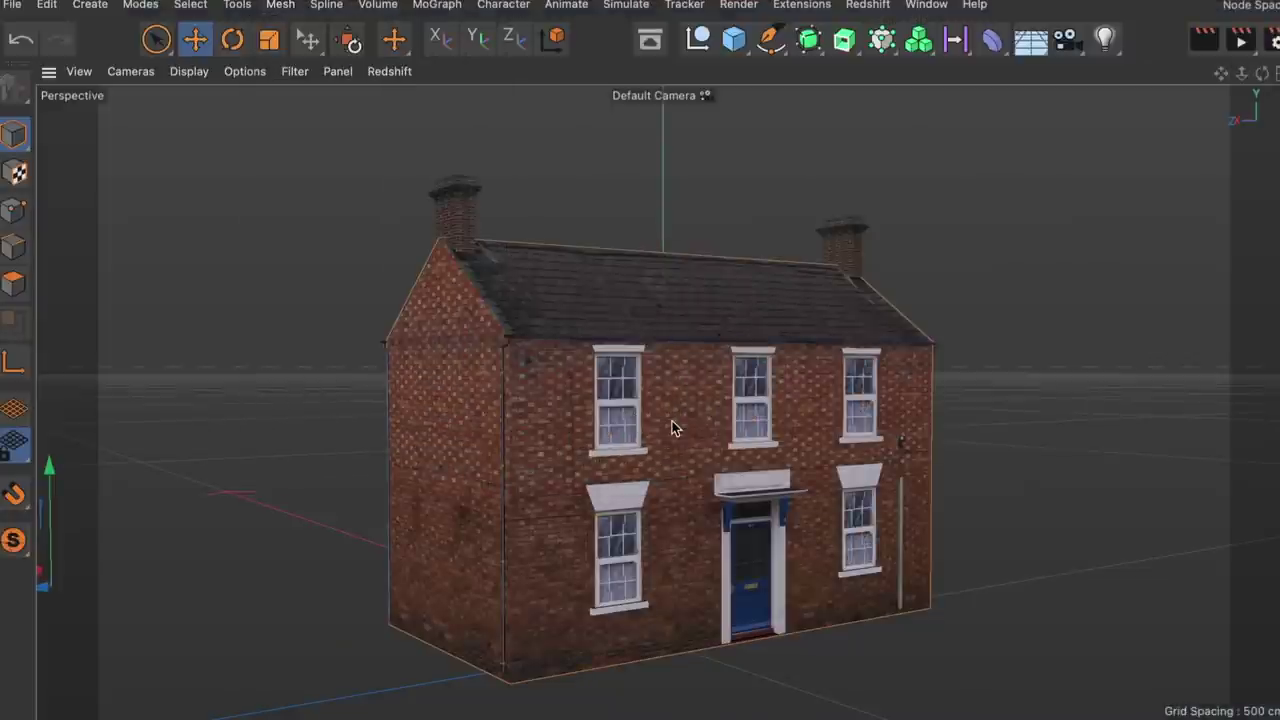
Preview the 39 European Buildings Set on TurboSquid.
{"action": "left_click", "coordinate": [102, 553]}
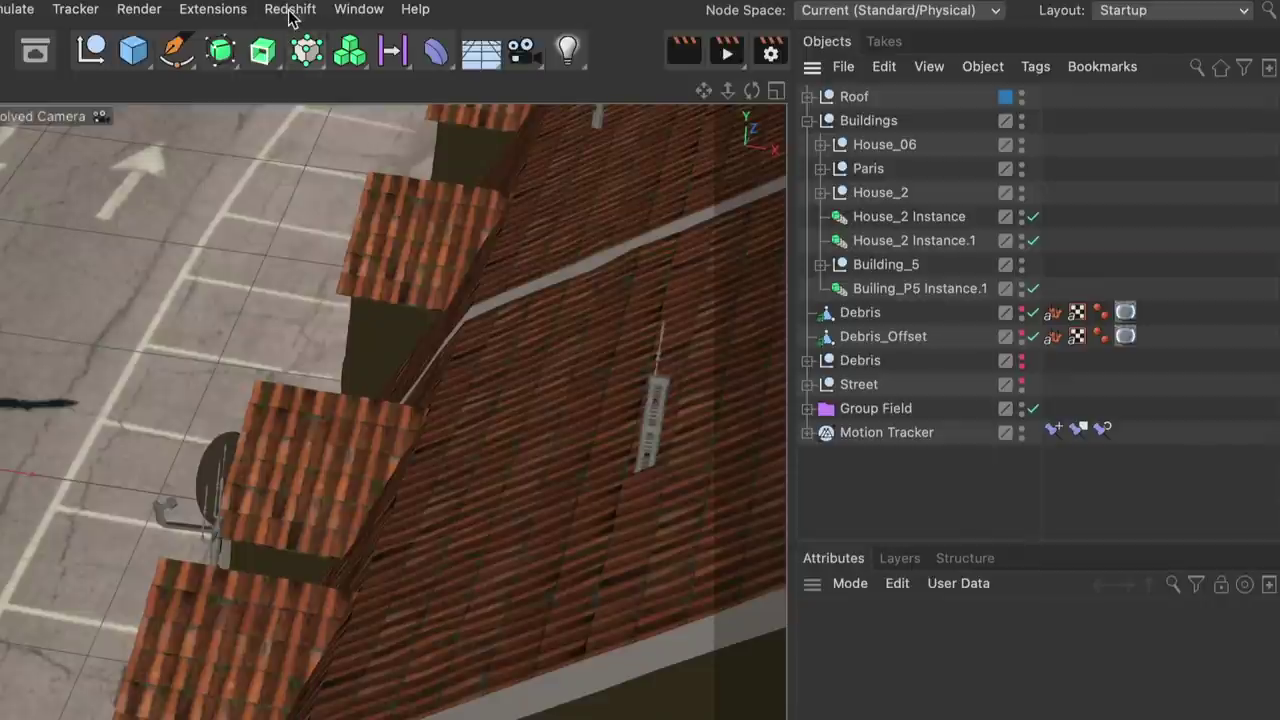
Add a Redshift Sky to the scene.
{"action": "left_click", "coordinate": [290, 10]}
{"action": "mouse_move", "coordinate": [309, 43]}
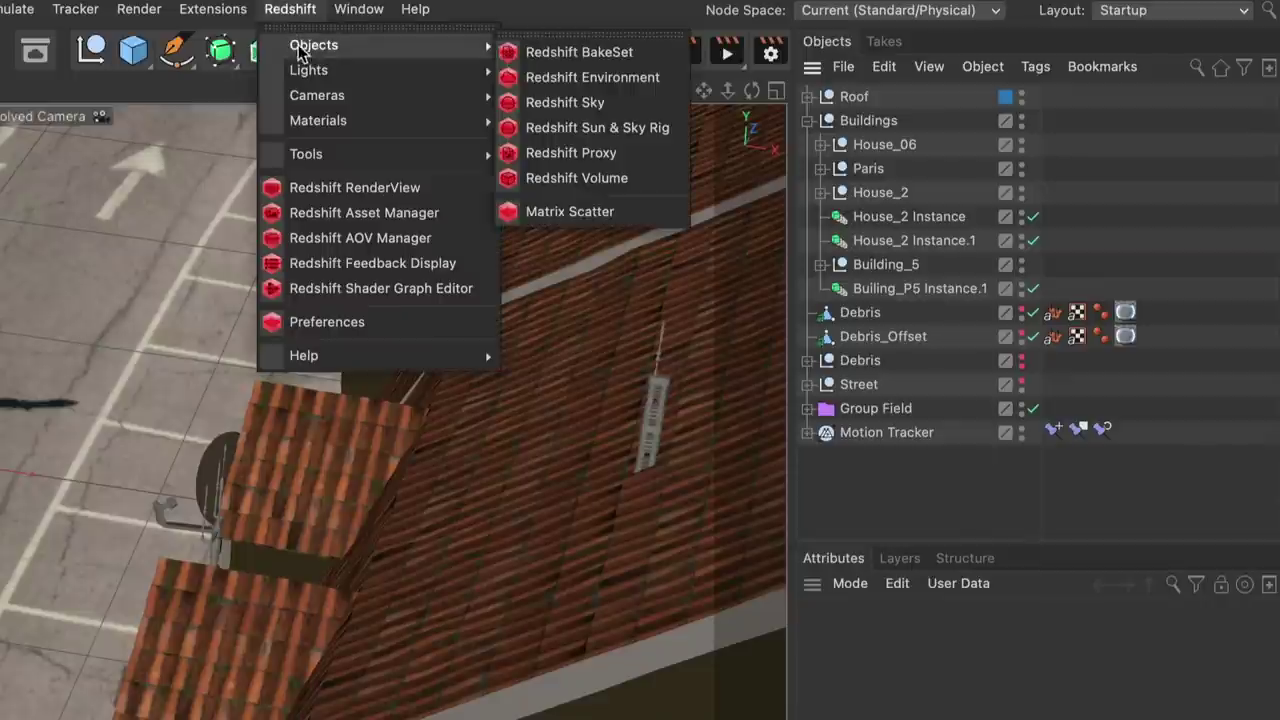
{"action": "left_click", "coordinate": [566, 100]}
Add an RS Infinite Light and angle it so building shadows cross the street.
{"action": "left_click", "coordinate": [290, 10]}
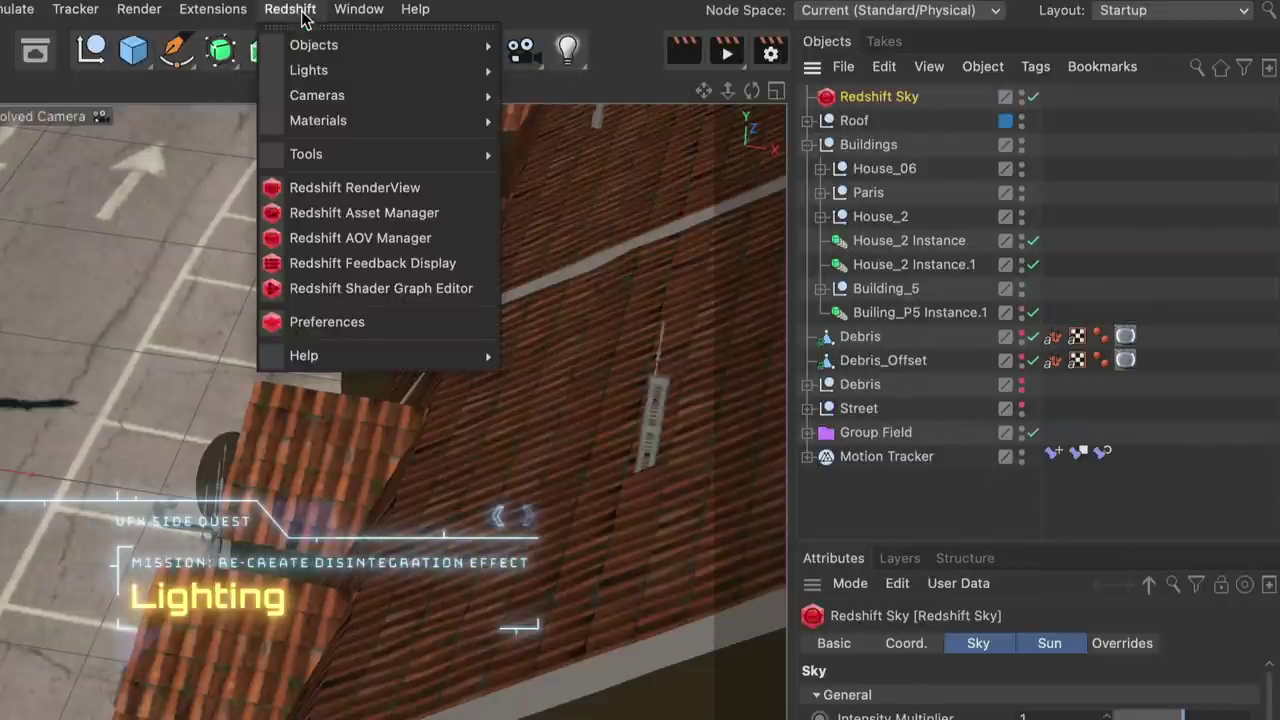
{"action": "mouse_move", "coordinate": [300, 66]}
{"action": "left_click", "coordinate": [531, 93]}
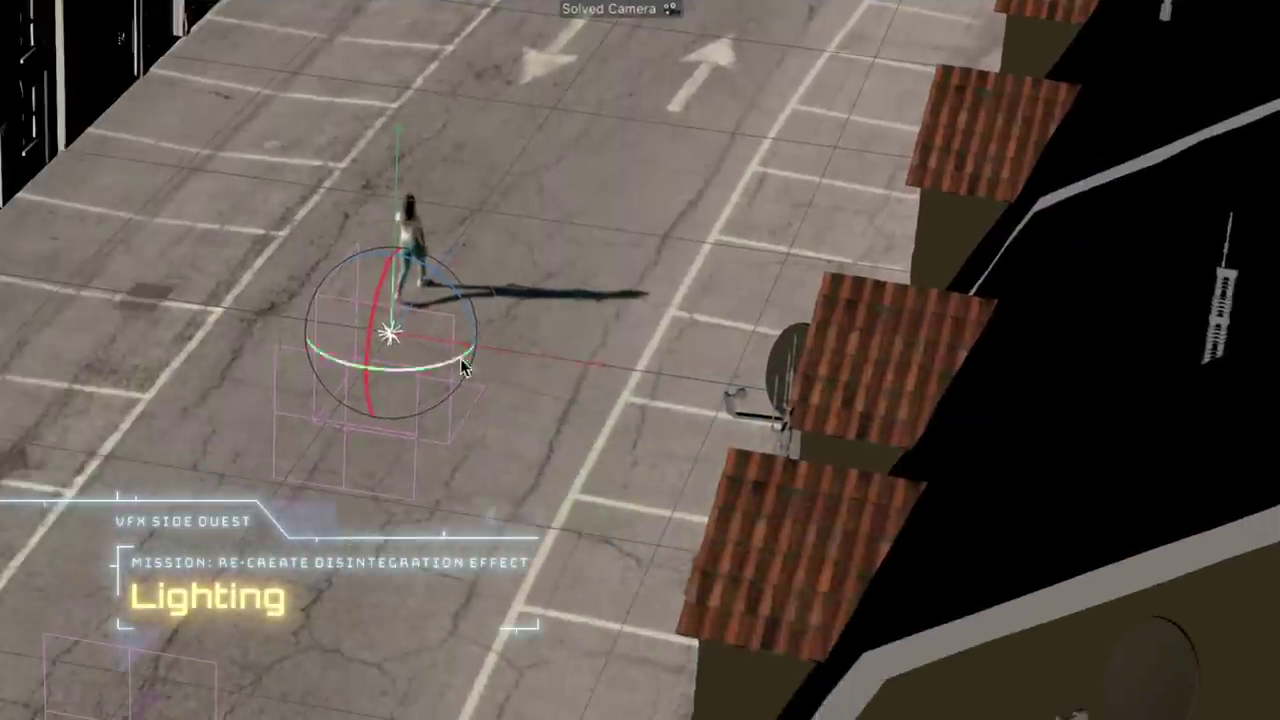
{"action": "left_click_drag", "start_coordinate": [430, 370], "coordinate": [390, 333]}
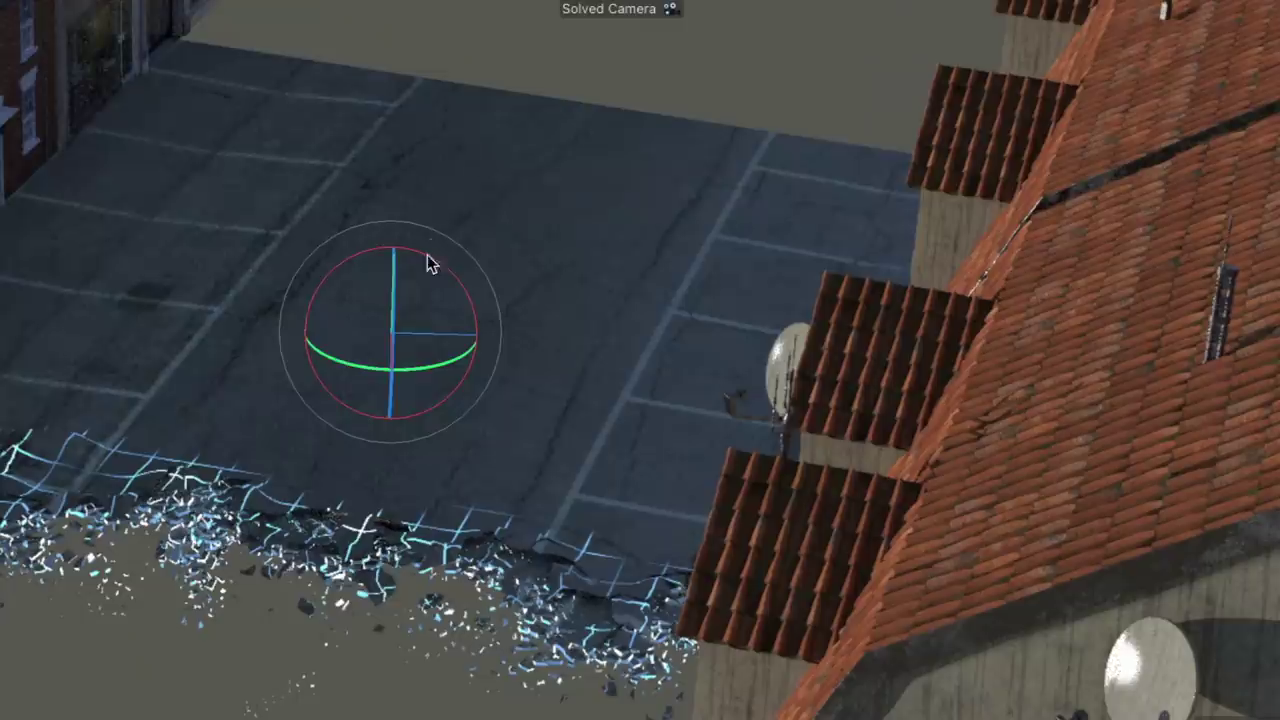
{"action": "left_click_drag", "start_coordinate": [423, 263], "coordinate": [489, 287]}
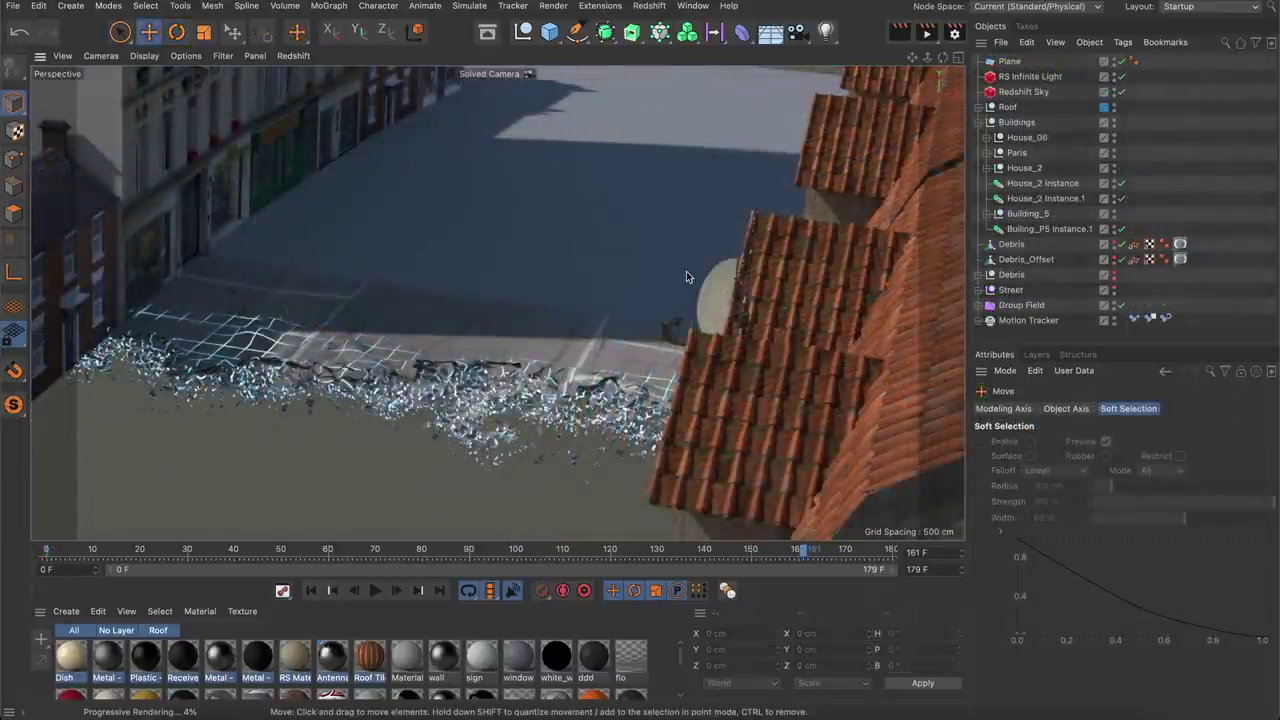
Add a Redshift Object tag to the Paris building group.
{"action": "left_click", "coordinate": [1004, 153]}
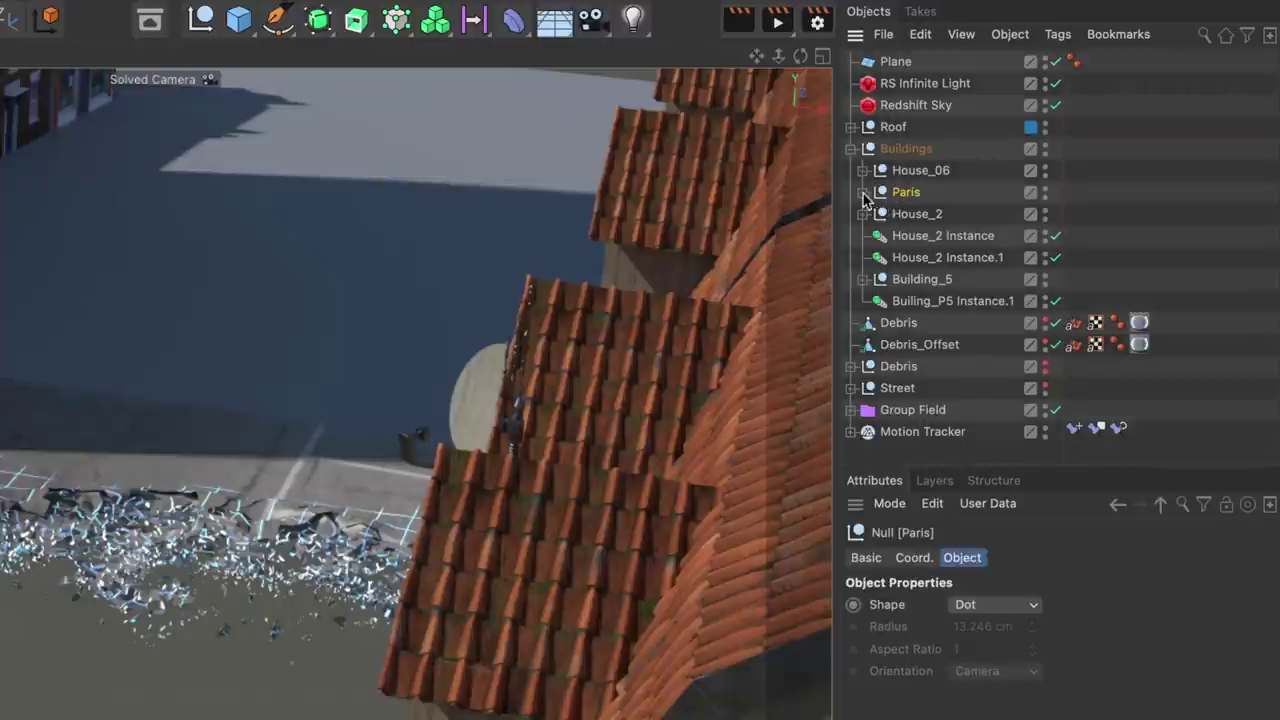
{"action": "right_click", "coordinate": [898, 193]}
{"action": "mouse_move", "coordinate": [970, 181]}
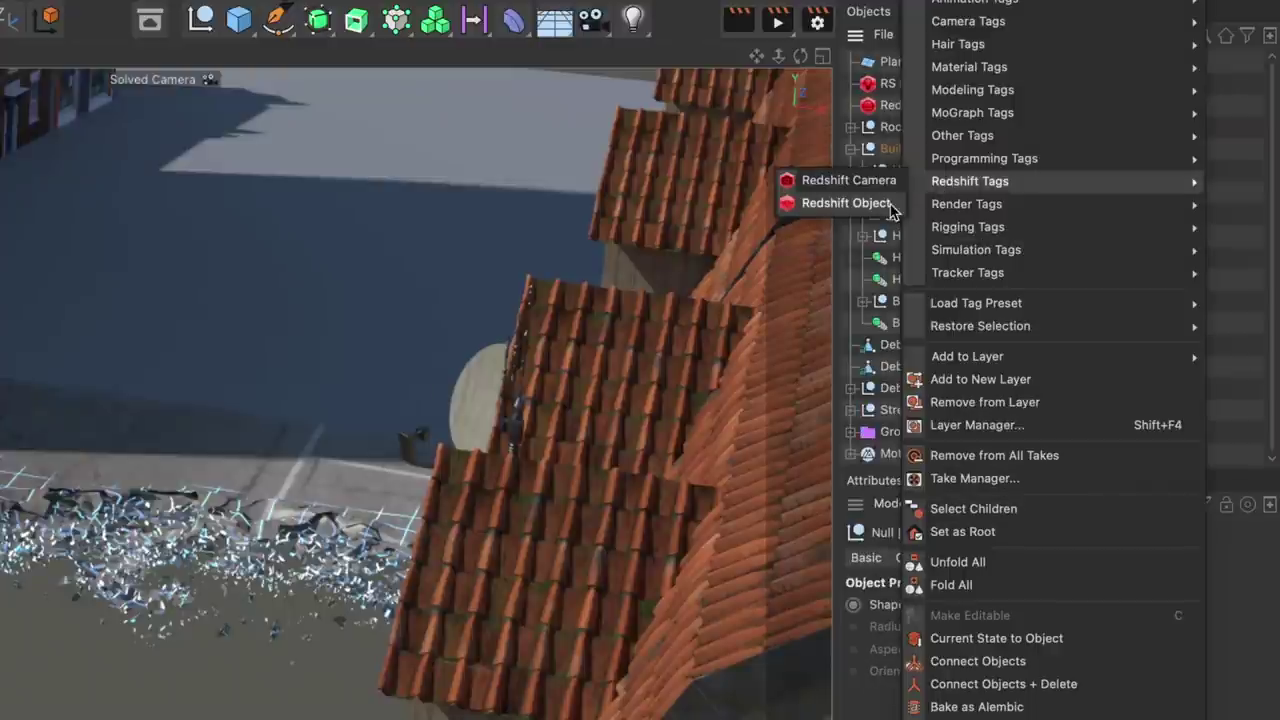
{"action": "left_click", "coordinate": [889, 204]}
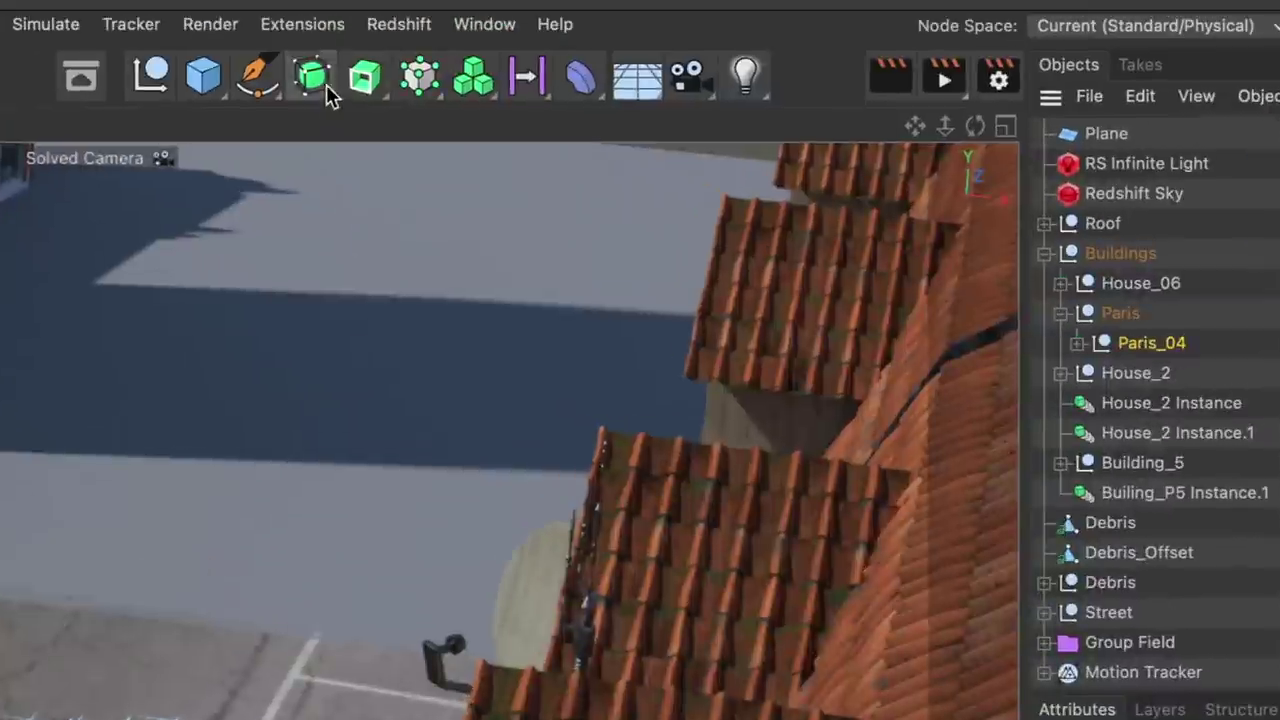
Create a Paris_04 instance tagged with visibility override, hidden from primary and secondary rays.
{"action": "left_click", "coordinate": [315, 80]}
{"action": "left_click", "coordinate": [430, 172]}
{"action": "right_click", "coordinate": [1190, 342]}
{"action": "mouse_move", "coordinate": [1256, 293]}
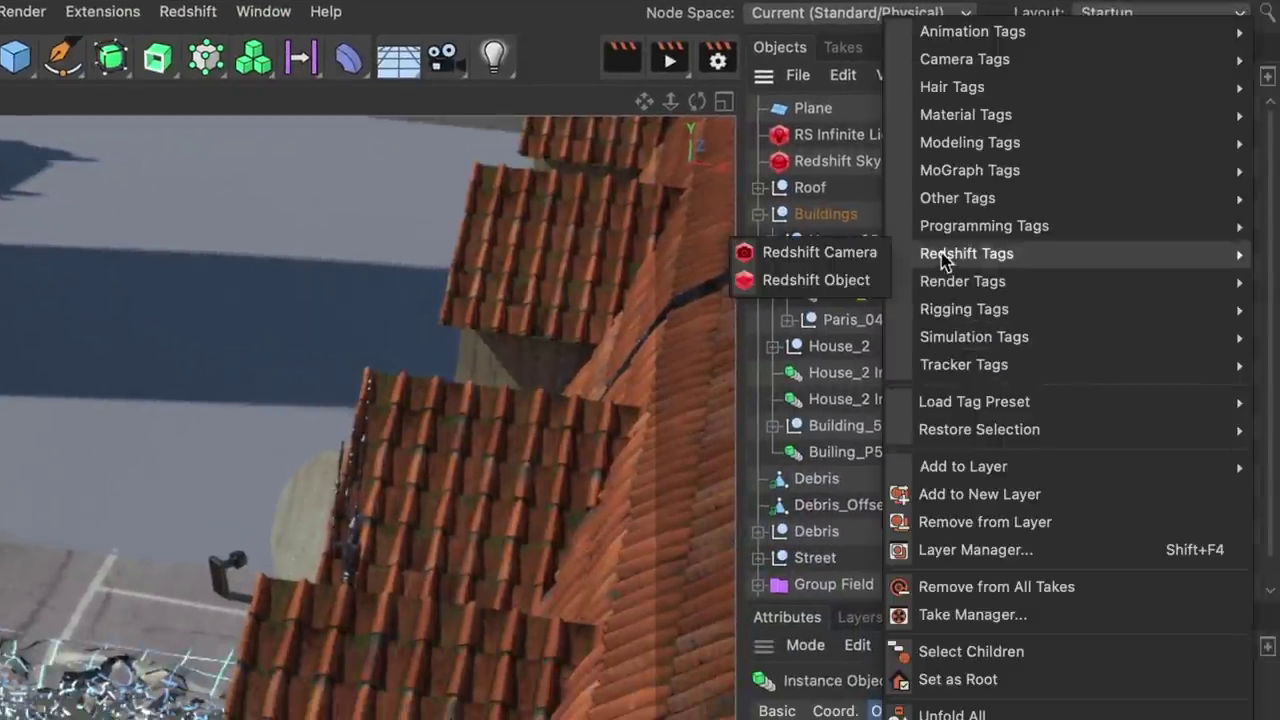
{"action": "left_click", "coordinate": [851, 281]}
{"action": "left_click", "coordinate": [855, 507]}
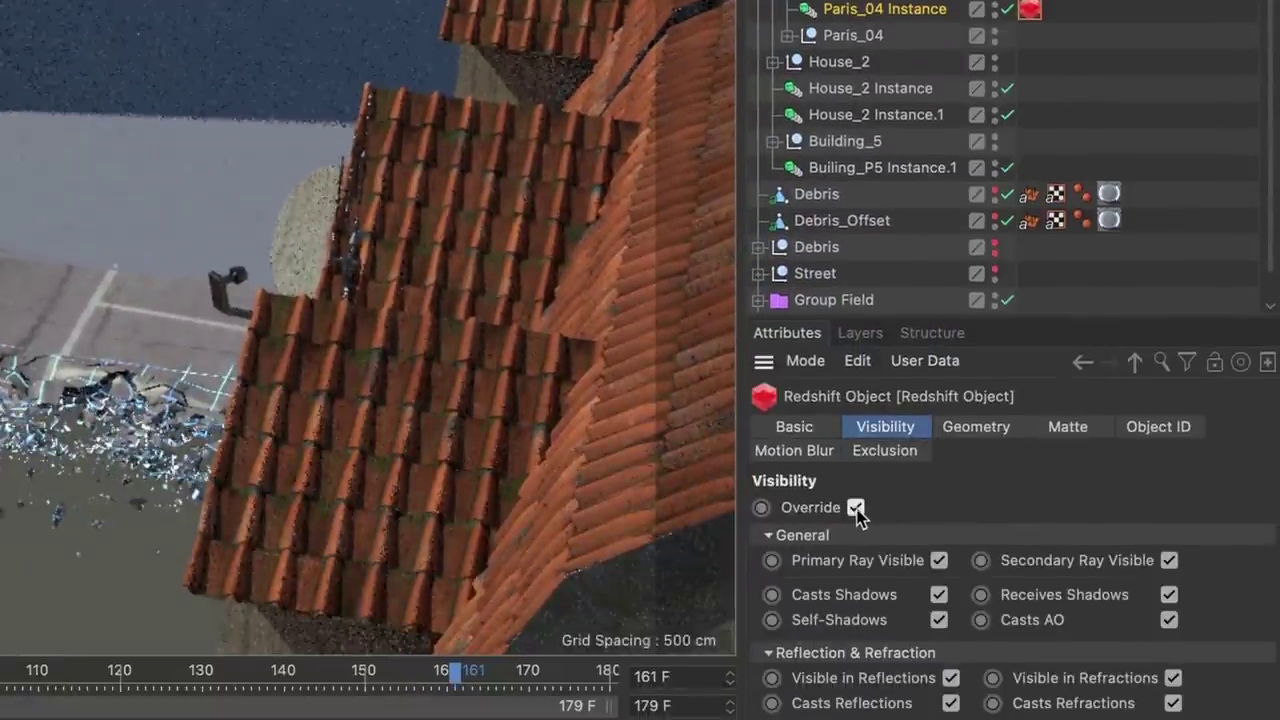
{"action": "left_click", "coordinate": [939, 561]}
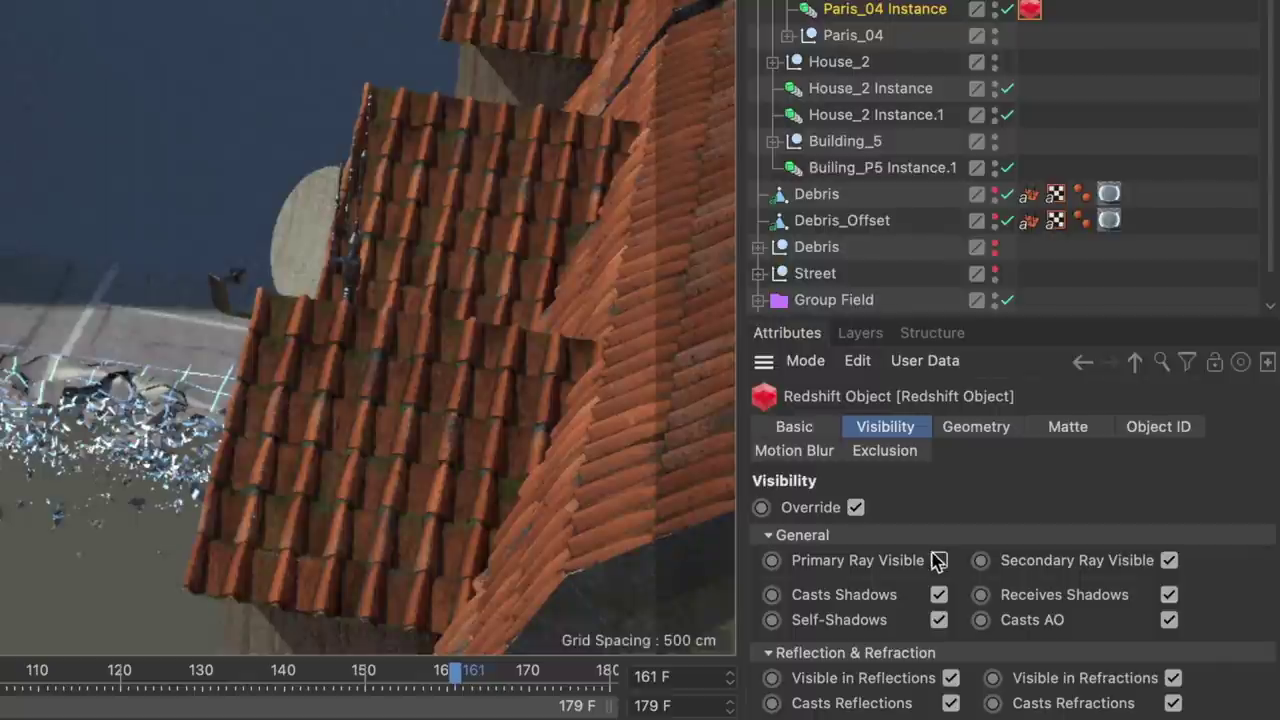
{"action": "left_click", "coordinate": [1169, 561]}
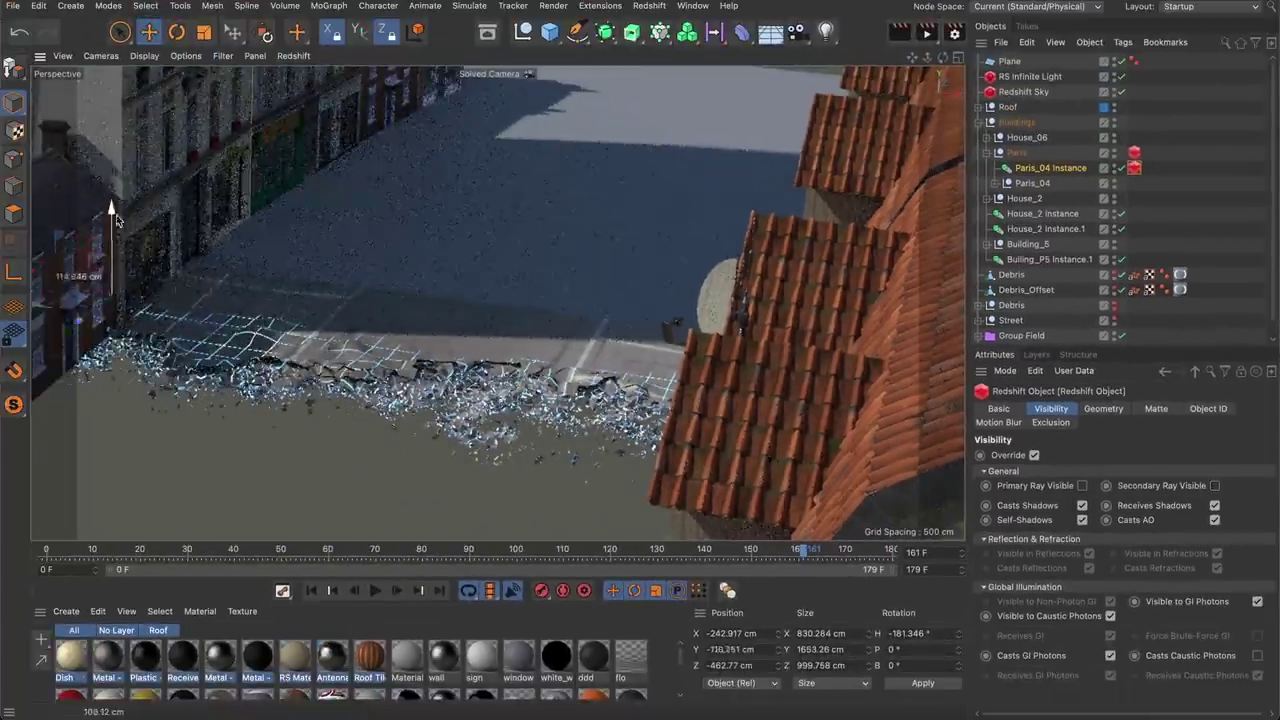
Lower the Paris_04 and Builing_P5 instances, settling Builing_P5 at -967.592 cm.
{"action": "left_click_drag", "start_coordinate": [188, 385], "coordinate": [140, 527]}
{"action": "left_click", "coordinate": [205, 200]}
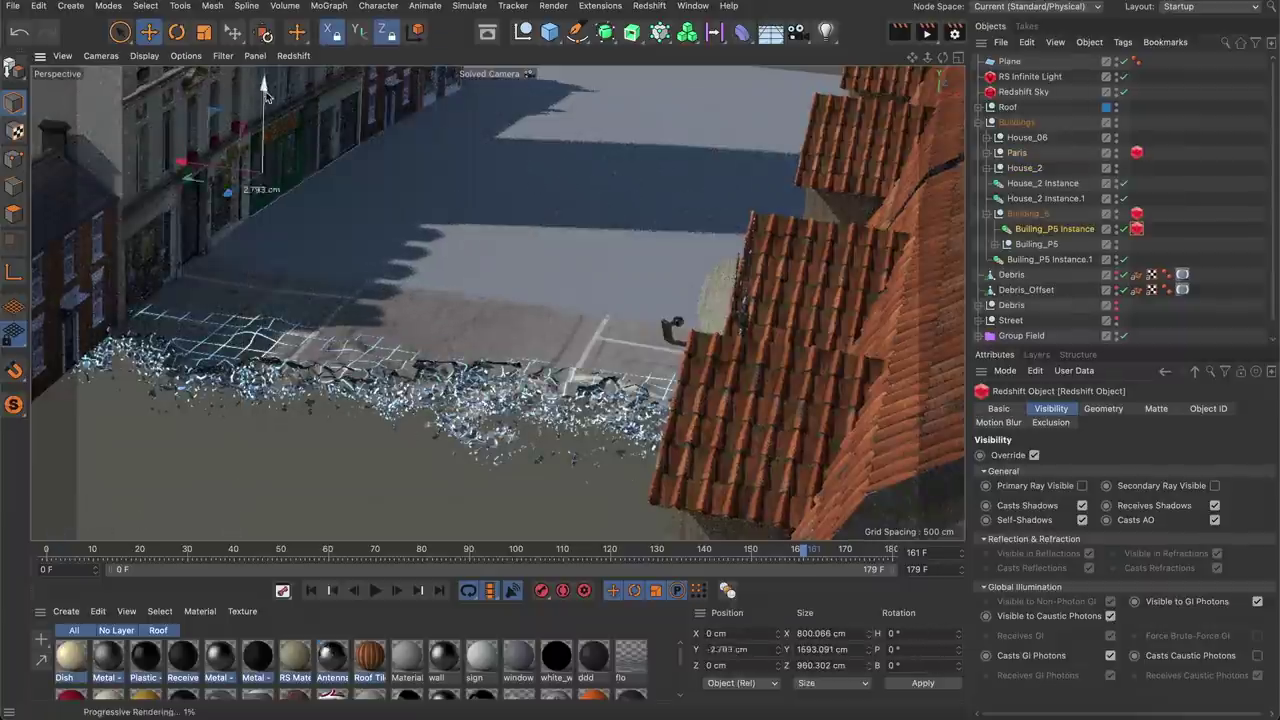
{"action": "left_click_drag", "start_coordinate": [260, 250], "coordinate": [306, 308]}
{"action": "left_click_drag", "start_coordinate": [297, 380], "coordinate": [298, 379]}
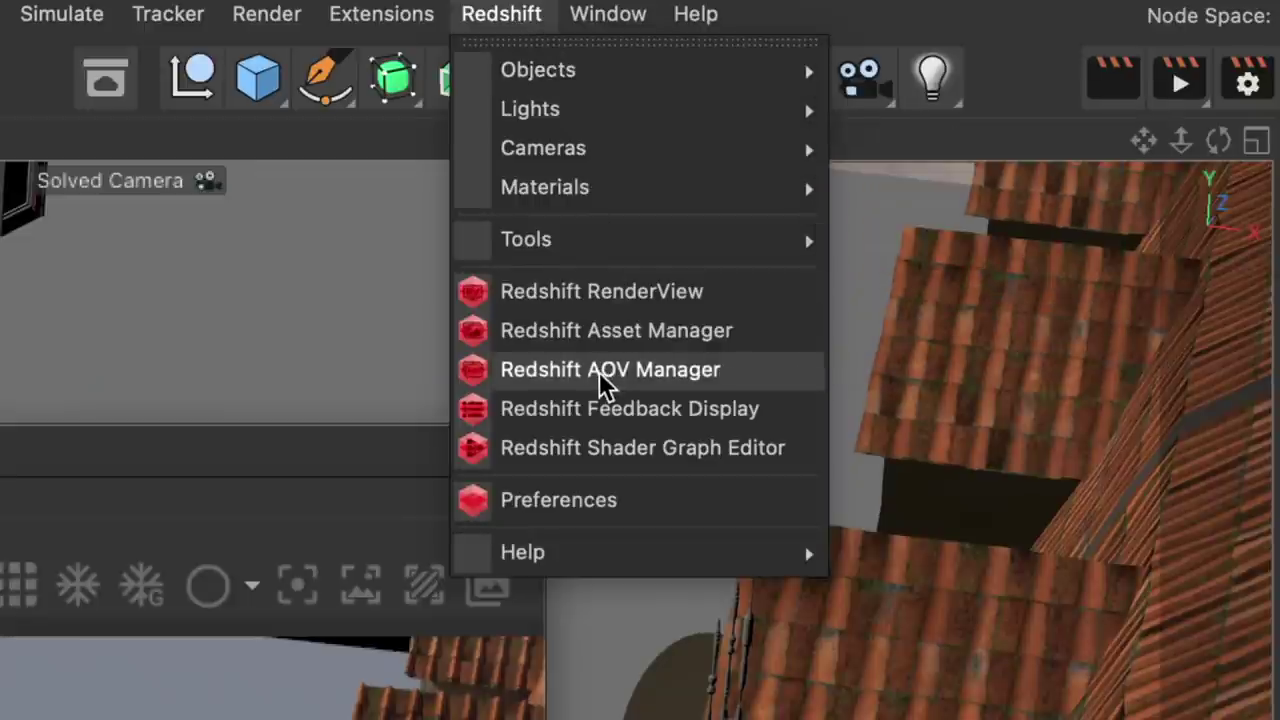
Add Shadows and Puzzle Matte AOVs in the Redshift AOV Manager.
{"action": "left_click", "coordinate": [608, 385]}
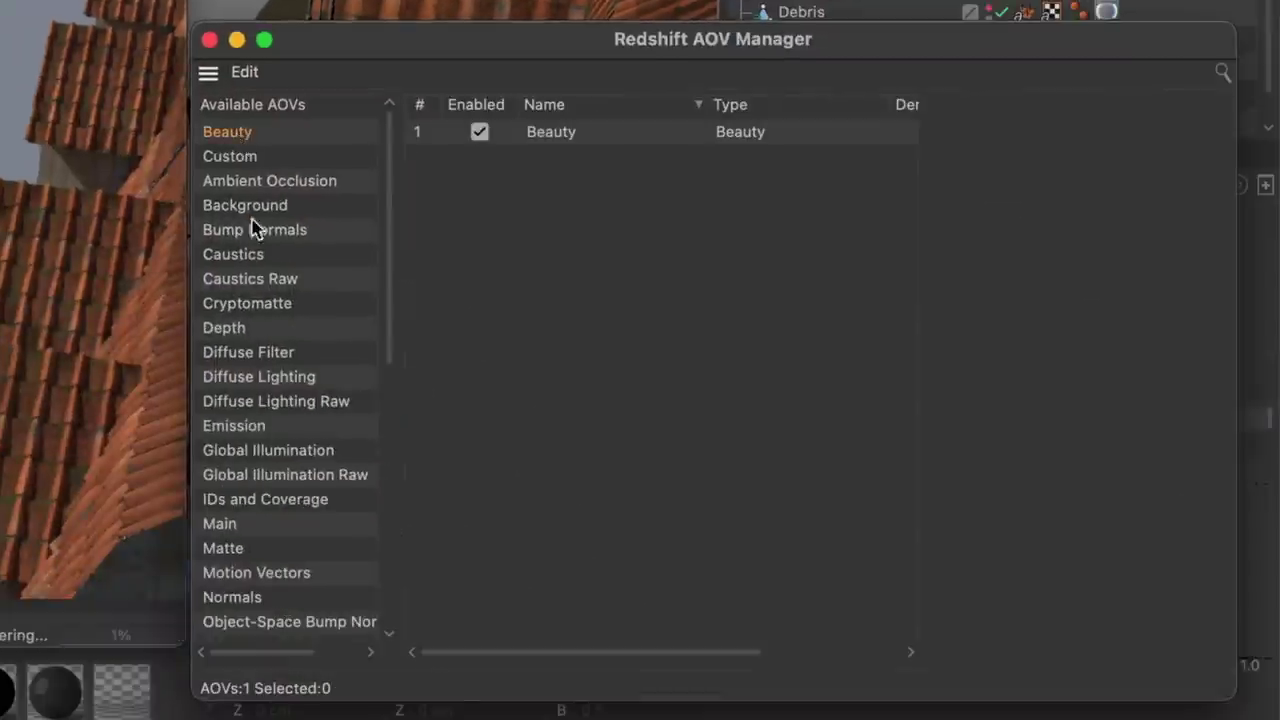
{"action": "scroll", "coordinate": [258, 320], "scroll_direction": "down", "scroll_amount": 8}
{"action": "double_click", "coordinate": [250, 471]}
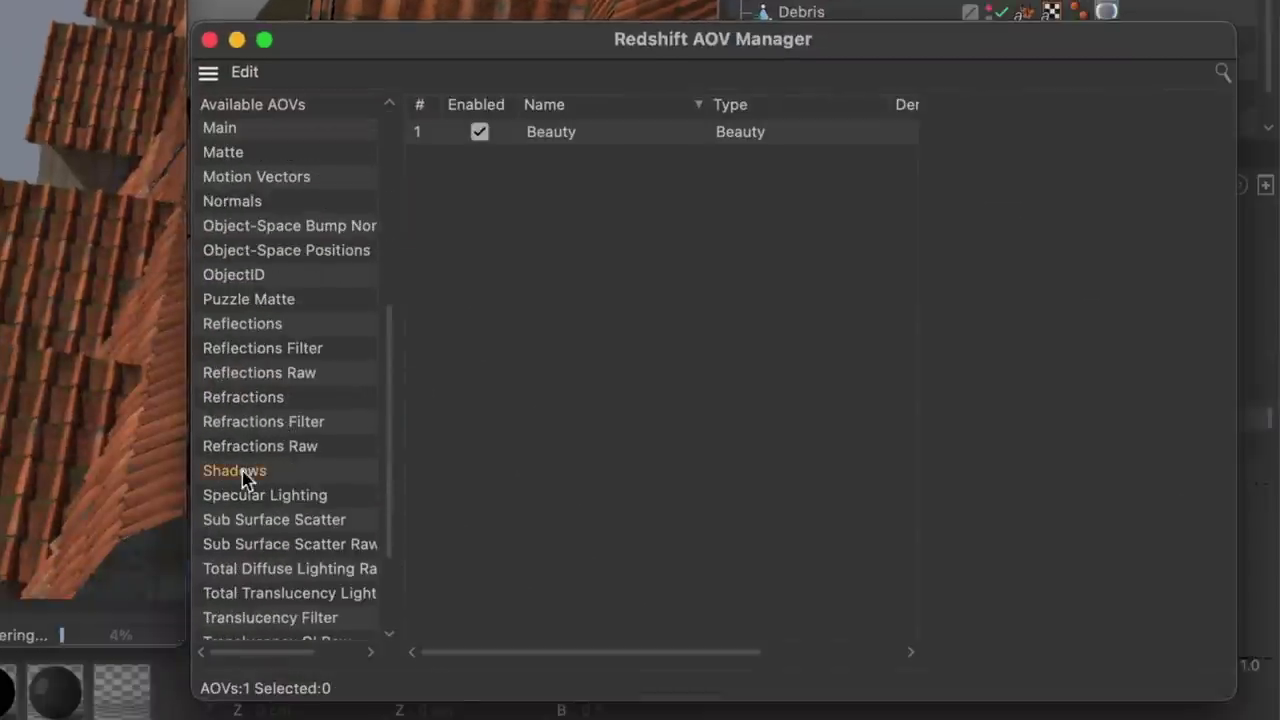
{"action": "double_click", "coordinate": [278, 302]}
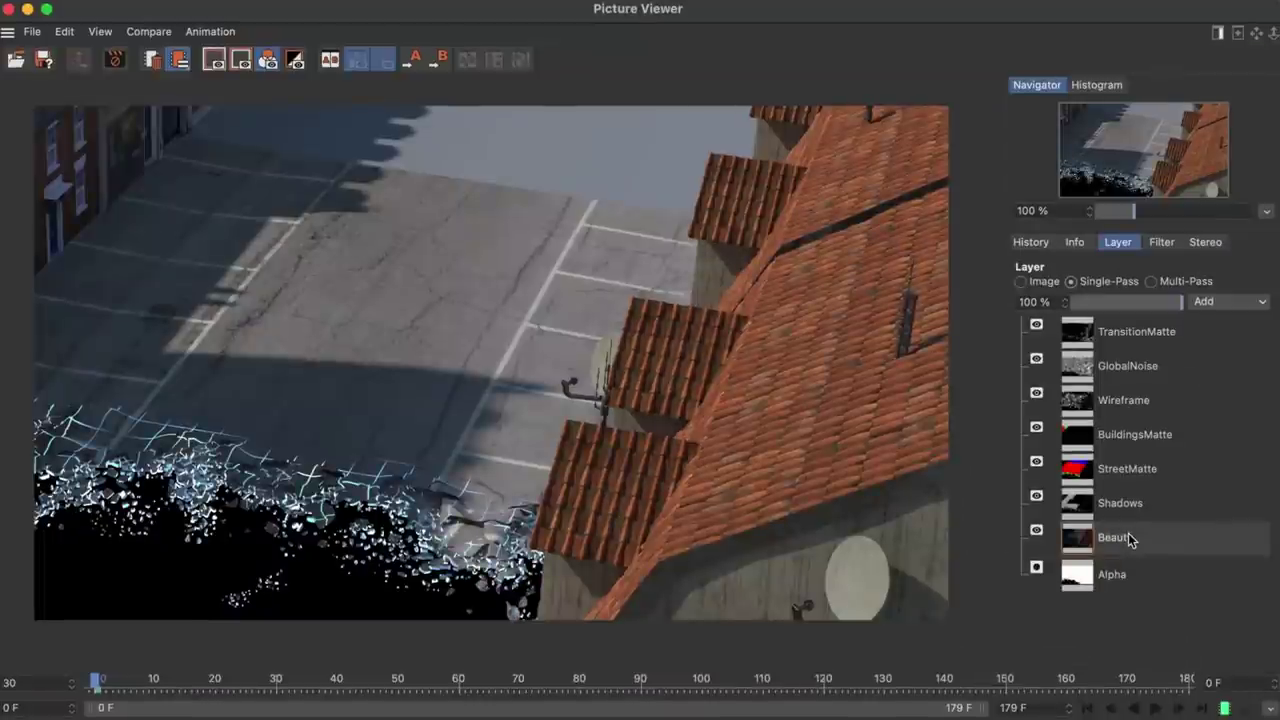
Review the Shadows, StreetMatte, BuildingsMatte, Wireframe, GlobalNoise and TransitionMatte passes in turn.
{"action": "left_click", "coordinate": [1143, 497]}
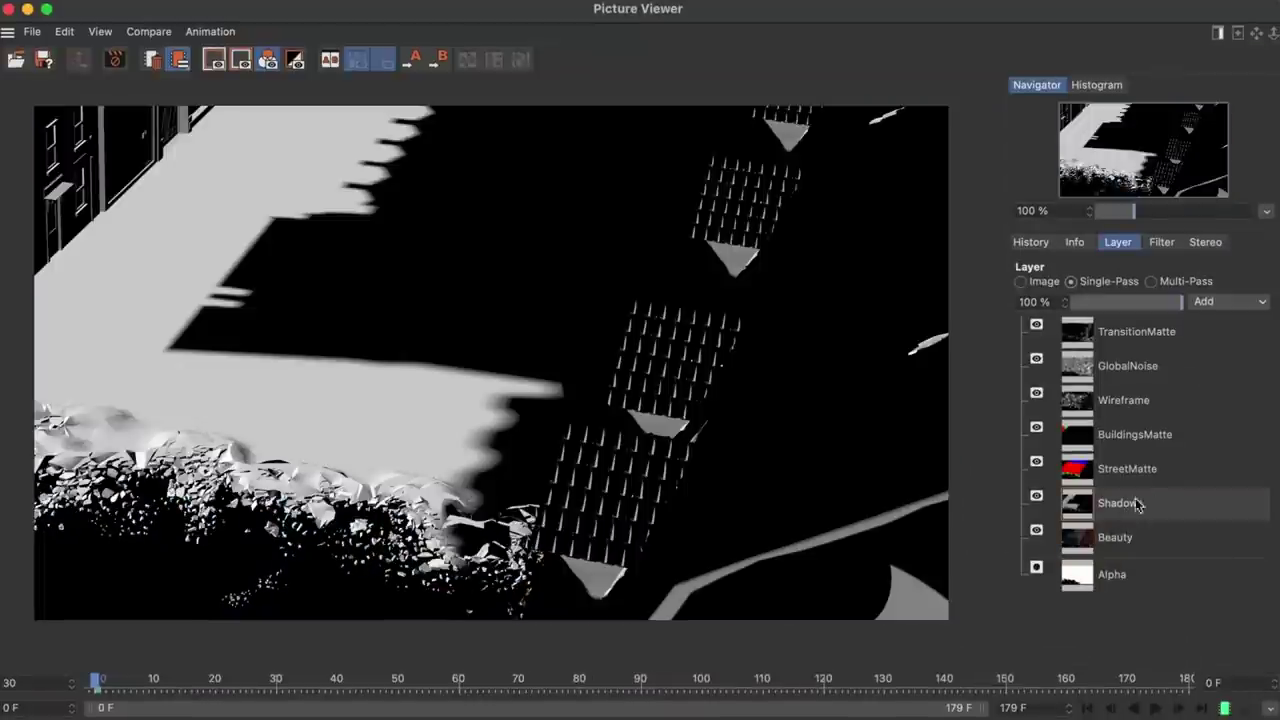
{"action": "left_click", "coordinate": [1145, 478]}
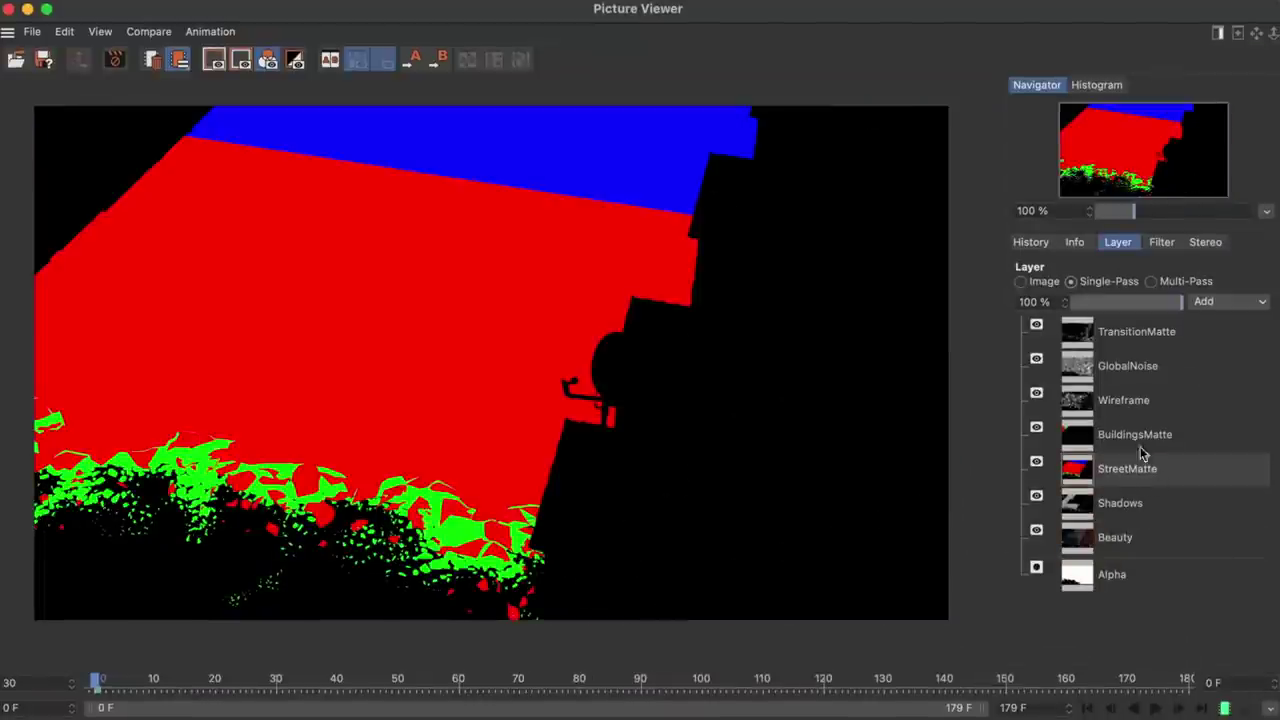
{"action": "left_click", "coordinate": [1139, 446]}
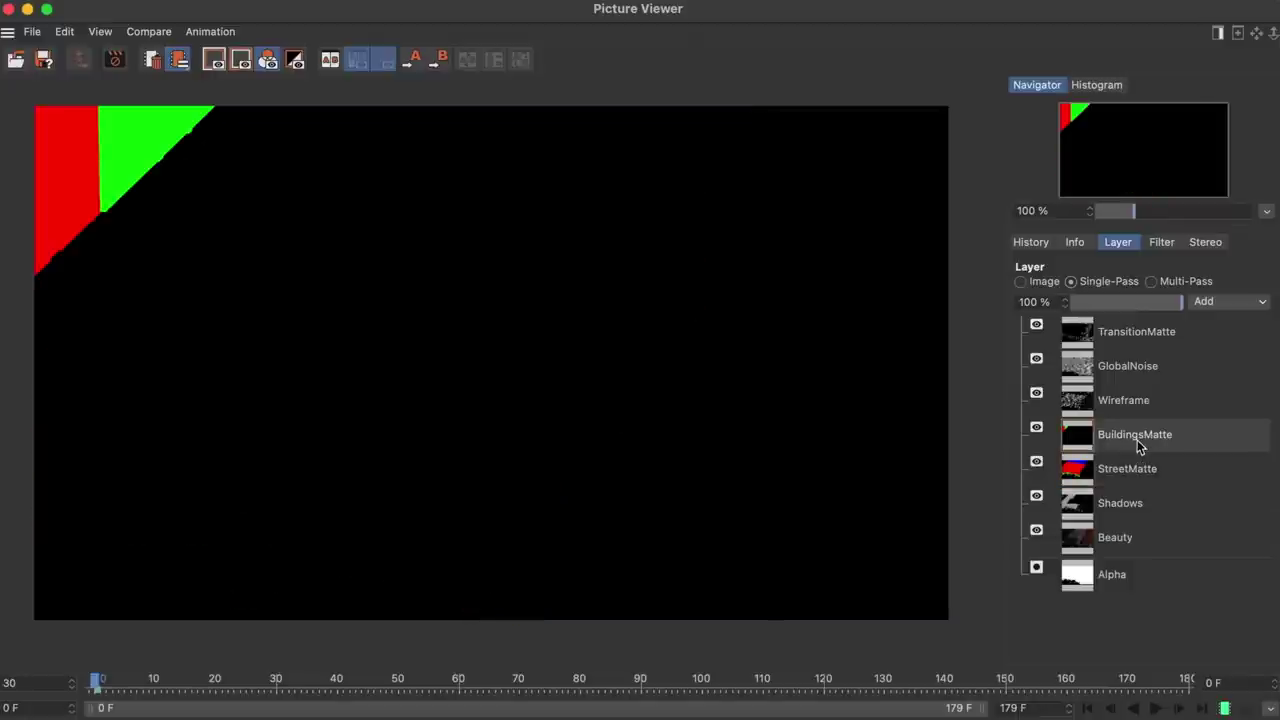
{"action": "left_click", "coordinate": [1126, 405]}
{"action": "left_click", "coordinate": [1133, 372]}
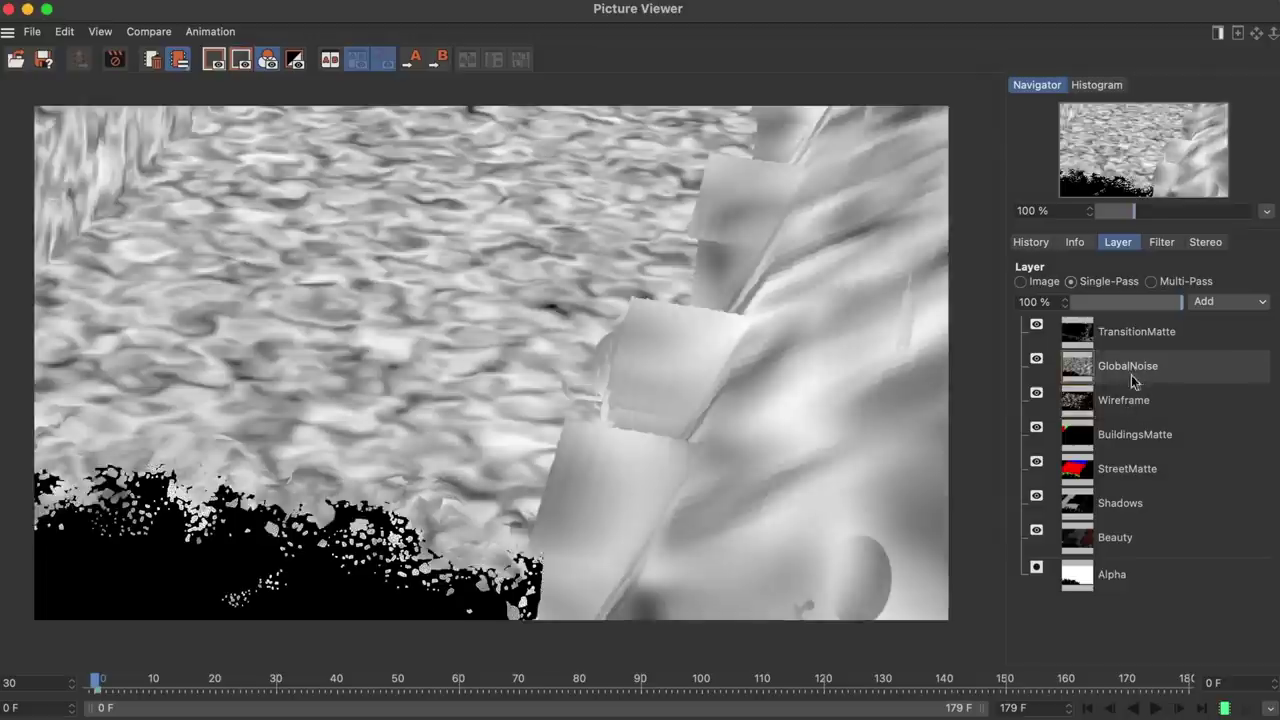
{"action": "left_click", "coordinate": [1143, 340]}
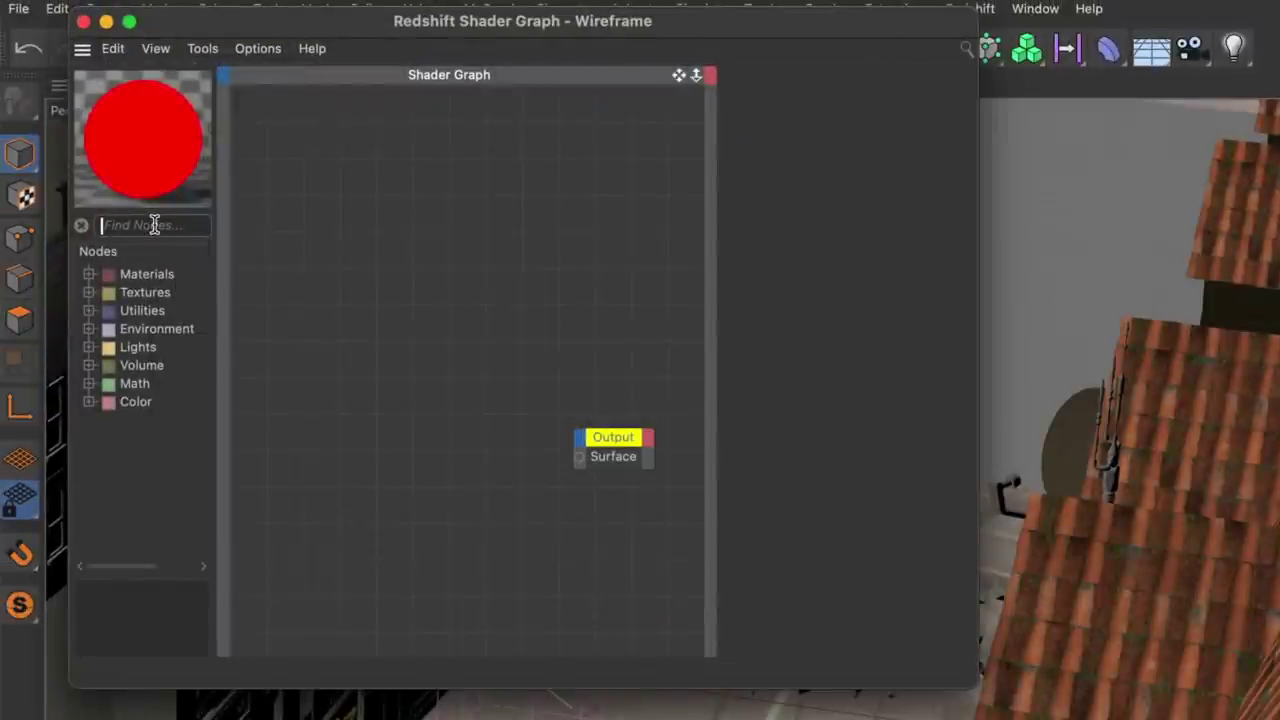
Wire a WireFrame node into the Wireframe material, make it the AOV default, and enable alpha.
{"action": "type", "text": "wirefr"}
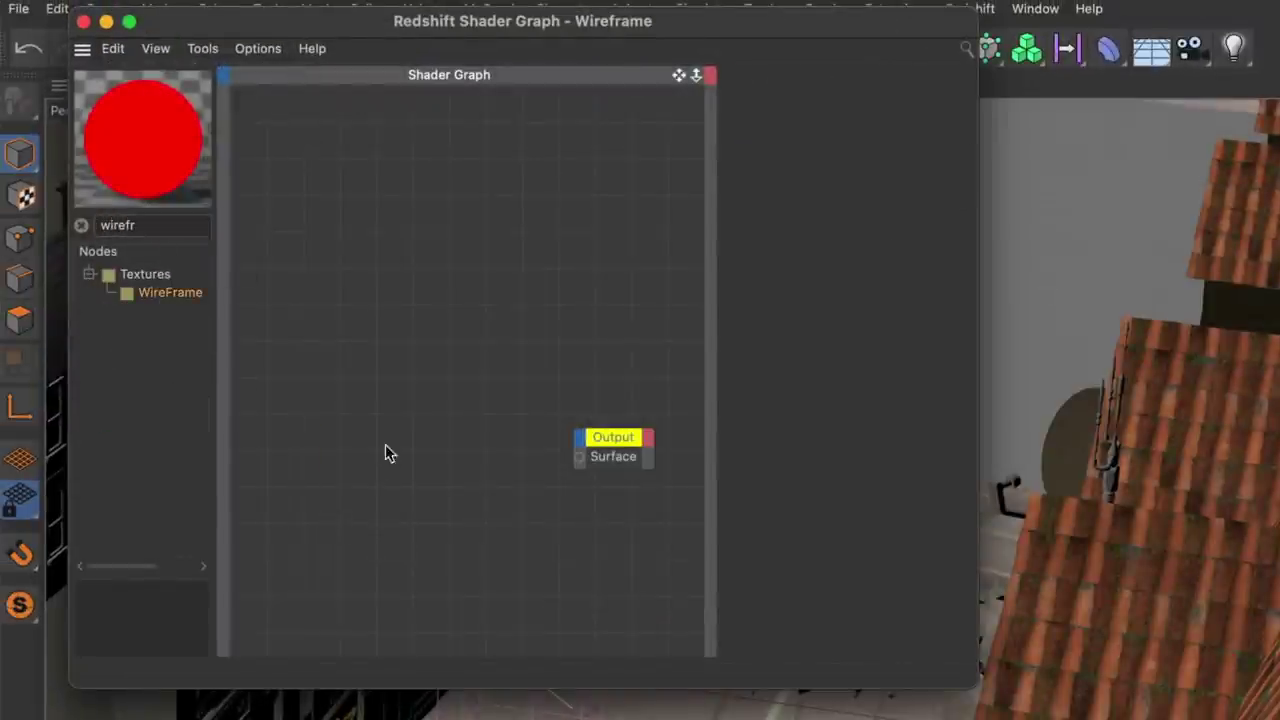
{"action": "left_click_drag", "start_coordinate": [385, 453], "coordinate": [388, 455]}
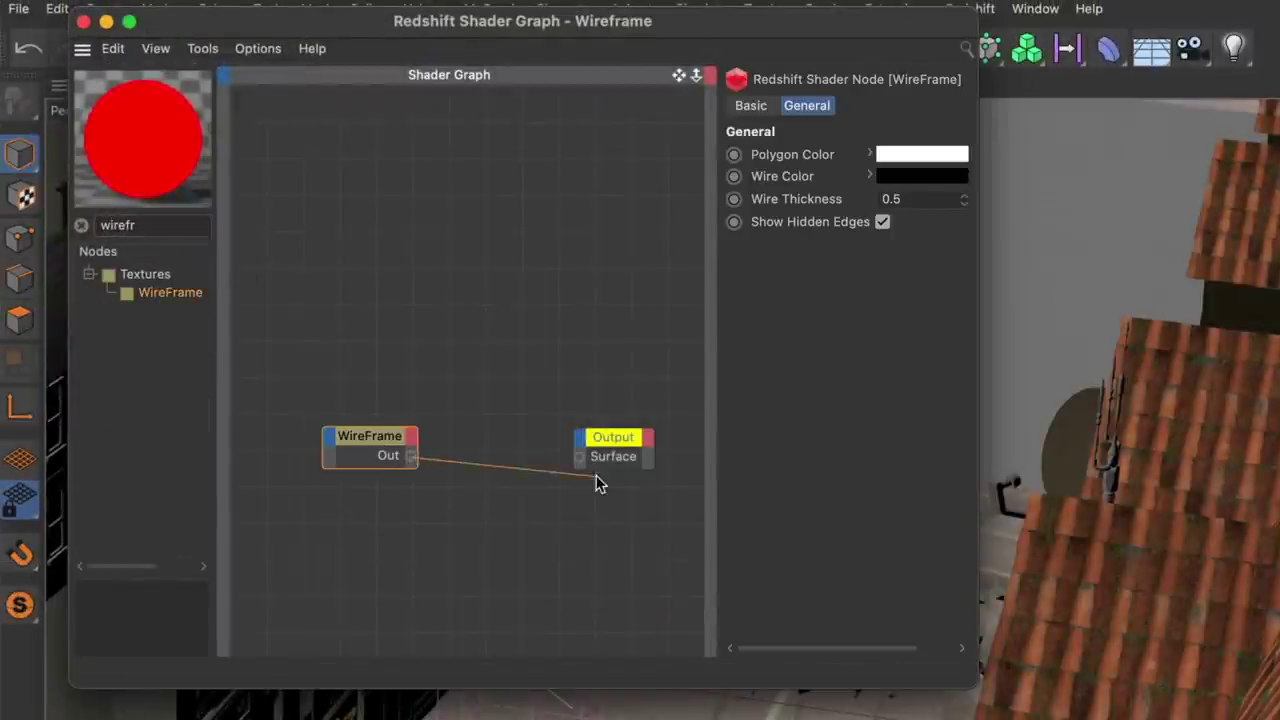
{"action": "left_click_drag", "start_coordinate": [597, 481], "coordinate": [580, 457]}
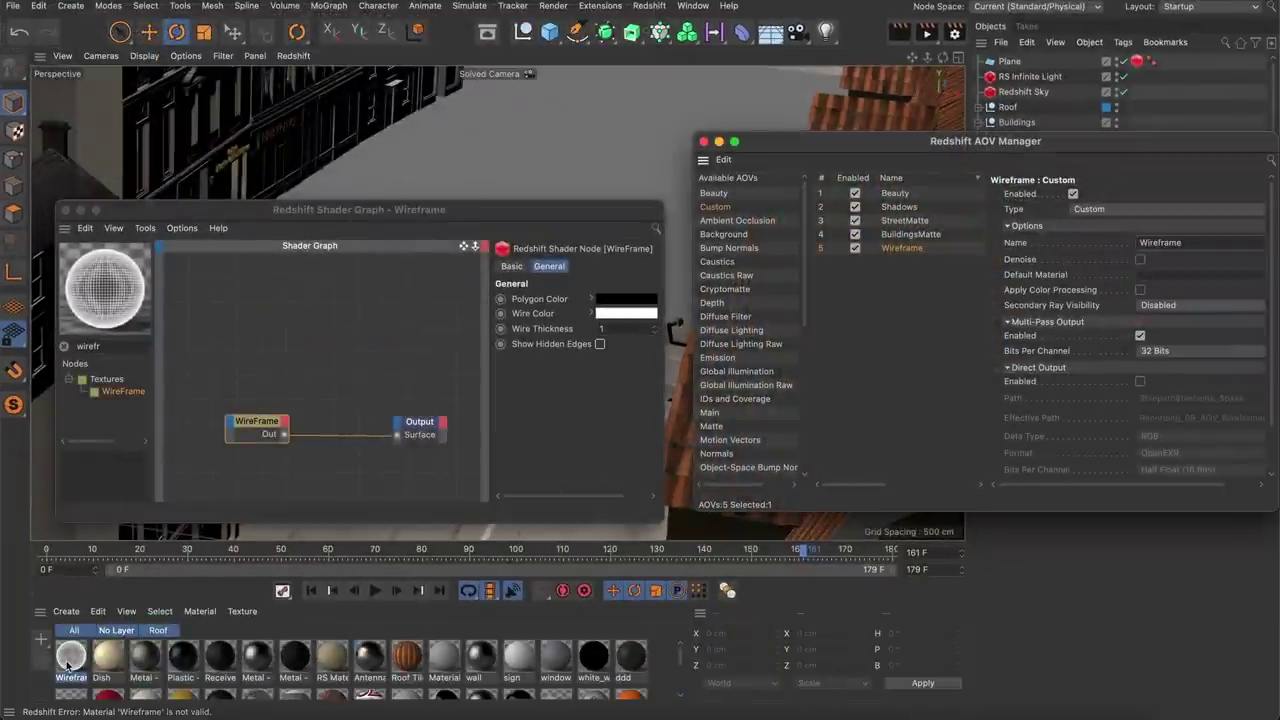
{"action": "left_click_drag", "start_coordinate": [68, 663], "coordinate": [848, 330]}
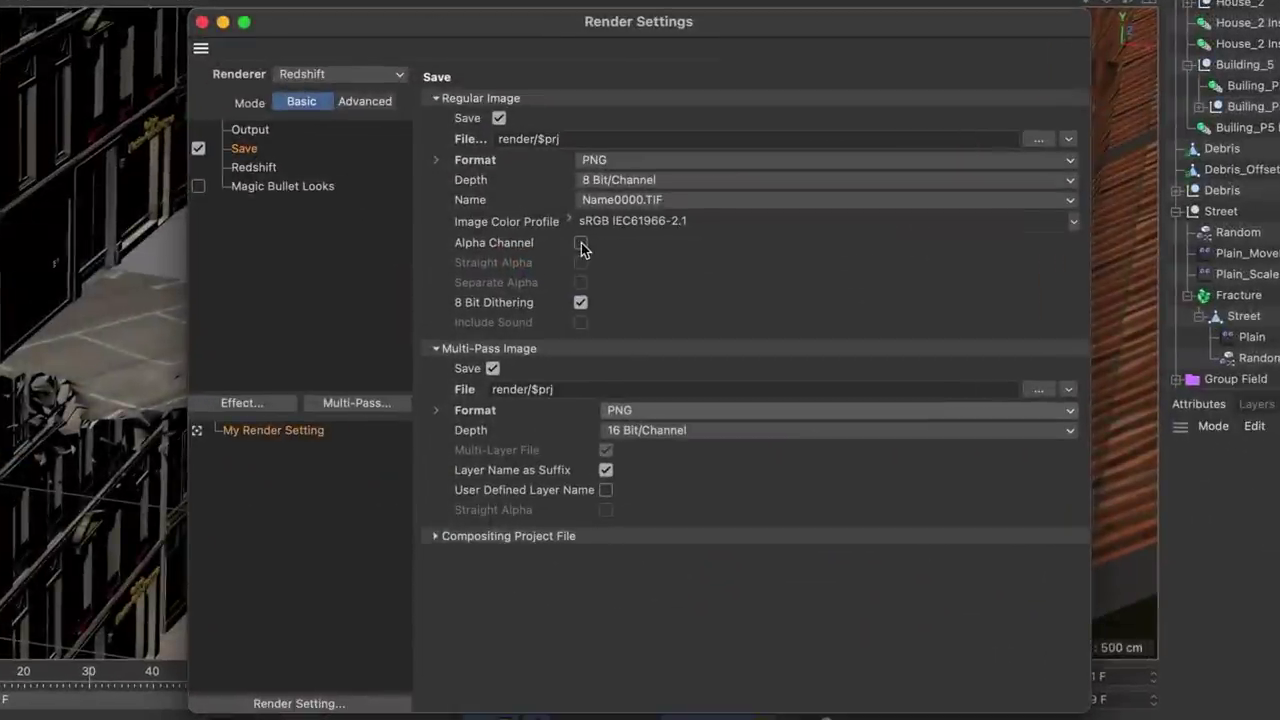
{"action": "left_click", "coordinate": [580, 242]}
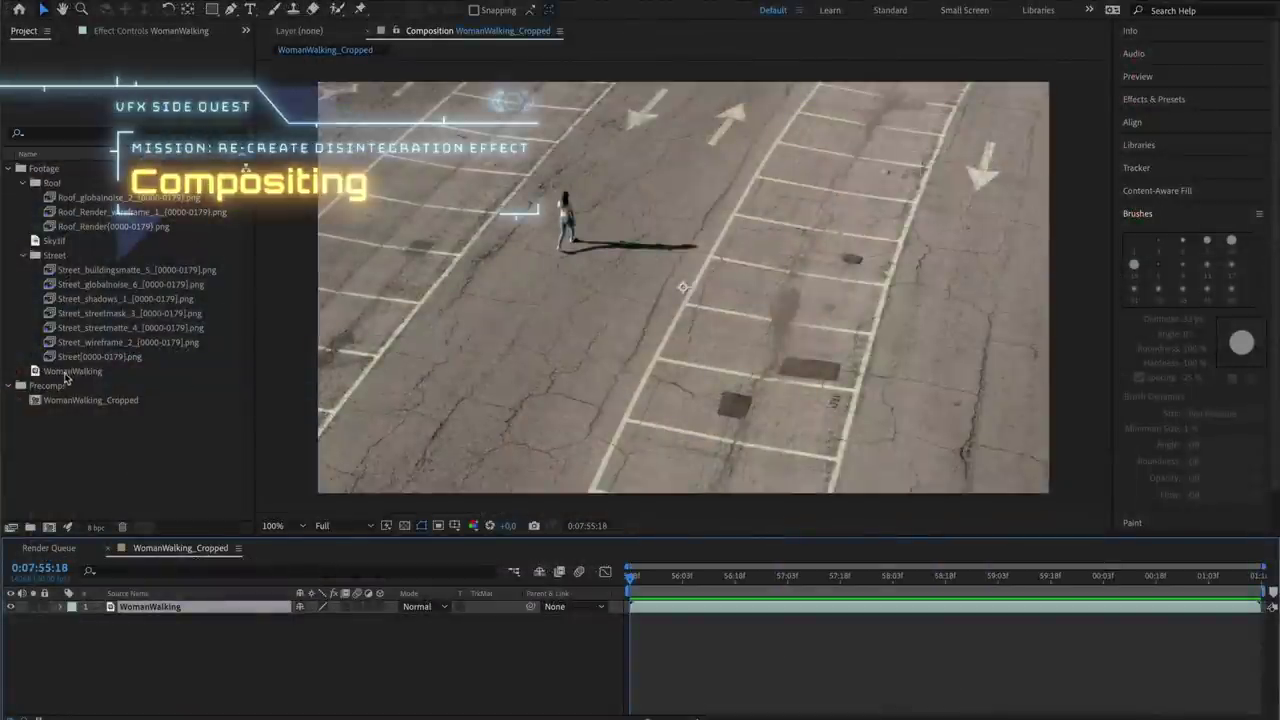
Preview the rendered Street and Roof image sequences.
{"action": "double_click", "coordinate": [60, 357]}
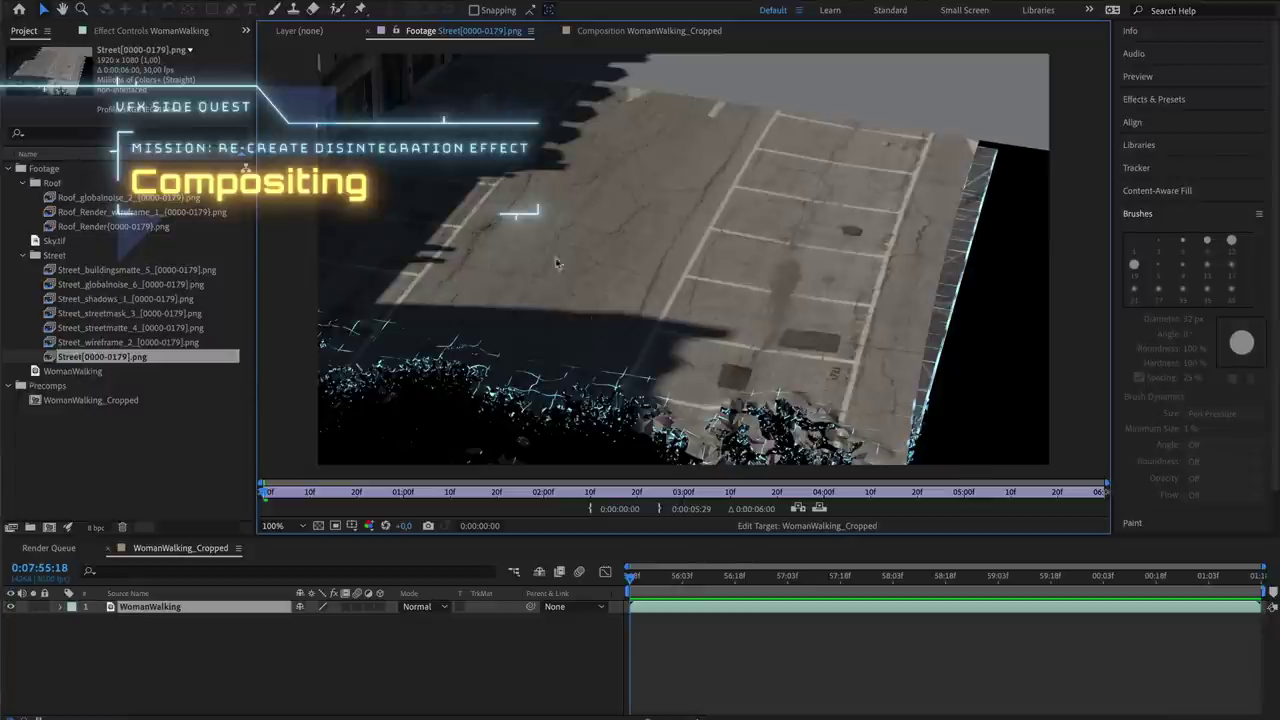
{"action": "double_click", "coordinate": [52, 230]}
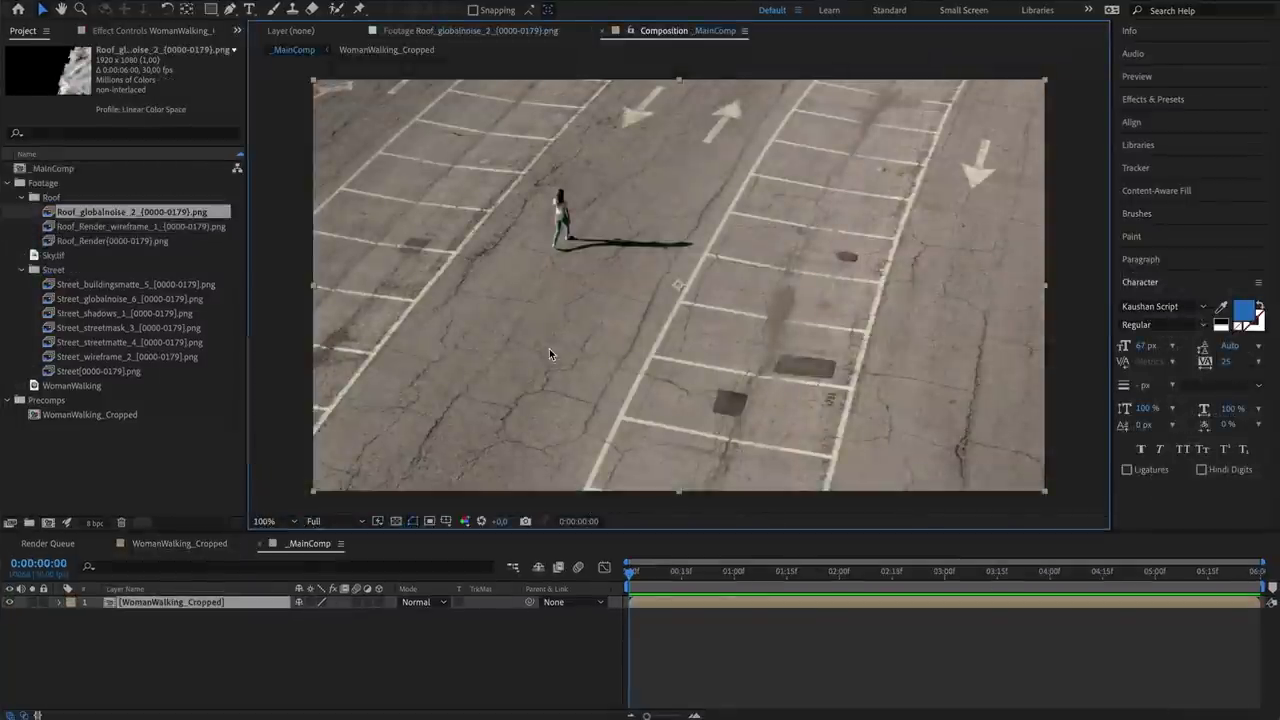
Add the Street_shadows_1 pass and a new dark Shadow solid to the composition.
{"action": "left_click_drag", "start_coordinate": [55, 313], "coordinate": [125, 602]}
{"action": "right_click", "coordinate": [247, 538]}
{"action": "mouse_move", "coordinate": [280, 546]}
{"action": "left_click", "coordinate": [460, 569]}
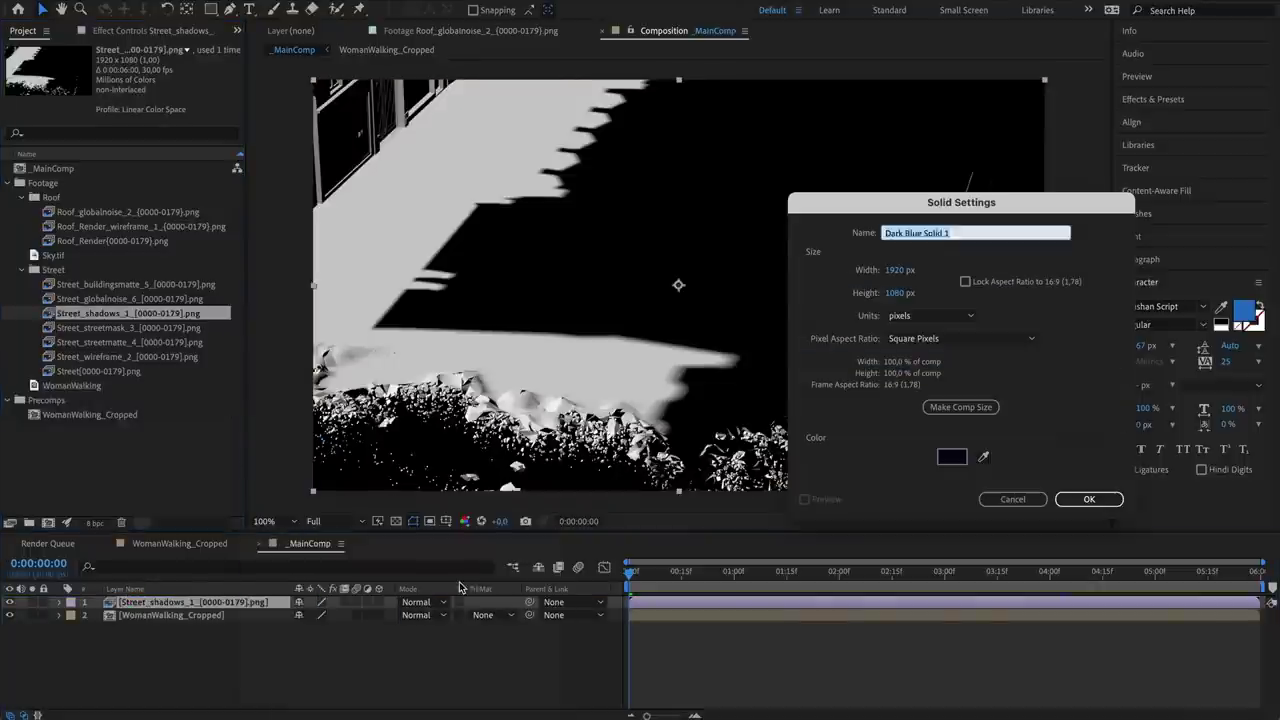
{"action": "key", "text": "Return"}
Luma-matte the Shadow solid in Multiply mode; linearize the pass and add Curves.
{"action": "left_click", "coordinate": [495, 615]}
{"action": "left_click", "coordinate": [490, 676]}
{"action": "left_click", "coordinate": [427, 616]}
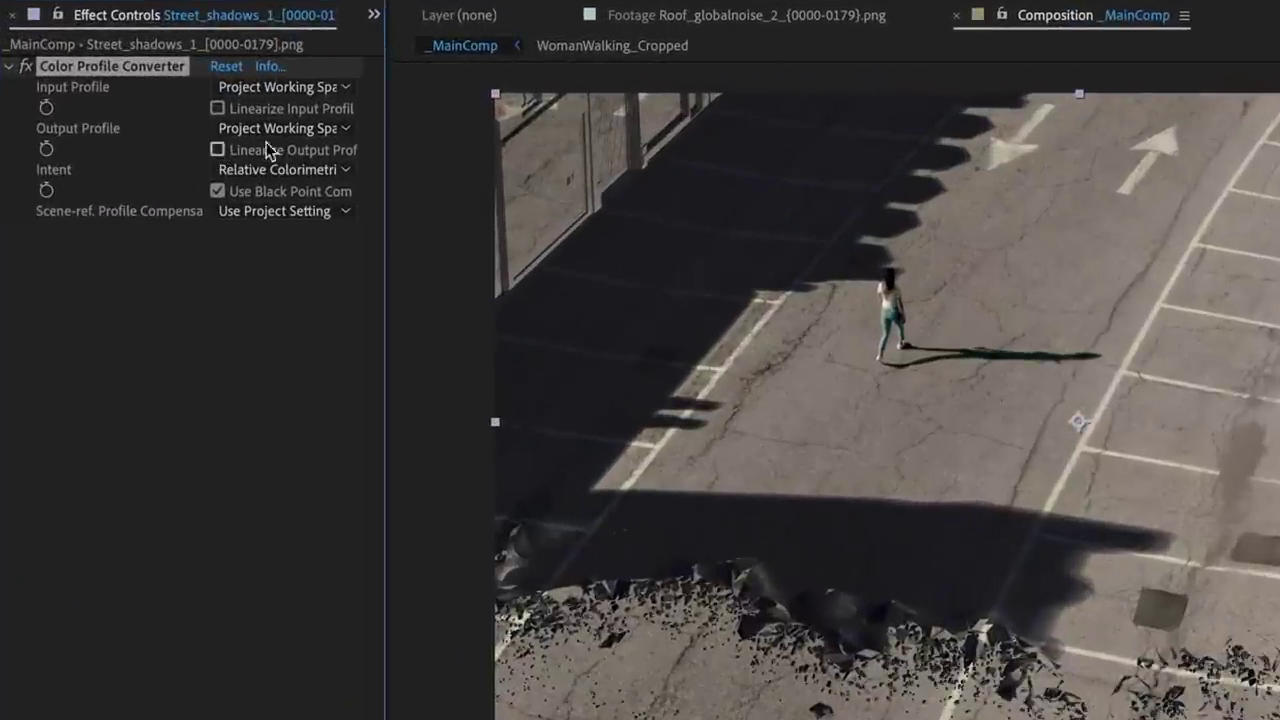
{"action": "left_click", "coordinate": [217, 150]}
{"action": "left_click", "coordinate": [290, 406]}
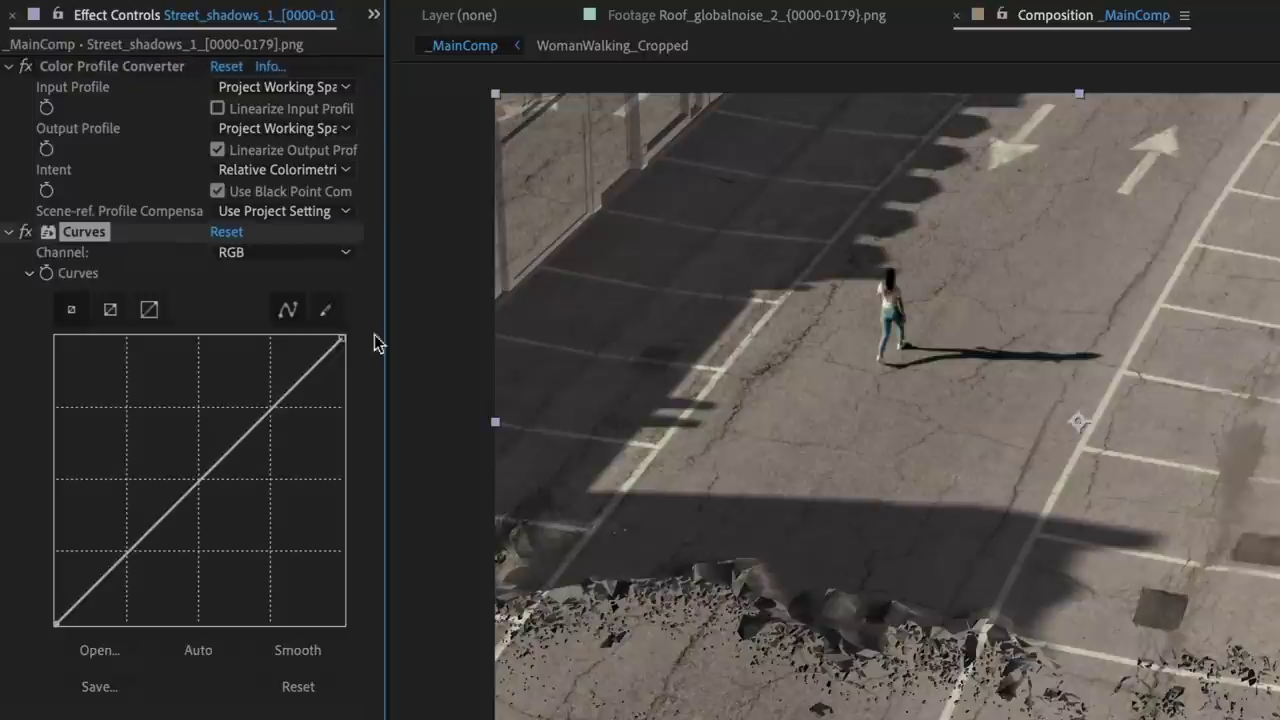
Duplicate the Street render sequence and rename the copy with ALPHA.
{"action": "key", "text": "ctrl+0"}
{"action": "left_click", "coordinate": [75, 563]}
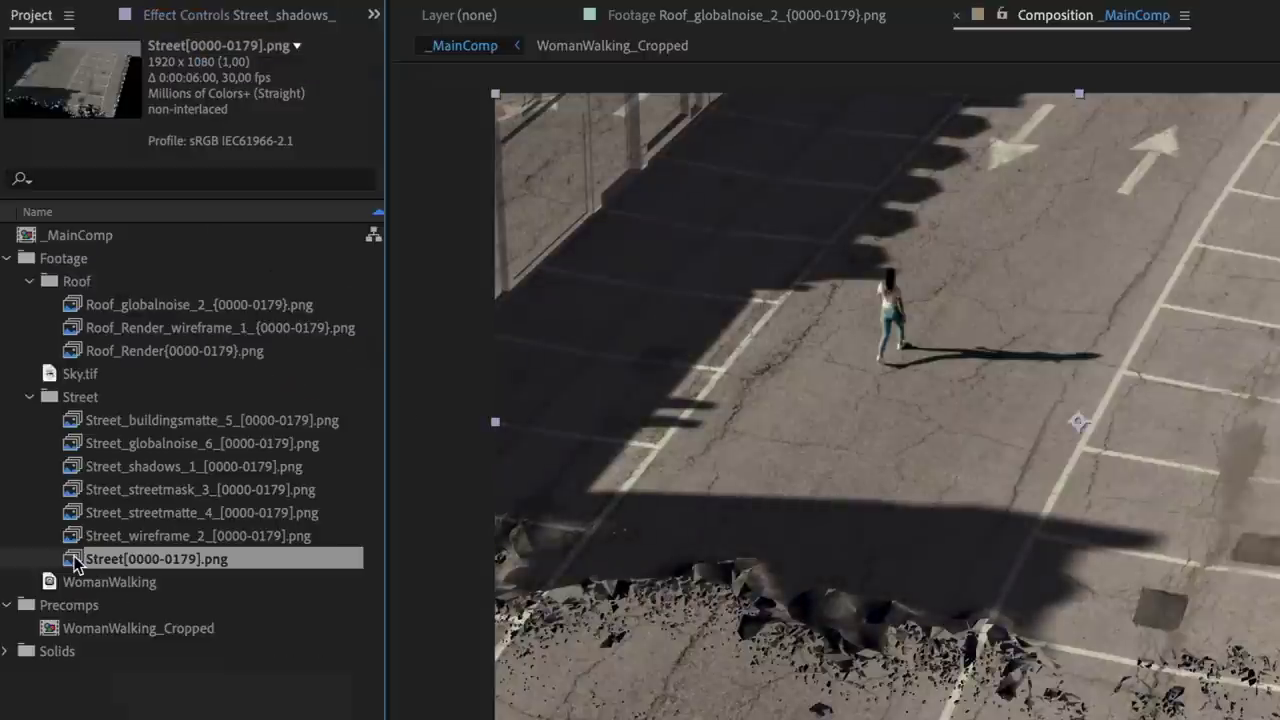
{"action": "key", "text": "ctrl+d"}
{"action": "key", "text": "Return"}
{"action": "key", "text": "BackSpace"}
{"action": "type", "text": "ALPHA"}
Interpret the original Street footage with Alpha Ignore.
{"action": "right_click", "coordinate": [75, 562]}
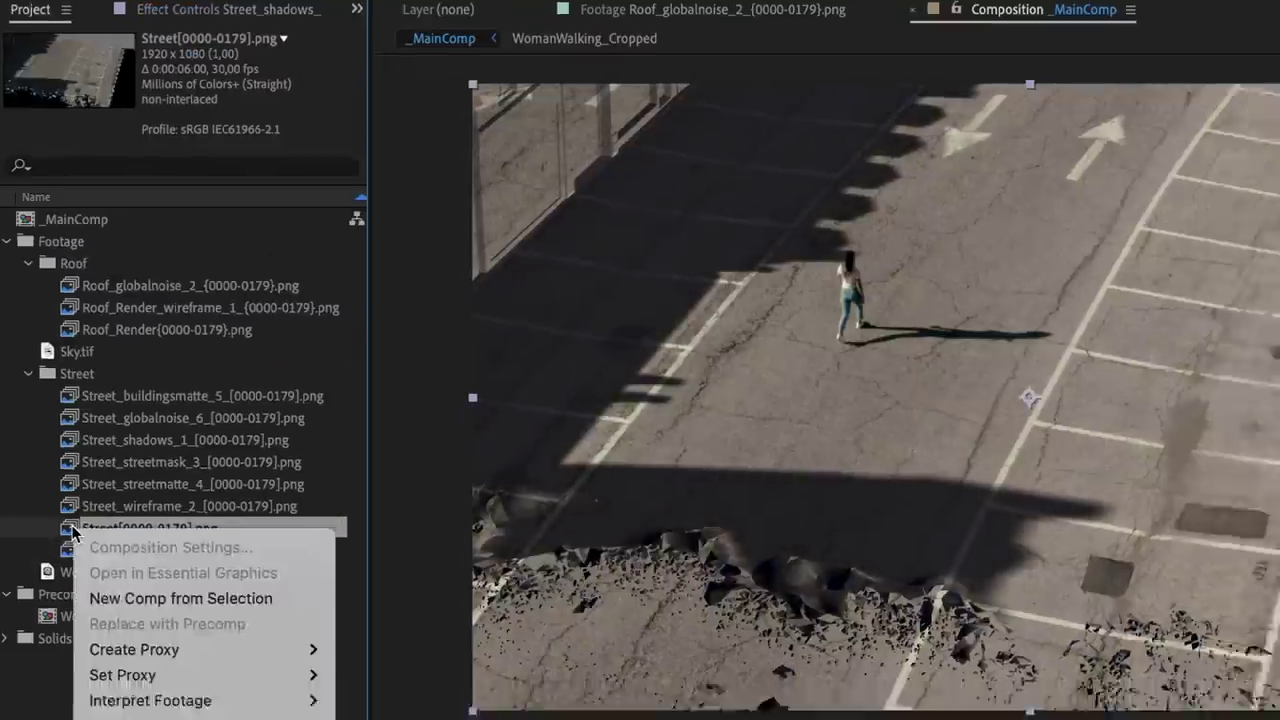
{"action": "mouse_move", "coordinate": [217, 700]}
{"action": "left_click", "coordinate": [363, 701]}
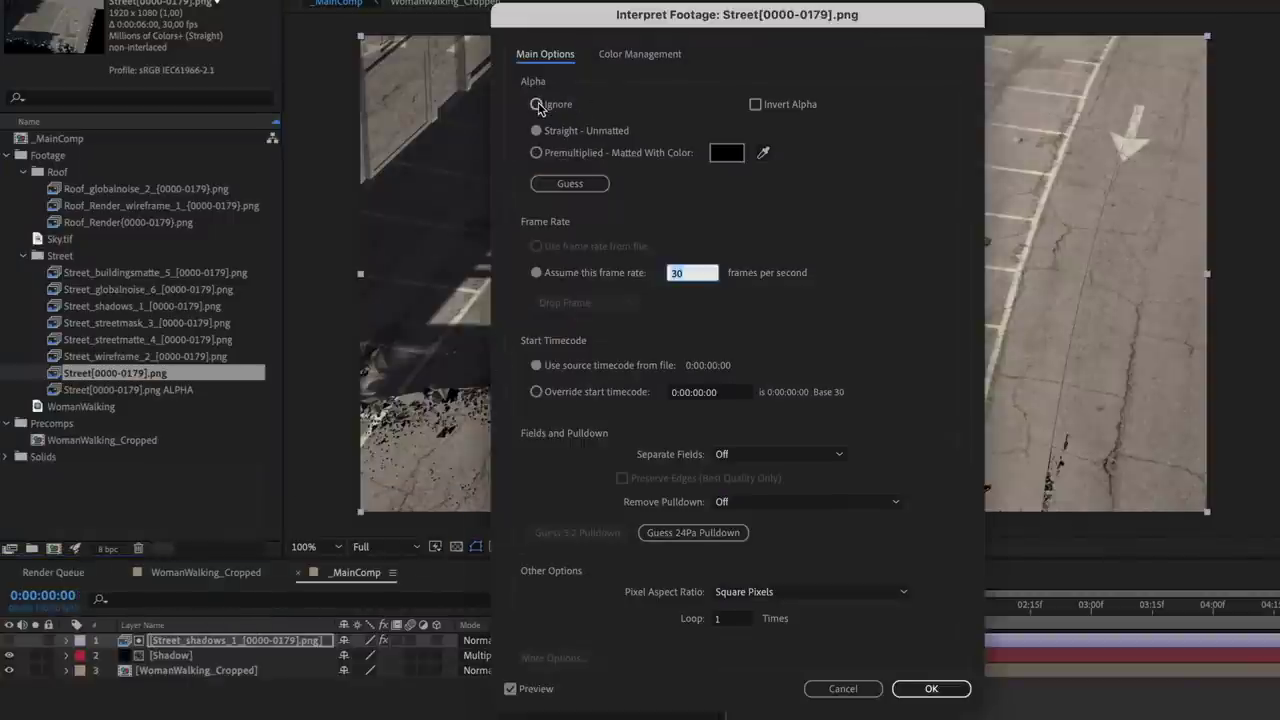
{"action": "left_click", "coordinate": [537, 105]}
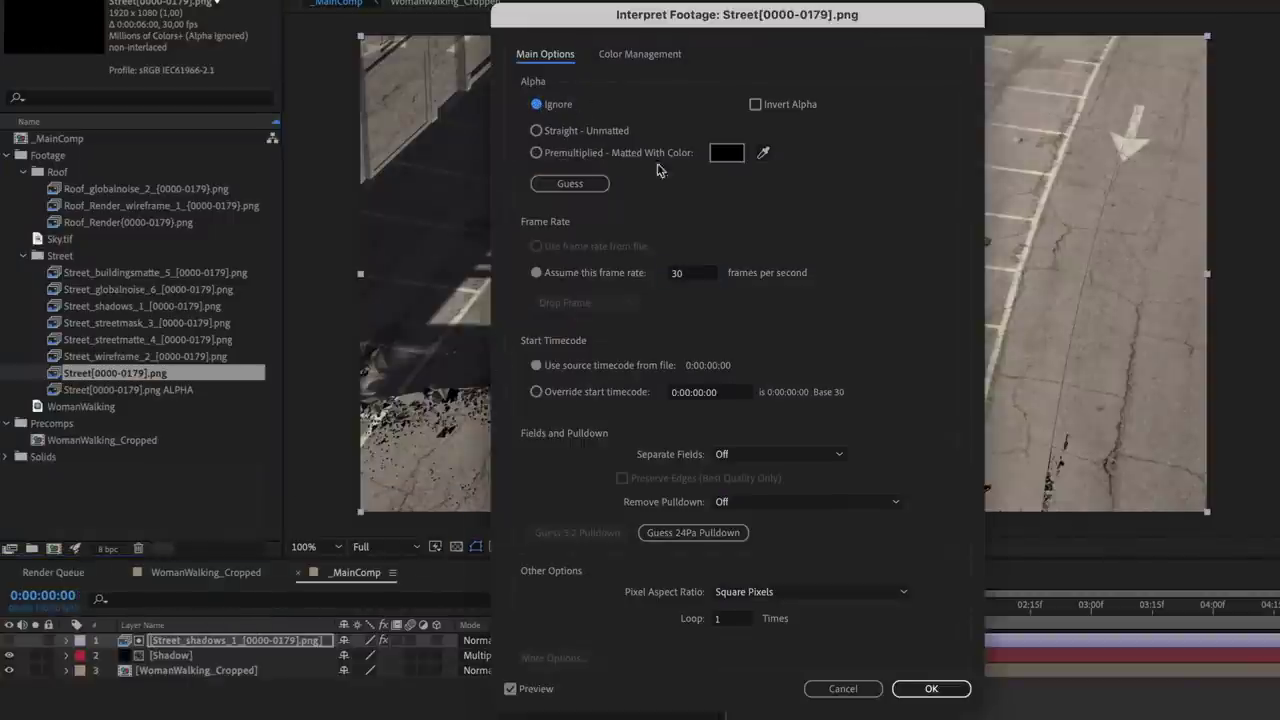
{"action": "left_click", "coordinate": [931, 689]}
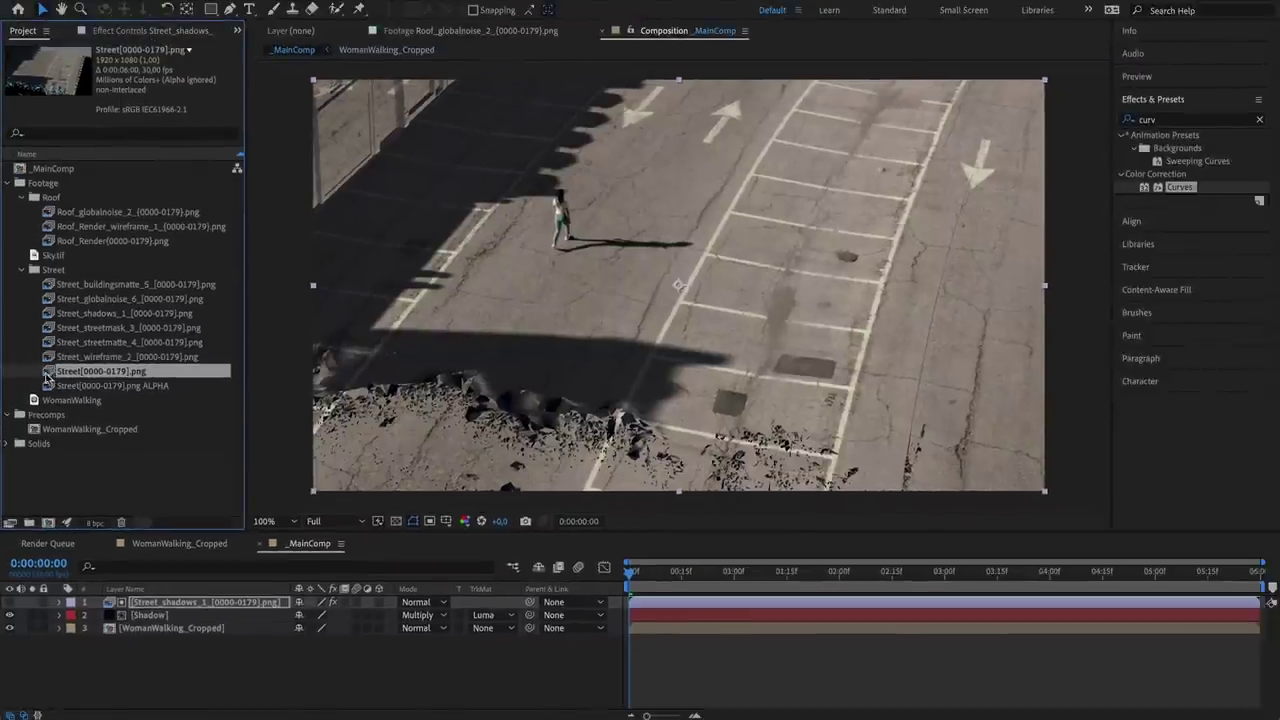
Add the Street render, Street_streetmask_3 and Street_streetmatte_4 passes to the composition.
{"action": "left_click_drag", "start_coordinate": [56, 376], "coordinate": [203, 654]}
{"action": "left_click_drag", "start_coordinate": [172, 602], "coordinate": [172, 602]}
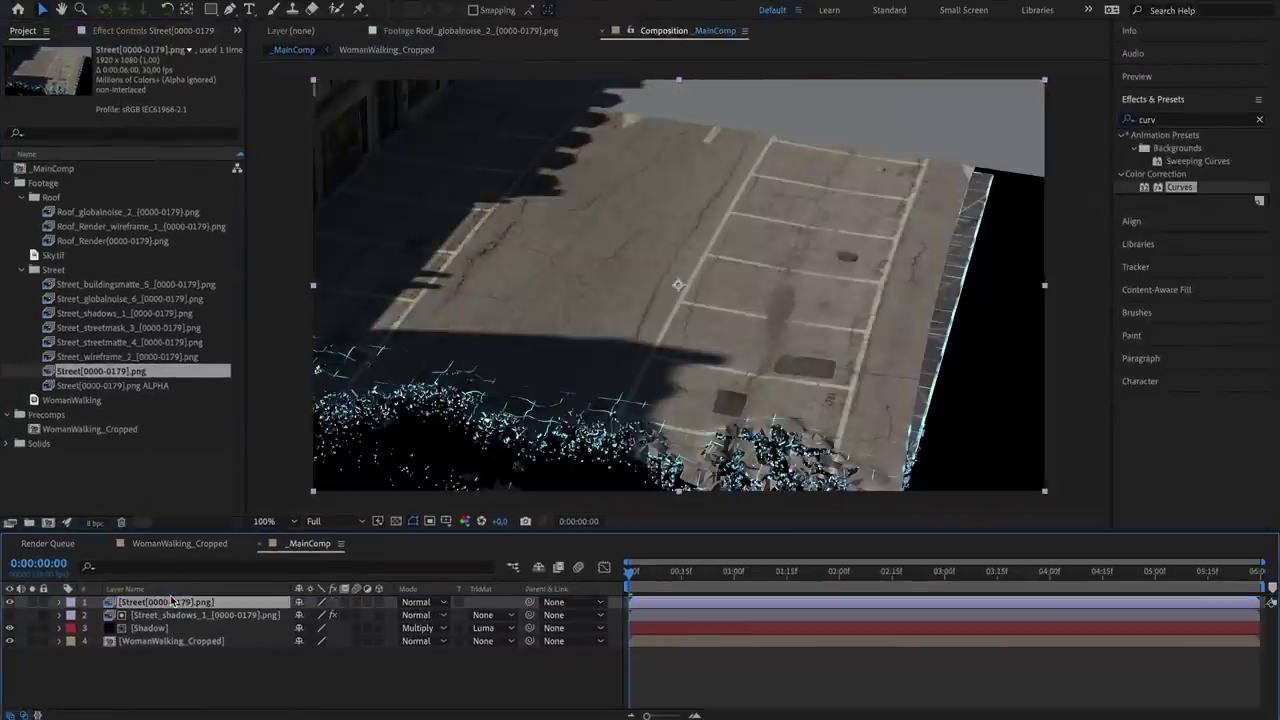
{"action": "left_click_drag", "start_coordinate": [56, 328], "coordinate": [160, 598]}
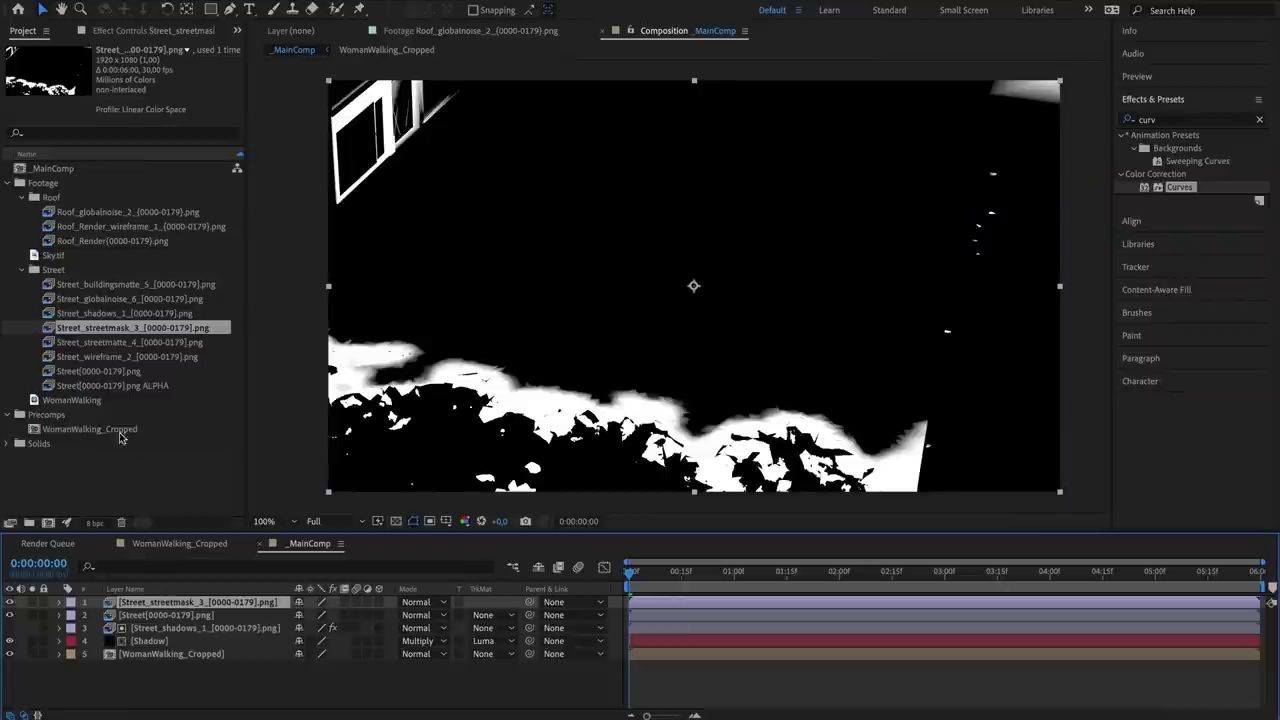
{"action": "left_click_drag", "start_coordinate": [56, 342], "coordinate": [153, 603]}
Apply Set Channels taking red and blue from green, plus Curves, to the street matte.
{"action": "left_click", "coordinate": [1259, 119]}
{"action": "type", "text": "channels"}
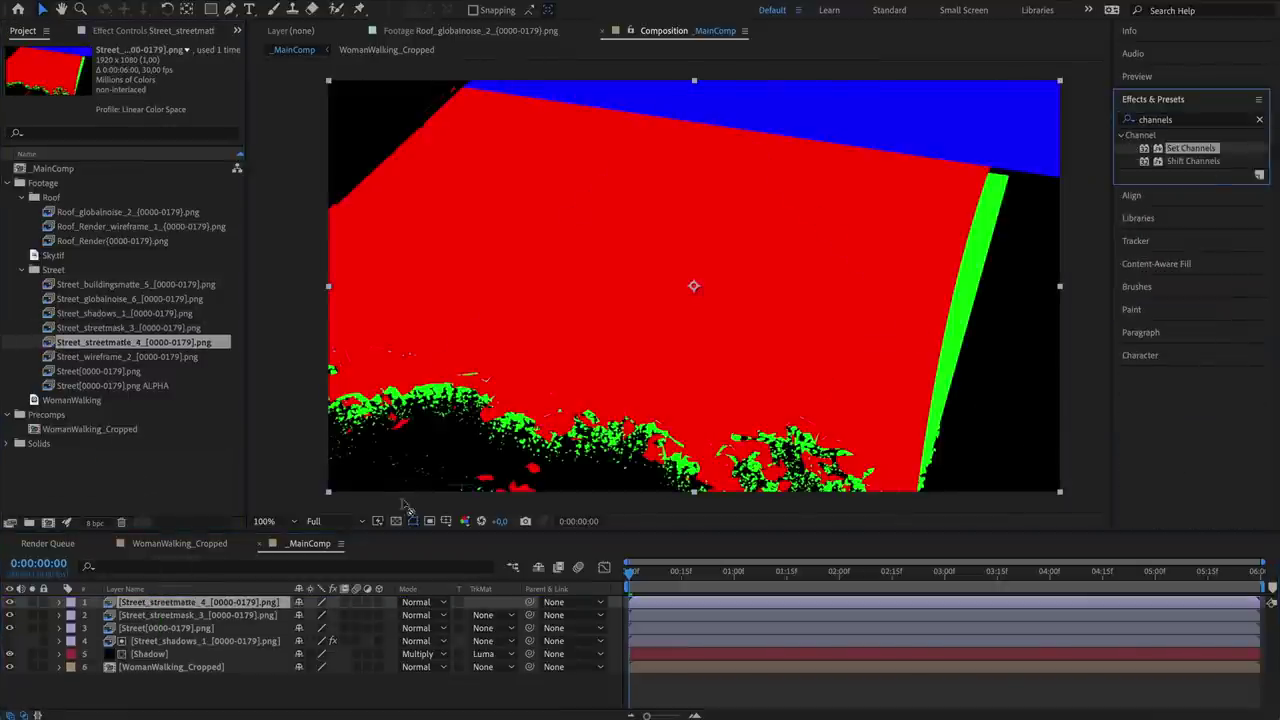
{"action": "left_click_drag", "start_coordinate": [285, 543], "coordinate": [195, 604]}
{"action": "left_click", "coordinate": [160, 88]}
{"action": "left_click", "coordinate": [173, 123]}
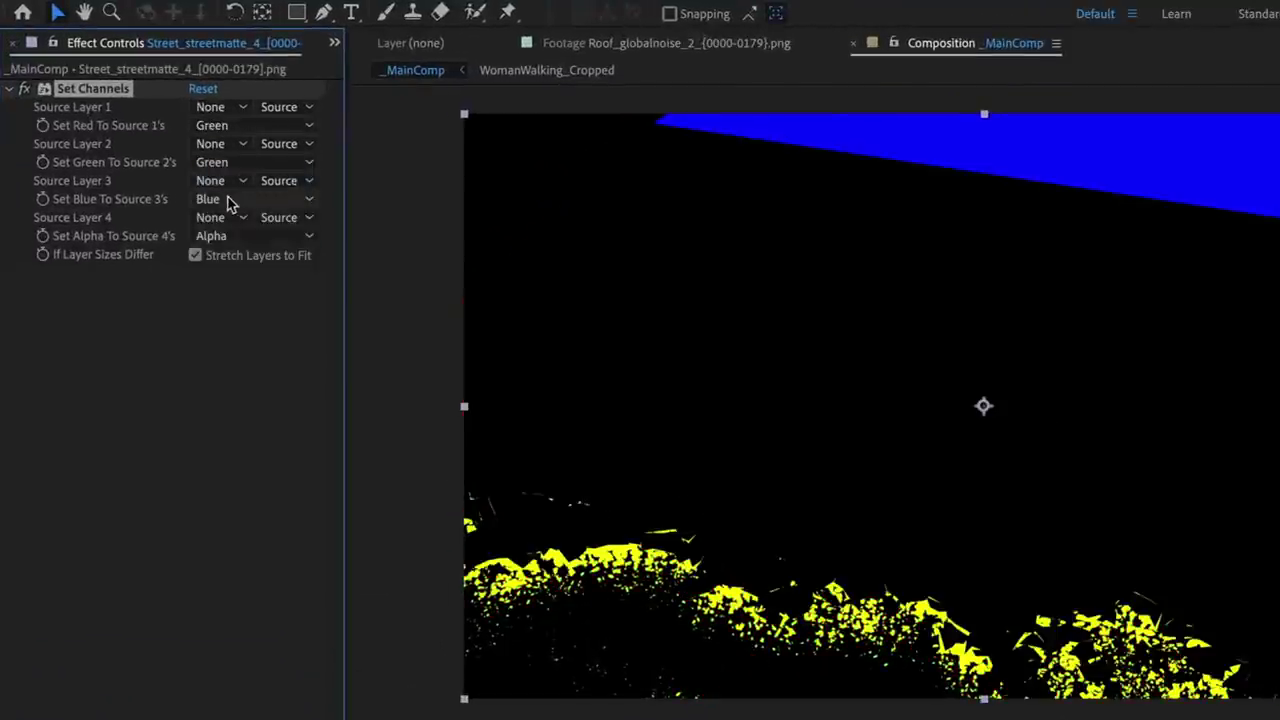
{"action": "left_click", "coordinate": [228, 203]}
{"action": "left_click", "coordinate": [232, 247]}
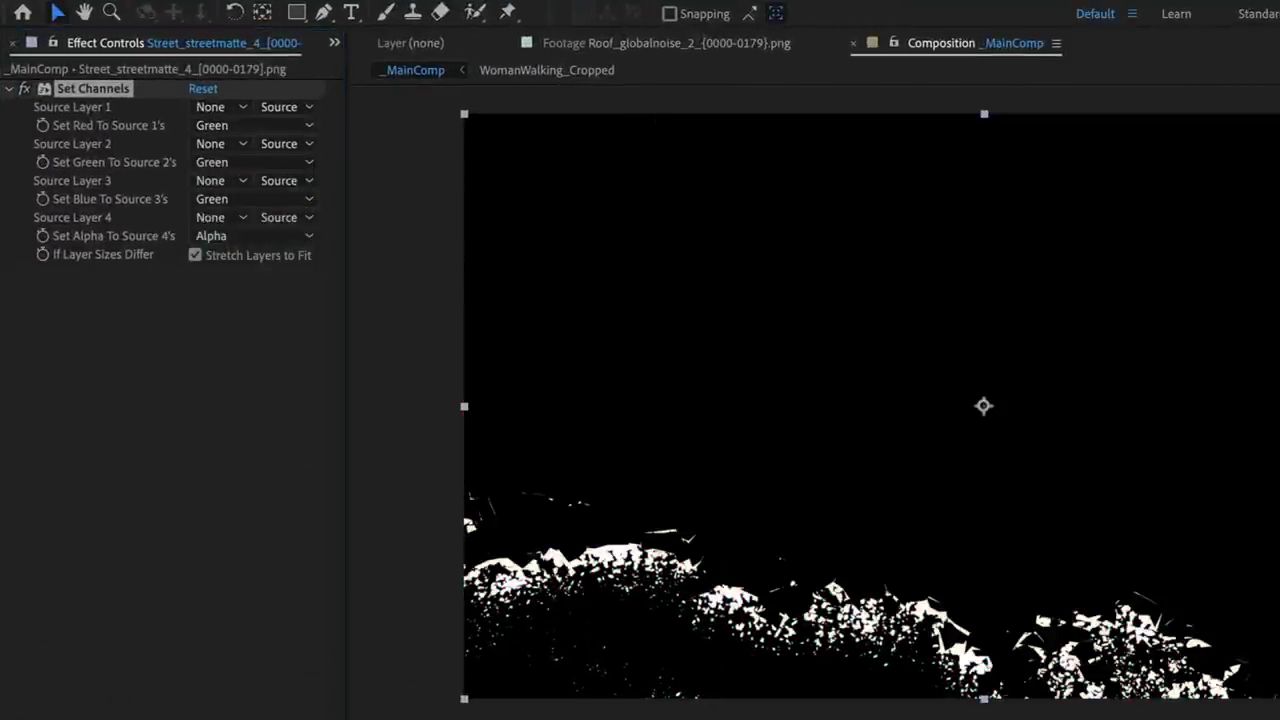
{"action": "left_click_drag", "start_coordinate": [0, 451], "coordinate": [166, 451]}
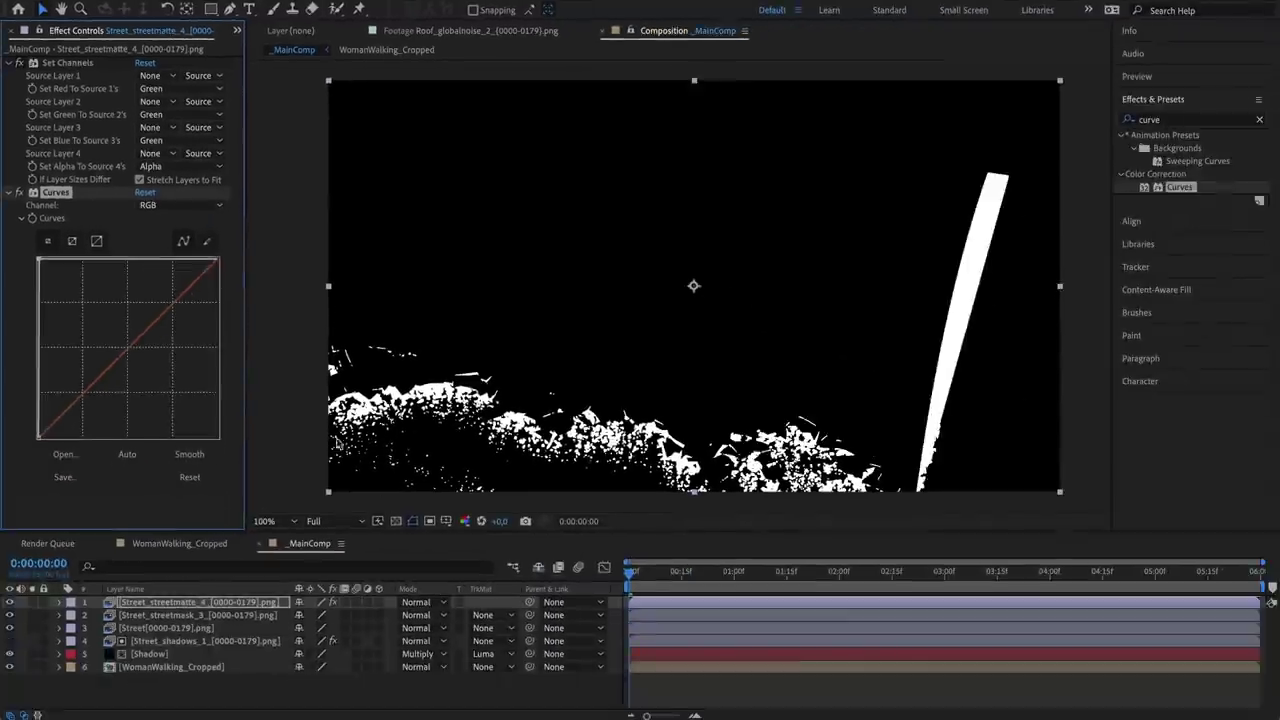
Set the matte to Add, pre-compose both as Transition_Matte, and luma-matte Street with it.
{"action": "left_click", "coordinate": [438, 603]}
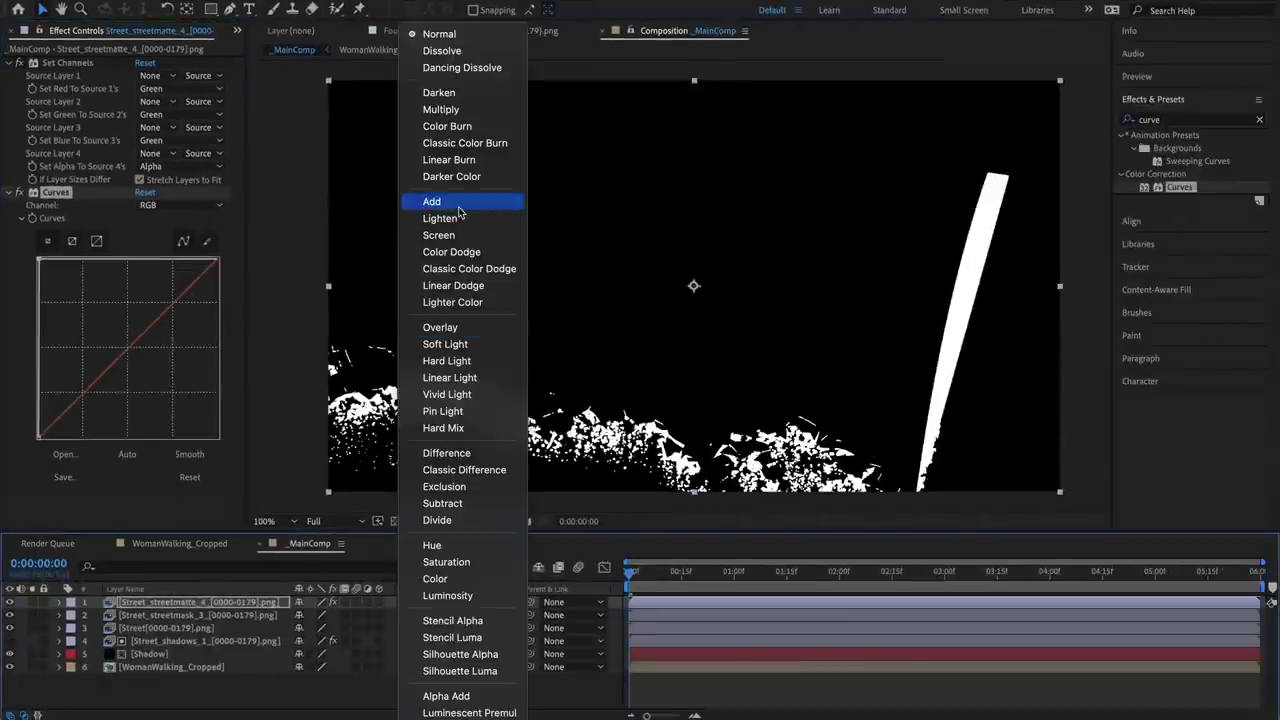
{"action": "left_click", "coordinate": [432, 201]}
{"action": "left_click", "coordinate": [162, 615], "text": "shift"}
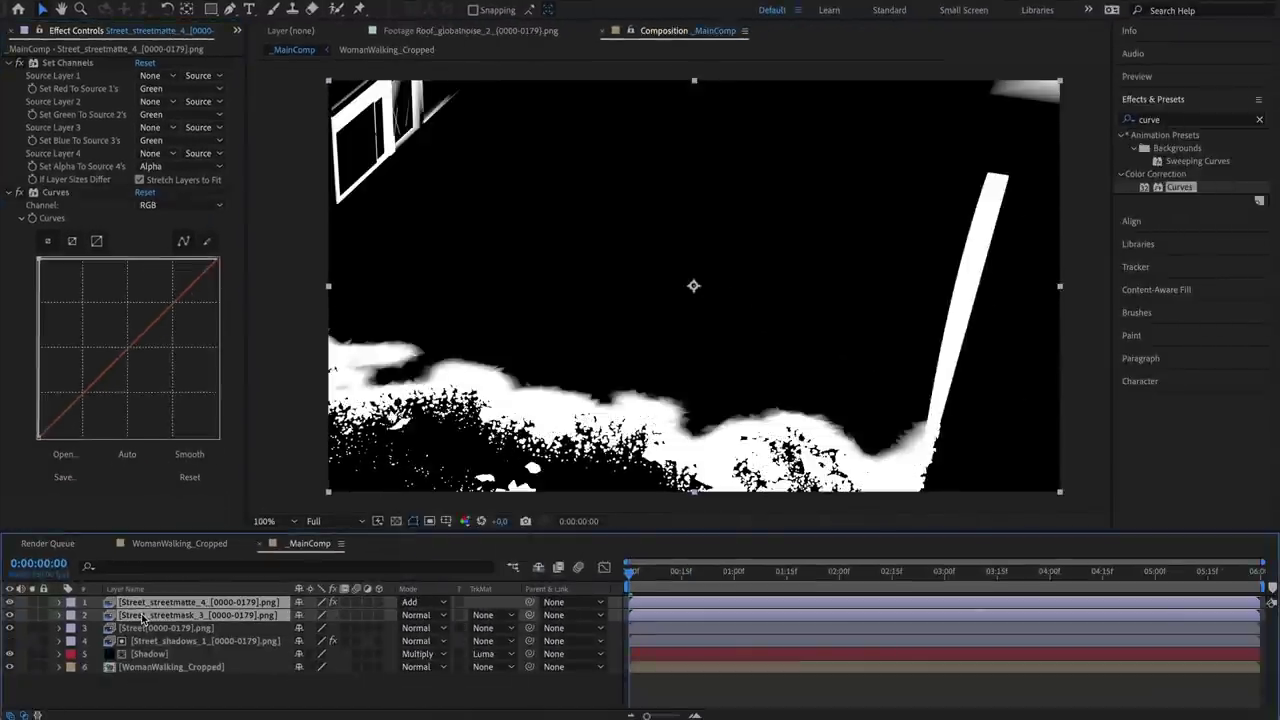
{"action": "key", "text": "ctrl+shift+c"}
{"action": "type", "text": "Transition_Matte"}
{"action": "key", "text": "Return"}
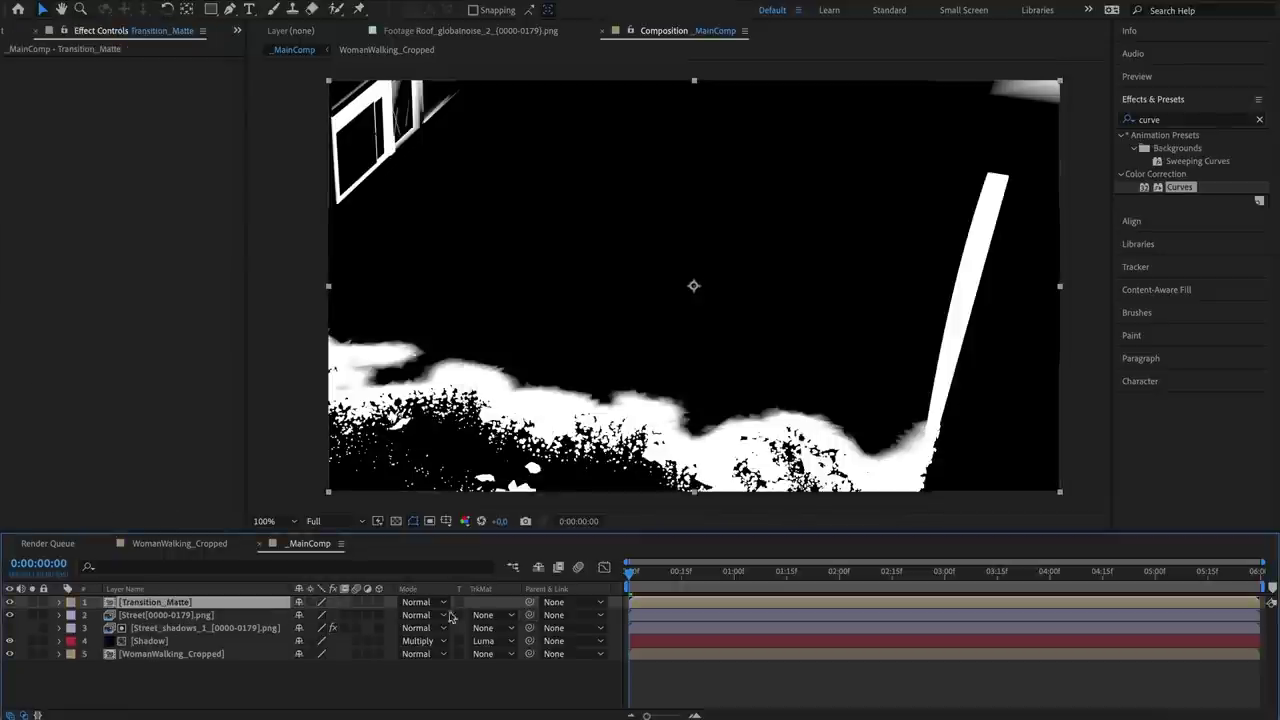
{"action": "left_click", "coordinate": [490, 628]}
{"action": "left_click", "coordinate": [530, 690]}
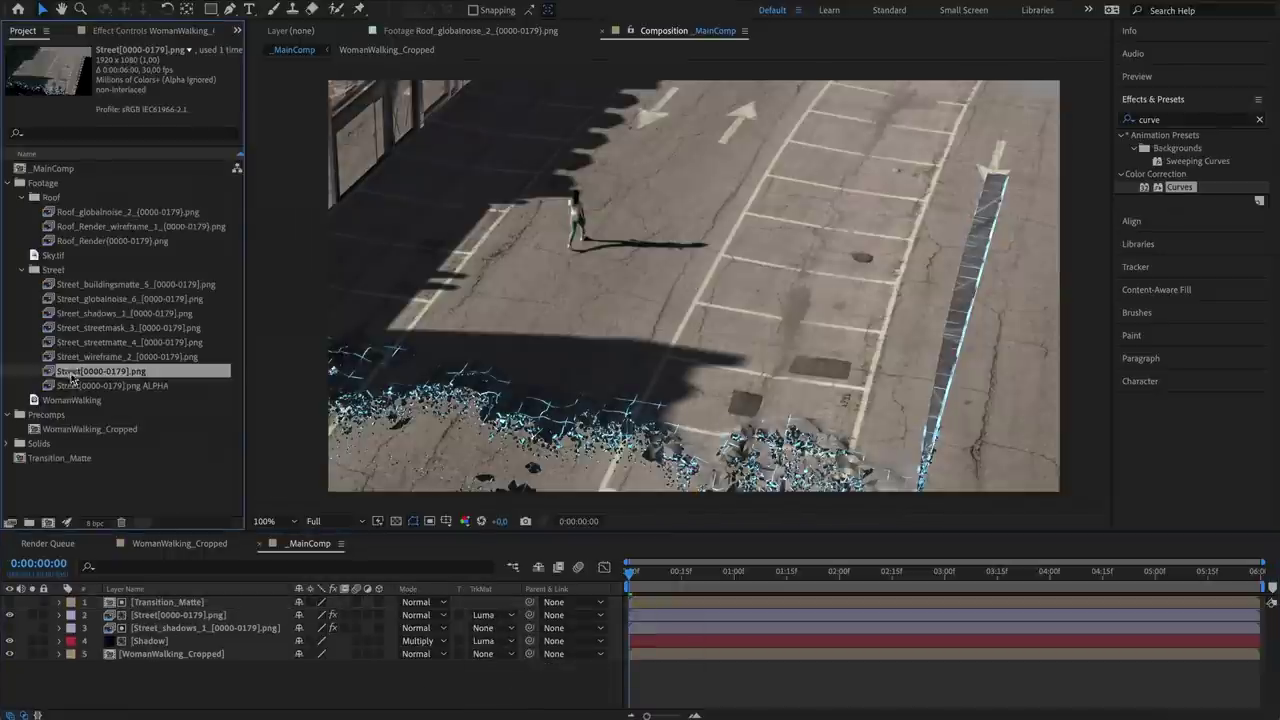
Add the buildingsmatte_5 pass with its green and blue channels taken from red.
{"action": "left_click_drag", "start_coordinate": [70, 378], "coordinate": [176, 600]}
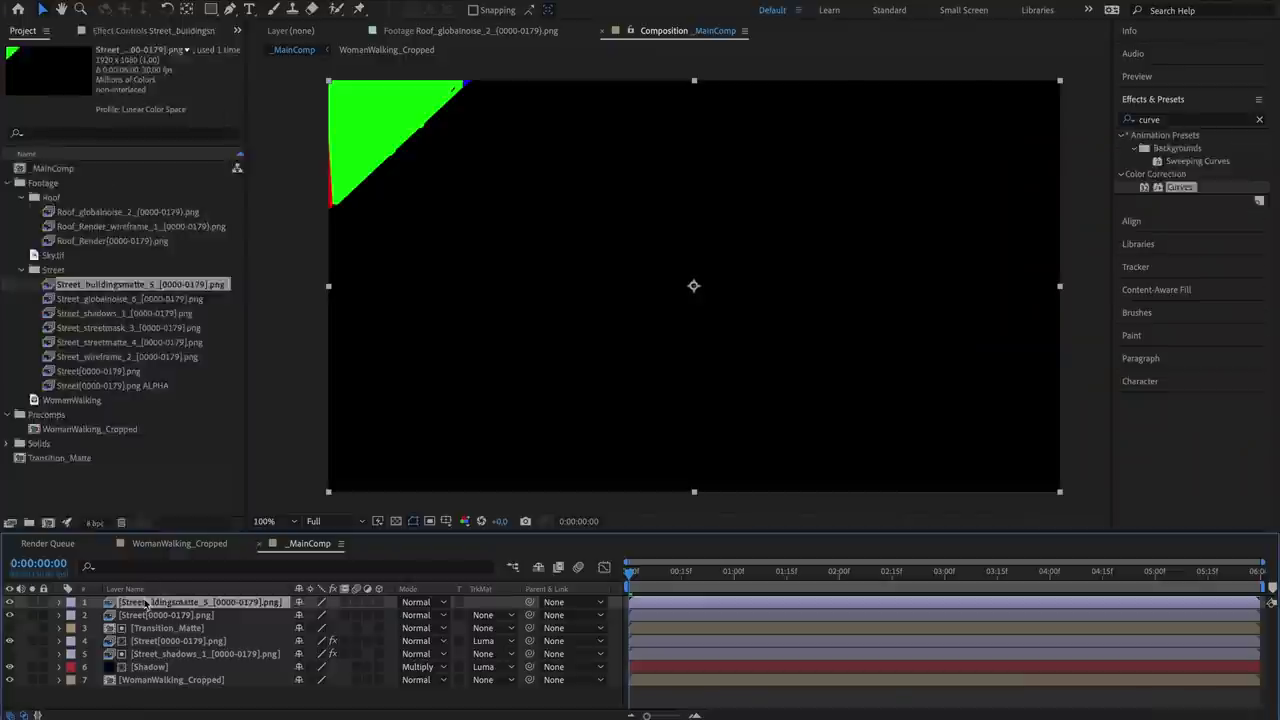
{"action": "left_click", "coordinate": [180, 114]}
{"action": "left_click", "coordinate": [170, 131]}
{"action": "left_click", "coordinate": [180, 140]}
{"action": "left_click", "coordinate": [170, 157]}
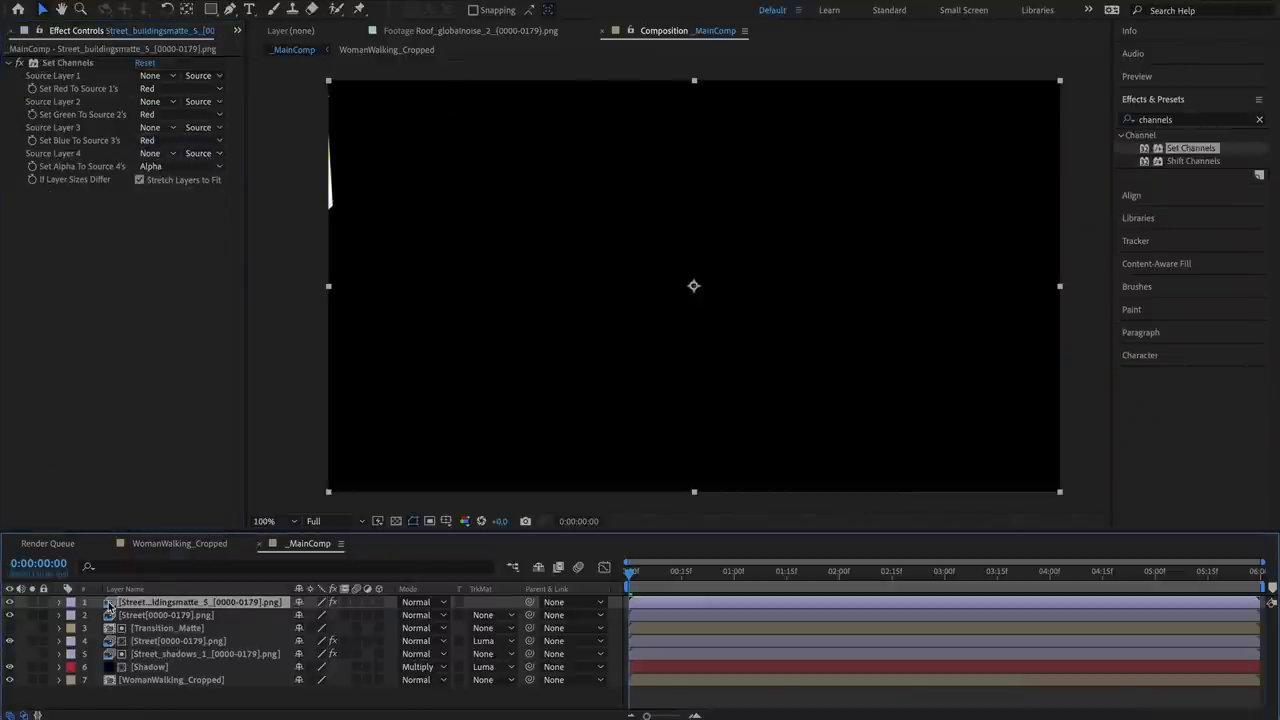
Duplicate the matte twice, sourcing one copy's channels from green and the other's from blue.
{"action": "key", "text": "ctrl+d"}
{"action": "left_click", "coordinate": [160, 88]}
{"action": "left_click", "coordinate": [165, 124]}
{"action": "key", "text": "ctrl+d"}
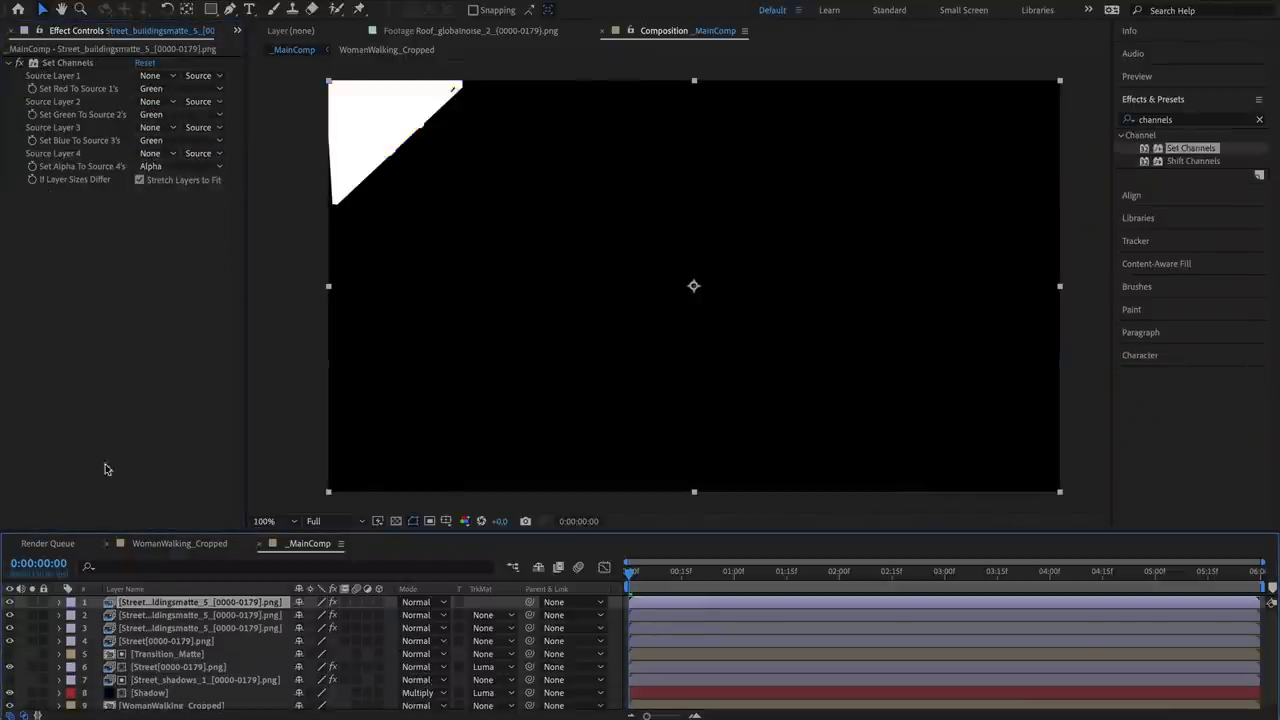
{"action": "left_click", "coordinate": [150, 88]}
{"action": "left_click", "coordinate": [150, 127]}
{"action": "left_click", "coordinate": [150, 114]}
{"action": "left_click", "coordinate": [150, 151]}
{"action": "left_click", "coordinate": [150, 140]}
{"action": "left_click", "coordinate": [150, 178]}
Set the mattes to Add, pre-compose them as Buildings_Matte, and luma-matte Street with it.
{"action": "left_click", "coordinate": [200, 615], "text": "shift"}
{"action": "left_click", "coordinate": [420, 602]}
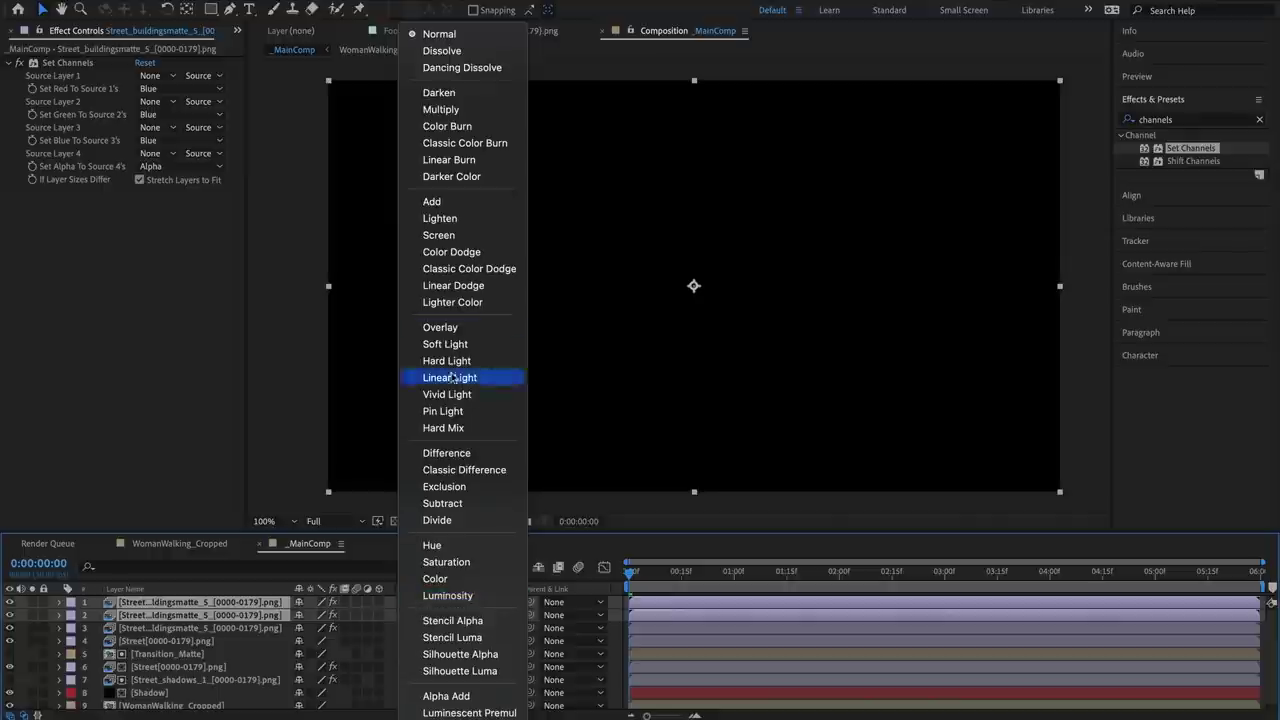
{"action": "left_click", "coordinate": [429, 200]}
{"action": "left_click", "coordinate": [200, 628], "text": "shift"}
{"action": "key", "text": "ctrl+shift+c"}
{"action": "type", "text": "Building"}
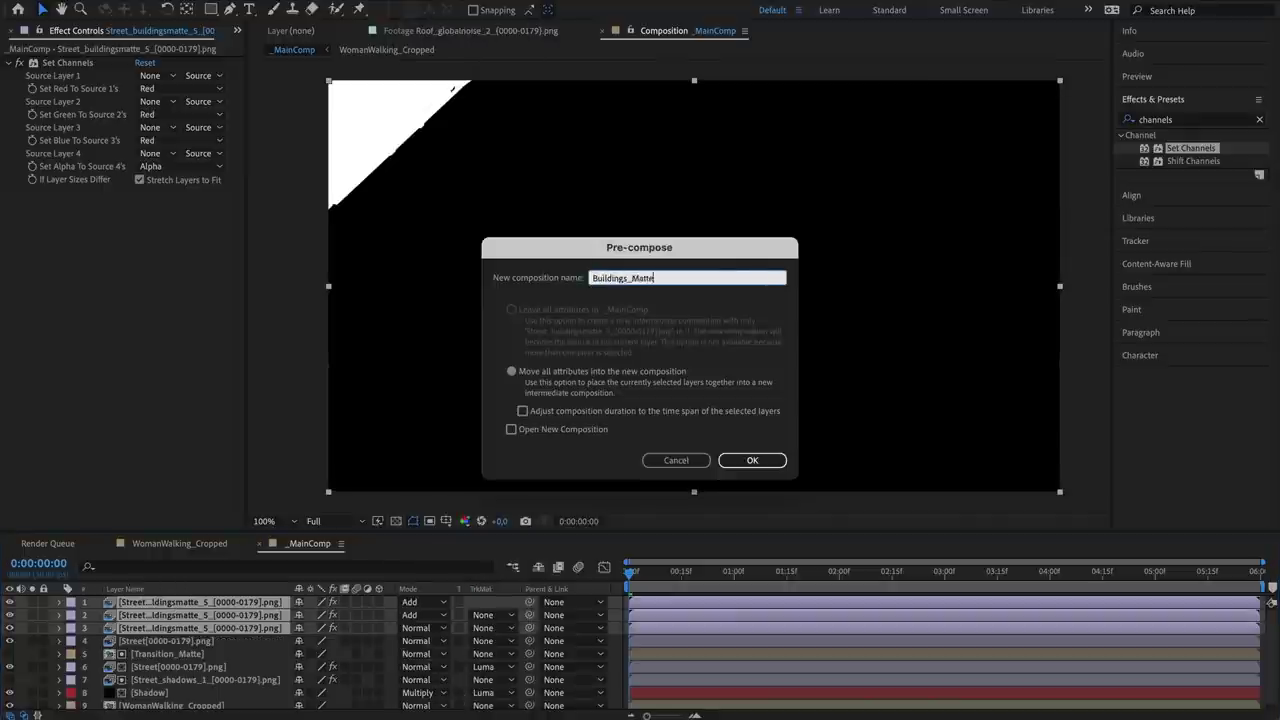
{"action": "type", "text": "s_Matte"}
{"action": "key", "text": "Return"}
{"action": "left_click", "coordinate": [485, 615]}
{"action": "left_click", "coordinate": [530, 689]}
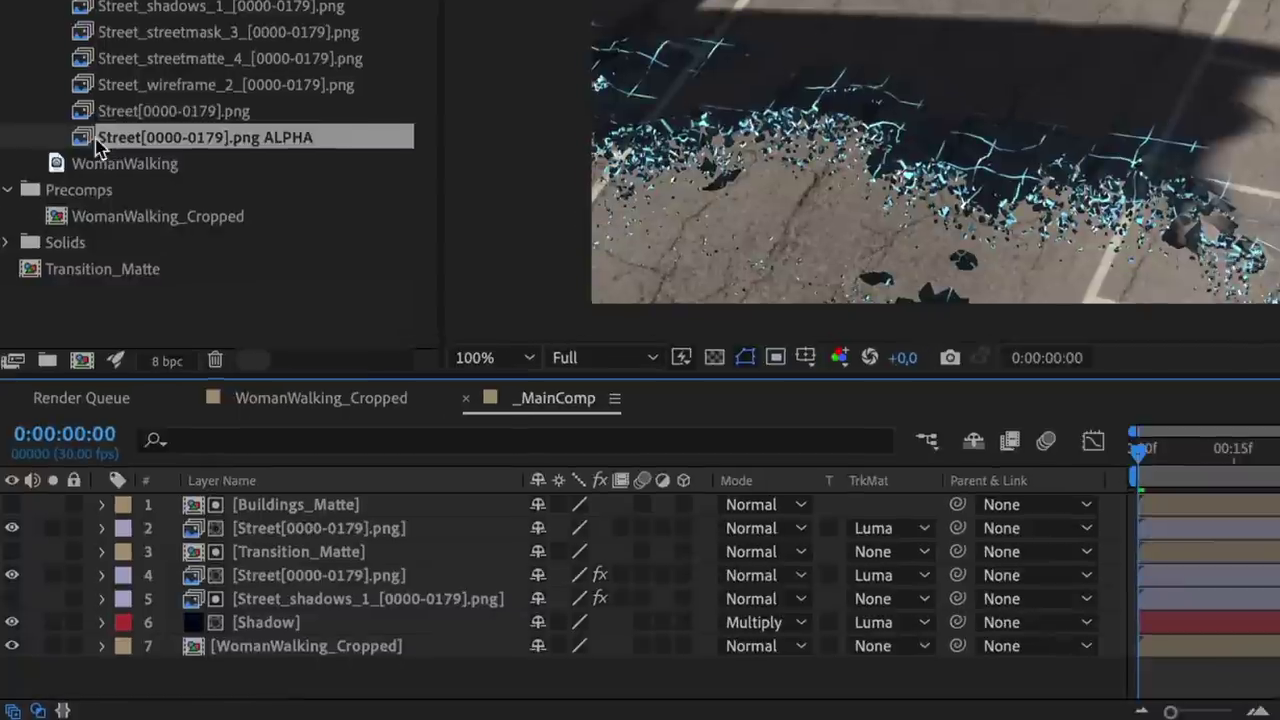
Add Street ALPHA on top as Stencil Alpha and pre-compose all layers as Street.
{"action": "left_click_drag", "start_coordinate": [100, 145], "coordinate": [378, 522]}
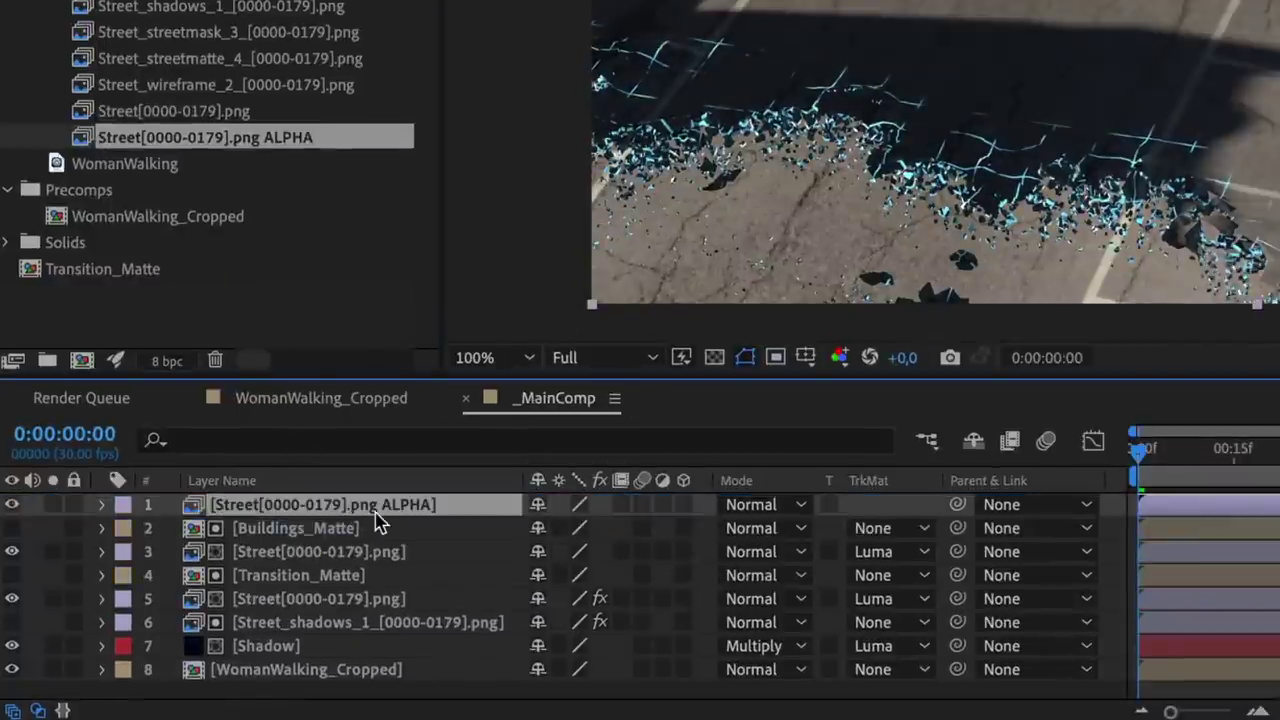
{"action": "left_click", "coordinate": [759, 506]}
{"action": "left_click", "coordinate": [838, 540]}
{"action": "left_click", "coordinate": [155, 693], "text": "shift"}
{"action": "key", "text": "ctrl+shift+c"}
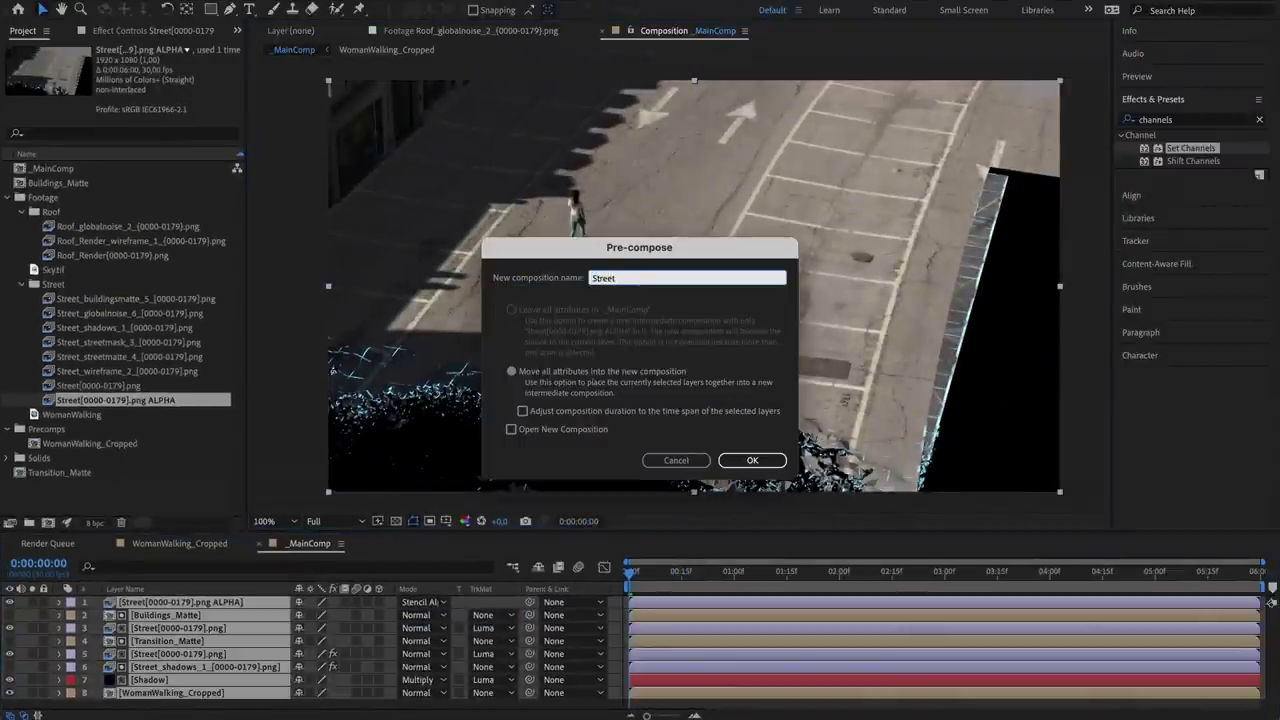
{"action": "key", "text": "Return"}
Place Roof_Render above Street, import Roof.c4d, and delete its layer.
{"action": "left_click", "coordinate": [48, 243]}
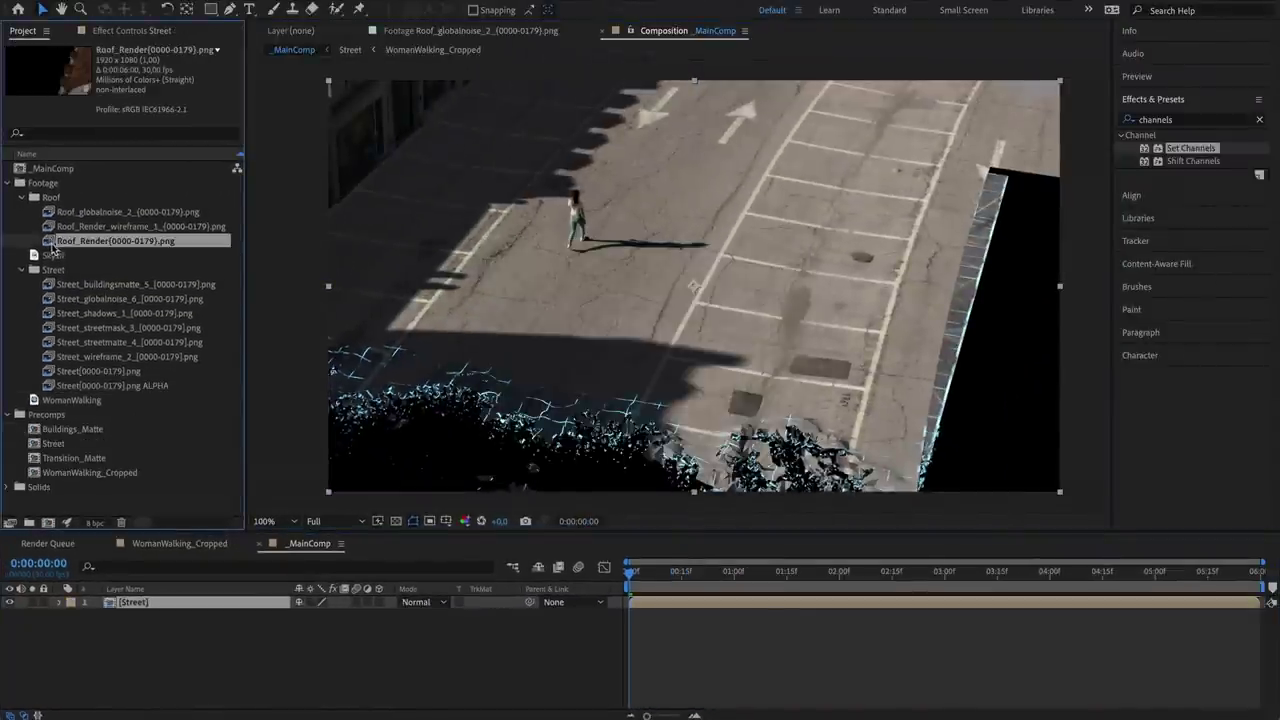
{"action": "left_click_drag", "start_coordinate": [50, 248], "coordinate": [165, 597]}
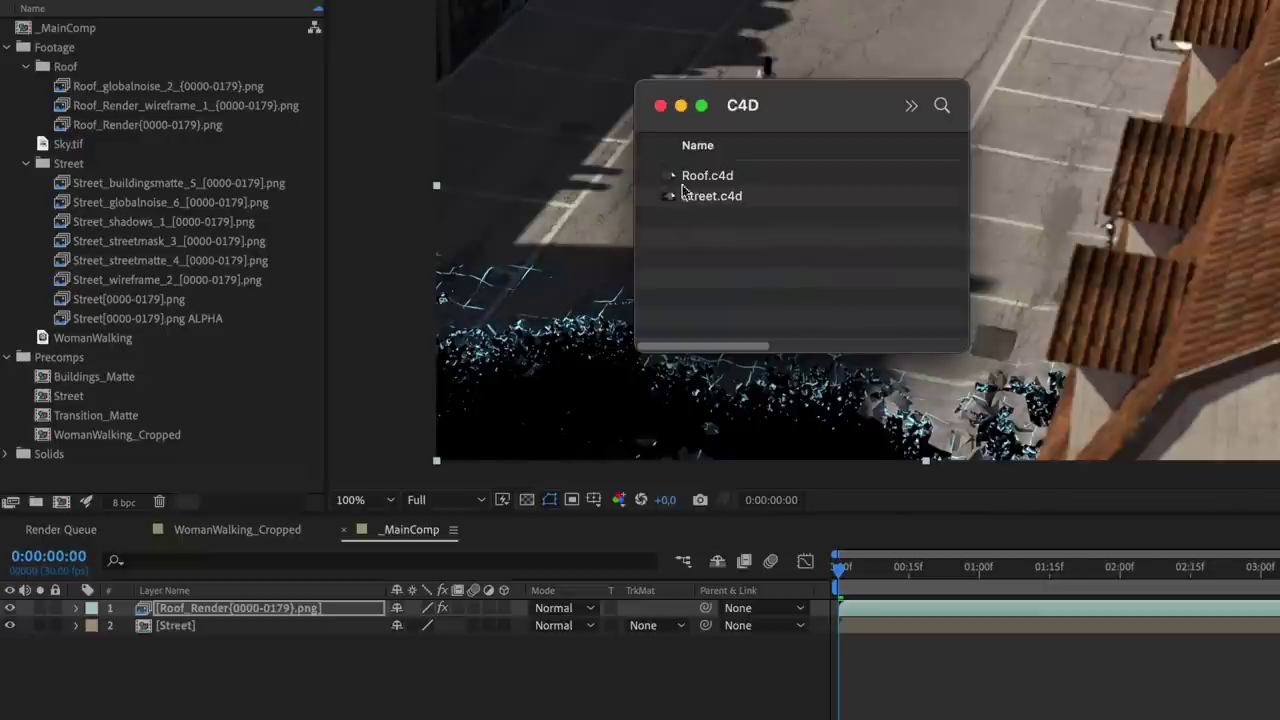
{"action": "left_click_drag", "start_coordinate": [503, 280], "coordinate": [52, 183]}
{"action": "left_click_drag", "start_coordinate": [65, 47], "coordinate": [65, 47]}
{"action": "left_click_drag", "start_coordinate": [52, 146], "coordinate": [195, 674]}
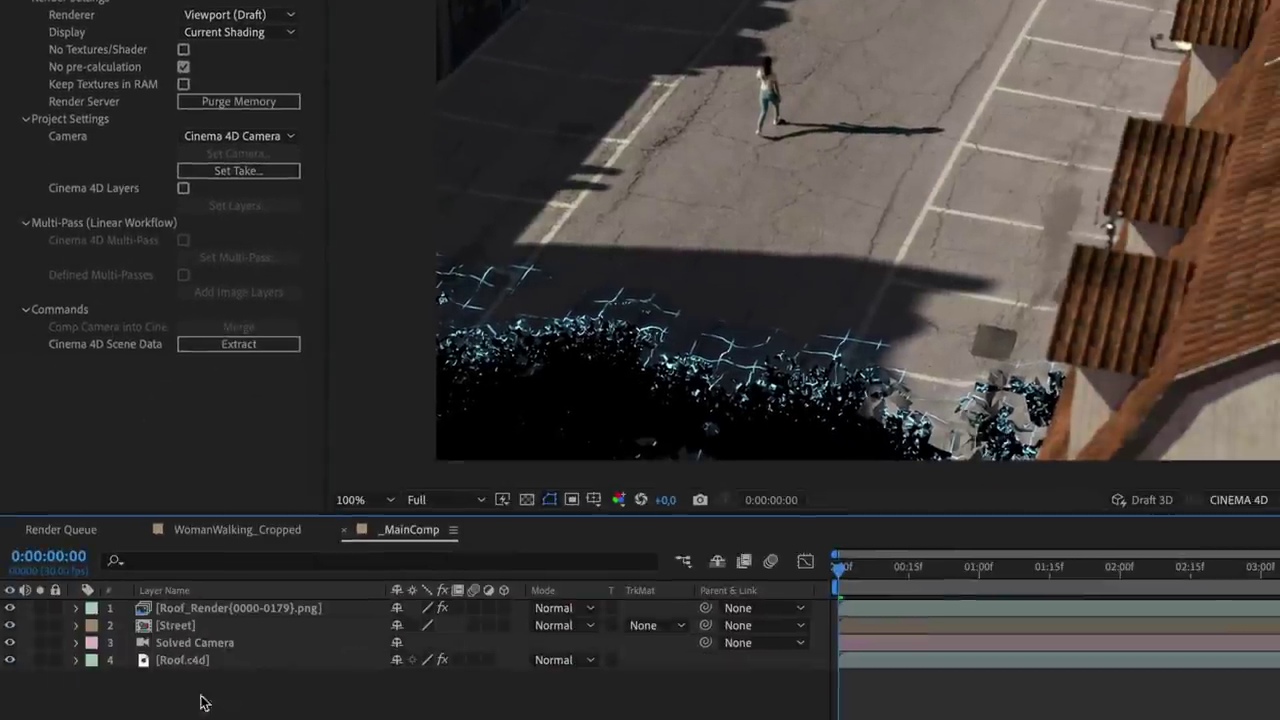
{"action": "left_click", "coordinate": [189, 665]}
{"action": "key", "text": "Delete"}
{"action": "left_click", "coordinate": [82, 168]}
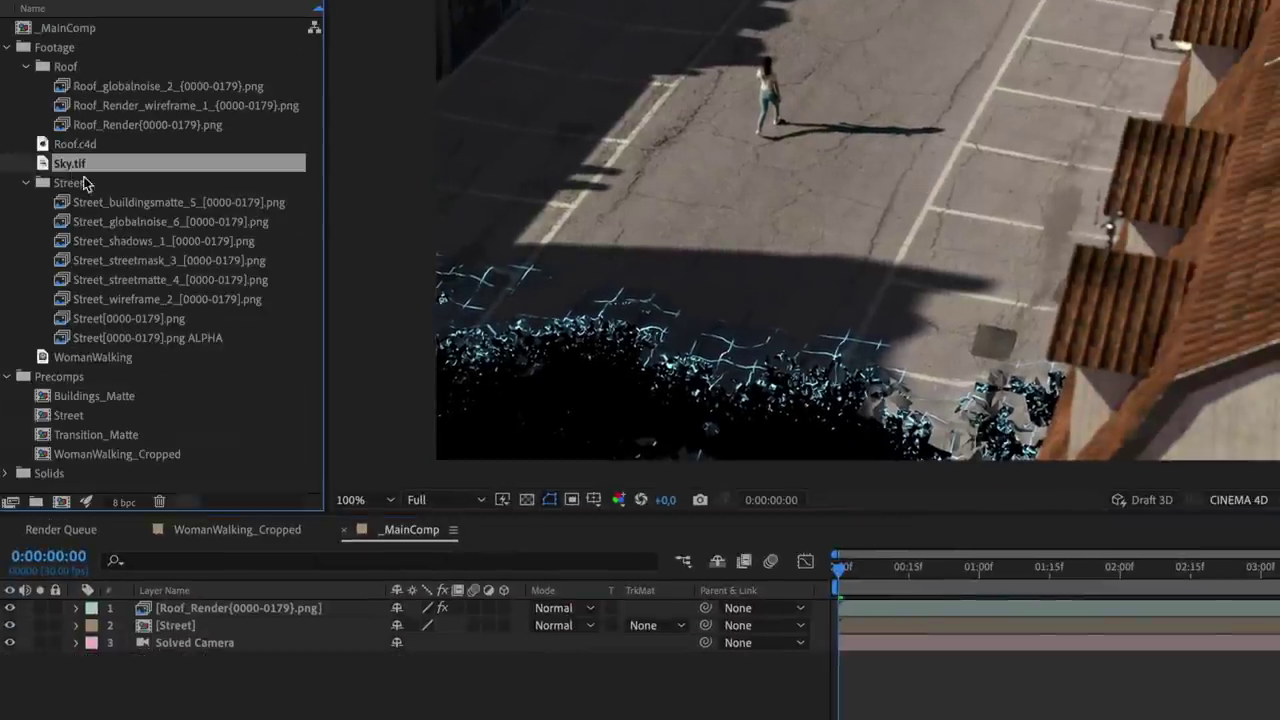
Add Sky.tif as a 3D layer scaled to 80%, nudge it on Y, and preview.
{"action": "left_click_drag", "start_coordinate": [44, 170], "coordinate": [209, 642]}
{"action": "left_click", "coordinate": [504, 643]}
{"action": "key", "text": "s"}
{"action": "left_click", "coordinate": [405, 660]}
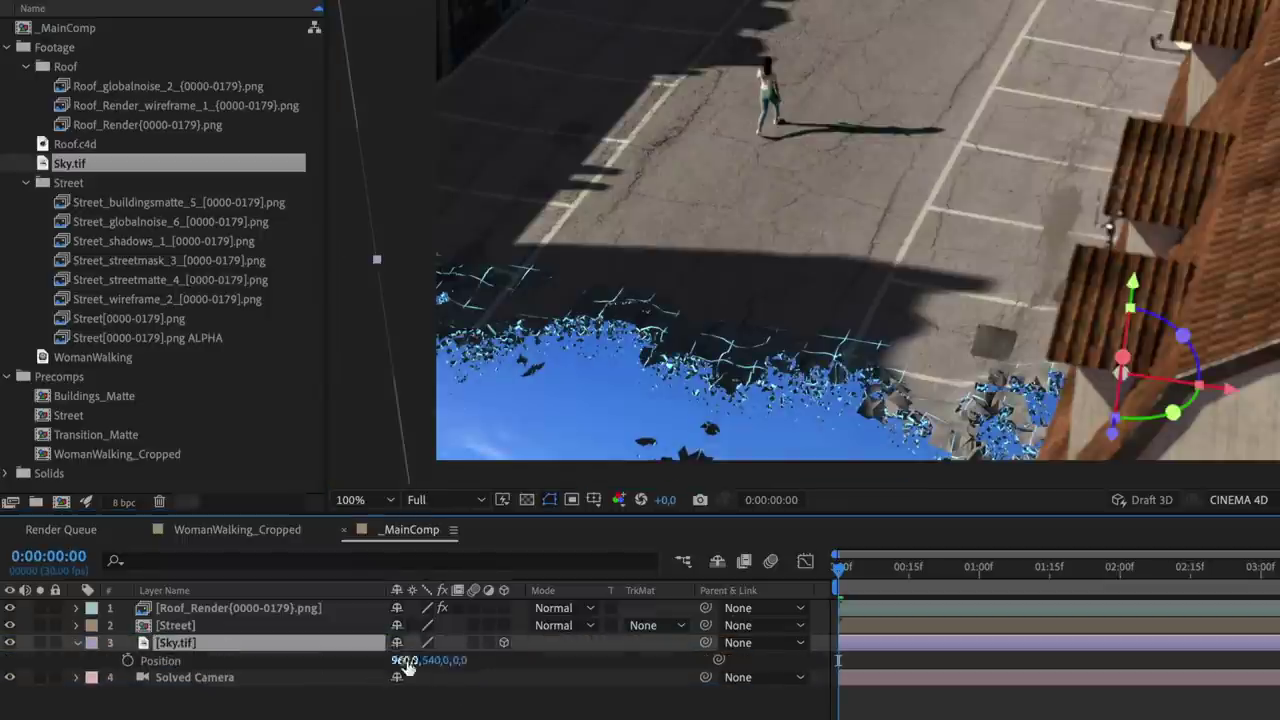
{"action": "type", "text": "80"}
{"action": "key", "text": "Return"}
{"action": "left_click_drag", "start_coordinate": [811, 110], "coordinate": [815, 100]}
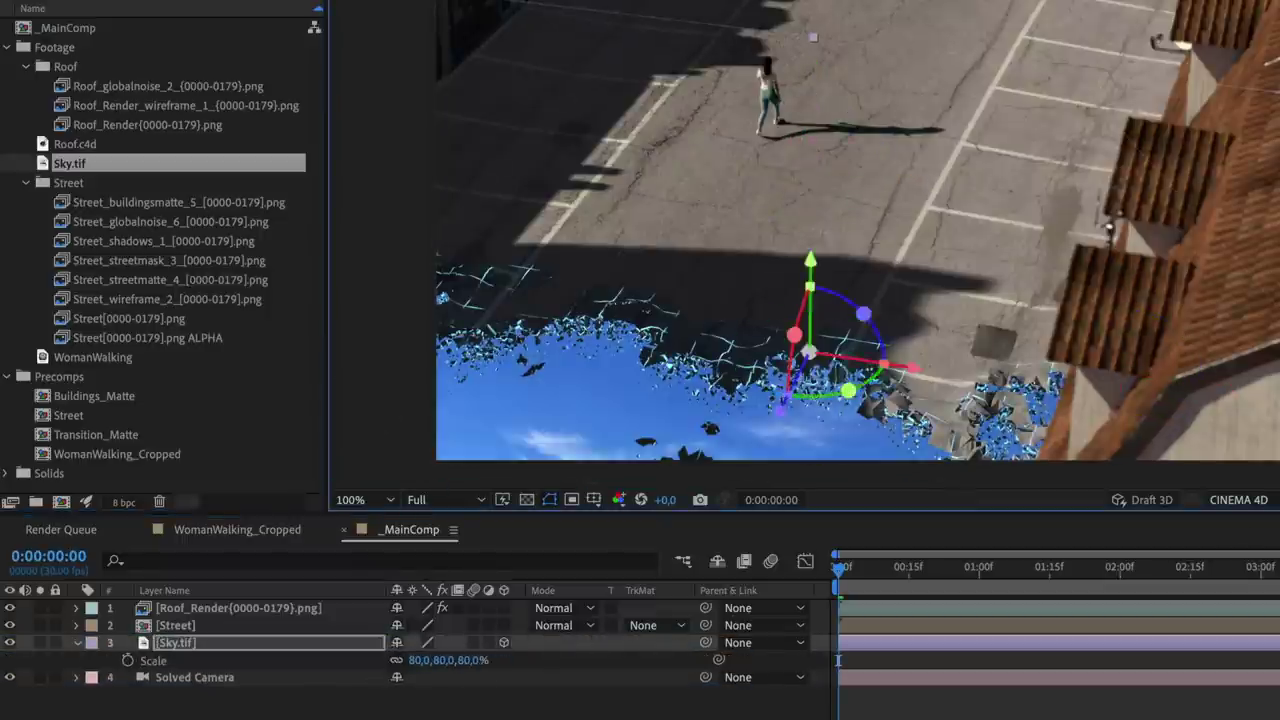
{"action": "key", "text": "space"}
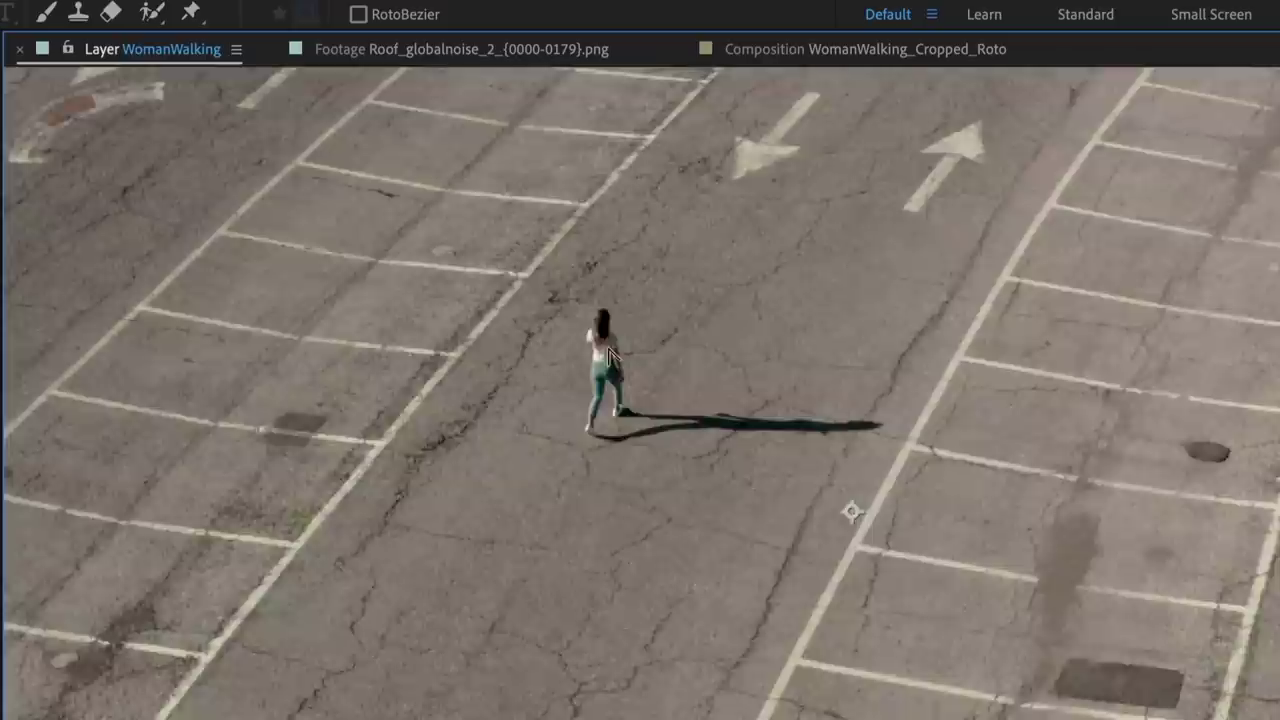
Paint a Roto Brush selection over the walking woman in the WomanWalking layer.
{"action": "scroll", "coordinate": [612, 355], "scroll_direction": "up", "scroll_amount": 5}
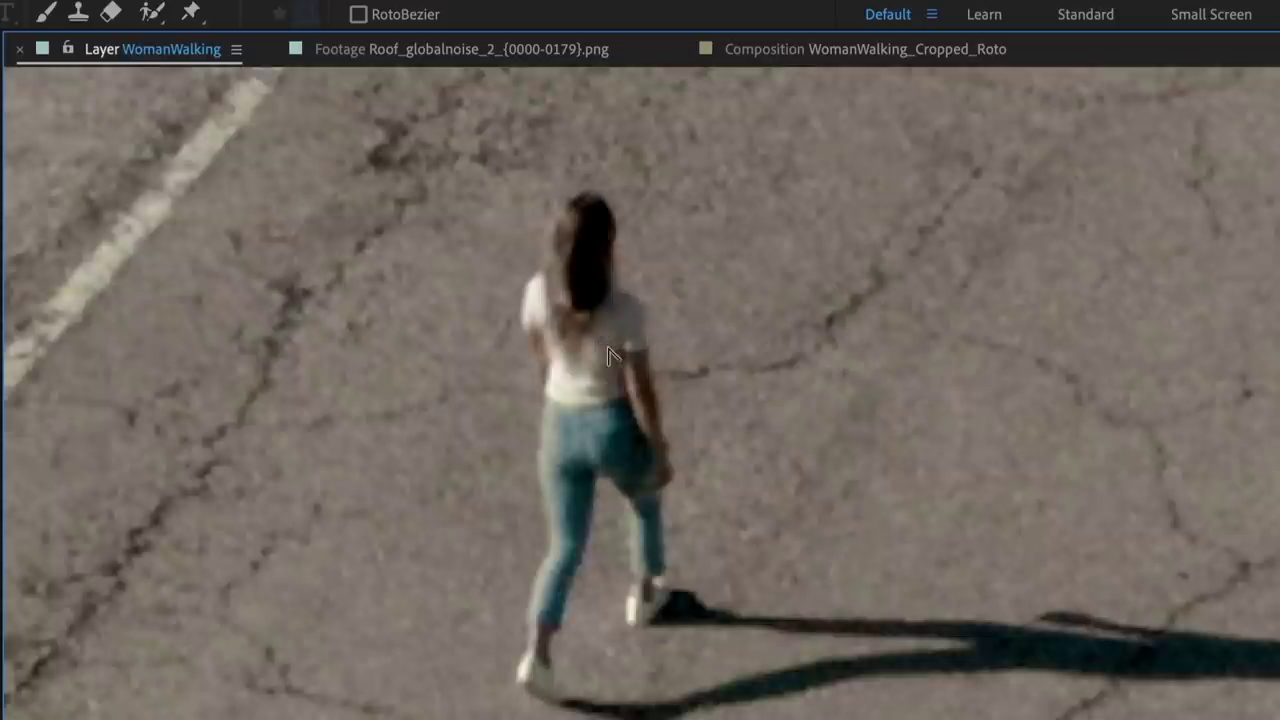
{"action": "left_click", "coordinate": [153, 13]}
{"action": "mouse_move", "coordinate": [575, 222]}
{"action": "left_mouse_down"}
{"action": "mouse_move", "coordinate": [559, 547]}
{"action": "mouse_move", "coordinate": [651, 551]}
{"action": "left_mouse_up"}
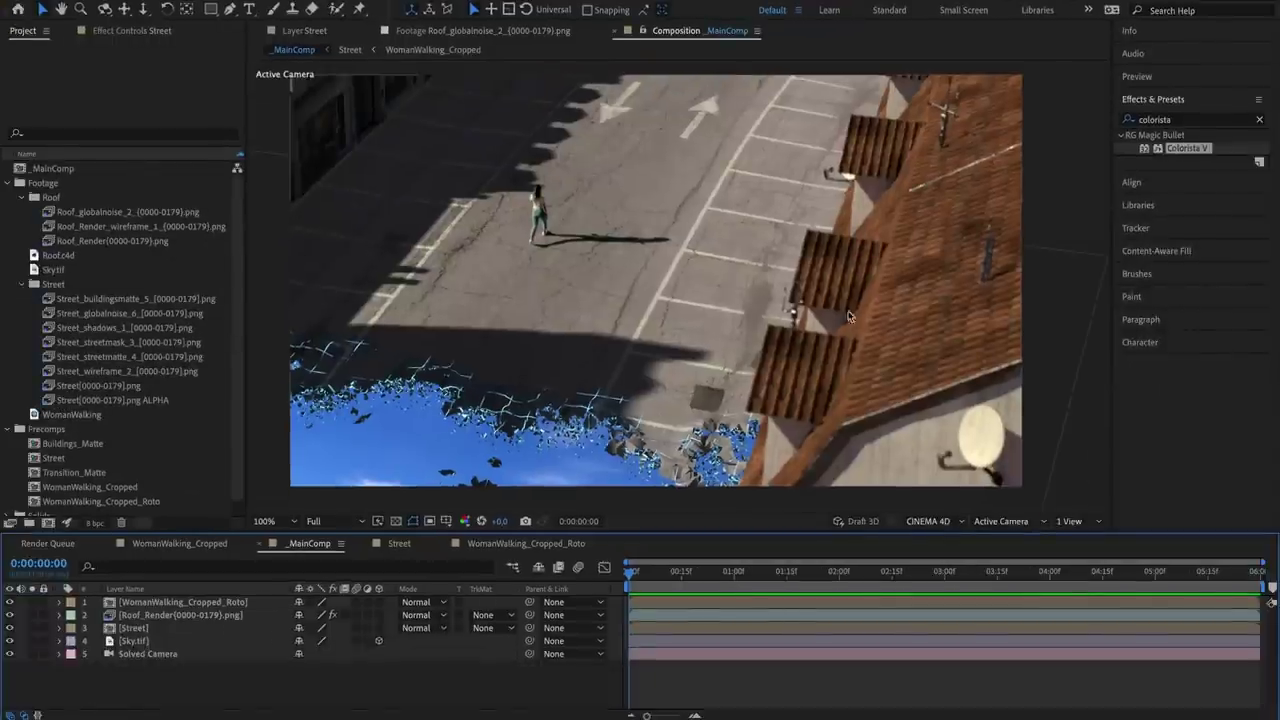
Add the Roof_Render_wireframe_1 and Roof_globalnoise_2 renders, darkening the noise with Curves.
{"action": "left_click", "coordinate": [53, 229]}
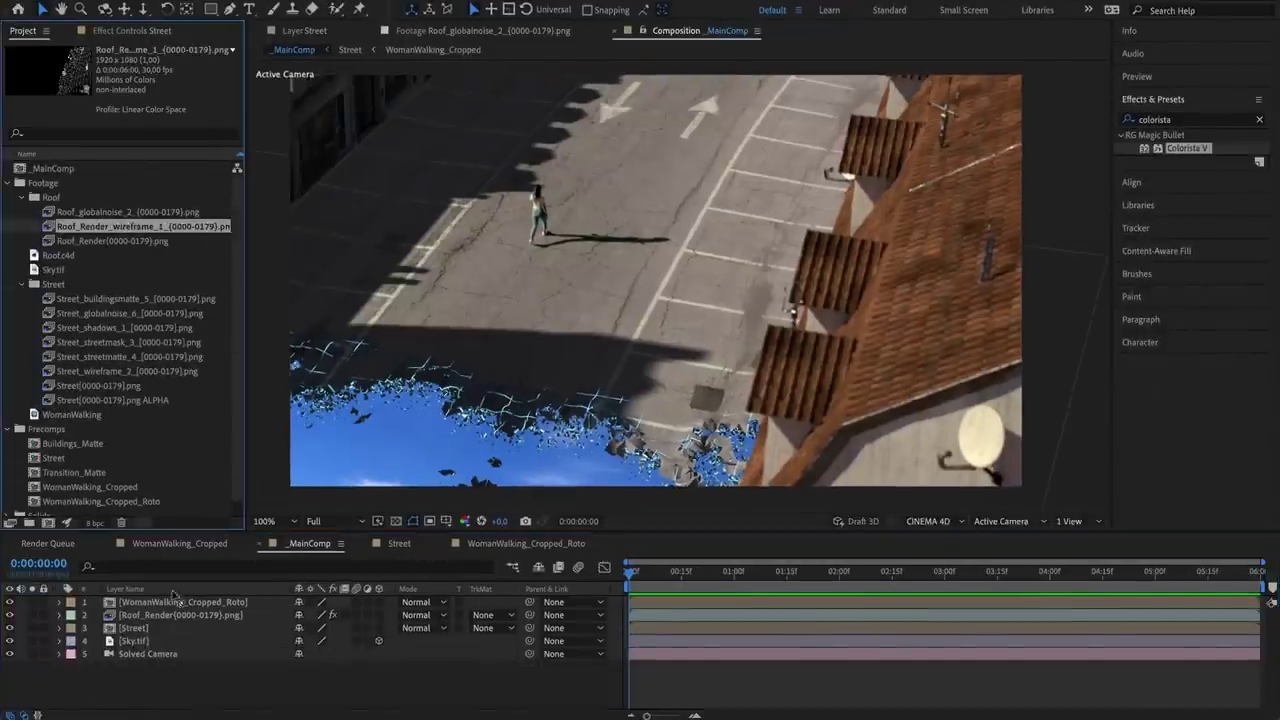
{"action": "left_click_drag", "start_coordinate": [173, 598], "coordinate": [180, 595]}
{"action": "left_click", "coordinate": [53, 212]}
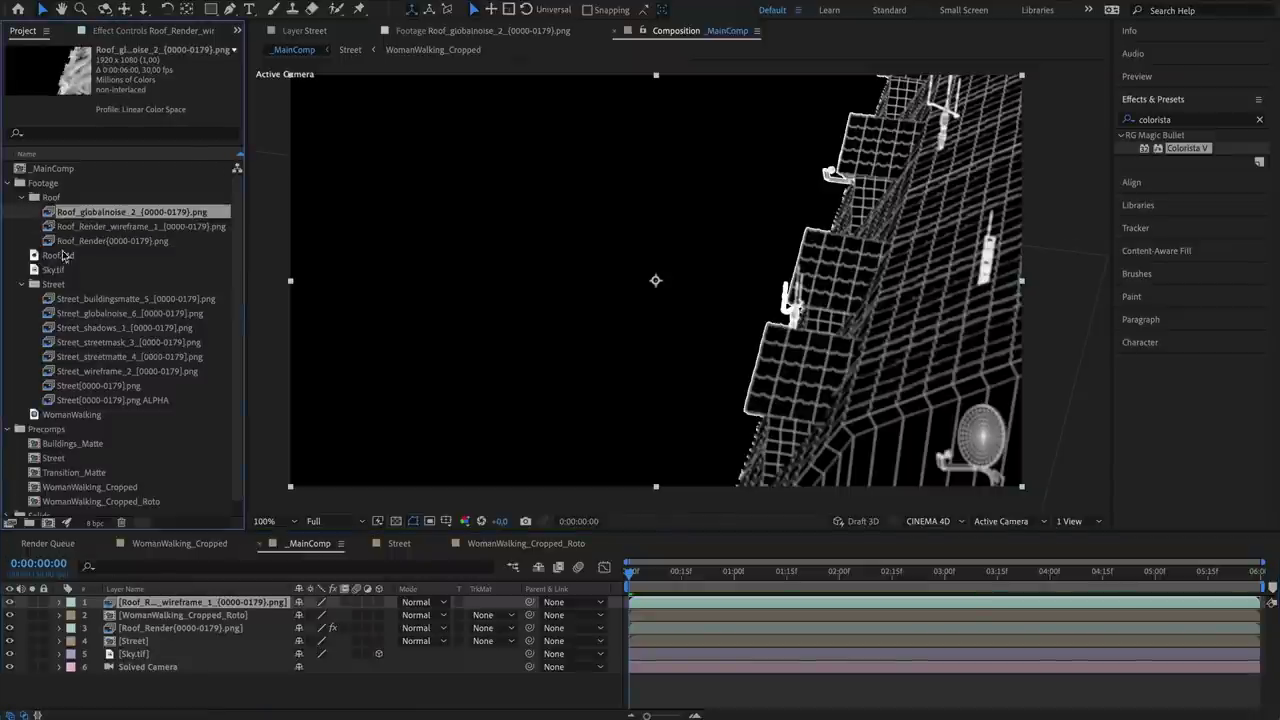
{"action": "left_click_drag", "start_coordinate": [120, 212], "coordinate": [170, 610]}
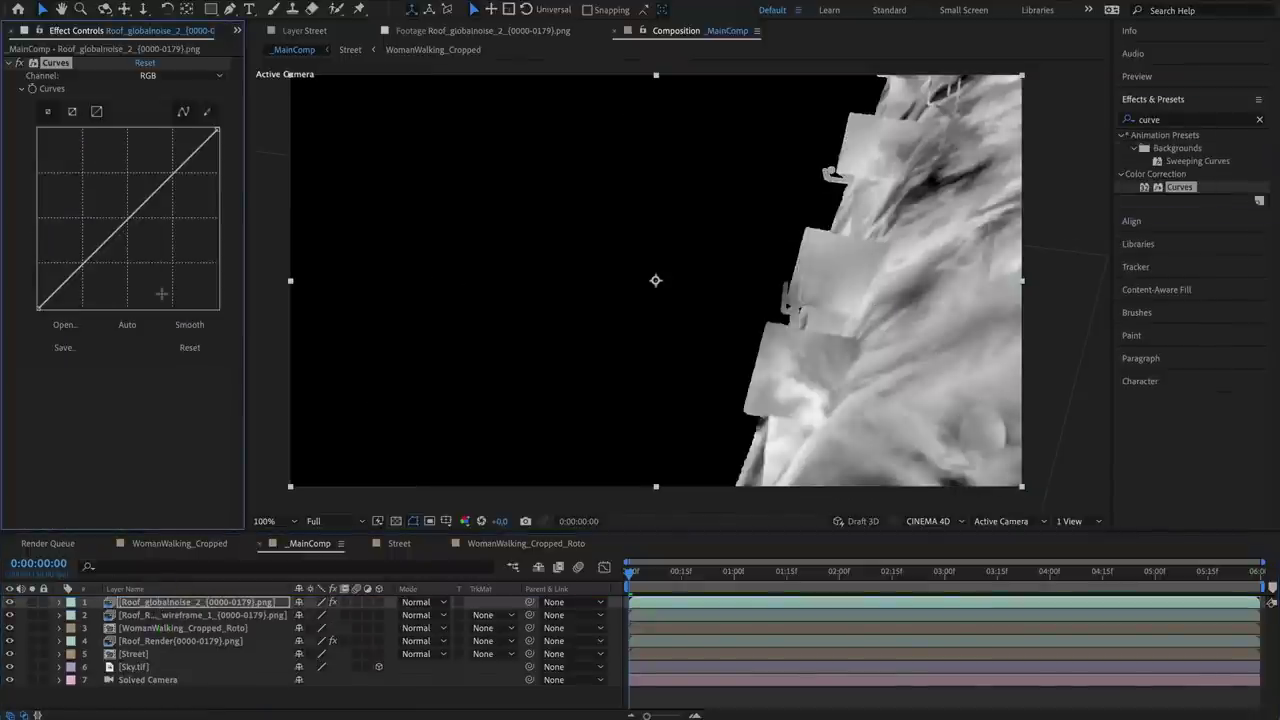
{"action": "mouse_move", "coordinate": [161, 293]}
{"action": "left_mouse_down"}
{"action": "mouse_move", "coordinate": [140, 304]}
{"action": "mouse_move", "coordinate": [155, 305]}
{"action": "left_mouse_up"}
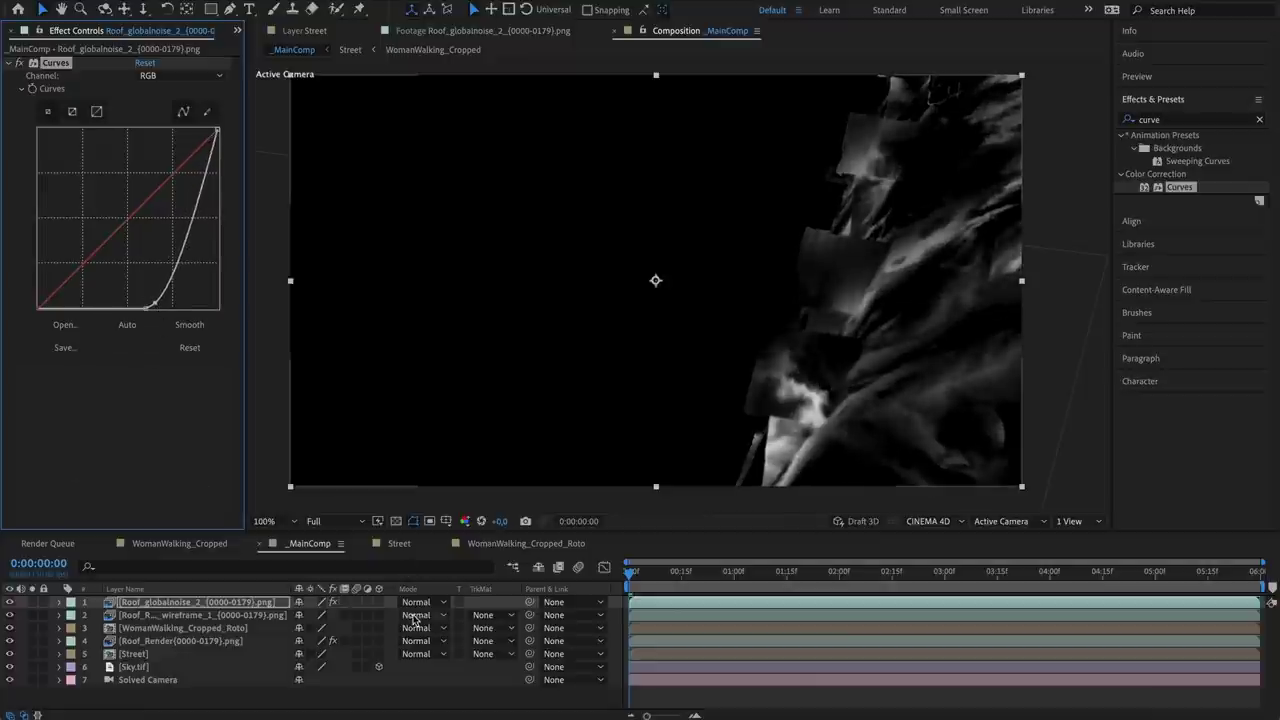
Set the wireframe's track matte to Luma and precompose both layers as Wireframe_Roof.
{"action": "left_click", "coordinate": [488, 615]}
{"action": "left_click", "coordinate": [560, 689]}
{"action": "left_click", "coordinate": [208, 615], "text": "shift"}
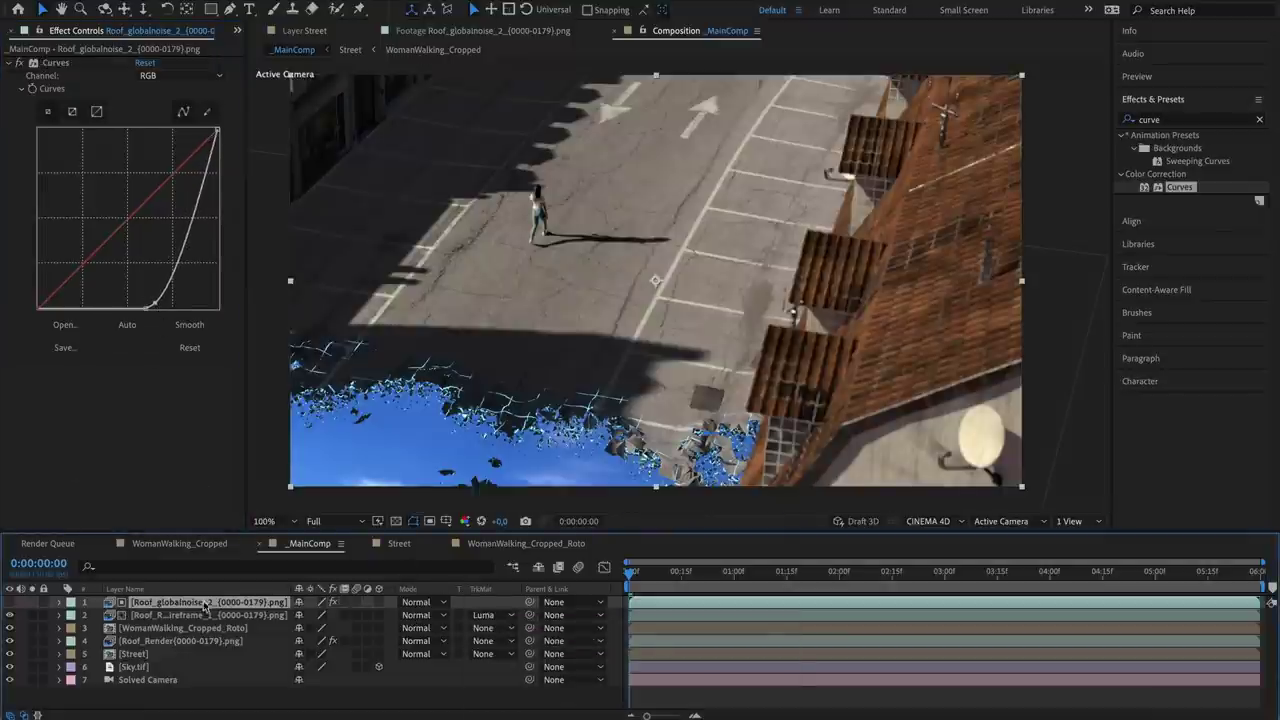
{"action": "key", "text": "ctrl+shift+c"}
{"action": "type", "text": "Wireframe_Roof"}
{"action": "key", "text": "Return"}
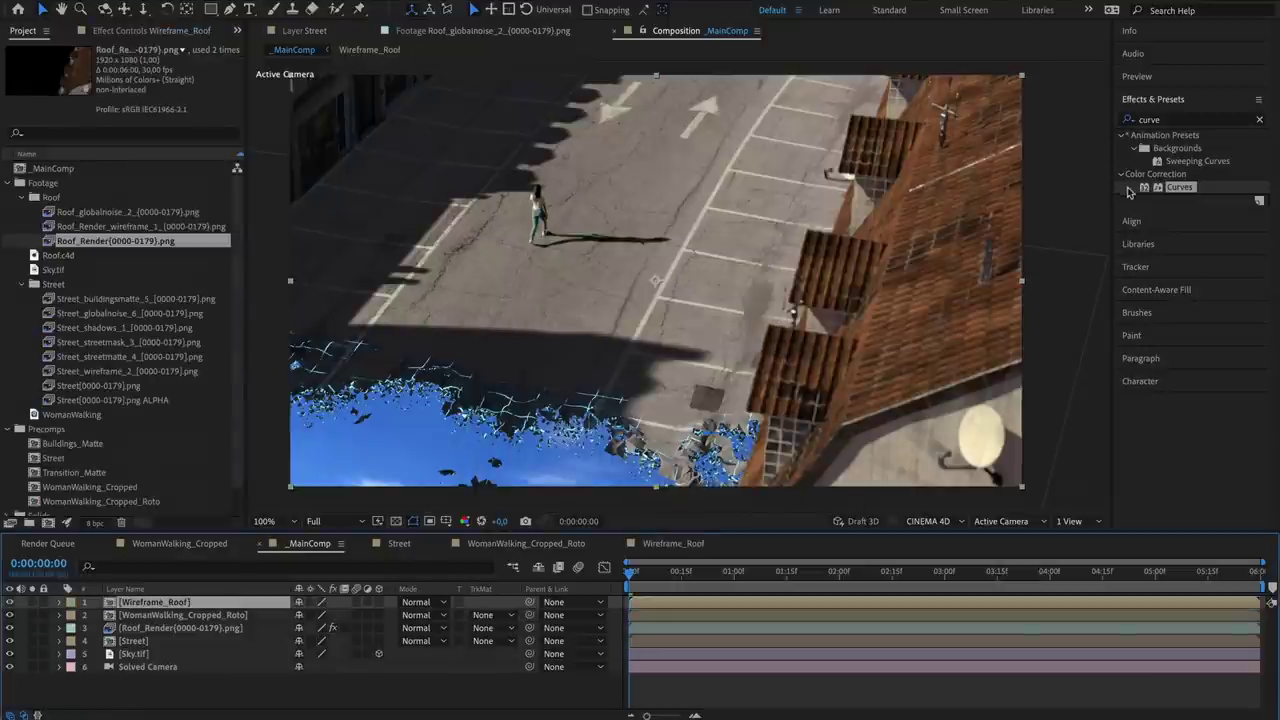
Brighten and green-tint Wireframe_Roof with Curves, then add Optical Glow.
{"action": "double_click", "coordinate": [1179, 187]}
{"action": "left_click_drag", "start_coordinate": [271, 136], "coordinate": [218, 136]}
{"action": "mouse_move", "coordinate": [157, 248]}
{"action": "left_mouse_down"}
{"action": "mouse_move", "coordinate": [194, 251]}
{"action": "mouse_move", "coordinate": [147, 238]}
{"action": "left_mouse_up"}
{"action": "left_click", "coordinate": [225, 68]}
{"action": "left_click", "coordinate": [200, 112]}
{"action": "left_click_drag", "start_coordinate": [88, 330], "coordinate": [104, 306]}
{"action": "left_click_drag", "start_coordinate": [1278, 300], "coordinate": [215, 440]}
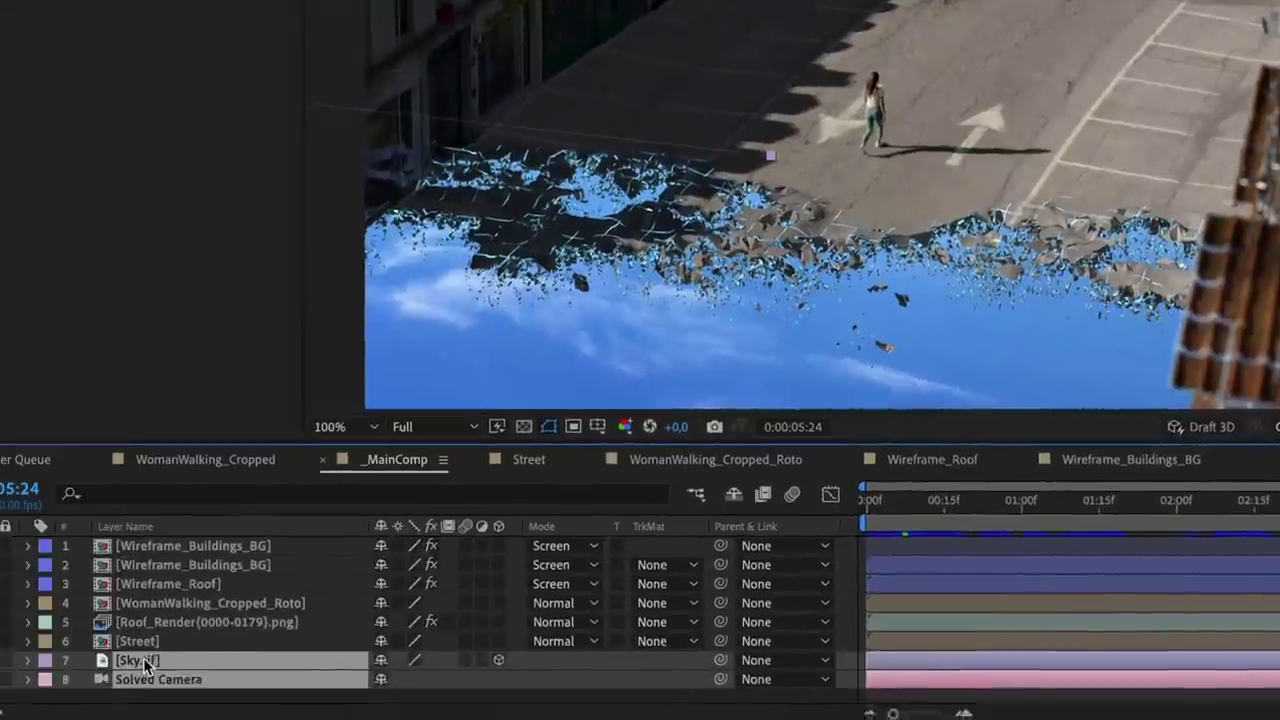
Precompose the Sky.tif and Solved Camera layers into a comp named Sky.
{"action": "key", "text": "ctrl+shift+c"}
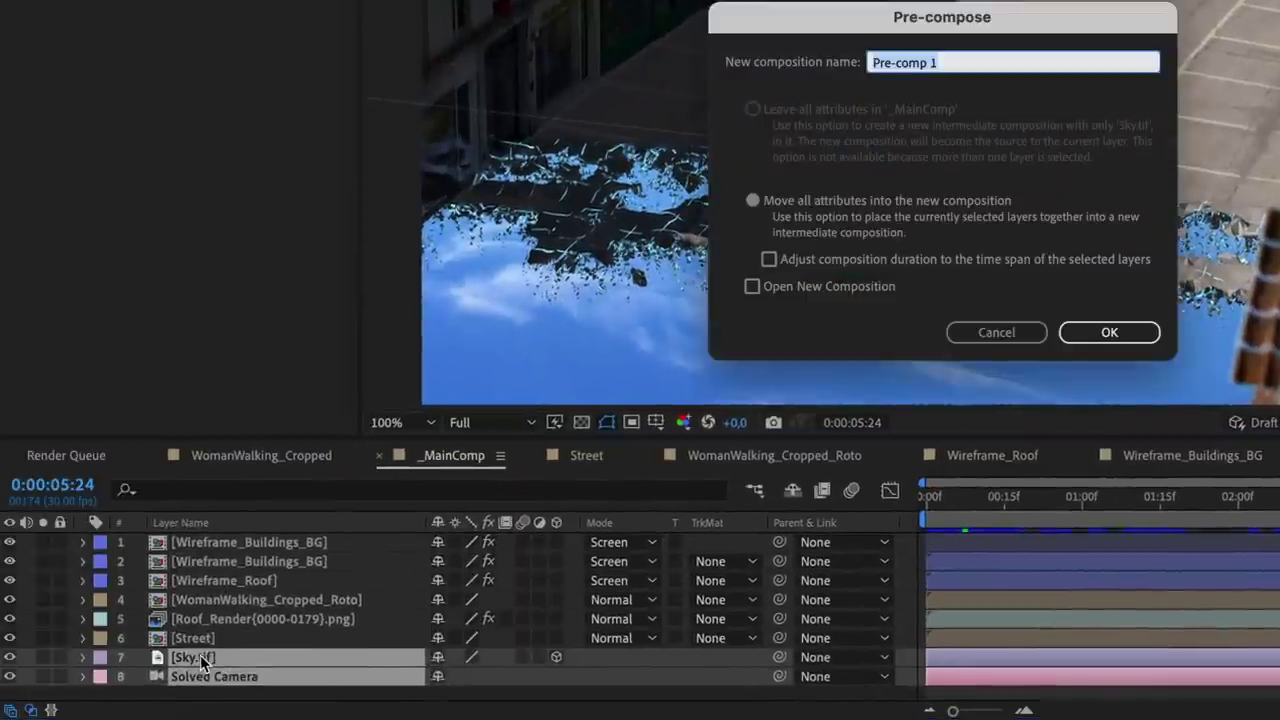
{"action": "type", "text": "Sky"}
{"action": "key", "text": "Return"}
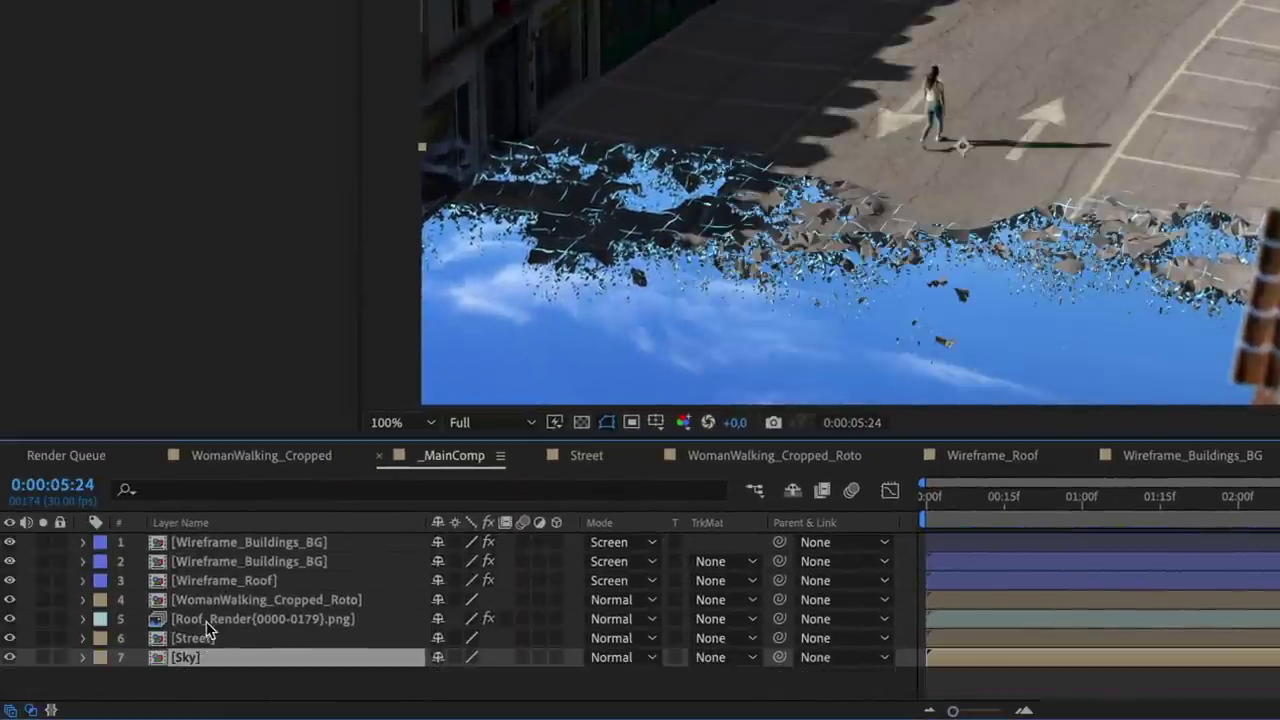
Apply Supercomp to Roof_Render, adding Light Wrap and an Optical Glow on Street.
{"action": "left_click", "coordinate": [206, 619]}
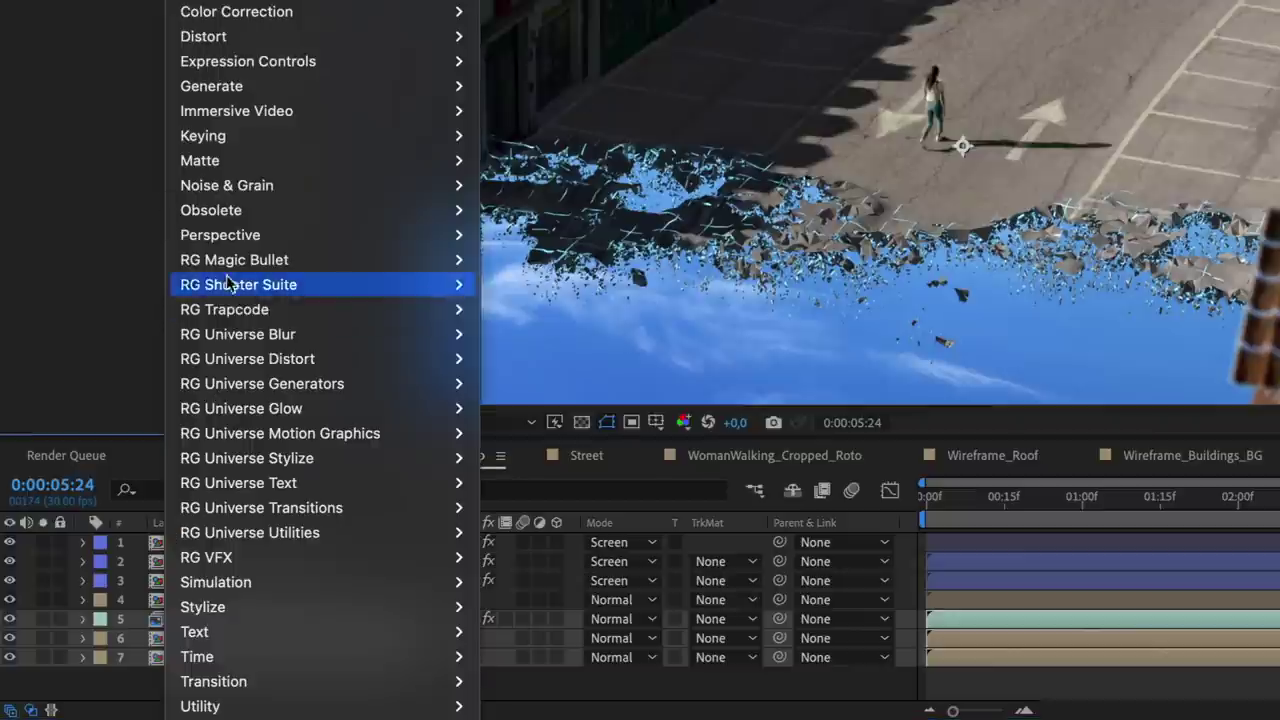
{"action": "mouse_move", "coordinate": [358, 561]}
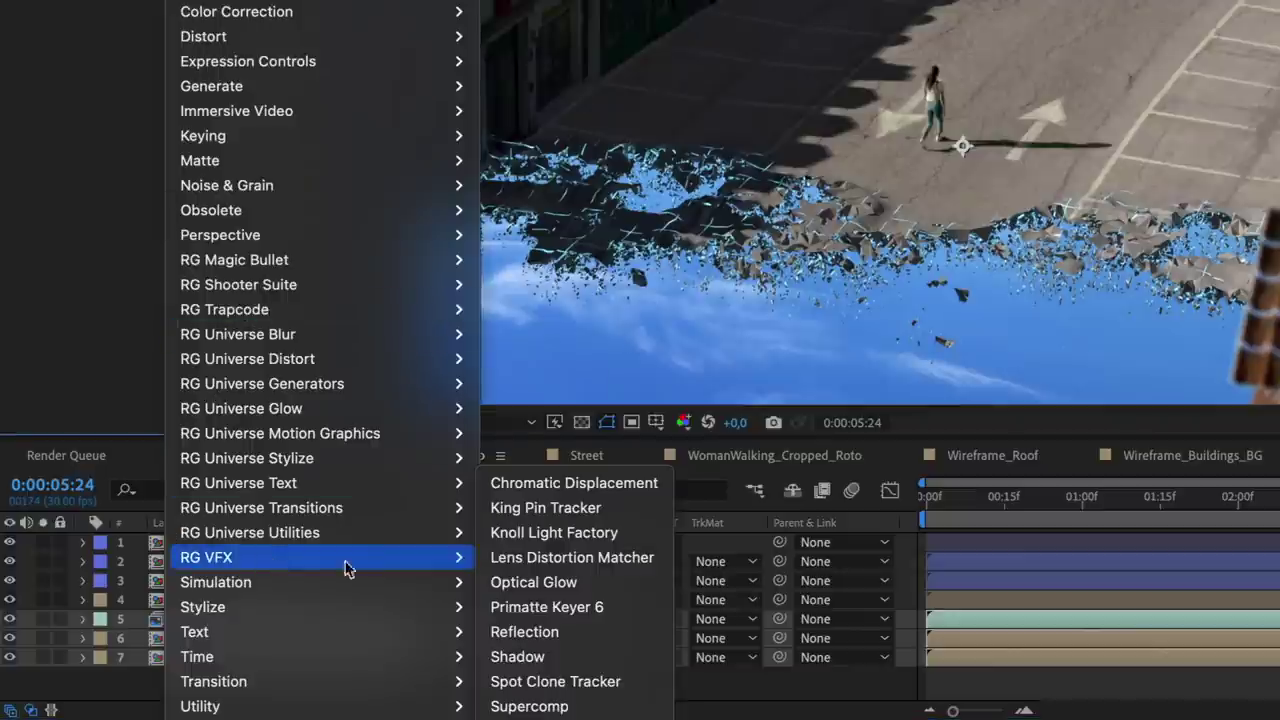
{"action": "left_click", "coordinate": [654, 705]}
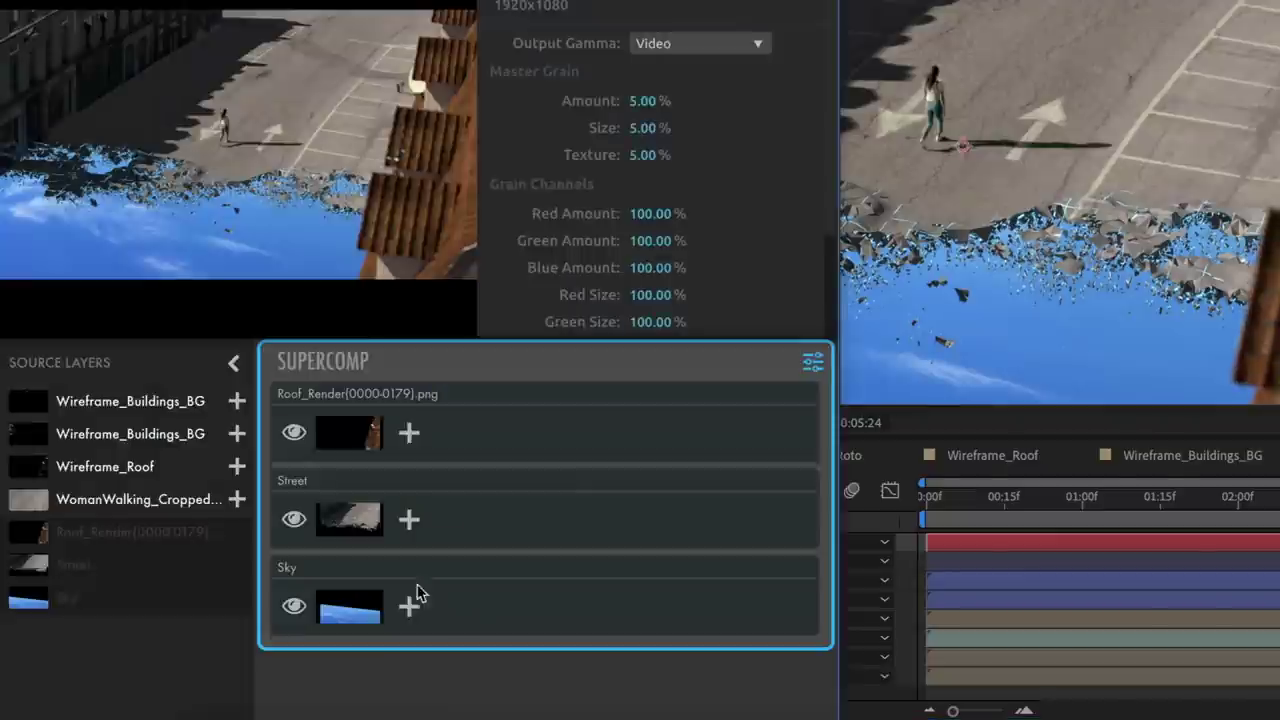
{"action": "left_click", "coordinate": [355, 557]}
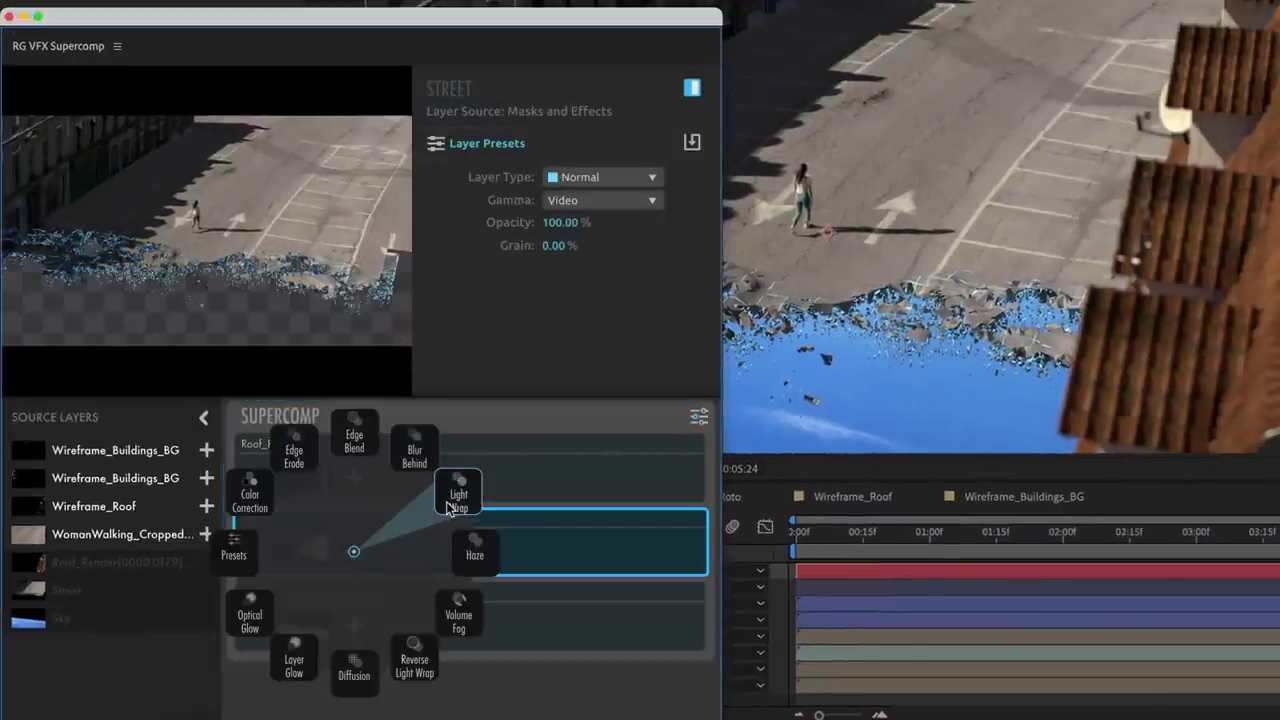
{"action": "left_click", "coordinate": [445, 502]}
{"action": "left_click", "coordinate": [354, 552]}
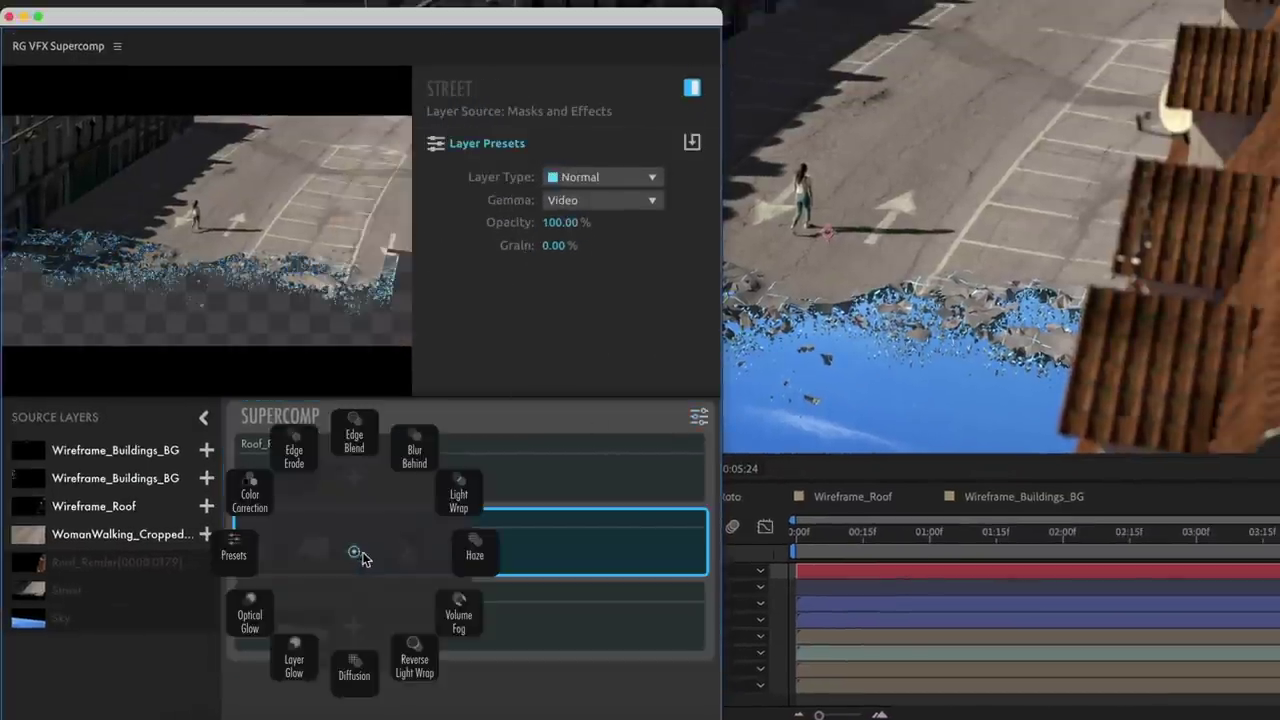
{"action": "left_click", "coordinate": [238, 614]}
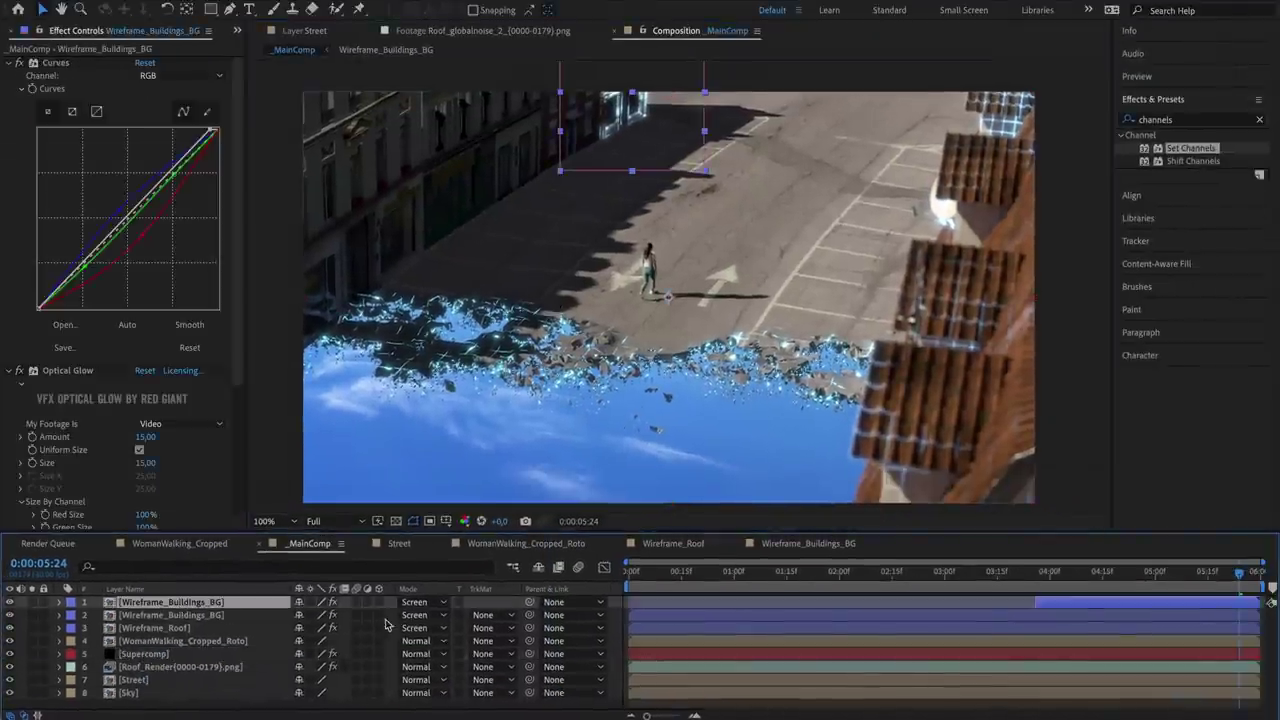
Add a new adjustment layer at the top of _MainComp.
{"action": "right_click", "coordinate": [385, 624]}
{"action": "mouse_move", "coordinate": [410, 543]}
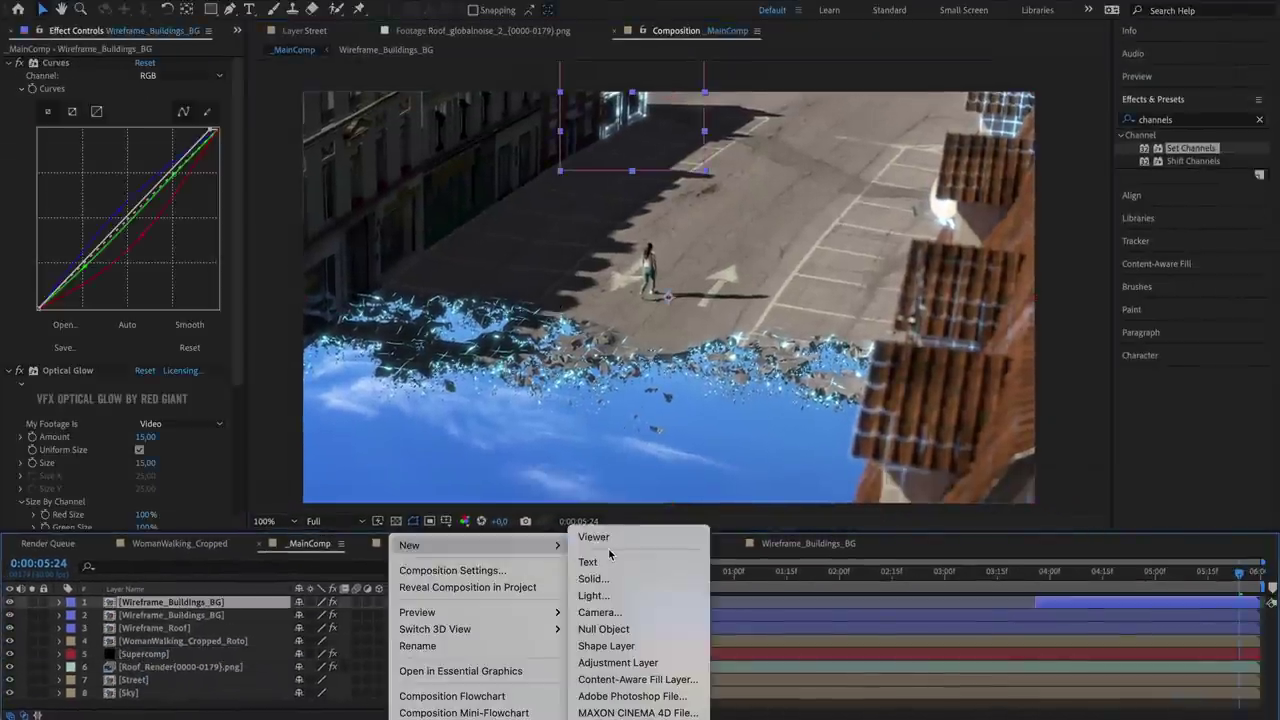
{"action": "left_click", "coordinate": [630, 657]}
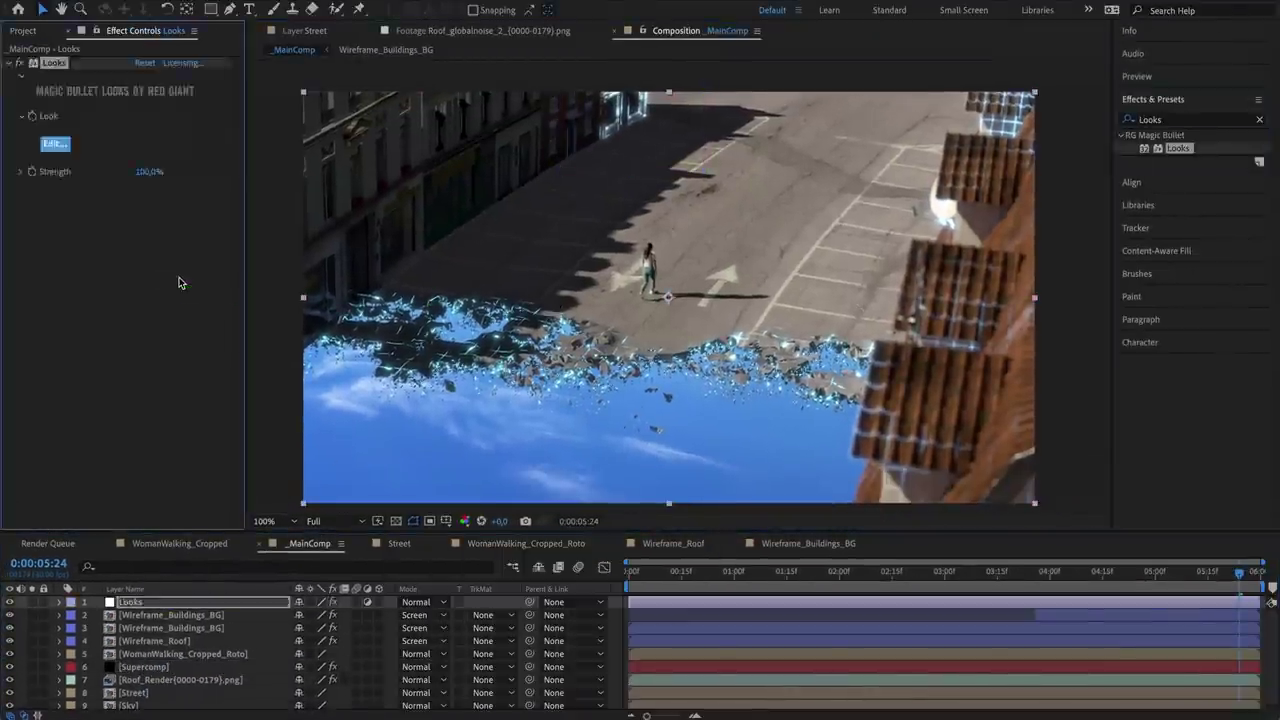
Build a Magic Bullet look with Lens Vignette and Edge Softness and apply it.
{"action": "left_click", "coordinate": [60, 147]}
{"action": "left_click_drag", "start_coordinate": [1135, 100], "coordinate": [539, 473]}
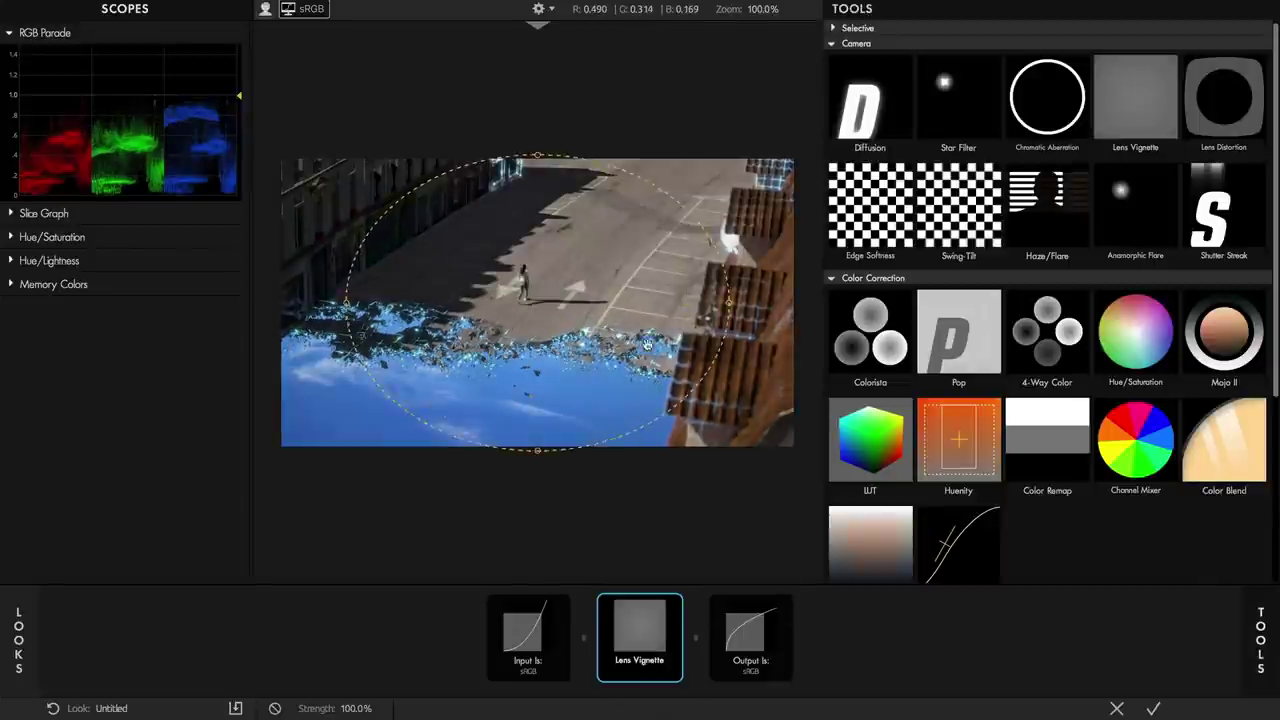
{"action": "left_click_drag", "start_coordinate": [870, 208], "coordinate": [588, 355]}
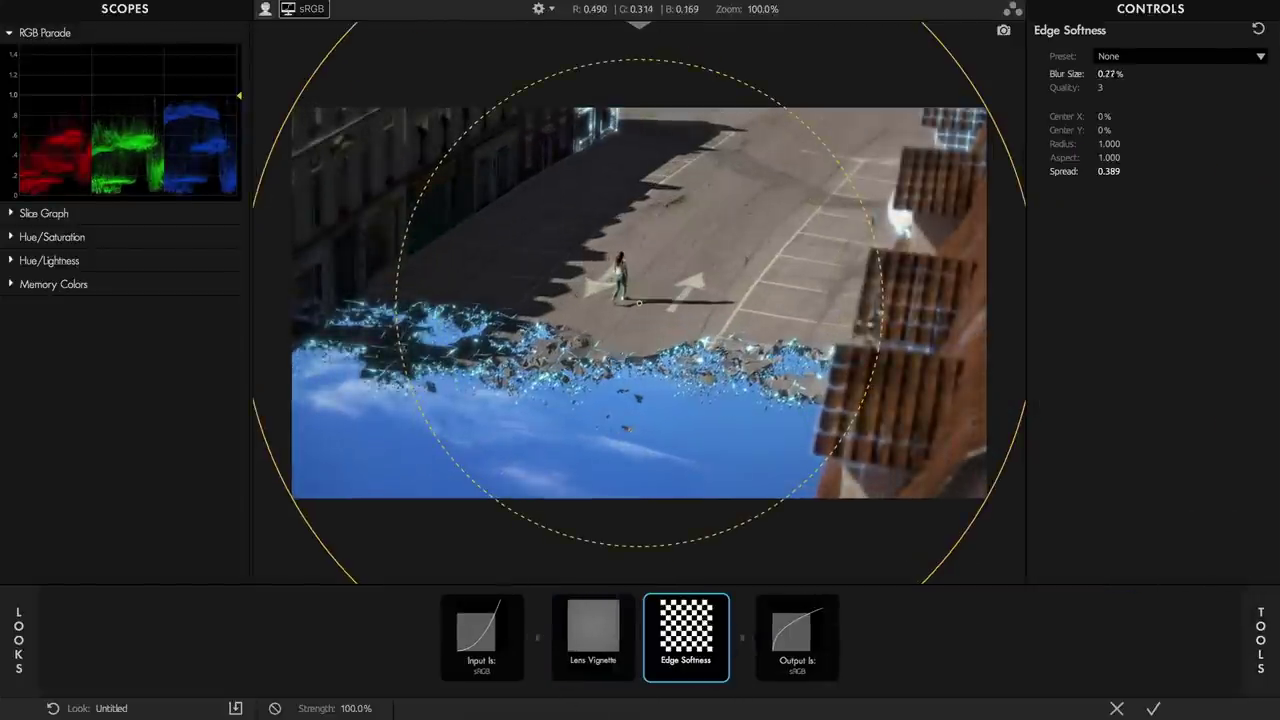
{"action": "left_click", "coordinate": [1153, 708]}
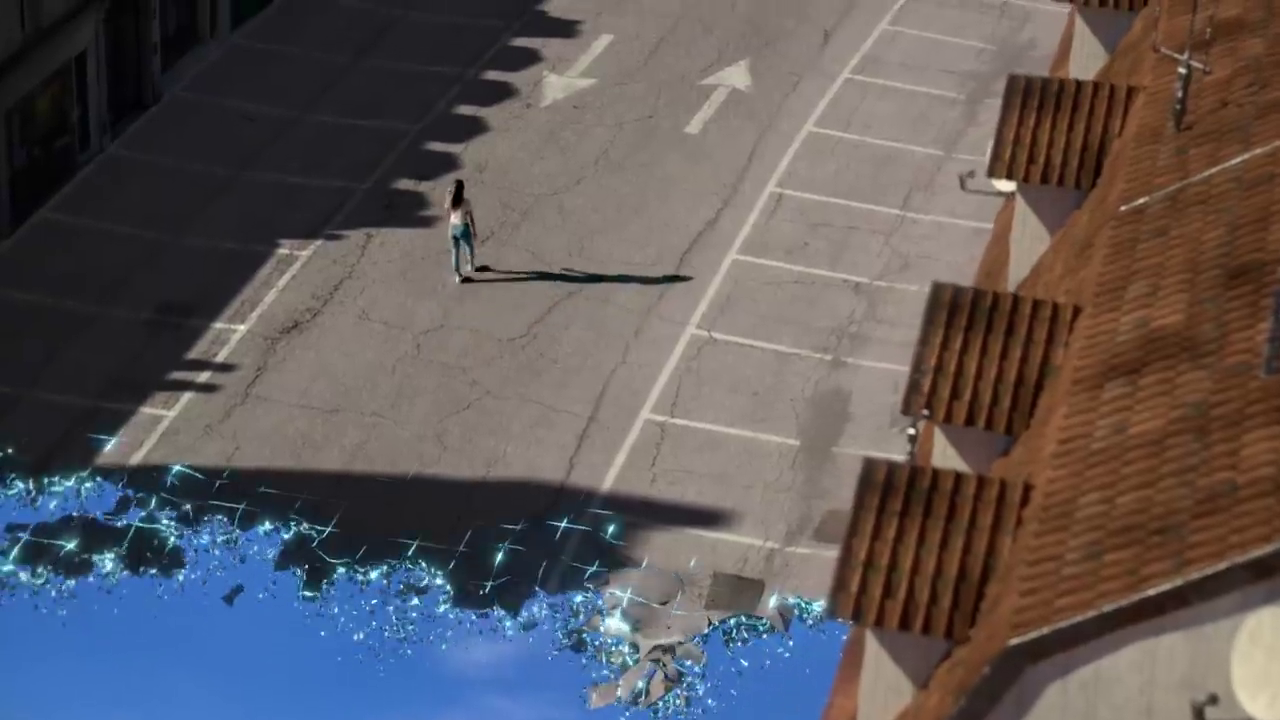